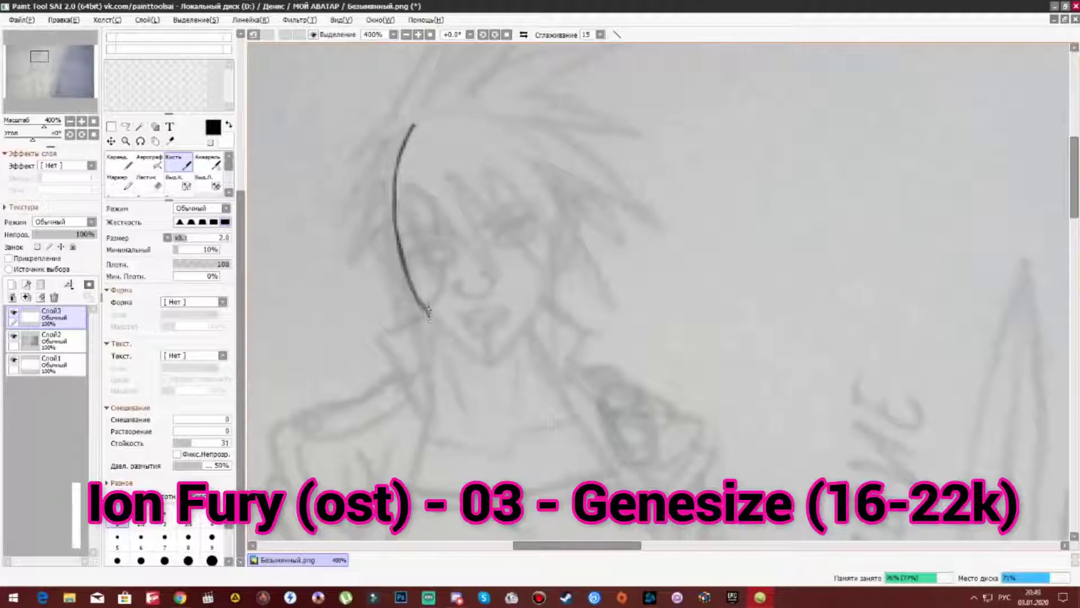
Ink the head outline over the pencil sketch, covering the jaw, right cheek and bald skull contour.
key("ctrl+z")
left_click_drag(553, 232, 519, 340)
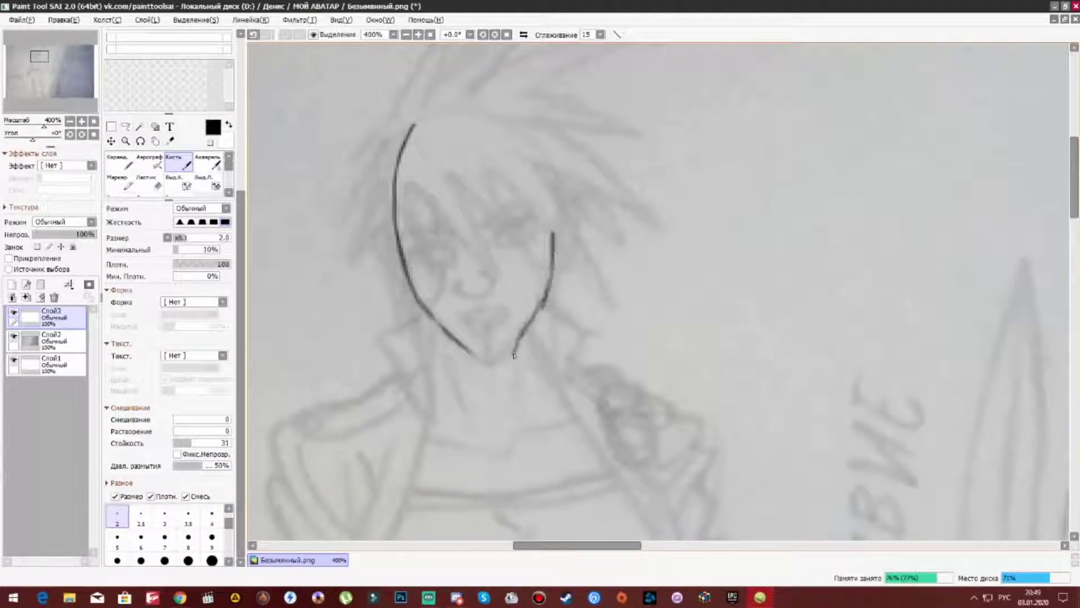
left_click_drag(460, 110, 554, 228)
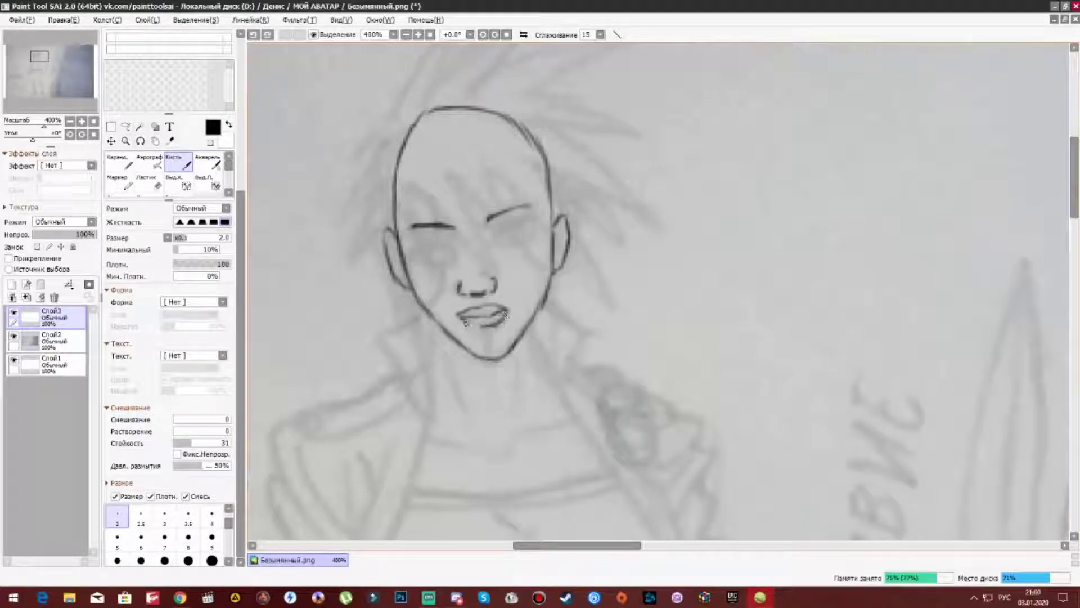
Undo the rough mouth strokes, redraw the lips and draw the right eye with its iris.
key("ctrl+z")
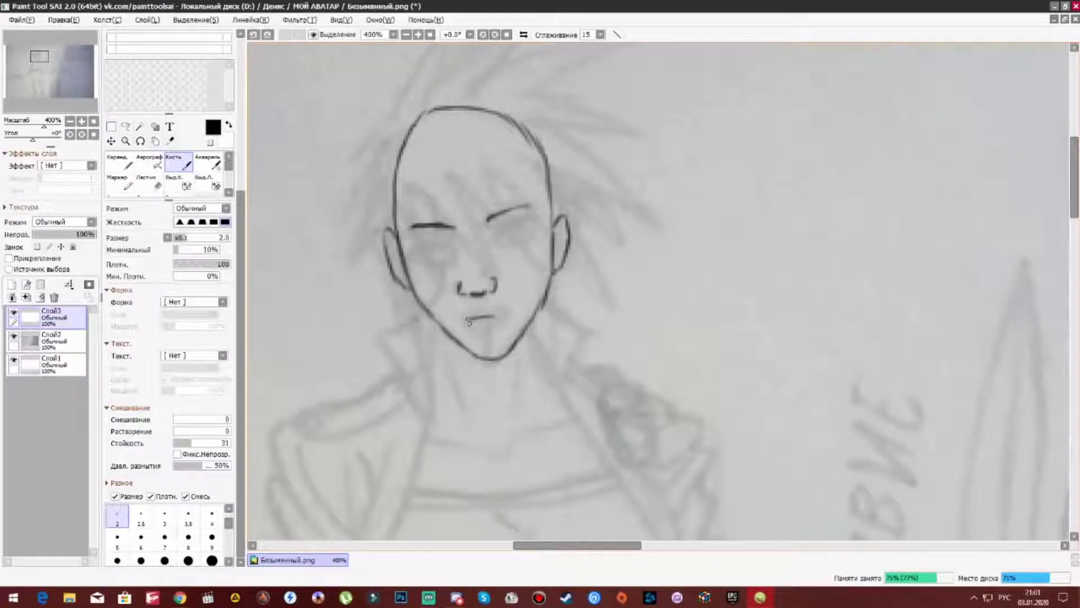
left_click_drag(496, 240, 506, 230)
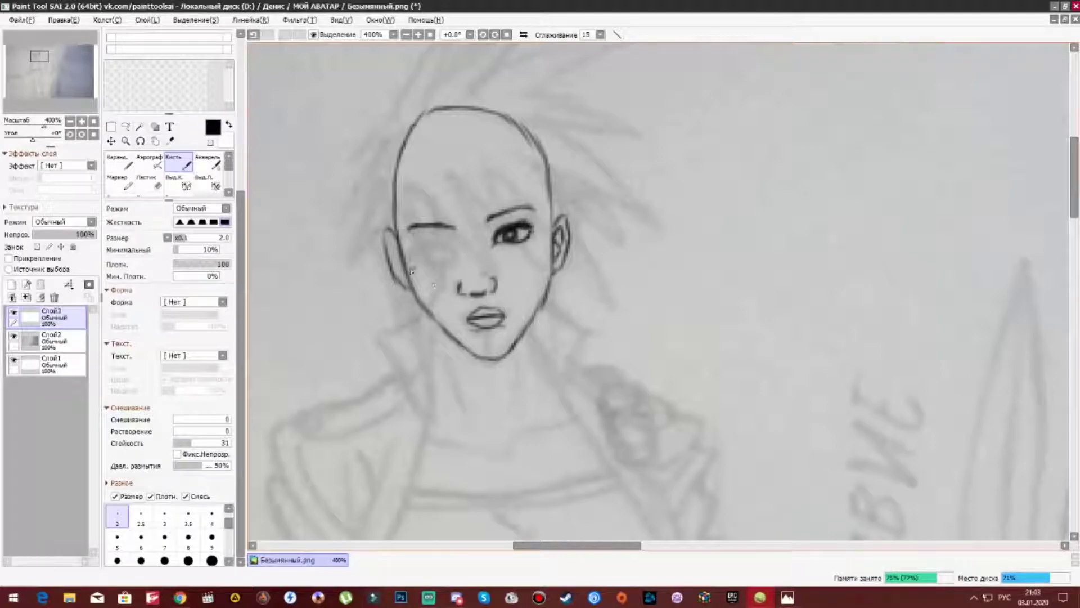
Copy the finished right eye, paste it under the left eyebrow and rotate it to fit the face.
key("m")
left_click_drag(550, 254, 442, 246)
key("ctrl+c")
key("ctrl+v")
key("ctrl+t")
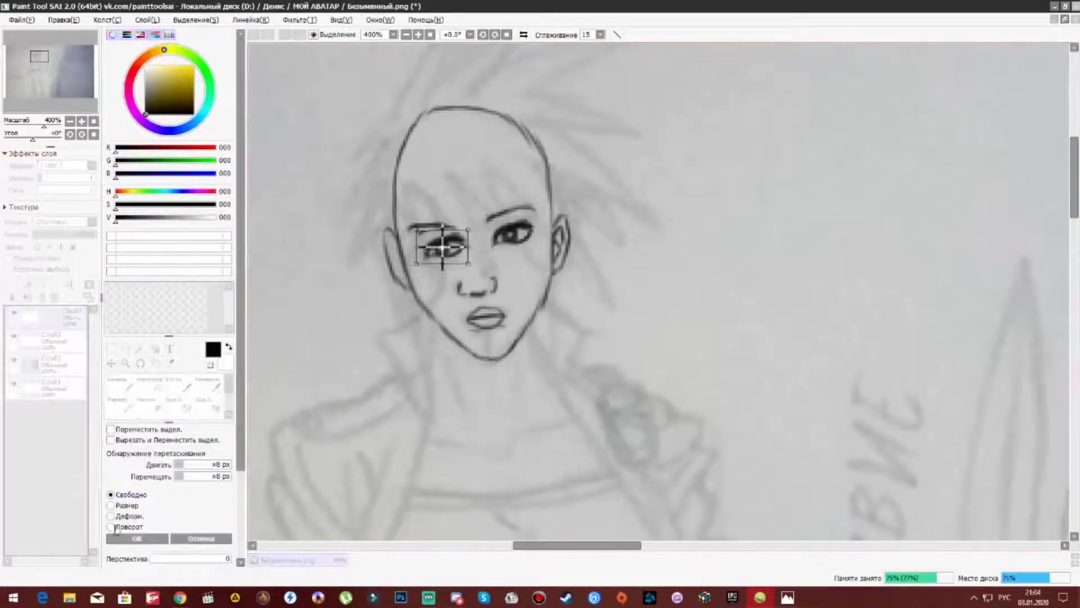
left_click(126, 418)
left_click_drag(421, 269, 427, 265)
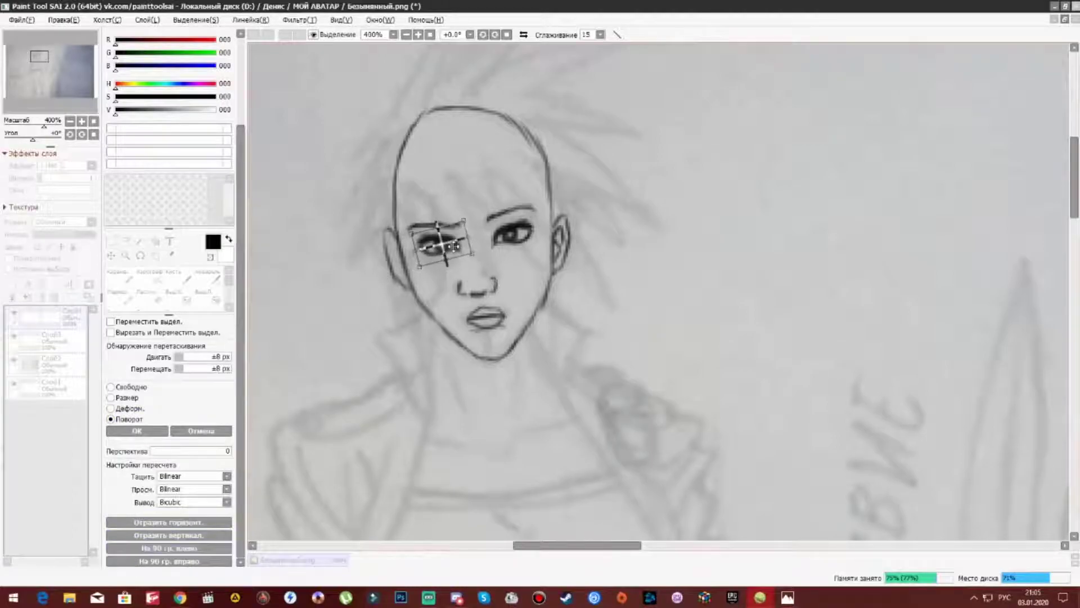
key("Return")
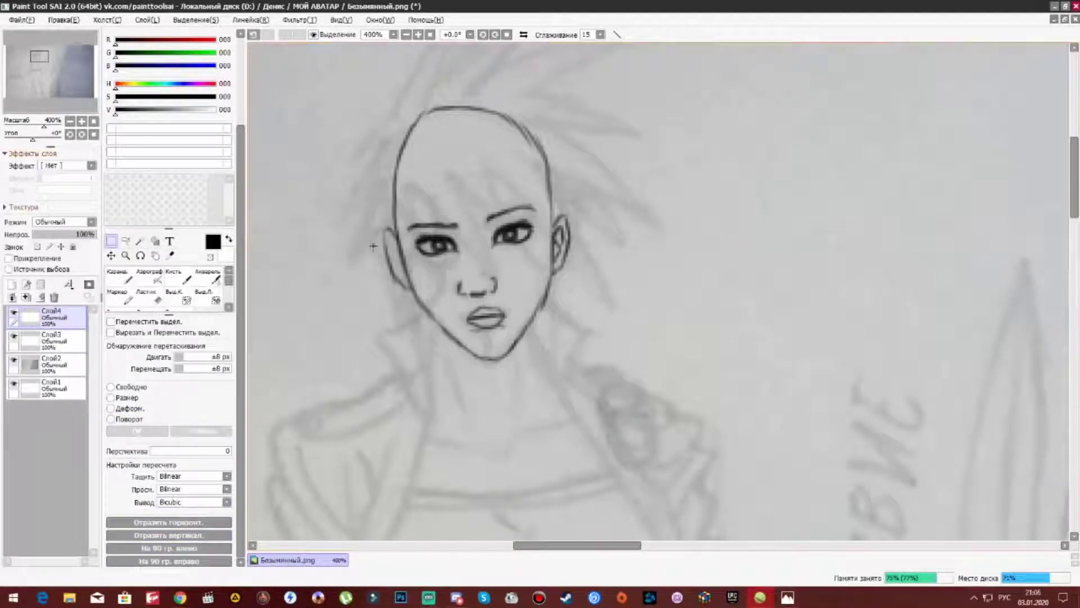
On layer Слой3, draw the left ear's inner line and shift the nose slightly to the right.
left_click(63, 340)
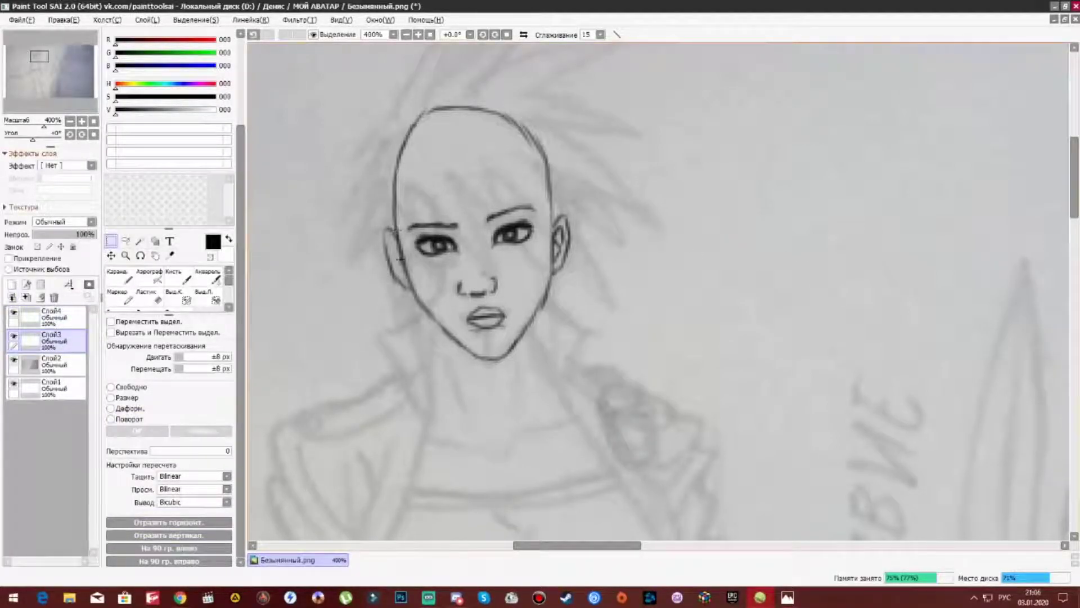
key("b")
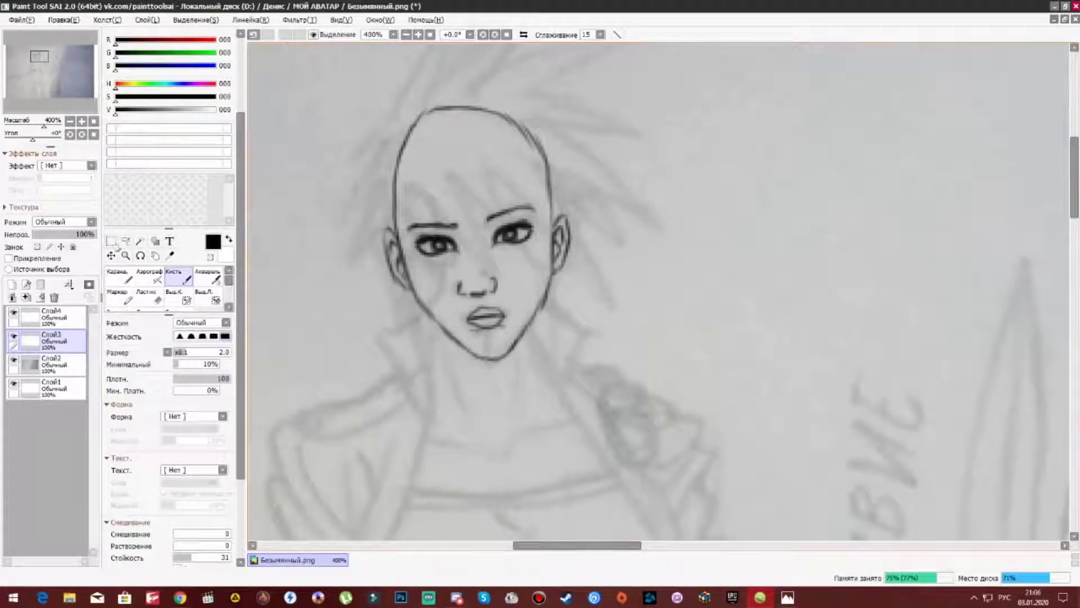
key("ctrl+t")
left_click_drag(477, 304, 483, 303)
key("Return")
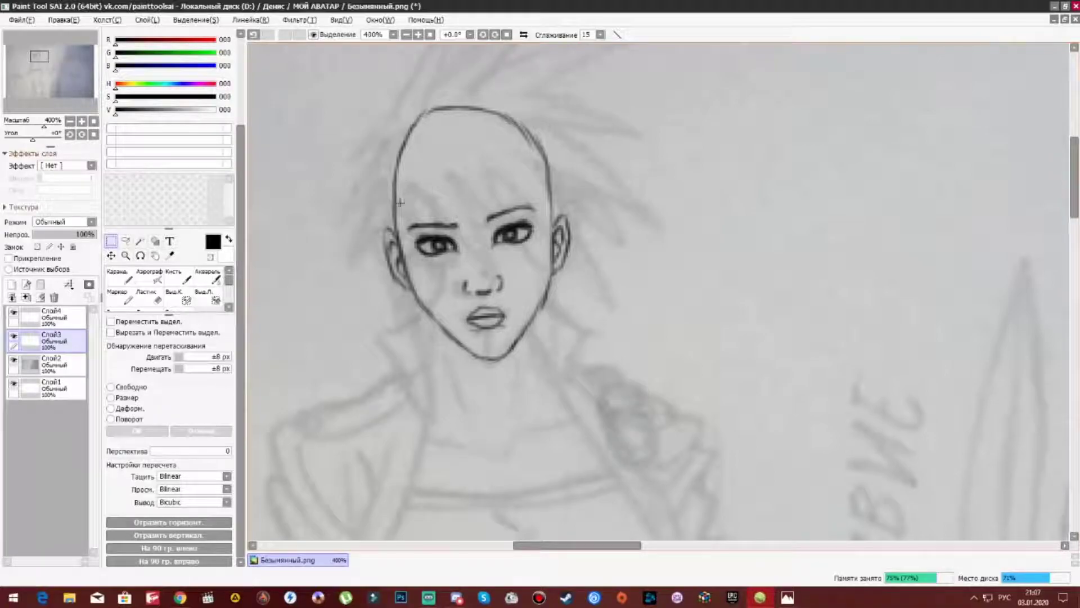
Draw the implant seam from the left temple to the jaw and short vertical vent bars below the left eye.
key("b")
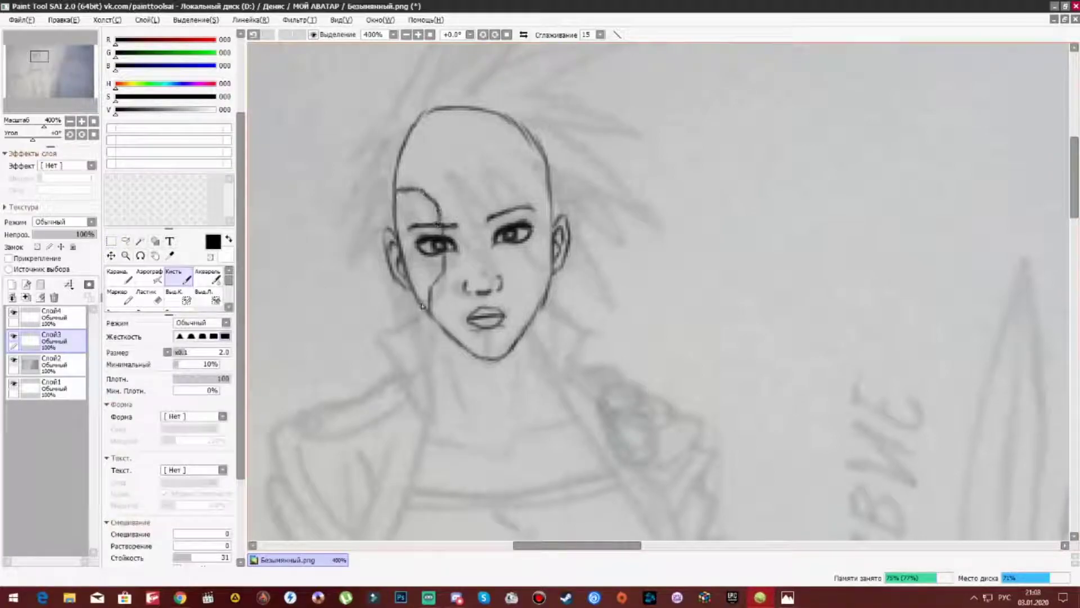
scroll(419, 275, "up", 5)
left_click_drag(410, 235, 409, 279)
mouse_move(422, 235)
left_mouse_down()
mouse_move(458, 256)
mouse_move(433, 278)
left_mouse_up()
left_click_drag(445, 235, 445, 278)
left_click_drag(457, 235, 457, 290)
scroll(450, 285, "down", 6)
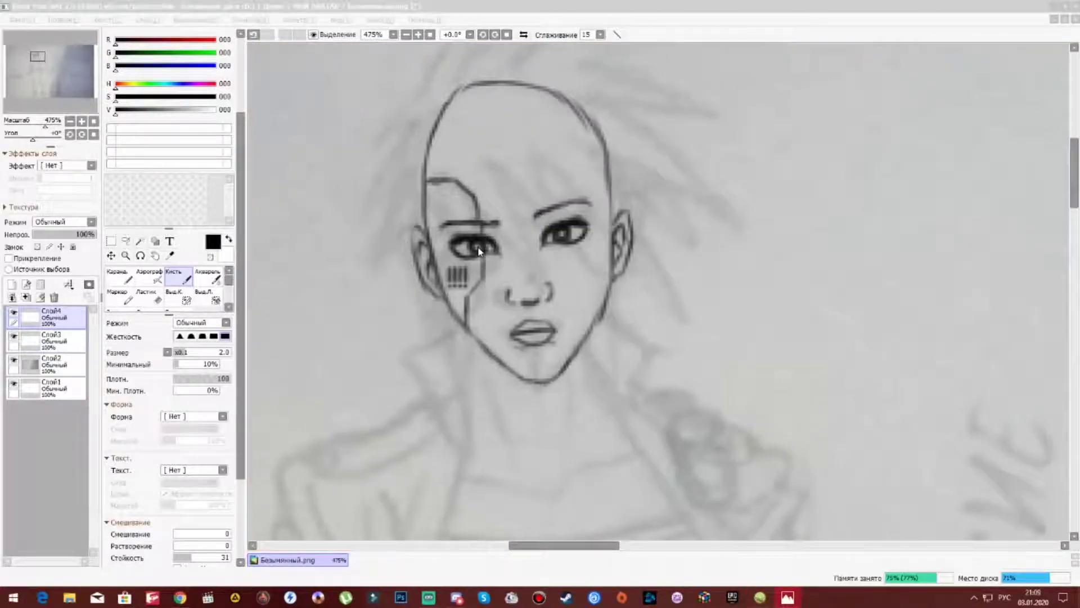
On layer Слой4, ink the pointed fringe over the forehead and the long side locks around both ears.
left_click(492, 223)
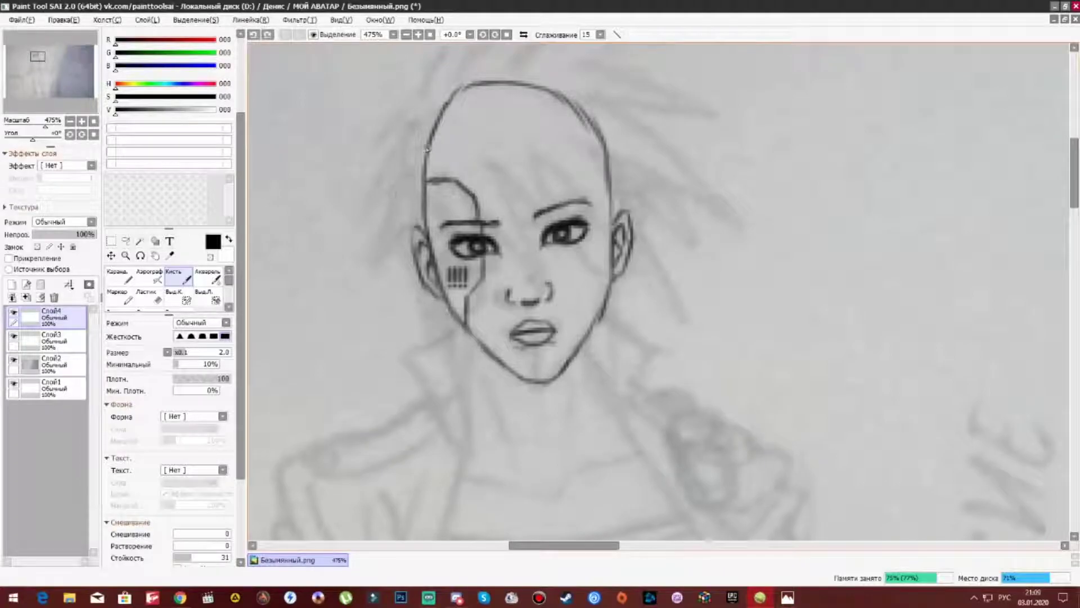
left_click_drag(407, 175, 457, 368)
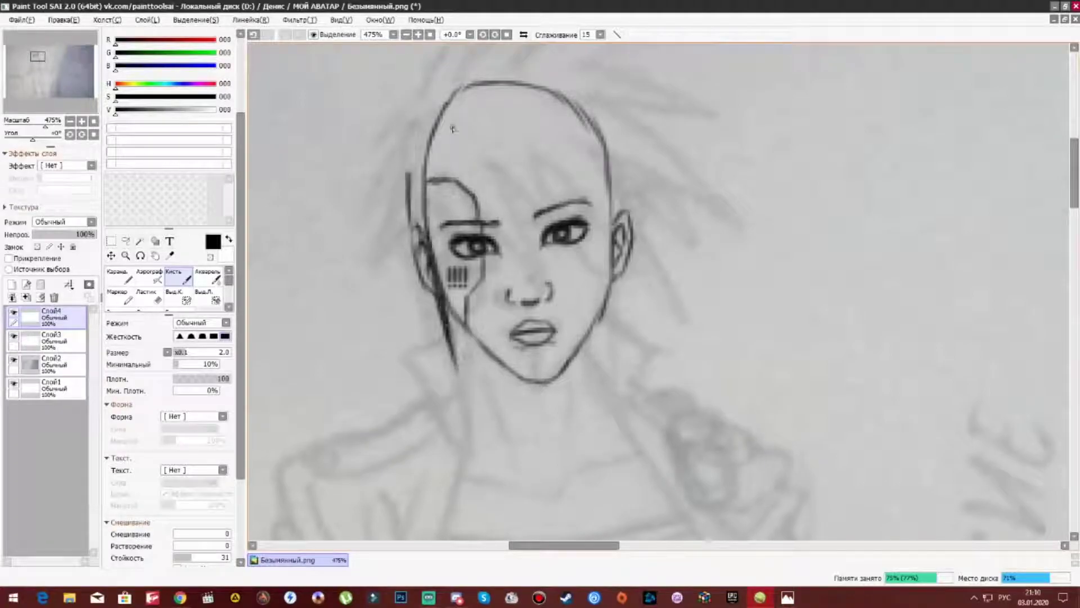
left_click_drag(610, 212, 603, 357)
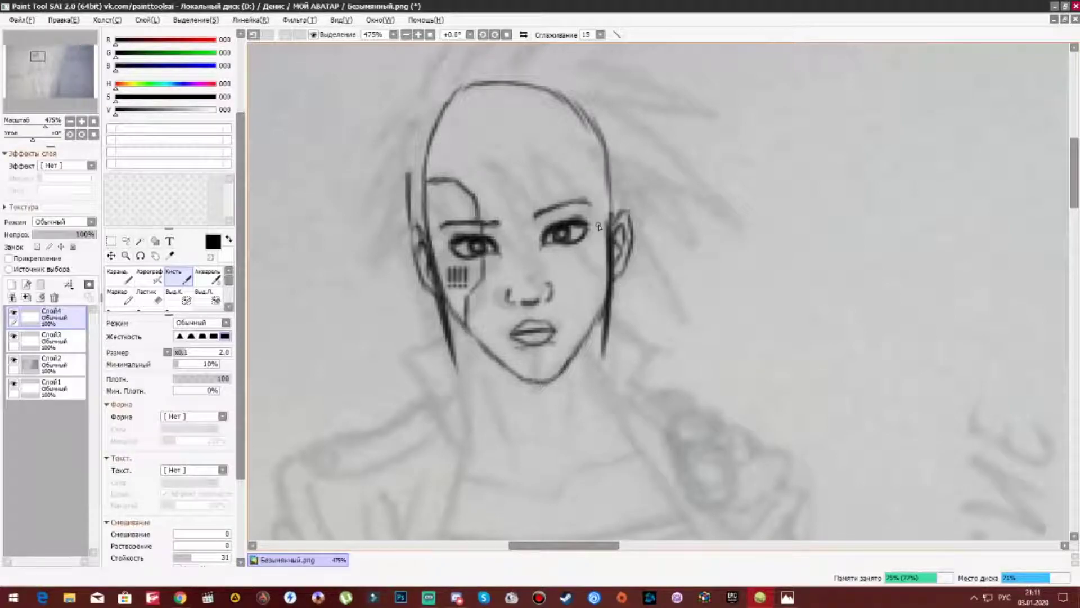
mouse_move(450, 171)
left_mouse_down()
mouse_move(434, 293)
mouse_move(478, 217)
left_mouse_up()
left_click_drag(487, 162, 509, 262)
mouse_move(526, 138)
left_mouse_down()
mouse_move(554, 276)
mouse_move(605, 296)
left_mouse_up()
left_click_drag(568, 150, 607, 261)
left_click_drag(584, 181, 673, 323)
left_click_drag(606, 163, 660, 292)
mouse_move(407, 186)
left_mouse_down()
mouse_move(416, 243)
mouse_move(394, 273)
left_mouse_up()
left_click_drag(411, 125, 372, 256)
Outline the spiky hair strands along the crown, the left edge and the swept-back right side.
scroll(394, 225, "up", 3)
left_click_drag(413, 217, 360, 293)
left_click_drag(445, 206, 616, 116)
key("ctrl+z")
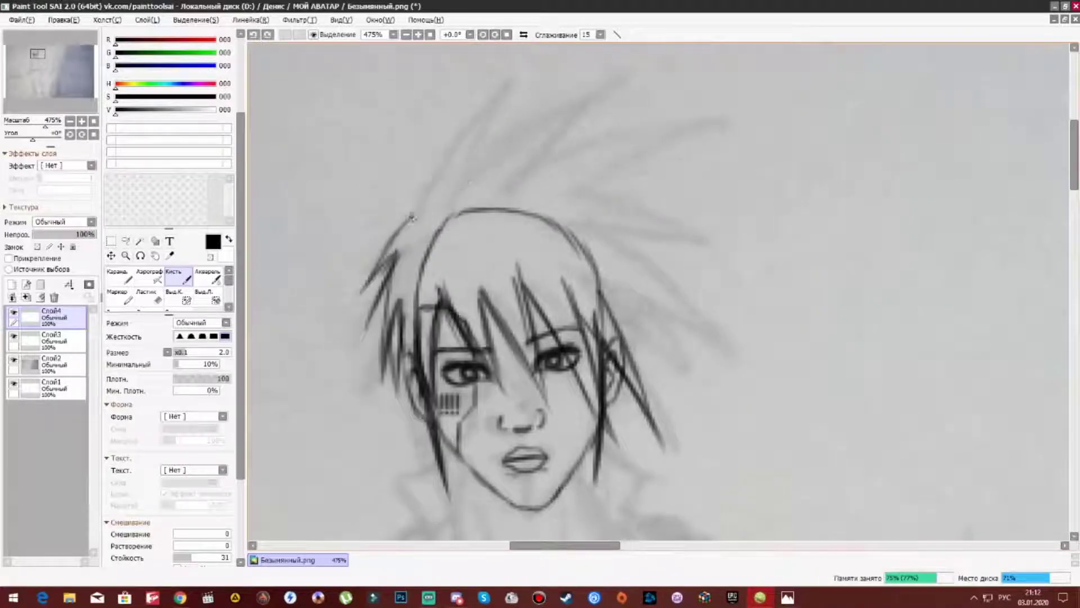
left_click_drag(413, 216, 484, 144)
left_click_drag(445, 204, 577, 110)
left_click_drag(507, 181, 753, 111)
left_click_drag(597, 189, 727, 114)
left_click_drag(710, 293, 550, 192)
mouse_move(566, 212)
left_mouse_down()
mouse_move(605, 298)
mouse_move(630, 309)
left_mouse_up()
left_click_drag(554, 242, 582, 365)
Try to fill the left side of the hair in black using brush size 7.
scroll(565, 244, "up", 3)
scroll(565, 244, "left", 3)
mouse_move(419, 291)
left_mouse_down()
mouse_move(411, 404)
mouse_move(385, 304)
mouse_move(409, 276)
left_mouse_up()
scroll(169, 366, "down", 3)
left_click(165, 538)
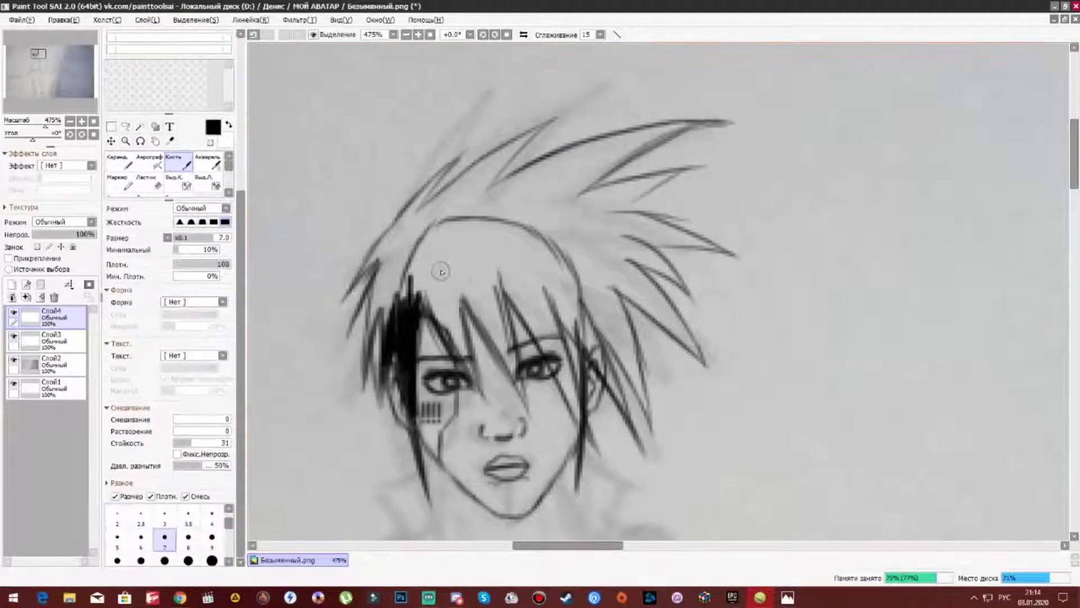
left_click_drag(427, 234, 374, 335)
Set the brush size to 4 and undo the black fill strokes on the hair.
left_click(211, 515)
key("ctrl+z")
key("ctrl+z")
key("ctrl+z")
key("ctrl+z")
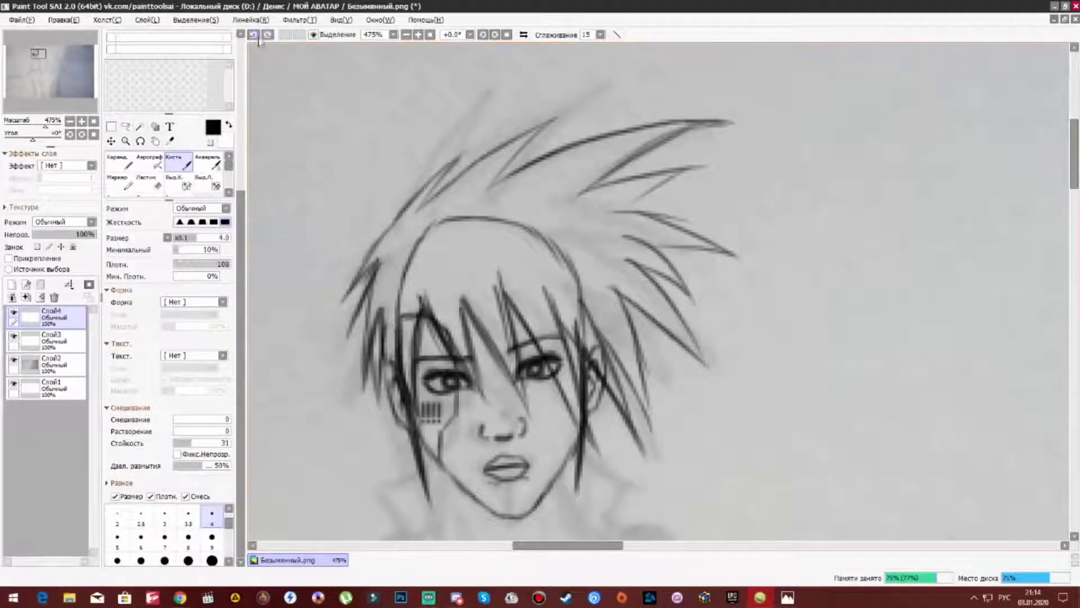
Add a new layer and paint the whole hair shape solid black inside its outlines.
left_click(12, 284)
mouse_move(393, 259)
left_mouse_down()
mouse_move(456, 163)
mouse_move(398, 251)
left_mouse_up()
key("ctrl+z")
key("ctrl+z")
mouse_move(455, 161)
left_mouse_down()
mouse_move(370, 261)
mouse_move(388, 371)
mouse_move(394, 304)
mouse_move(408, 340)
left_mouse_up()
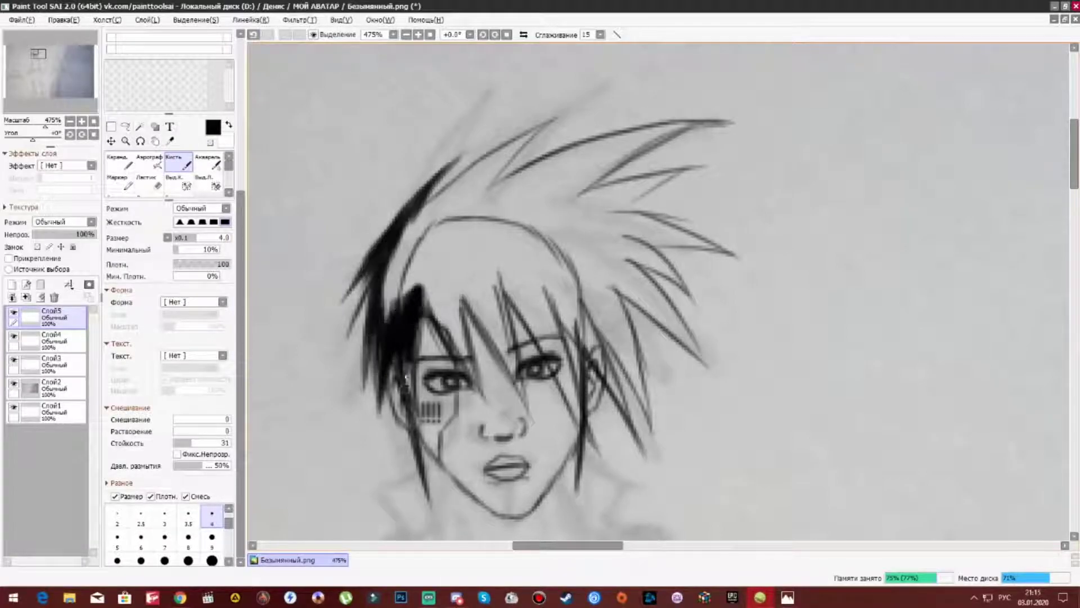
mouse_move(426, 433)
left_mouse_down()
mouse_move(394, 225)
mouse_move(515, 146)
mouse_move(438, 226)
mouse_move(467, 372)
mouse_move(445, 271)
mouse_move(463, 285)
mouse_move(515, 388)
mouse_move(478, 219)
mouse_move(521, 235)
left_mouse_up()
mouse_move(472, 209)
left_mouse_down()
mouse_move(518, 178)
mouse_move(568, 193)
mouse_move(534, 176)
mouse_move(679, 128)
mouse_move(635, 136)
mouse_move(512, 219)
mouse_move(529, 277)
mouse_move(487, 276)
mouse_move(536, 327)
mouse_move(591, 447)
mouse_move(545, 259)
mouse_move(616, 194)
mouse_move(636, 194)
mouse_move(590, 207)
mouse_move(618, 189)
mouse_move(561, 240)
mouse_move(575, 385)
mouse_move(566, 319)
mouse_move(575, 379)
mouse_move(584, 333)
mouse_move(637, 441)
mouse_move(564, 187)
mouse_move(642, 402)
mouse_move(607, 254)
mouse_move(612, 208)
mouse_move(661, 240)
mouse_move(635, 243)
mouse_move(677, 230)
mouse_move(616, 226)
mouse_move(670, 238)
mouse_move(642, 244)
mouse_move(659, 255)
mouse_move(648, 254)
mouse_move(650, 262)
mouse_move(620, 264)
mouse_move(632, 297)
mouse_move(644, 275)
mouse_move(636, 293)
mouse_move(703, 365)
left_mouse_up()
On layer Слой3, reduce the brush to size 2 and ink the neck lines and the open jacket collar.
scroll(280, 346, "down", 3)
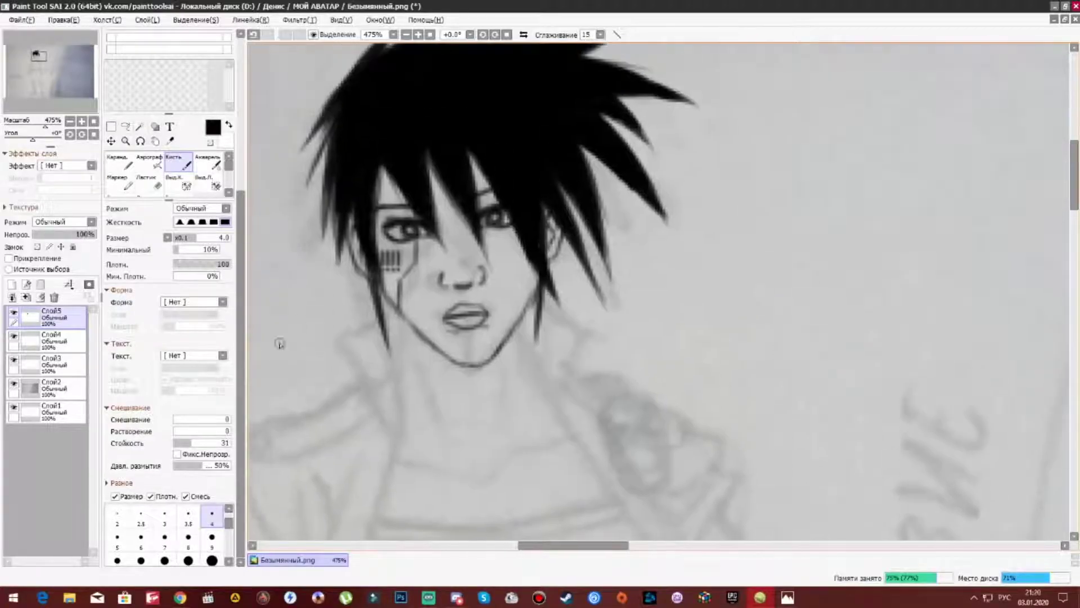
left_click(50, 363)
scroll(450, 281, "up", 2)
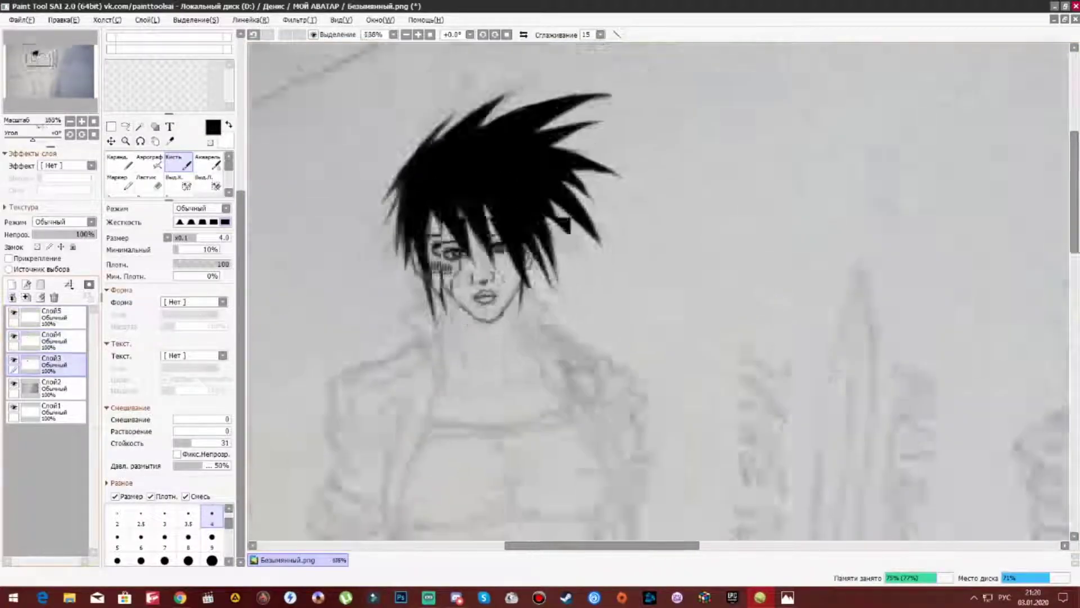
scroll(513, 246, "up", 1)
key("bracketleft")
key("bracketleft")
key("bracketleft")
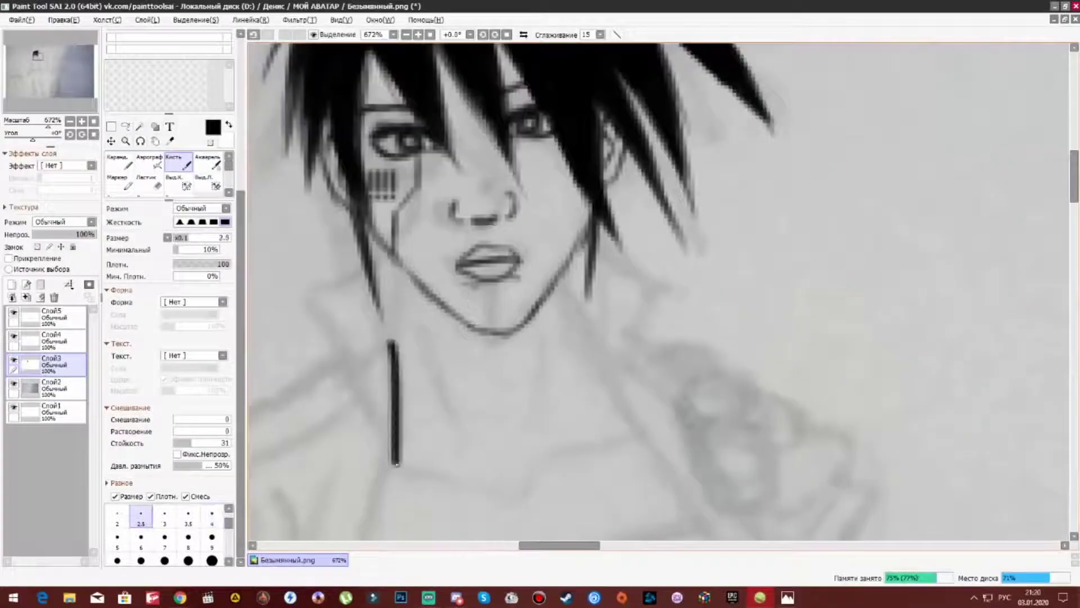
scroll(478, 376, "down", 1)
key("bracketleft")
left_click_drag(422, 261, 430, 394)
left_click_drag(551, 261, 596, 378)
mouse_move(421, 186)
left_mouse_down()
mouse_move(369, 249)
mouse_move(417, 396)
left_mouse_up()
mouse_move(599, 175)
left_mouse_down()
mouse_move(639, 222)
mouse_move(630, 352)
left_mouse_up()
Ink the right neck muscle line, the throat notch and the right collarbone.
scroll(630, 351, "down", 3)
left_click_drag(561, 151, 550, 215)
left_click_drag(549, 276, 521, 295)
left_click_drag(621, 245, 557, 271)
Ink the left jacket front and the buttoned shoulder strap on the left shoulder.
mouse_move(439, 271)
left_mouse_down()
mouse_move(497, 278)
mouse_move(392, 441)
mouse_move(362, 391)
left_mouse_up()
scroll(500, 292, "down", 2)
scroll(394, 439, "up", 2)
mouse_move(413, 152)
left_mouse_down()
mouse_move(366, 313)
mouse_move(360, 394)
left_mouse_up()
mouse_move(383, 154)
left_mouse_down()
mouse_move(397, 212)
mouse_move(493, 310)
left_mouse_up()
left_click_drag(540, 175, 406, 230)
mouse_move(526, 132)
left_mouse_down()
mouse_move(402, 190)
mouse_move(407, 231)
left_mouse_up()
left_click_drag(414, 204, 446, 329)
Draw the left sleeve's outer contour and its diagonal fabric folds.
scroll(427, 289, "down", 2)
left_click_drag(376, 185, 439, 312)
mouse_move(367, 148)
left_mouse_down()
mouse_move(335, 168)
mouse_move(339, 194)
left_mouse_up()
left_click_drag(341, 228, 430, 352)
left_click_drag(337, 250, 401, 365)
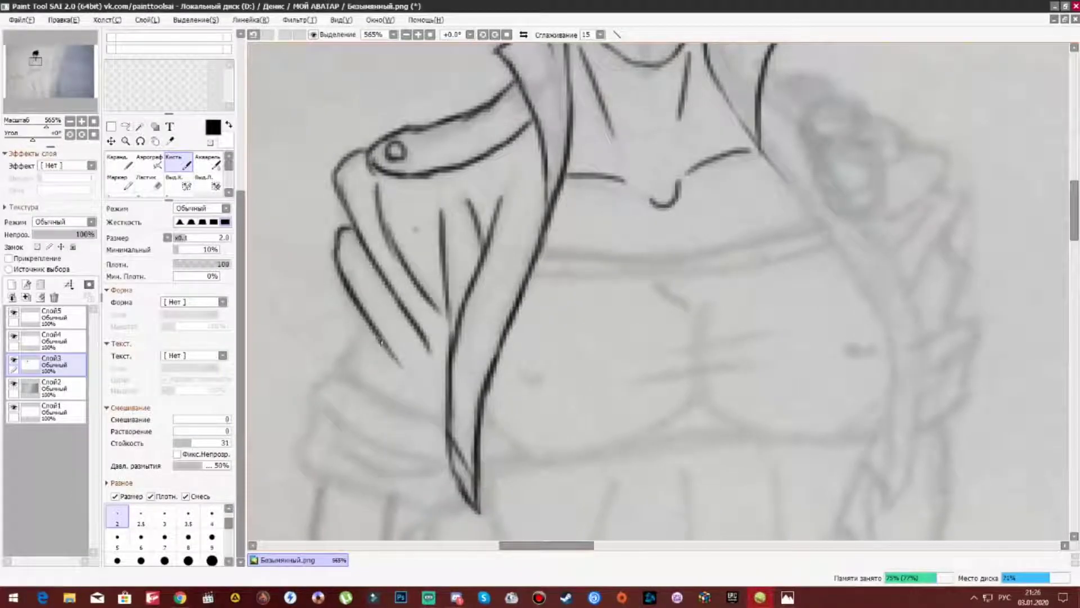
left_click_drag(336, 311, 368, 373)
left_click_drag(376, 336, 416, 397)
Draw the rolled-up cuff of the left sleeve with its crease lines.
scroll(428, 290, "down", 3)
left_click_drag(303, 208, 338, 315)
left_click_drag(298, 287, 461, 354)
left_click_drag(321, 236, 456, 354)
Ink the right jacket front as a narrow curved strip running from the collar to its pointed lower end.
scroll(422, 306, "up", 6)
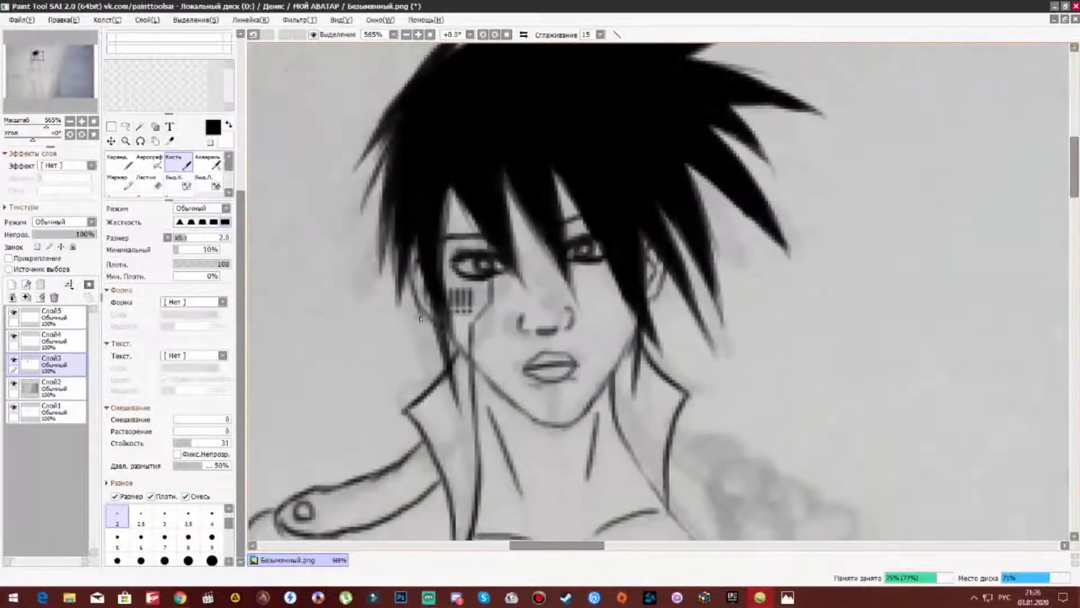
scroll(442, 294, "down", 4)
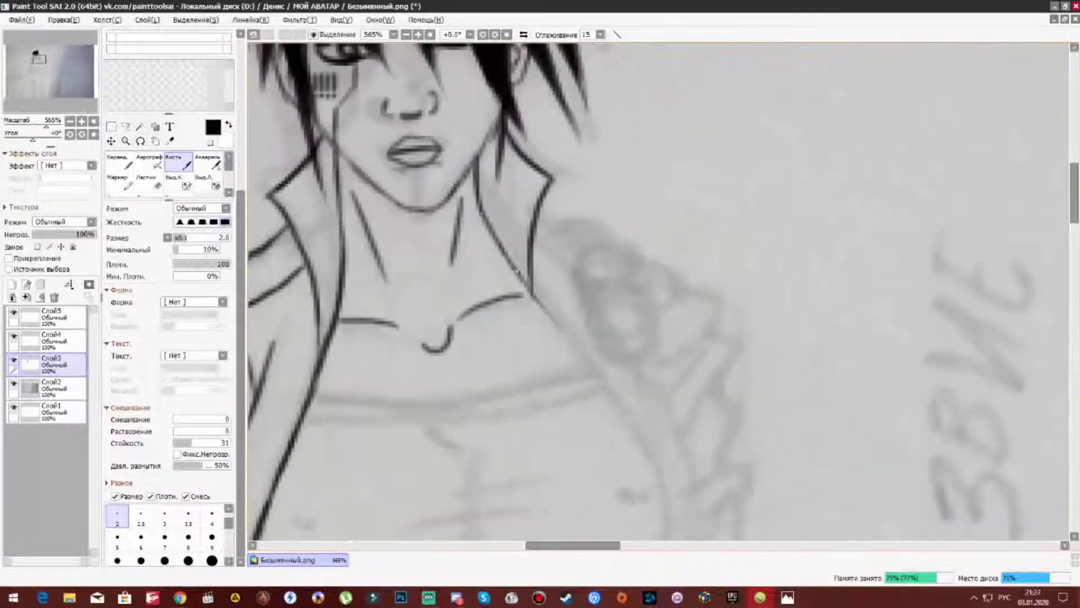
scroll(506, 293, "down", 2)
left_click_drag(543, 230, 621, 416)
scroll(619, 293, "down", 2)
left_click_drag(664, 236, 630, 377)
scroll(619, 292, "up", 3)
left_click_drag(531, 199, 650, 372)
scroll(562, 293, "down", 2)
Draw the lower chest curve and the fabric creases at the centre of the top.
left_click_drag(610, 315, 573, 340)
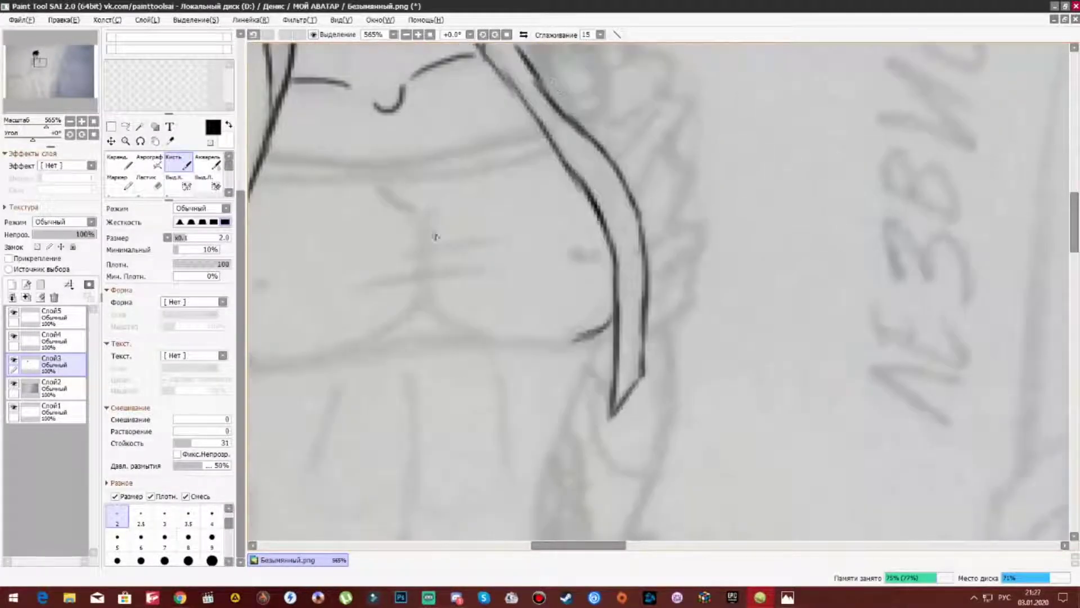
left_click_drag(486, 233, 401, 256)
left_click_drag(503, 264, 371, 301)
left_click_drag(420, 340, 586, 329)
mouse_move(575, 265)
left_mouse_down()
mouse_move(597, 253)
mouse_move(513, 308)
mouse_move(445, 329)
left_mouse_up()
scroll(506, 281, "left", 3)
Ink the thick black lower hem of the top and the right waist contour.
mouse_move(329, 303)
left_mouse_down()
mouse_move(487, 323)
mouse_move(333, 361)
mouse_move(723, 337)
mouse_move(489, 320)
mouse_move(729, 306)
left_mouse_up()
left_click_drag(720, 332, 701, 371)
scroll(700, 372, "down", 2)
left_click_drag(691, 288, 663, 426)
scroll(630, 416, "right", 1)
left_click_drag(700, 252, 681, 203)
Draw the upper edge of the top across the chest as a thick black band.
scroll(563, 281, "up", 5)
left_click_drag(339, 292, 612, 269)
mouse_move(334, 305)
left_mouse_down()
mouse_move(427, 310)
mouse_move(619, 269)
mouse_move(371, 311)
left_mouse_up()
left_click(269, 35)
mouse_move(603, 274)
left_mouse_down()
mouse_move(450, 303)
mouse_move(338, 301)
left_mouse_up()
Extend the left waist contour from the hem of the top down to the hip.
scroll(563, 281, "down", 5)
scroll(562, 281, "left", 2)
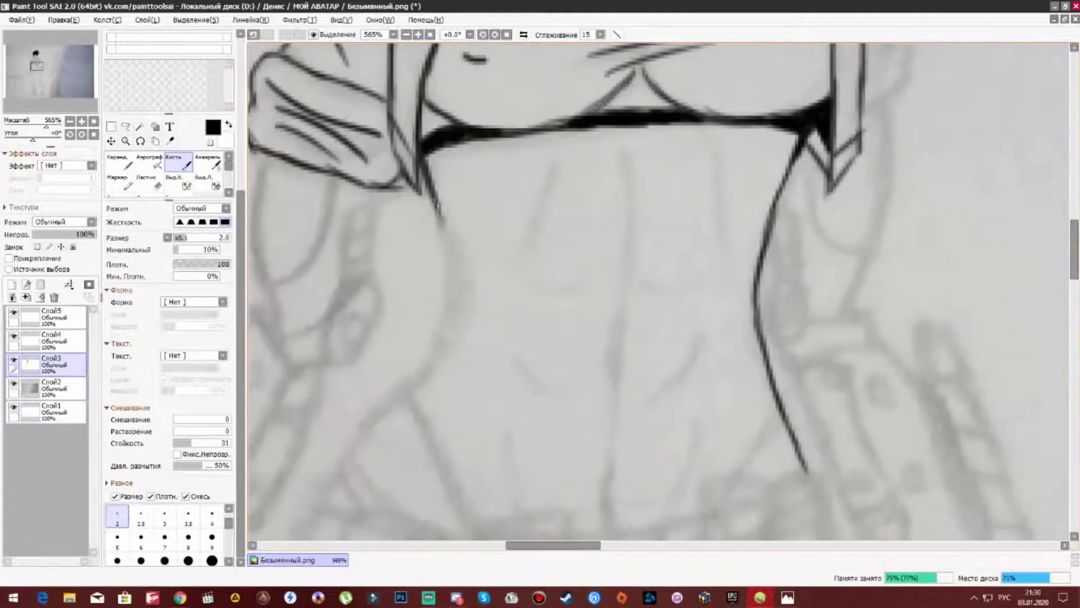
scroll(550, 257, "down", 5)
scroll(550, 257, "up", 6)
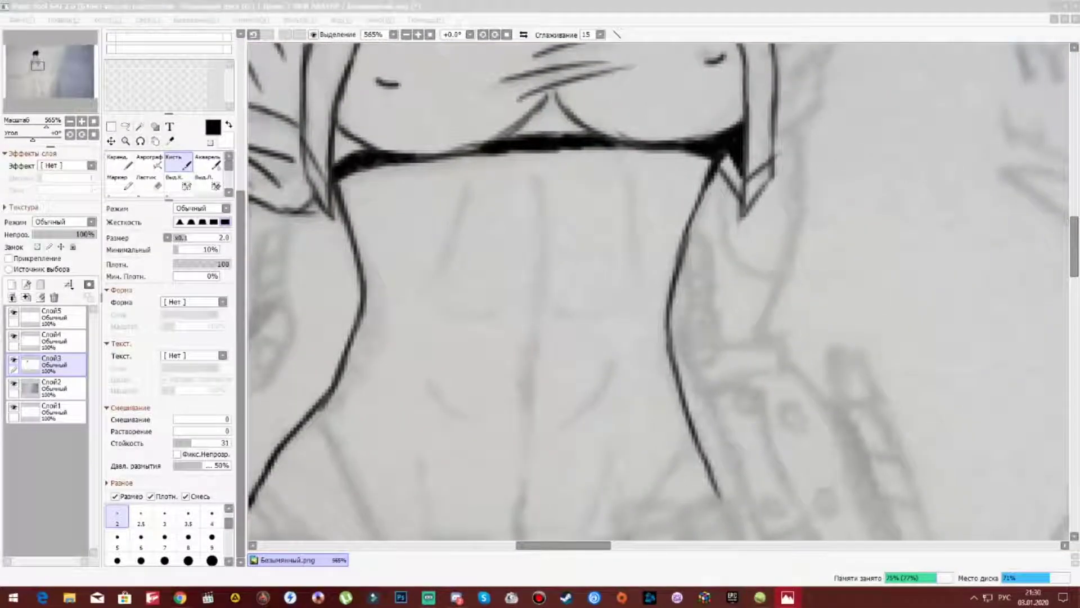
Add a second parallel edge line along the upper edges of both collar flaps.
scroll(397, 208, "down", 6)
scroll(529, 245, "up", 2)
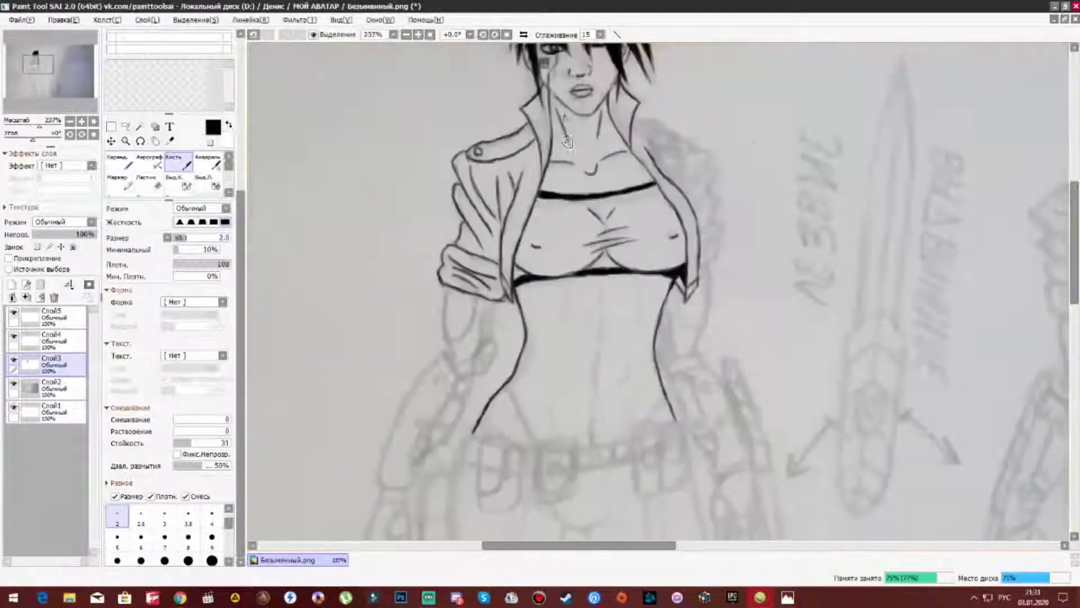
scroll(529, 246, "down", 1)
scroll(529, 246, "up", 4)
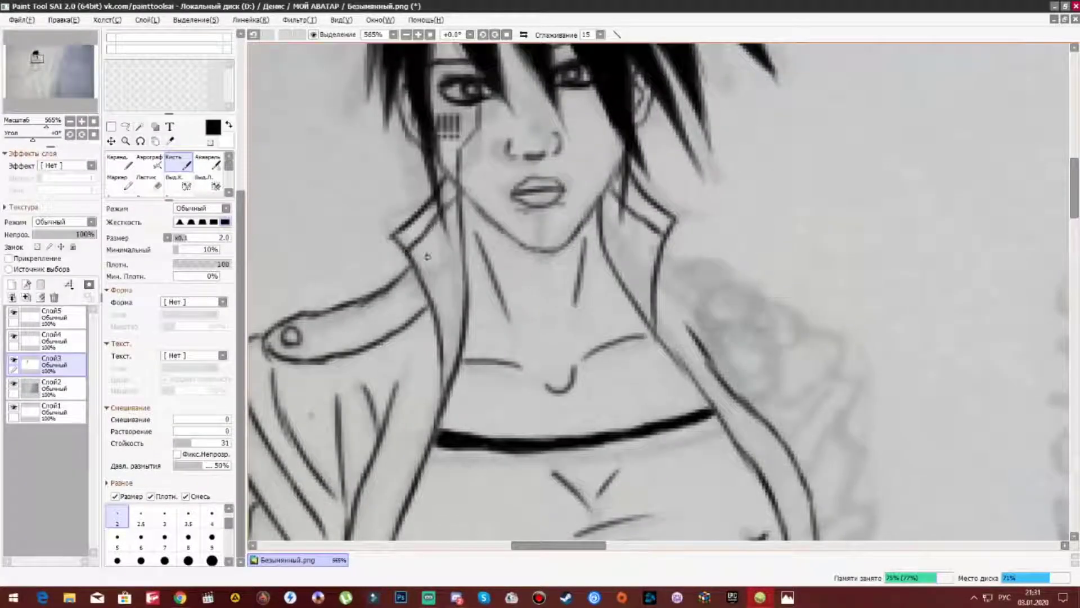
Ink the ornament on the right shoulder with an oval body, parallel ridges and small rings beside the collar.
scroll(527, 282, "down", 3)
scroll(529, 270, "up", 4)
mouse_move(455, 281)
left_mouse_down()
mouse_move(549, 239)
mouse_move(507, 351)
left_mouse_up()
mouse_move(532, 228)
left_mouse_down()
mouse_move(553, 248)
mouse_move(557, 290)
left_mouse_up()
left_click_drag(509, 214, 501, 343)
mouse_move(489, 289)
left_mouse_down()
mouse_move(546, 269)
mouse_move(546, 282)
left_mouse_up()
mouse_move(492, 314)
left_mouse_down()
mouse_move(549, 297)
mouse_move(549, 314)
left_mouse_up()
left_click_drag(507, 336, 548, 330)
scroll(454, 231, "down", 2)
mouse_move(439, 281)
left_mouse_down()
mouse_move(478, 214)
mouse_move(512, 211)
left_mouse_up()
left_click_drag(433, 230, 514, 188)
scroll(532, 305, "up", 2)
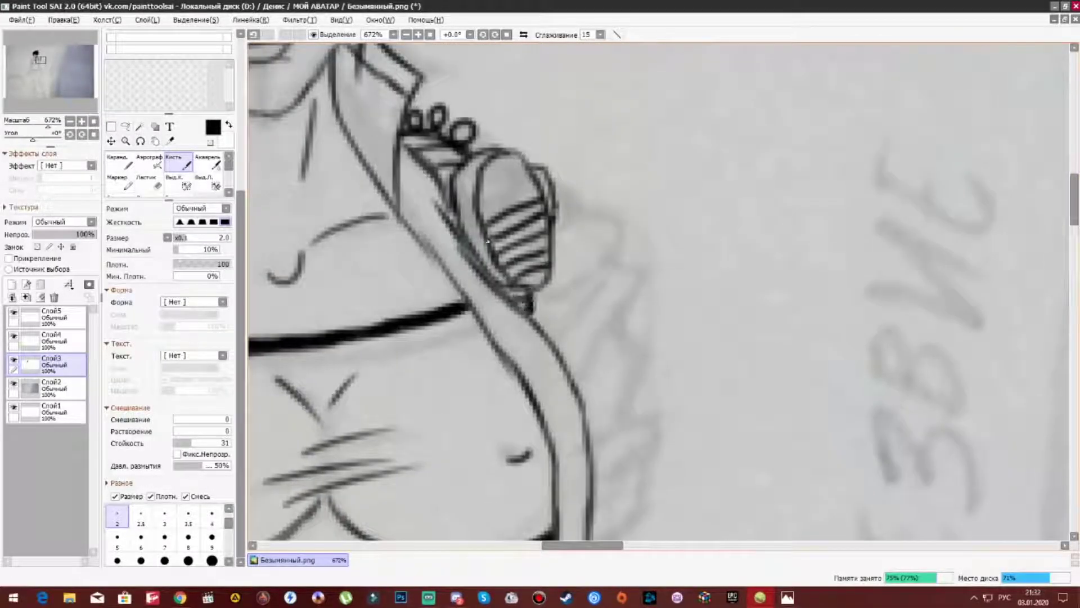
Finish the edges around the right shoulder ornament and begin the jacket sleeve contour behind it.
mouse_move(571, 276)
left_mouse_down()
mouse_move(482, 276)
mouse_move(502, 251)
left_mouse_up()
left_click_drag(505, 274, 522, 306)
left_click_drag(451, 274, 491, 238)
mouse_move(472, 405)
left_mouse_down()
mouse_move(533, 298)
mouse_move(573, 169)
left_mouse_up()
mouse_move(554, 175)
left_mouse_down()
mouse_move(573, 272)
mouse_move(532, 450)
mouse_move(641, 158)
mouse_move(568, 287)
left_mouse_up()
left_click_drag(798, 147, 826, 270)
left_click_drag(722, 164, 717, 242)
left_click_drag(647, 214, 791, 276)
left_click_drag(729, 244, 717, 326)
key("ctrl+z")
key("ctrl+z")
key("ctrl+z")
Ink the right jacket sleeve with a jagged outer contour and short diagonal fold lines down to the cuff.
left_click_drag(725, 169, 703, 473)
left_click_drag(597, 301, 670, 317)
left_click_drag(578, 388, 612, 445)
left_click_drag(784, 414, 784, 237)
left_click_drag(577, 310, 591, 411)
left_click_drag(787, 288, 761, 415)
left_click_drag(705, 281, 692, 343)
mouse_move(694, 366)
left_mouse_down()
mouse_move(694, 439)
mouse_move(653, 384)
left_mouse_up()
left_click_drag(847, 236, 793, 308)
mouse_move(757, 356)
left_mouse_down()
mouse_move(836, 357)
mouse_move(799, 438)
left_mouse_up()
left_click_drag(757, 332, 773, 521)
left_click_drag(799, 438, 775, 318)
left_click_drag(764, 231, 759, 397)
left_click_drag(827, 107, 772, 197)
Ink the two tall pouches with rounded flaps side by side on the right hip.
left_click_drag(721, 248, 329, 315)
mouse_move(420, 315)
left_mouse_down()
mouse_move(483, 270)
mouse_move(487, 382)
left_mouse_up()
left_click_drag(436, 264, 447, 332)
left_click_drag(486, 383, 433, 450)
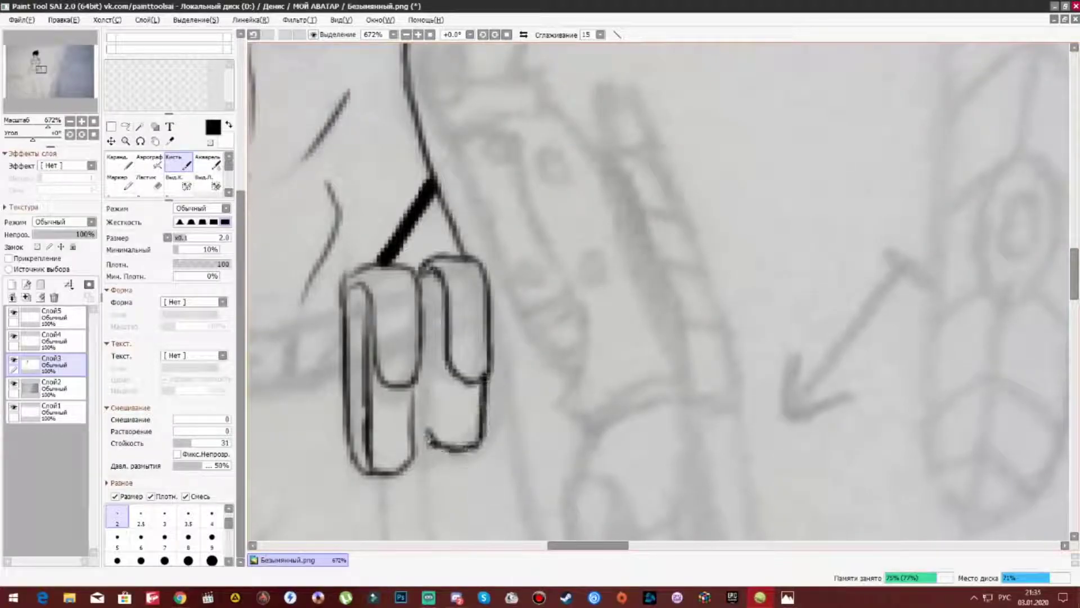
left_click_drag(419, 360, 434, 447)
left_click_drag(444, 318, 442, 433)
Draw the belt section beside the hip pouches with its rectangular buckle and vertical divider lines.
left_click_drag(250, 362, 582, 376)
left_click_drag(682, 326, 515, 352)
left_click_drag(634, 345, 636, 397)
left_click_drag(537, 409, 684, 383)
mouse_move(538, 353)
left_mouse_down()
mouse_move(537, 409)
mouse_move(565, 372)
left_mouse_up()
left_click_drag(526, 354, 526, 408)
left_click_drag(647, 342, 647, 393)
Outline the square belt plate and the rounded, downward-pointing shield emblem inside it.
scroll(506, 253, "down", 5)
scroll(507, 253, "up", 5)
mouse_move(471, 243)
left_mouse_down()
mouse_move(555, 243)
mouse_move(556, 378)
left_mouse_up()
left_click_drag(556, 379, 470, 380)
mouse_move(470, 378)
left_mouse_down()
mouse_move(472, 251)
mouse_move(467, 376)
left_mouse_up()
mouse_move(473, 292)
left_mouse_down()
mouse_move(506, 256)
mouse_move(555, 284)
left_mouse_up()
left_click_drag(475, 306, 509, 370)
left_click_drag(552, 282, 509, 370)
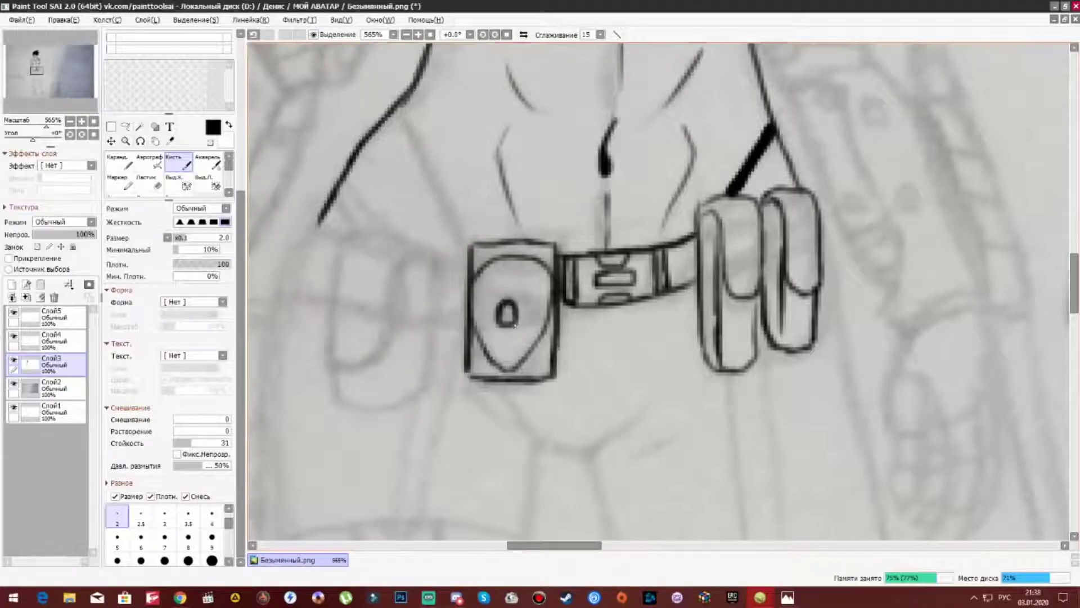
Fill the plate around the shield in solid black and ink the belt, pouch and thick strap on the left hip.
left_click_drag(477, 345, 474, 345)
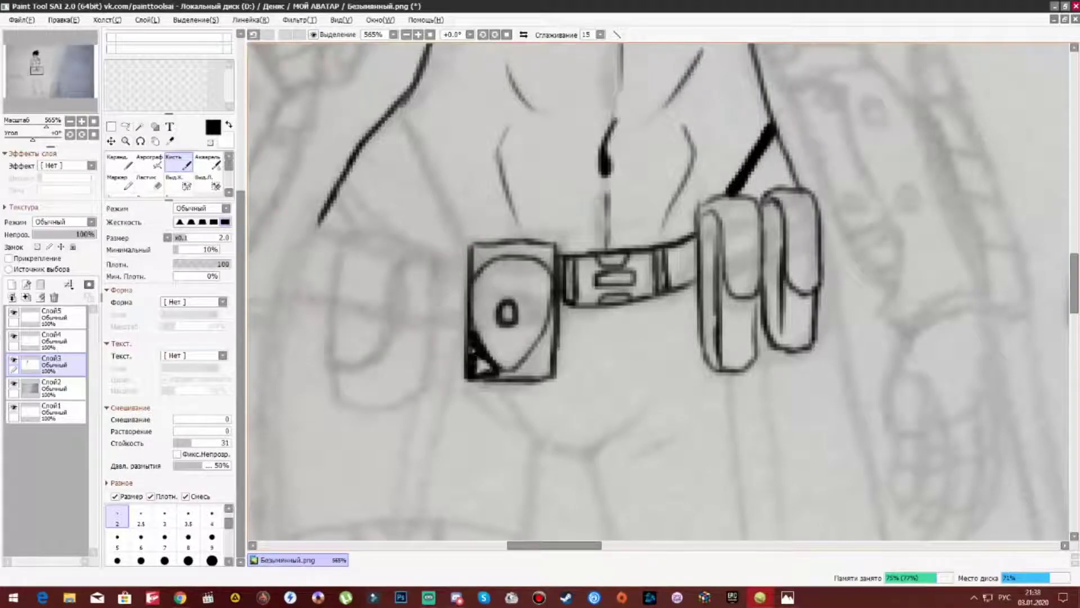
mouse_move(523, 376)
left_mouse_down()
mouse_move(549, 313)
mouse_move(551, 360)
mouse_move(478, 251)
mouse_move(538, 254)
mouse_move(500, 325)
mouse_move(585, 273)
mouse_move(596, 394)
mouse_move(540, 411)
mouse_move(602, 337)
mouse_move(570, 400)
left_mouse_up()
left_click_drag(615, 266, 647, 257)
left_click_drag(614, 320, 645, 318)
mouse_move(523, 239)
left_mouse_down()
mouse_move(490, 226)
mouse_move(504, 304)
left_mouse_up()
scroll(554, 294, "down", 3)
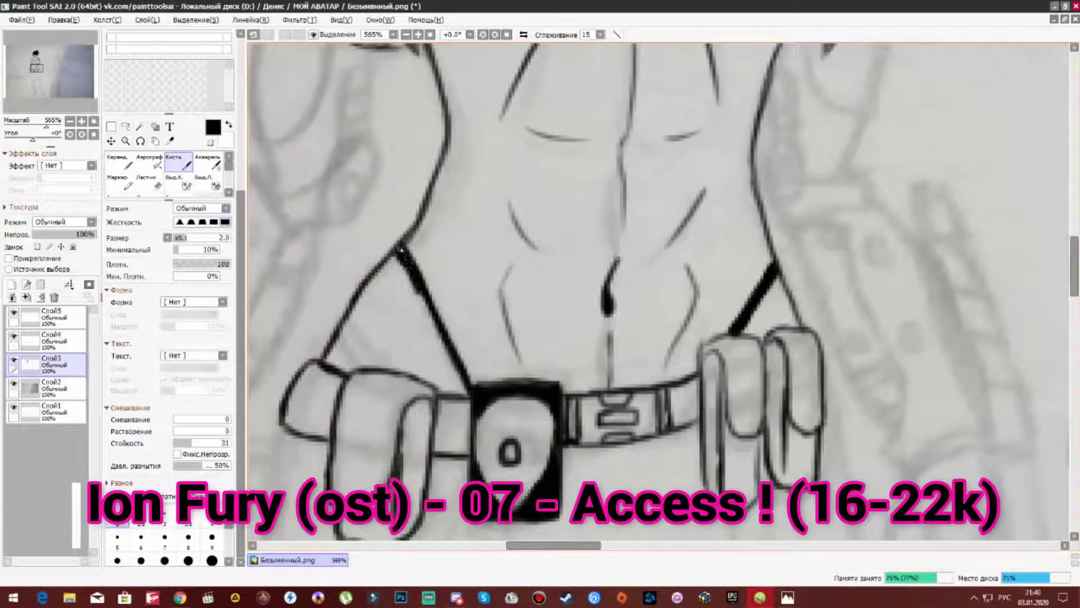
Add the angular mark and curved inner lines to the shield emblem and finish the left pouch.
scroll(731, 329, "down", 3)
scroll(732, 329, "up", 3)
scroll(732, 330, "down", 10)
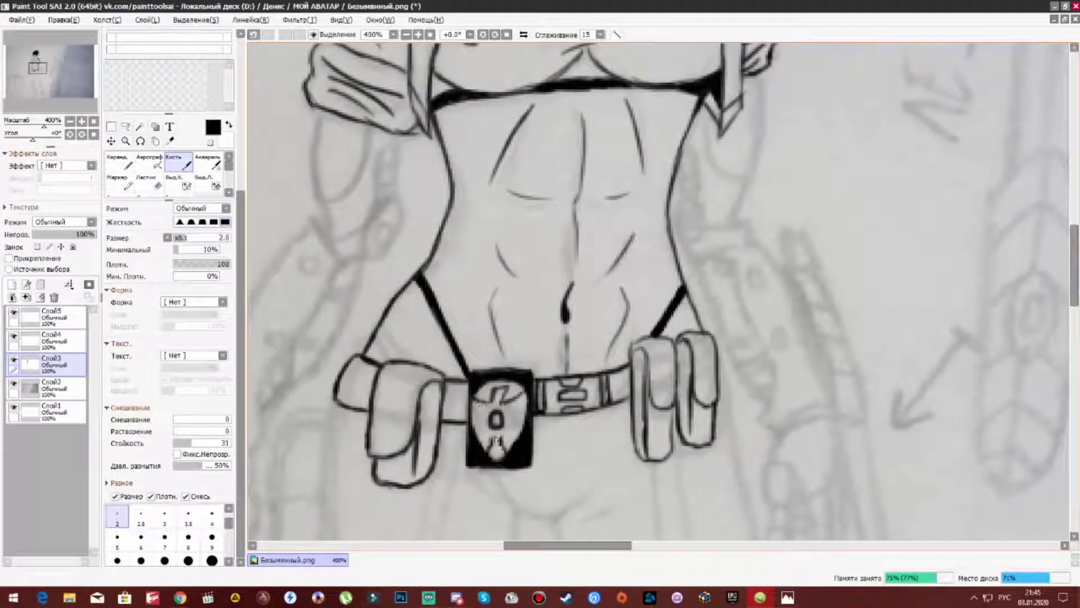
Ink the left upper arm below the rolled sleeve with a ribbed piston and an oval elbow joint.
scroll(492, 436, "up", 10)
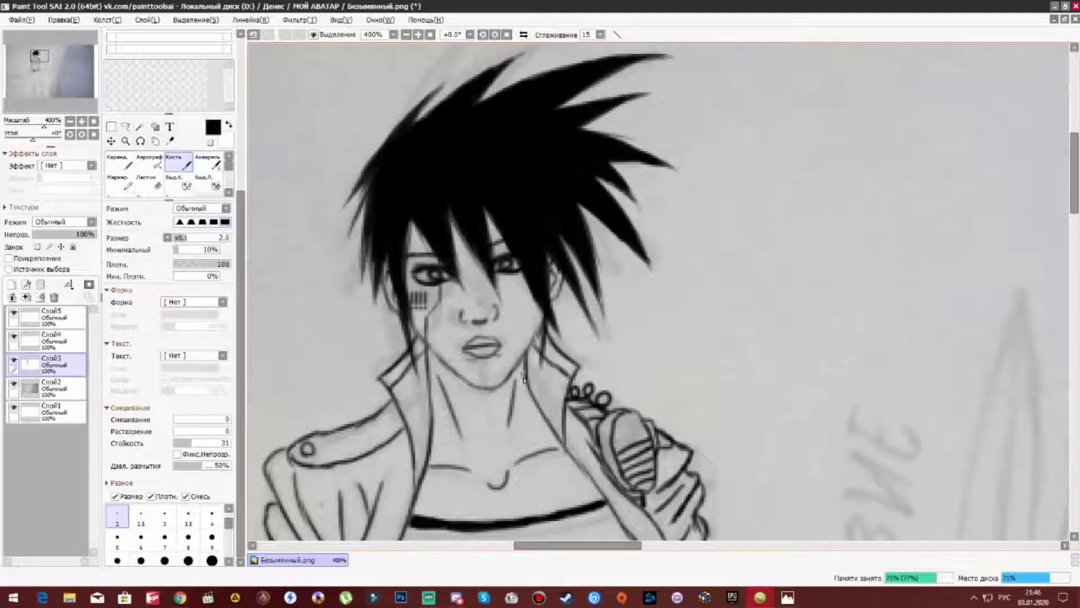
scroll(523, 384, "down", 15)
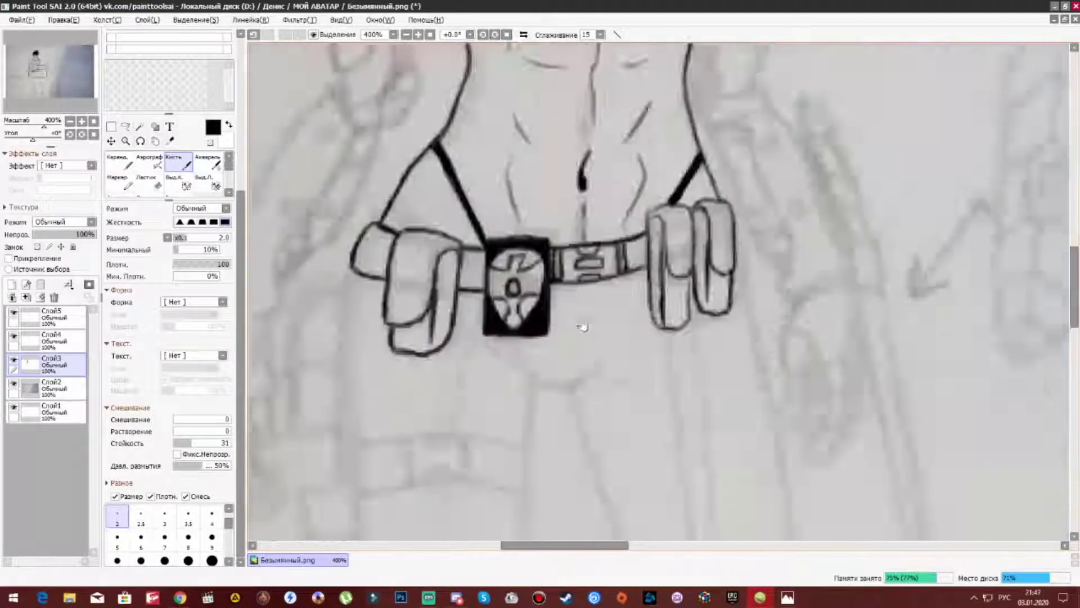
scroll(585, 386, "up", 10)
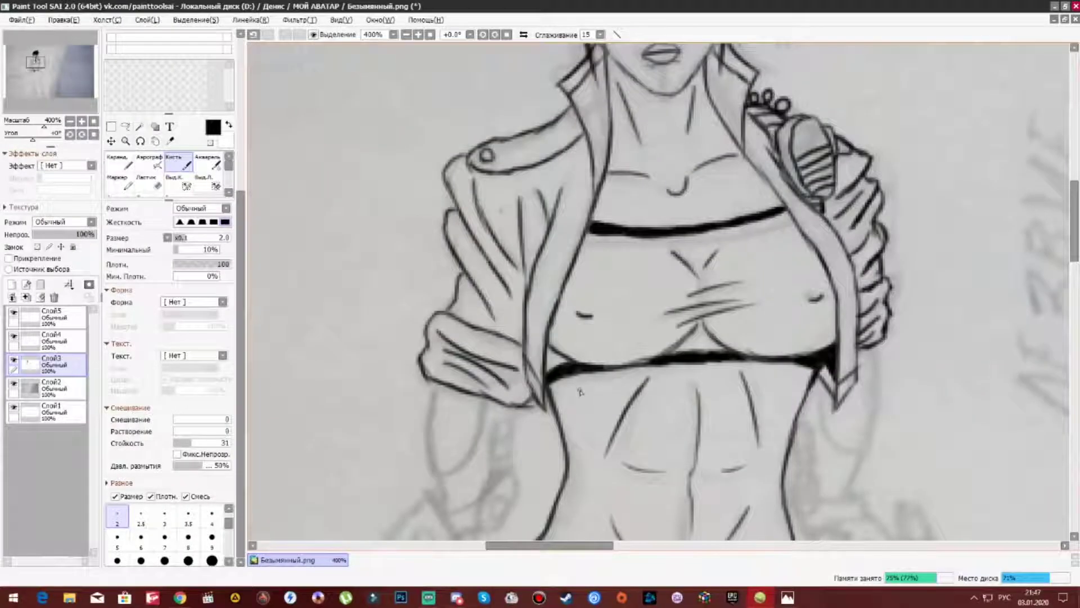
scroll(576, 397, "down", 8)
scroll(658, 284, "up", 14)
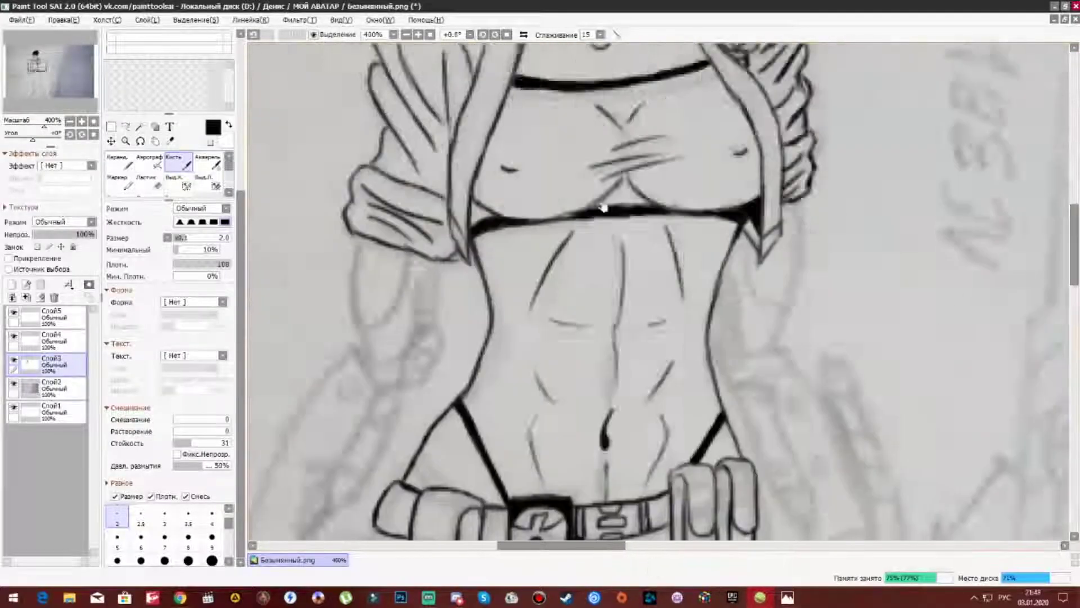
scroll(419, 310, "down", 8)
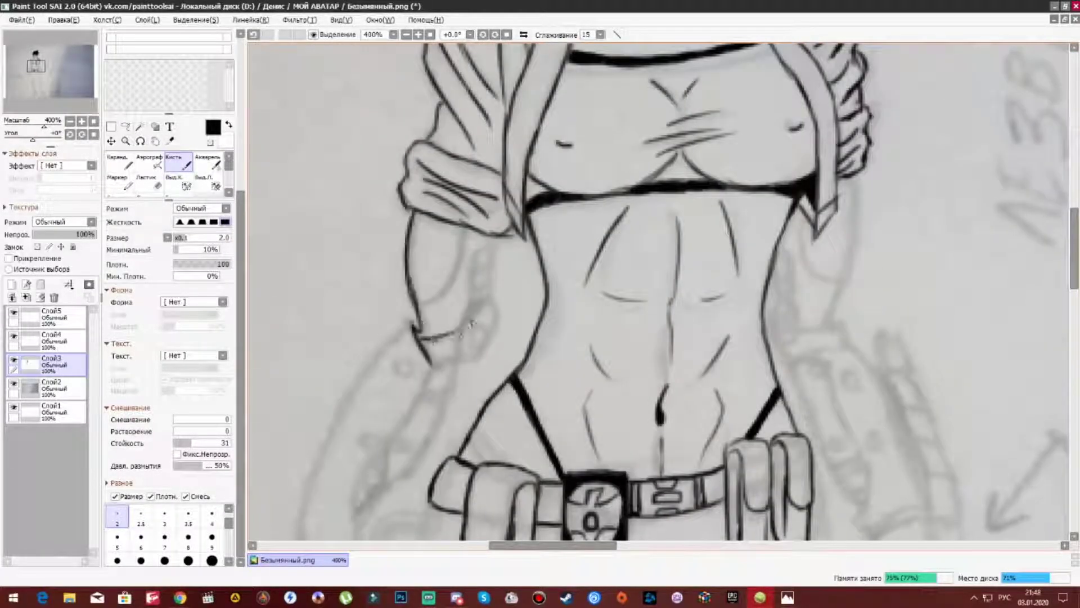
left_click_drag(463, 227, 427, 302)
scroll(492, 336, "down", 3)
scroll(619, 304, "up", 6)
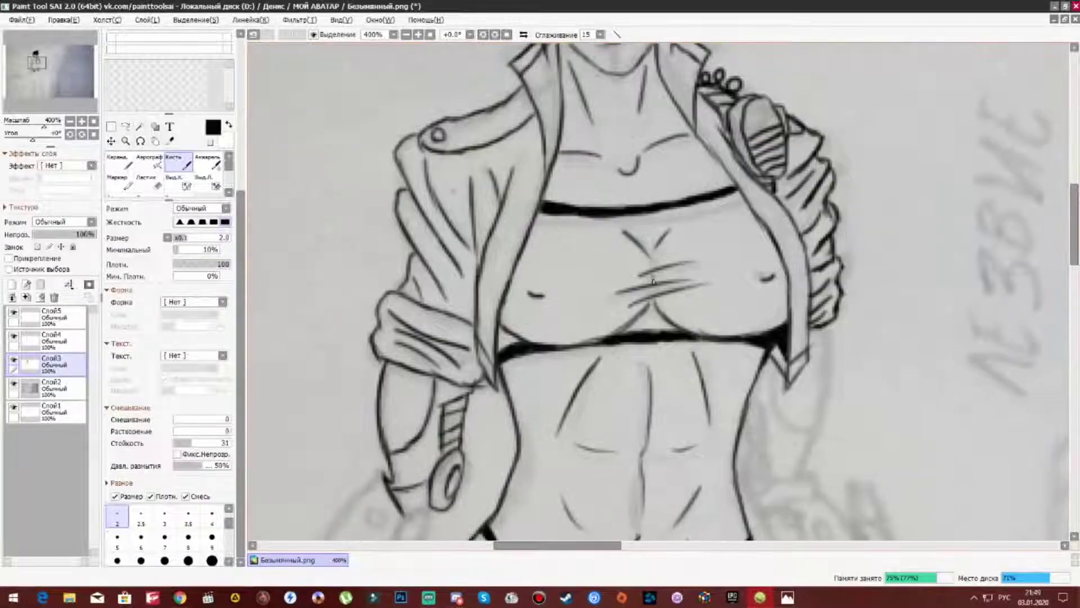
Draw the crotch contour and the short crease lines beneath the belt plate.
scroll(609, 349, "down", 5)
left_click_drag(681, 290, 640, 324)
mouse_move(585, 276)
left_mouse_down()
mouse_move(637, 327)
mouse_move(586, 303)
left_mouse_up()
left_click_drag(668, 327, 696, 313)
scroll(471, 267, "down", 1)
scroll(464, 280, "down", 4)
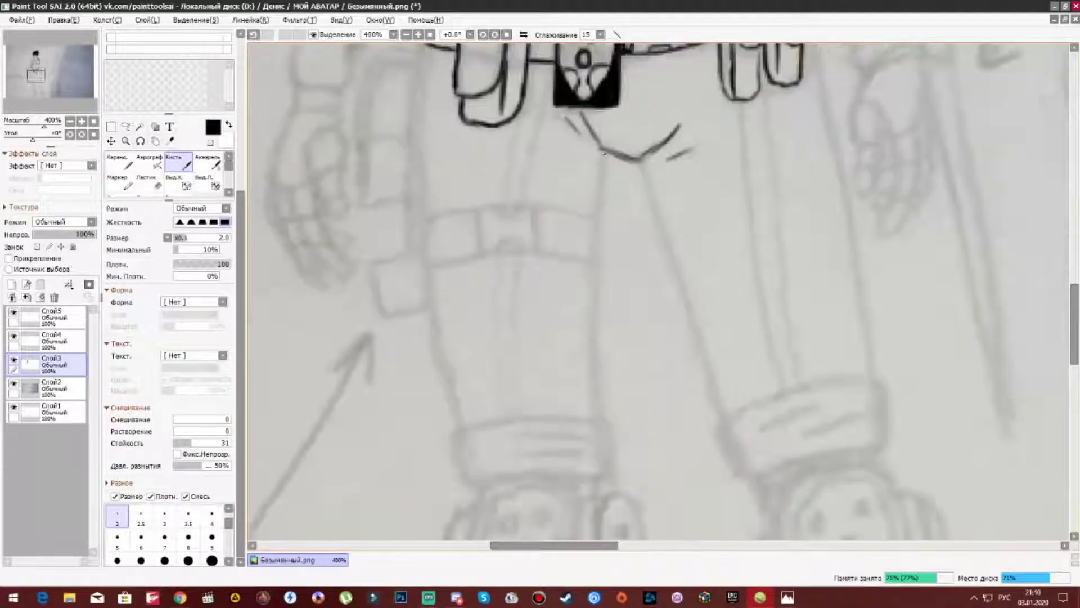
Ink the outer and inner contours of the left thigh from the belt down towards the knee.
scroll(609, 281, "up", 2)
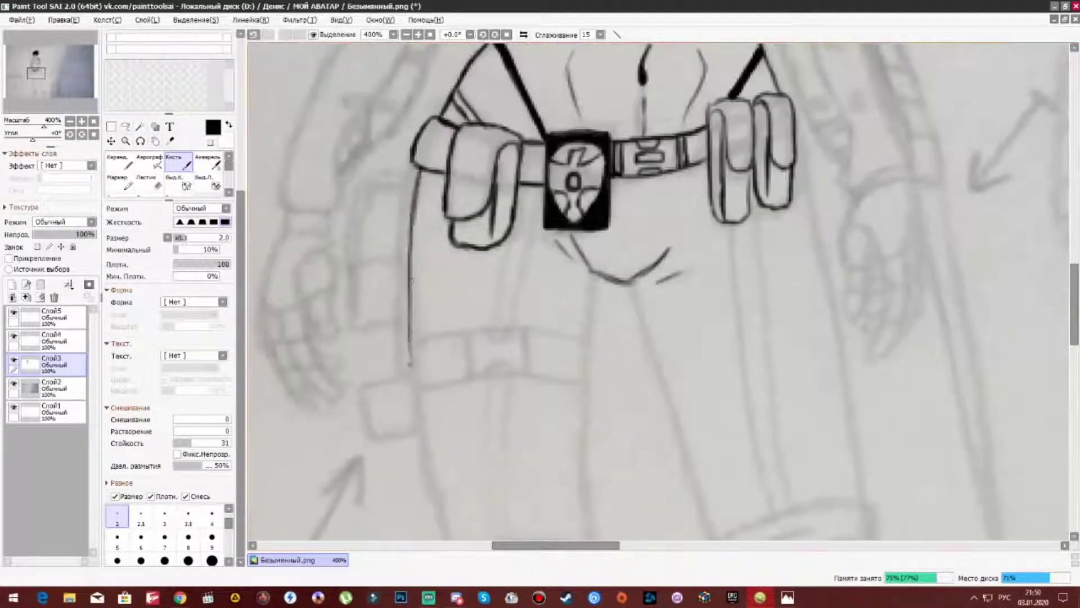
left_click_drag(398, 268, 419, 423)
left_click_drag(576, 138, 565, 411)
Ink the left forearm's outer plate with three oval rivets and a black band at the elbow.
key("ctrl+minus")
key("ctrl+minus")
key("ctrl+minus")
key("ctrl+minus")
key("ctrl+minus")
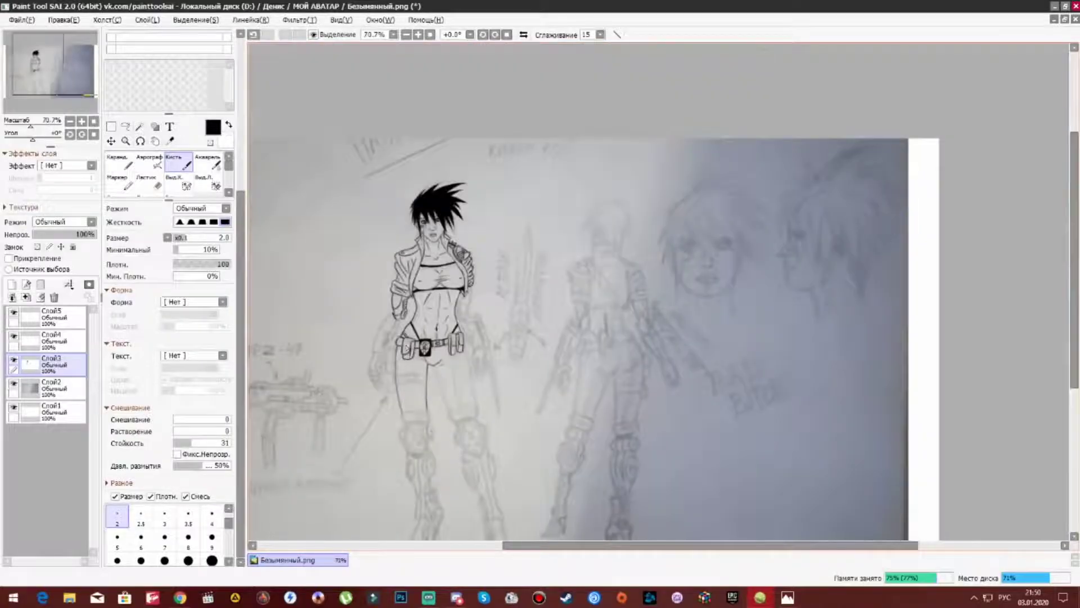
scroll(431, 235, "up", 1)
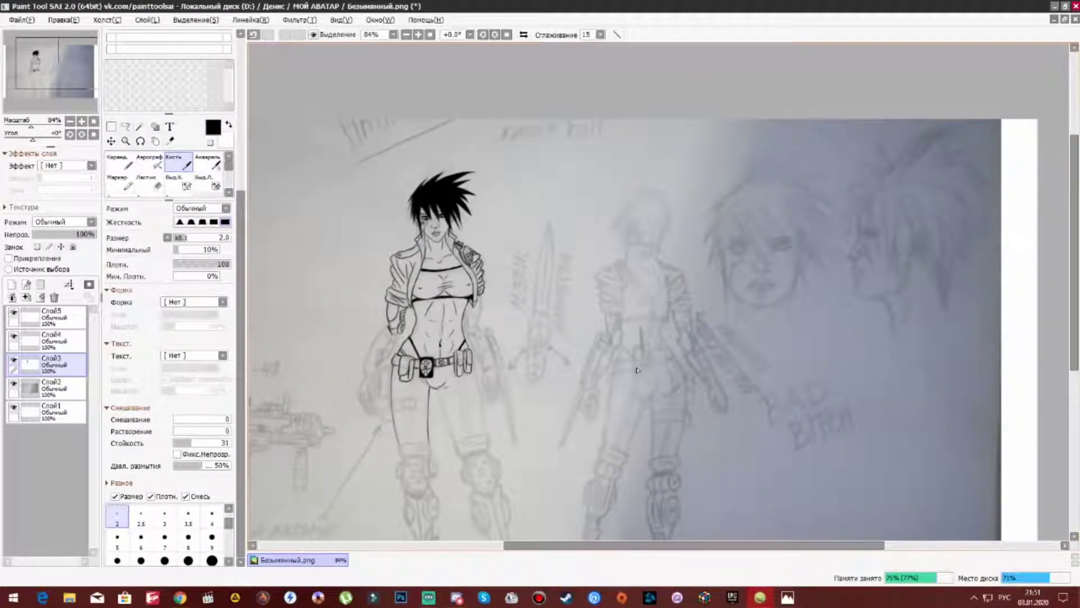
scroll(417, 270, "up", 5)
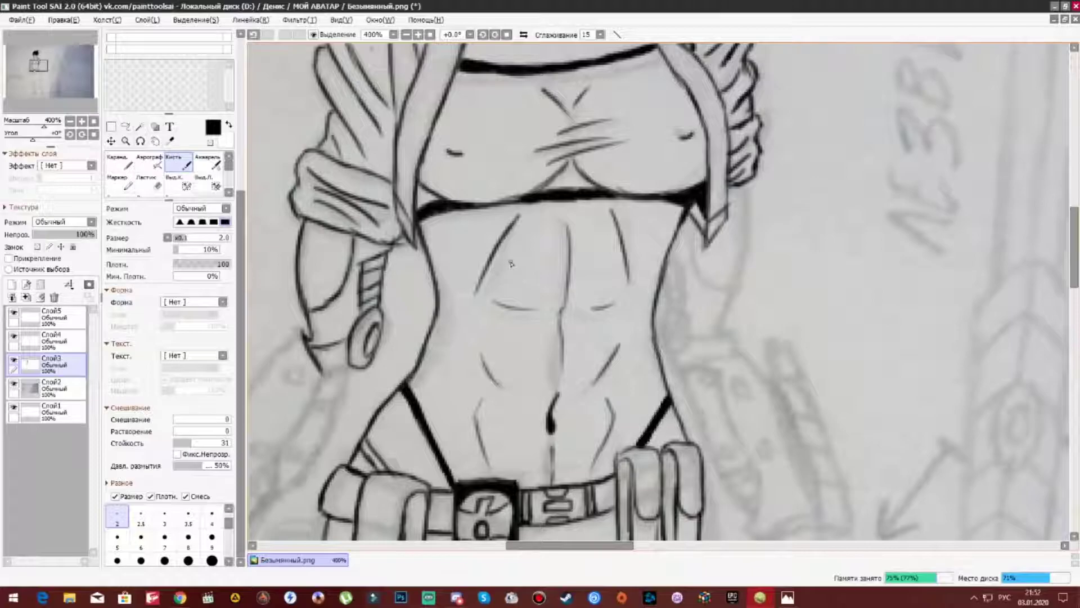
scroll(511, 263, "down", 2)
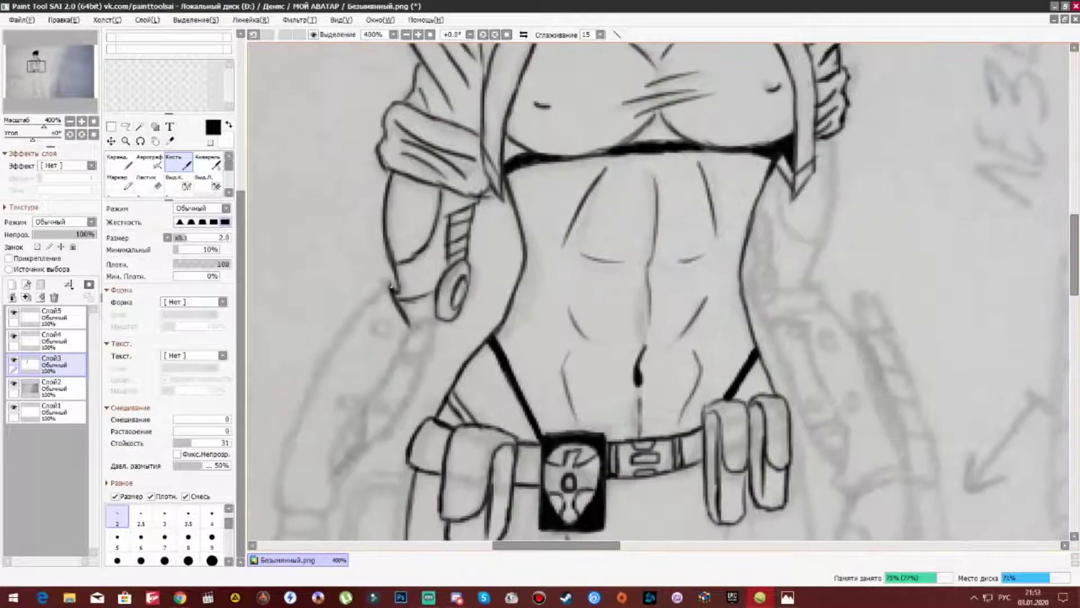
scroll(360, 338, "down", 3)
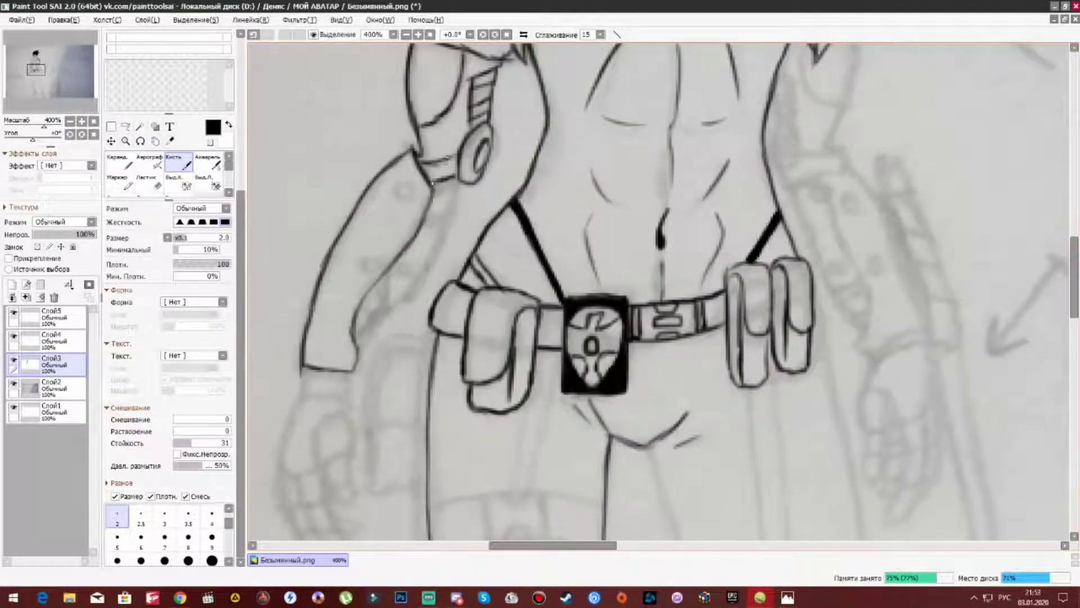
scroll(347, 356, "up", 2)
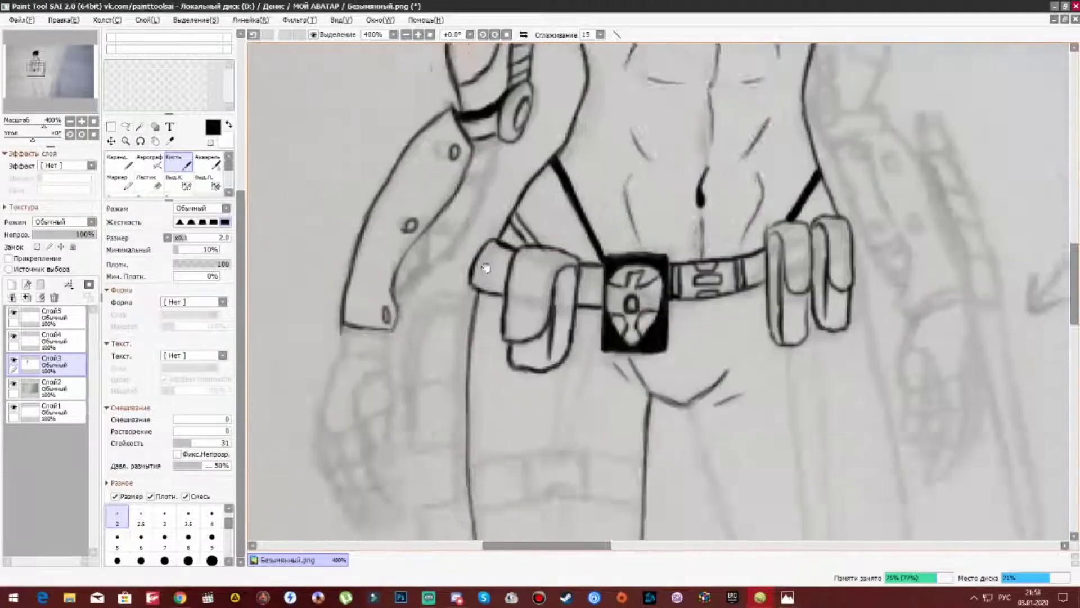
Add the inner forearm plate with its small rivets and a hatched section near the wrist.
mouse_move(433, 264)
left_mouse_down()
mouse_move(373, 360)
mouse_move(361, 338)
left_mouse_up()
left_click_drag(409, 244, 434, 233)
scroll(439, 242, "up", 1)
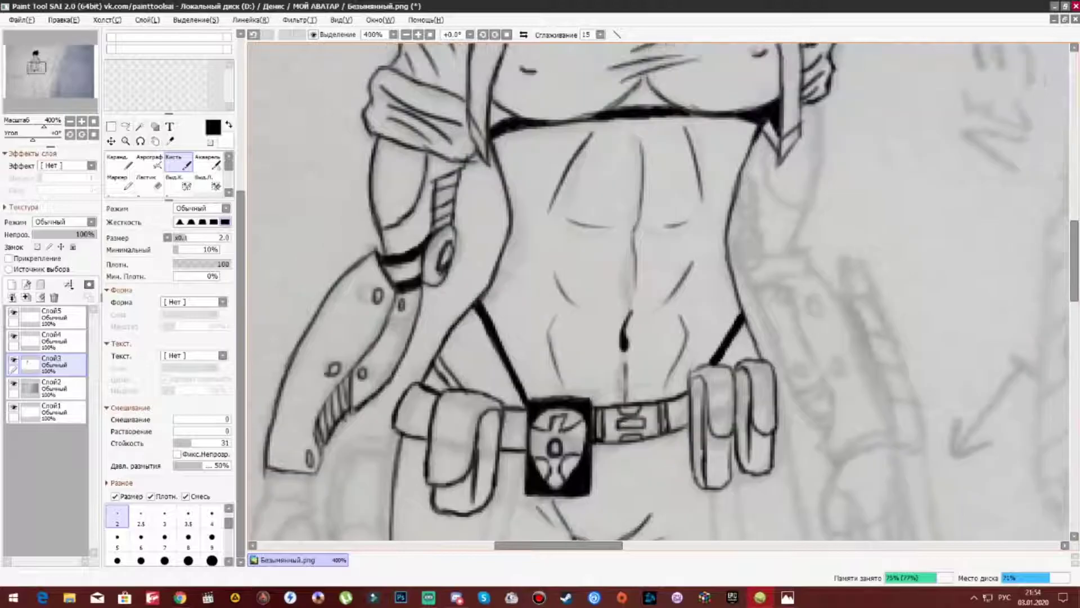
Draw the left wrist cuff below the forearm and fill its upper band in black.
scroll(425, 279, "down", 5)
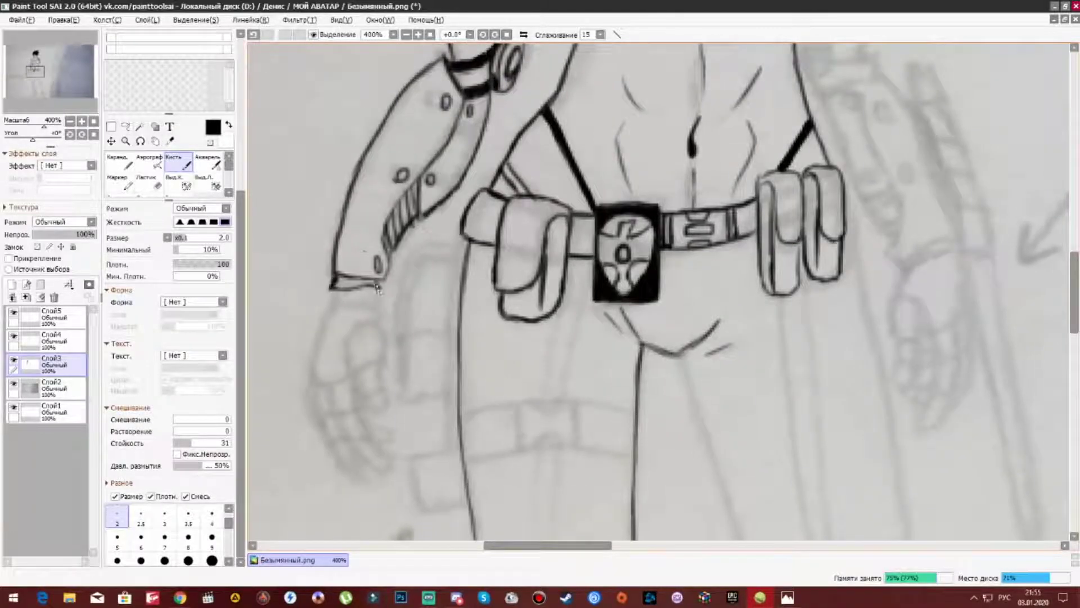
left_click_drag(377, 288, 327, 294)
left_click_drag(333, 279, 375, 282)
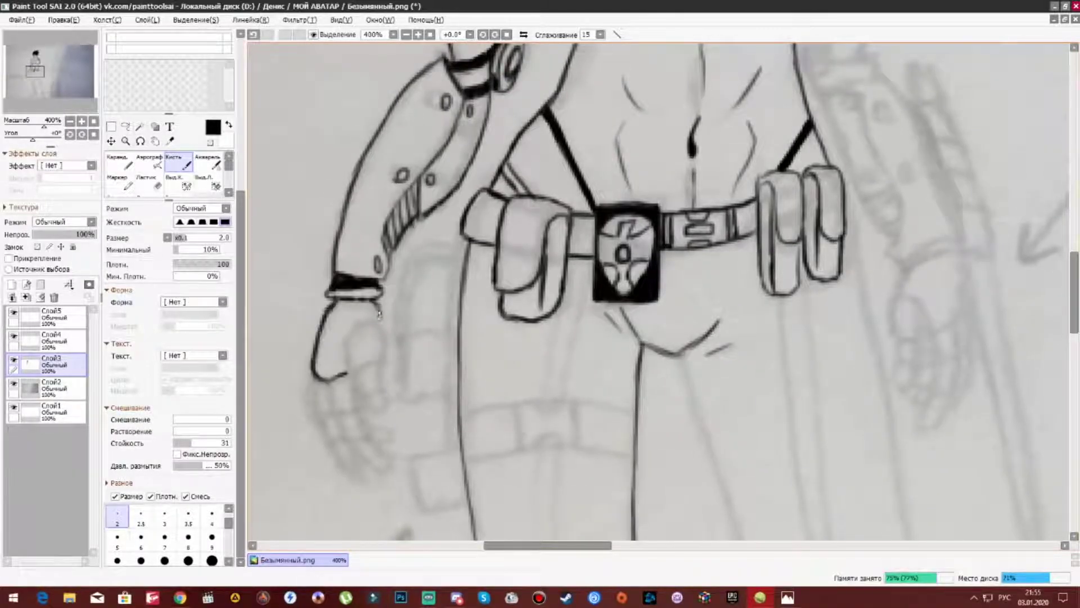
Ink the left mechanical hand with its thumb, segmented fingers and pointed claw tips.
scroll(383, 326, "down", 1)
scroll(367, 374, "up", 5)
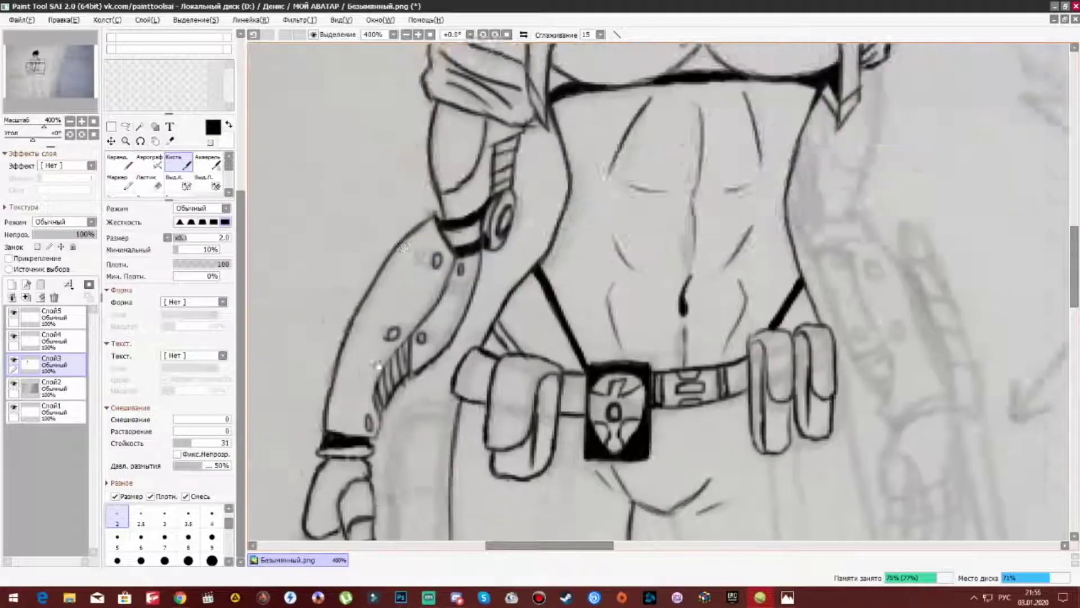
scroll(394, 365, "up", 2)
scroll(451, 354, "down", 7)
scroll(531, 212, "down", 12)
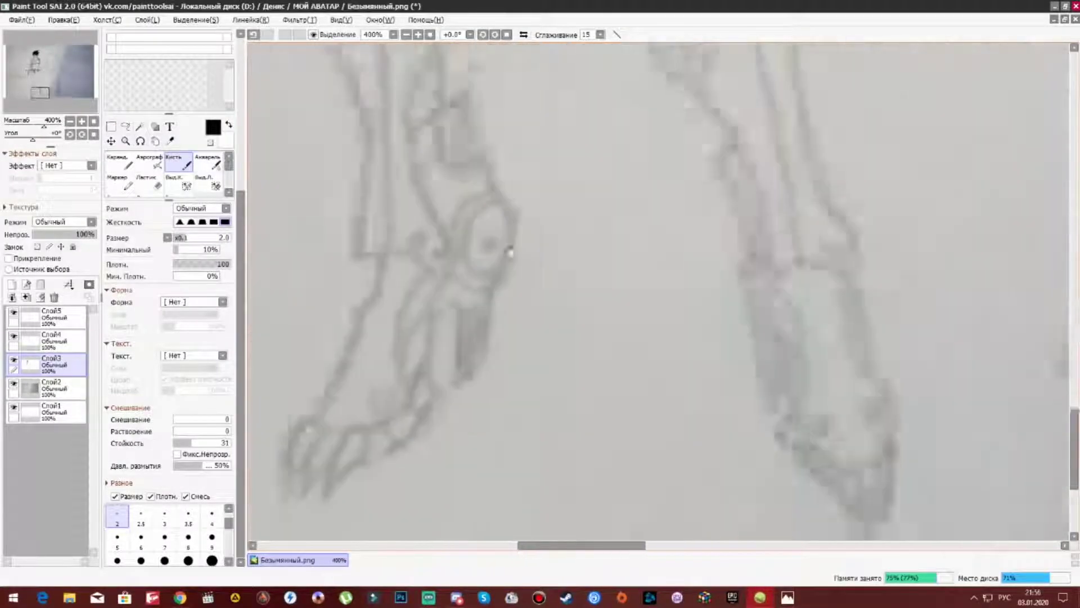
scroll(415, 475, "up", 11)
mouse_move(477, 400)
left_mouse_down()
mouse_move(428, 308)
mouse_move(470, 340)
left_mouse_up()
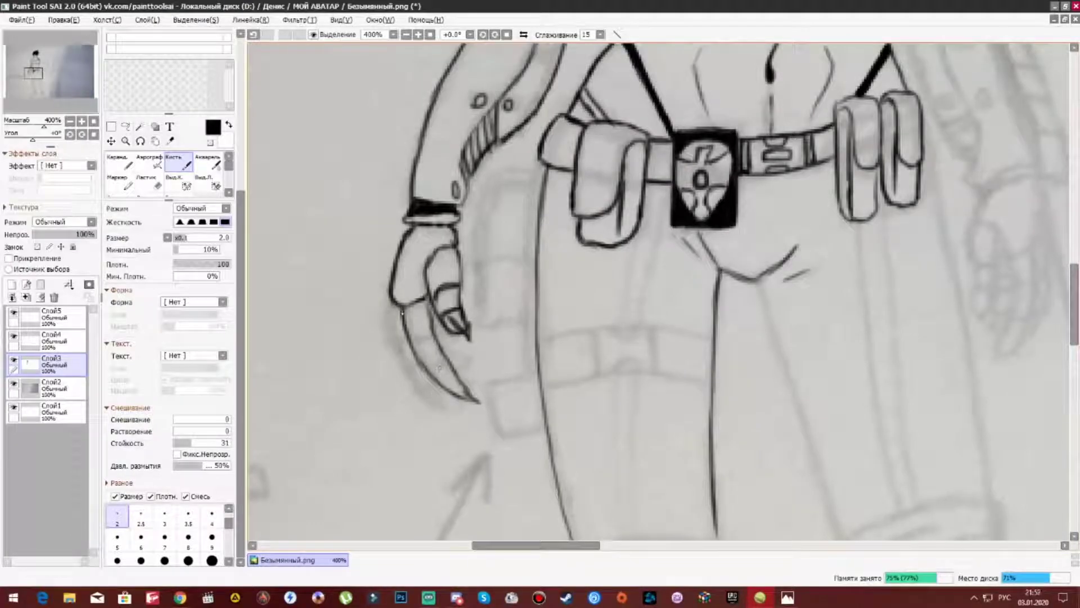
left_click_drag(391, 307, 453, 412)
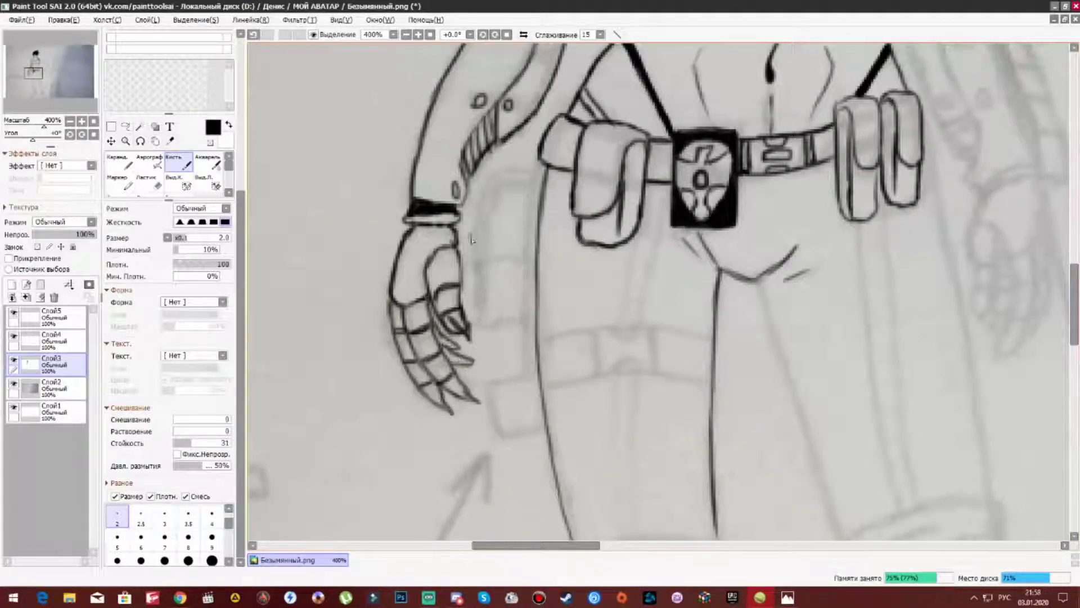
Outline the segmented holster along the outer side of the left thigh, including its lower block.
scroll(434, 237, "right", 3)
left_click_drag(440, 351, 464, 401)
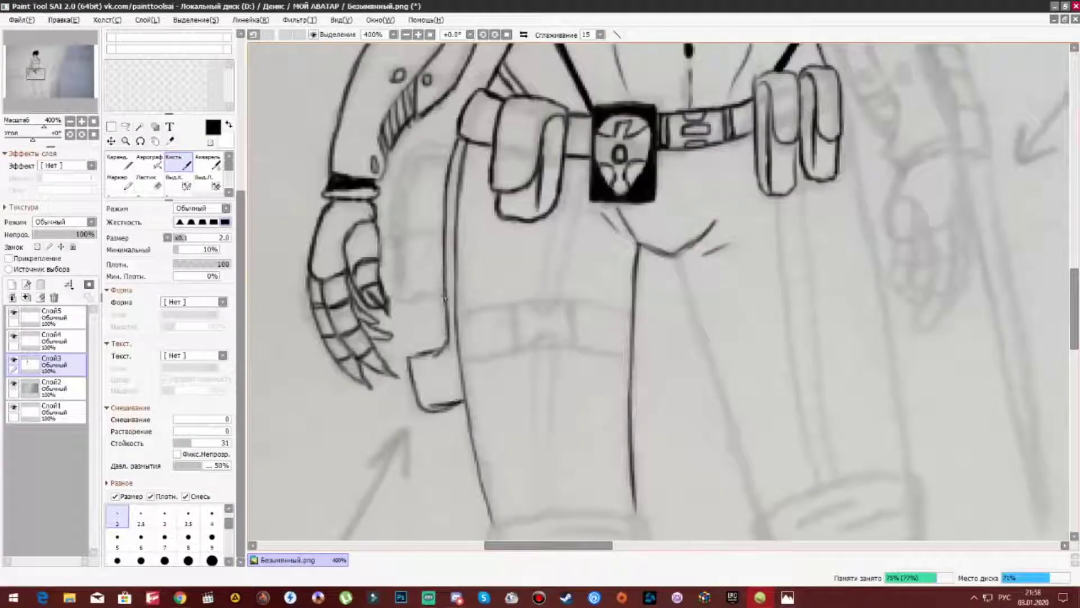
scroll(397, 254, "down", 2)
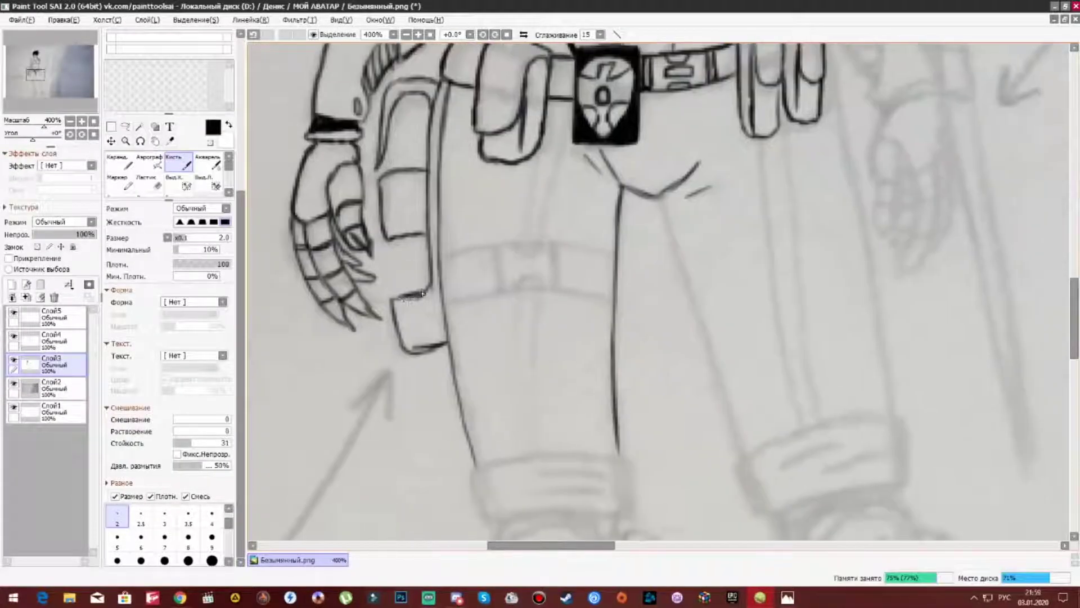
Draw the curved strap around the left thigh with vertical dividers and a notched central buckle.
scroll(338, 259, "right", 3)
left_click_drag(323, 260, 495, 260)
left_click_drag(326, 308, 495, 307)
left_click_drag(376, 251, 377, 292)
left_click_drag(440, 244, 441, 290)
left_click_drag(400, 292, 425, 291)
left_click_drag(394, 247, 420, 264)
left_click_drag(371, 251, 372, 292)
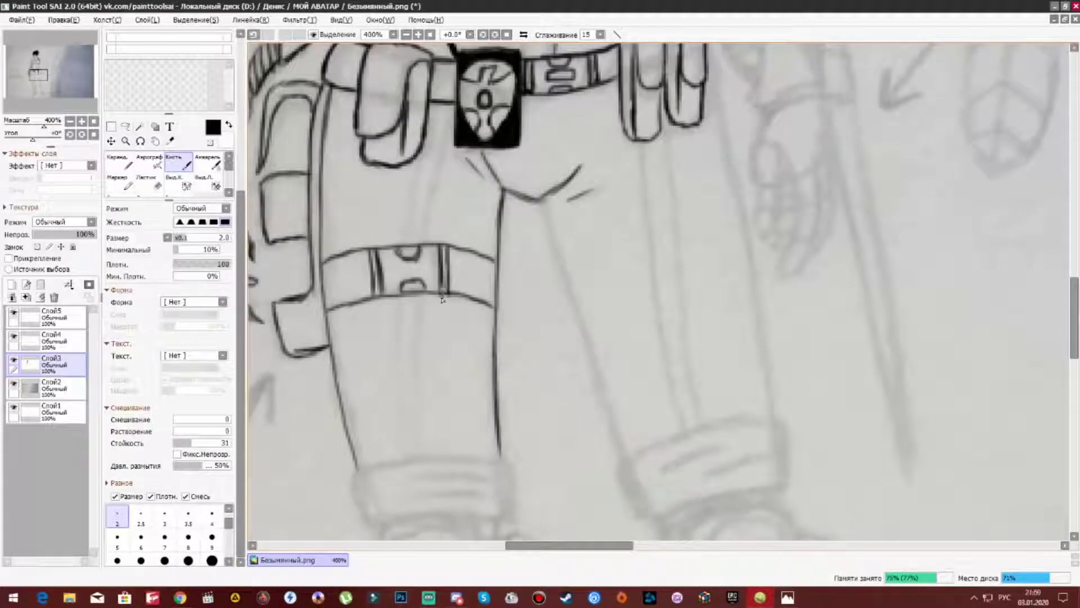
Ink the rolled trouser cuff above the left knee with its horizontal fold lines.
scroll(441, 299, "down", 3)
scroll(441, 300, "up", 5)
scroll(441, 300, "down", 8)
mouse_move(337, 210)
left_mouse_down()
mouse_move(412, 256)
mouse_move(466, 254)
left_mouse_up()
mouse_move(336, 215)
left_mouse_down()
mouse_move(498, 194)
mouse_move(498, 256)
left_mouse_up()
left_click_drag(394, 236, 459, 239)
left_click_drag(357, 224, 461, 213)
Ink the left kneepad and the round side joint with a black oval centre.
mouse_move(368, 261)
left_mouse_down()
mouse_move(365, 412)
mouse_move(415, 436)
mouse_move(484, 405)
mouse_move(468, 348)
mouse_move(370, 379)
mouse_move(402, 423)
mouse_move(456, 347)
mouse_move(407, 262)
left_mouse_up()
left_click_drag(489, 274, 484, 363)
left_click_drag(506, 310, 505, 329)
Draw the front seam of the left trouser leg above and below the thigh strap.
scroll(488, 338, "down", 3)
scroll(488, 421, "up", 6)
scroll(488, 421, "up", 6)
scroll(521, 243, "down", 8)
scroll(573, 203, "up", 4)
left_click_drag(481, 198, 461, 296)
left_click_drag(456, 344, 463, 450)
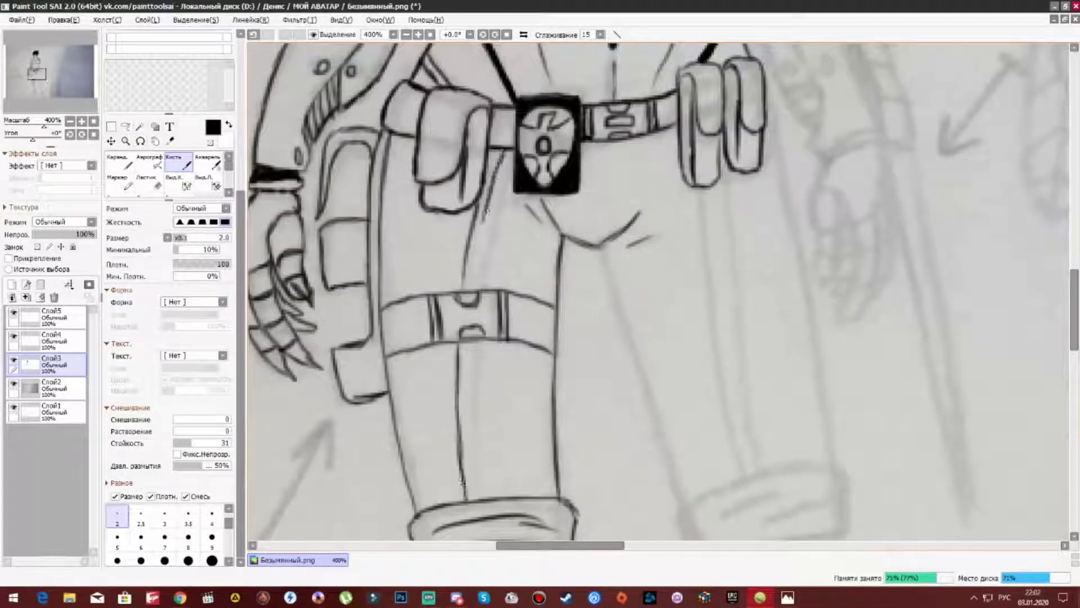
Ink the pointed piece under the left kneepad and the narrow oval plate on the outer shin.
scroll(495, 338, "down", 8)
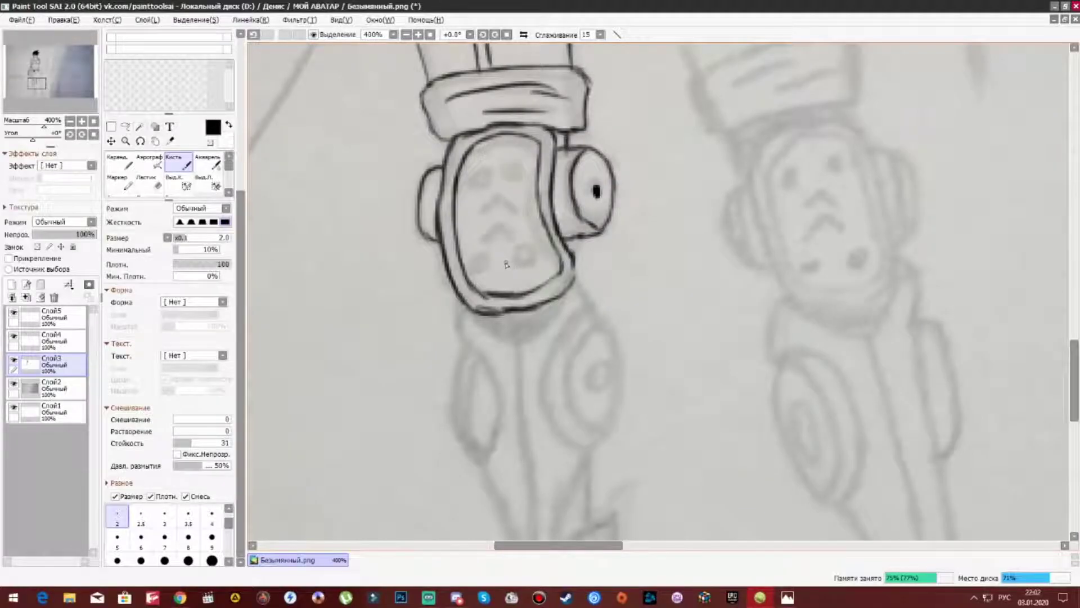
mouse_move(573, 280)
left_mouse_down()
mouse_move(509, 342)
mouse_move(483, 464)
left_mouse_up()
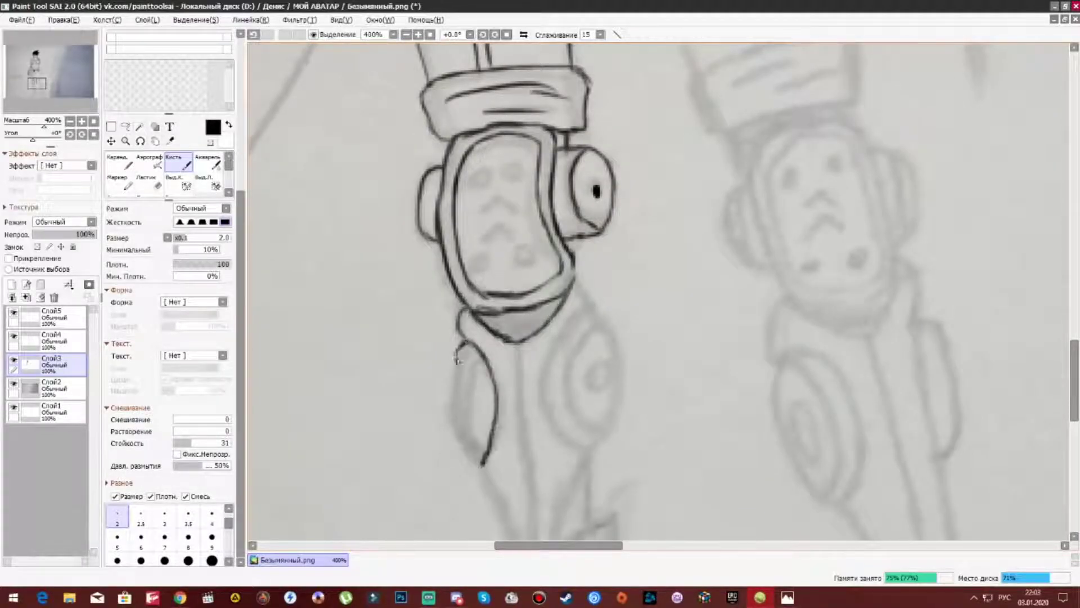
left_click_drag(463, 341, 482, 463)
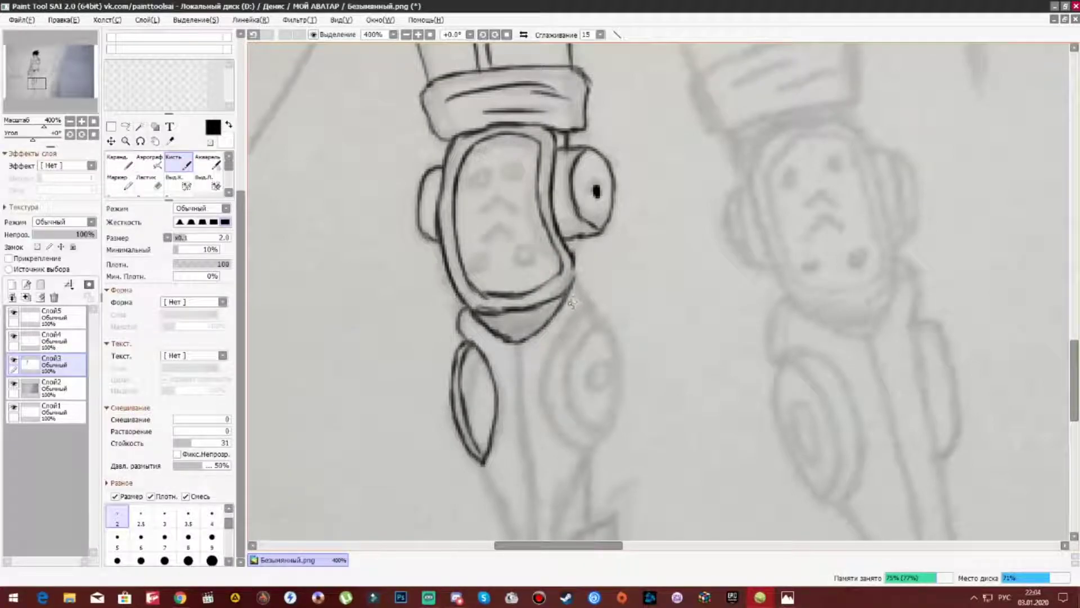
Draw the large oval disc on the inner side of the left upper shin with a black centre.
left_click_drag(584, 301, 558, 431)
left_click_drag(558, 431, 546, 325)
left_click_drag(607, 240, 582, 347)
mouse_move(575, 223)
left_mouse_down()
mouse_move(560, 270)
mouse_move(591, 329)
left_mouse_up()
left_click(588, 275)
Ink the left shin's side contours and central line down to the ankle edge.
scroll(585, 338, "down", 3)
mouse_move(578, 180)
left_mouse_down()
mouse_move(572, 413)
mouse_move(495, 407)
left_mouse_up()
left_click_drag(470, 197, 498, 394)
left_click_drag(495, 335, 498, 411)
scroll(498, 411, "up", 2)
left_click_drag(507, 141, 529, 450)
scroll(525, 321, "down", 4)
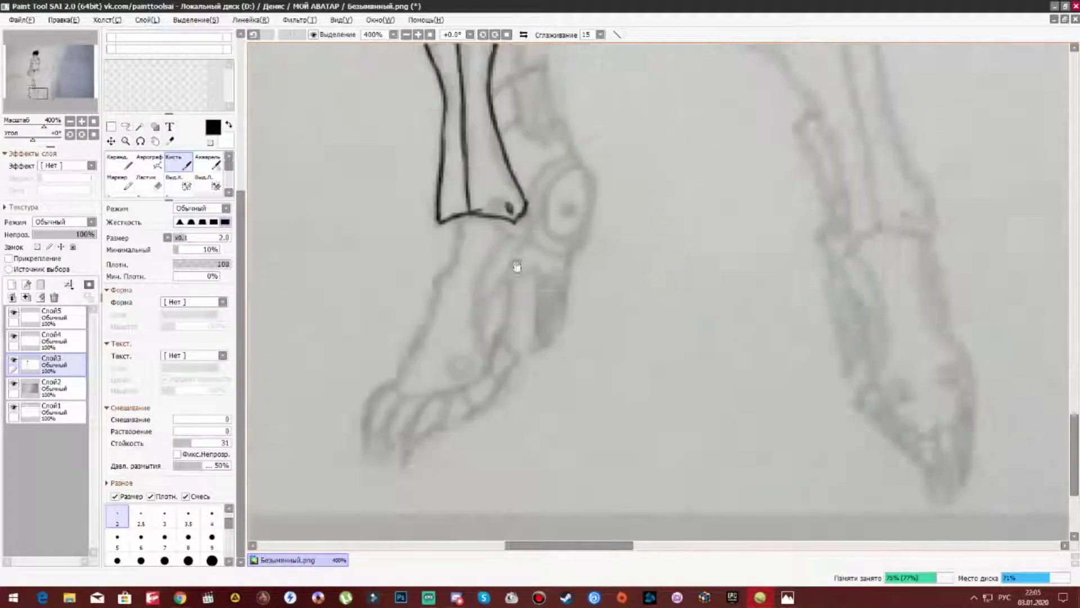
Ink the hatched calf piece, the round ankle joint and the curved fin above it on the left leg.
scroll(525, 321, "up", 2)
left_click_drag(470, 242, 453, 307)
left_click_drag(478, 290, 491, 346)
scroll(489, 315, "down", 2)
mouse_move(473, 251)
left_mouse_down()
mouse_move(518, 323)
mouse_move(453, 337)
left_mouse_up()
mouse_move(450, 332)
left_mouse_down()
mouse_move(493, 263)
mouse_move(496, 347)
mouse_move(484, 255)
left_mouse_up()
scroll(480, 260, "up", 2)
left_click_drag(484, 365, 498, 256)
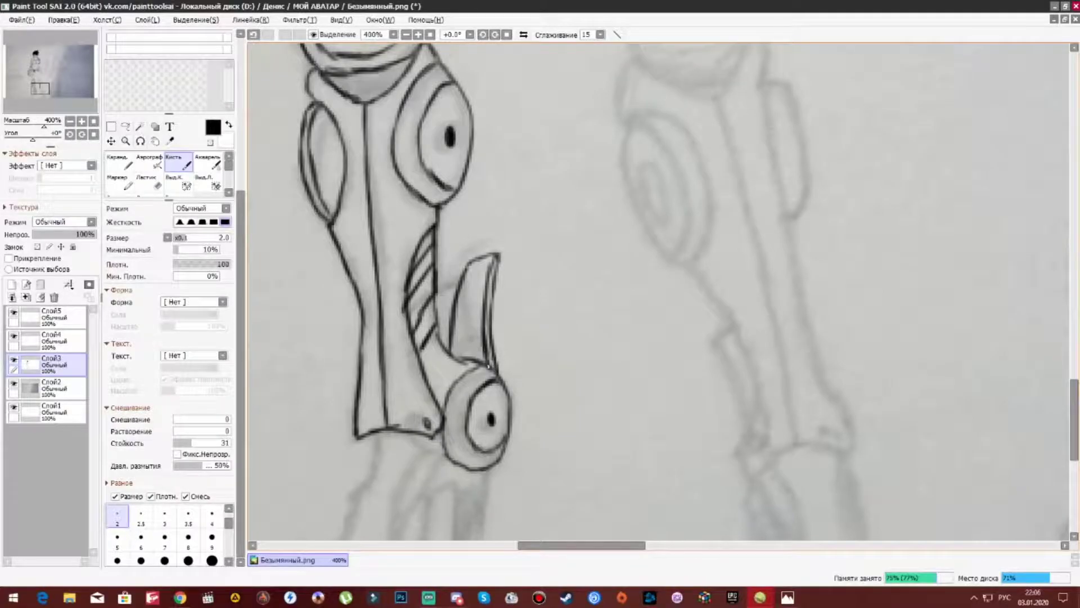
Ink the hatching above the left ankle joint, the foot's front contour, the claw toes and the segmented band along the sole.
scroll(491, 359, "down", 3)
mouse_move(471, 190)
left_mouse_down()
mouse_move(450, 204)
mouse_move(461, 232)
left_mouse_up()
left_click_drag(383, 273, 298, 507)
mouse_move(320, 441)
left_mouse_down()
mouse_move(318, 507)
mouse_move(356, 488)
left_mouse_up()
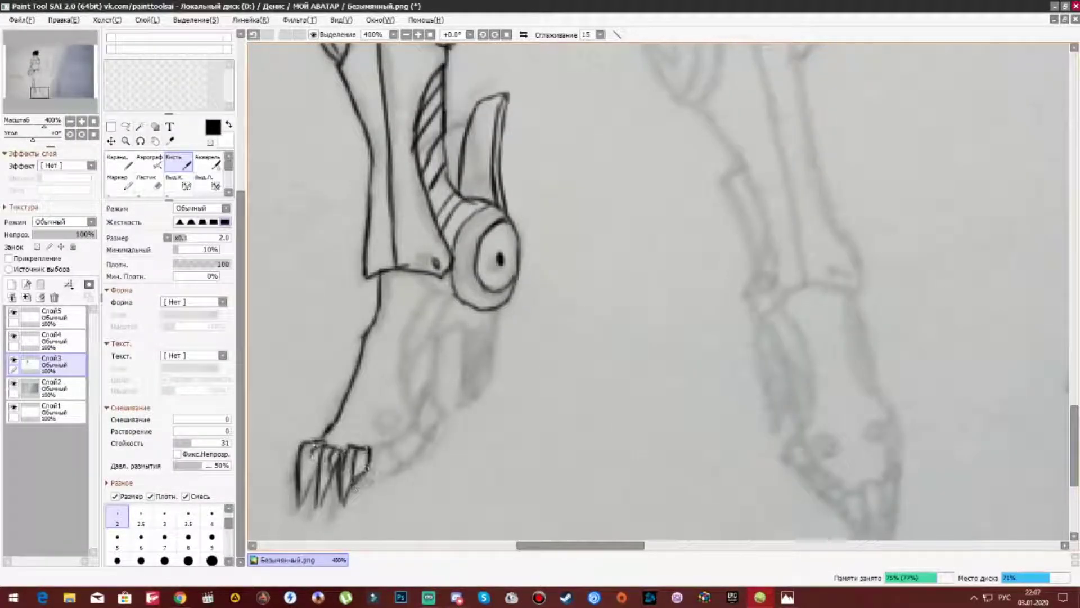
left_click_drag(428, 392, 376, 471)
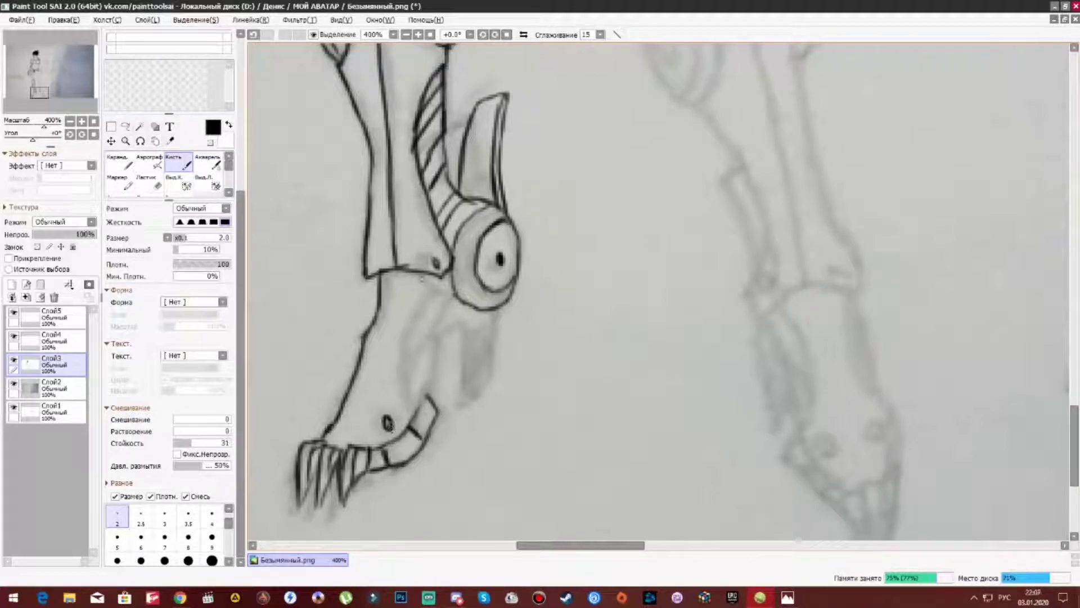
Ink the left foot's rear arch struts and the striped heel piece with its black strip under the round ankle joint.
left_click_drag(425, 279, 401, 389)
left_click_drag(456, 293, 406, 375)
left_click_drag(427, 360, 419, 400)
left_click_drag(461, 322, 459, 402)
mouse_move(459, 321)
left_mouse_down()
mouse_move(494, 314)
mouse_move(491, 341)
left_mouse_up()
mouse_move(479, 322)
left_mouse_down()
mouse_move(478, 397)
mouse_move(462, 383)
left_mouse_up()
left_click_drag(467, 336, 464, 396)
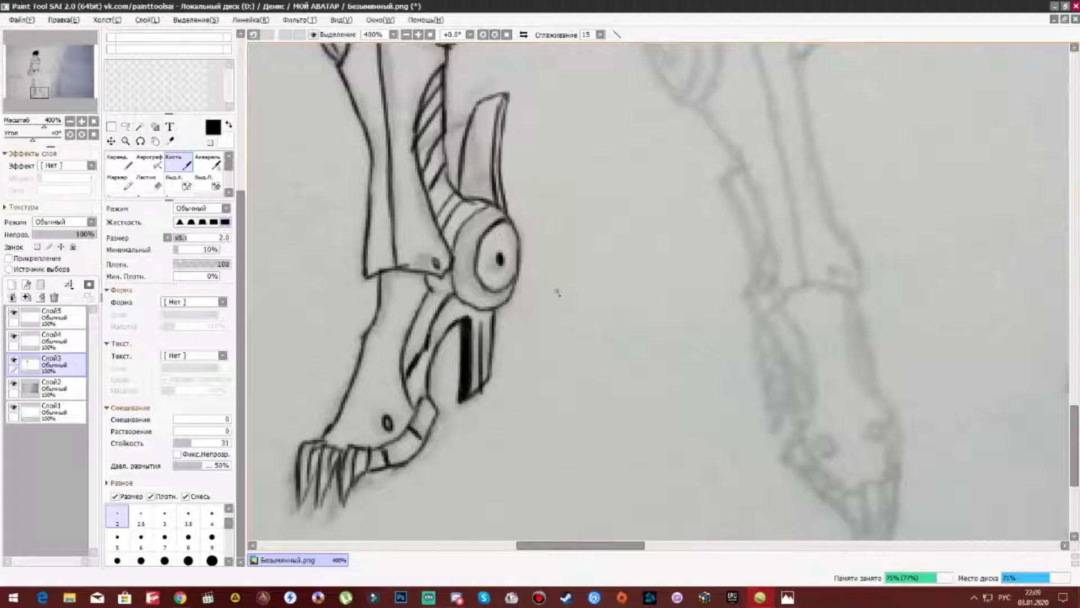
Ink the inner and outer contours of the right thigh from the crotch and belt pouches to the trouser cuff.
scroll(558, 292, "up", 10)
scroll(562, 128, "up", 3)
mouse_move(536, 115)
left_mouse_down()
mouse_move(579, 394)
mouse_move(473, 447)
left_mouse_up()
Outline the rolled cuff at the end of the right trouser leg and add its fold lines.
scroll(549, 240, "down", 3)
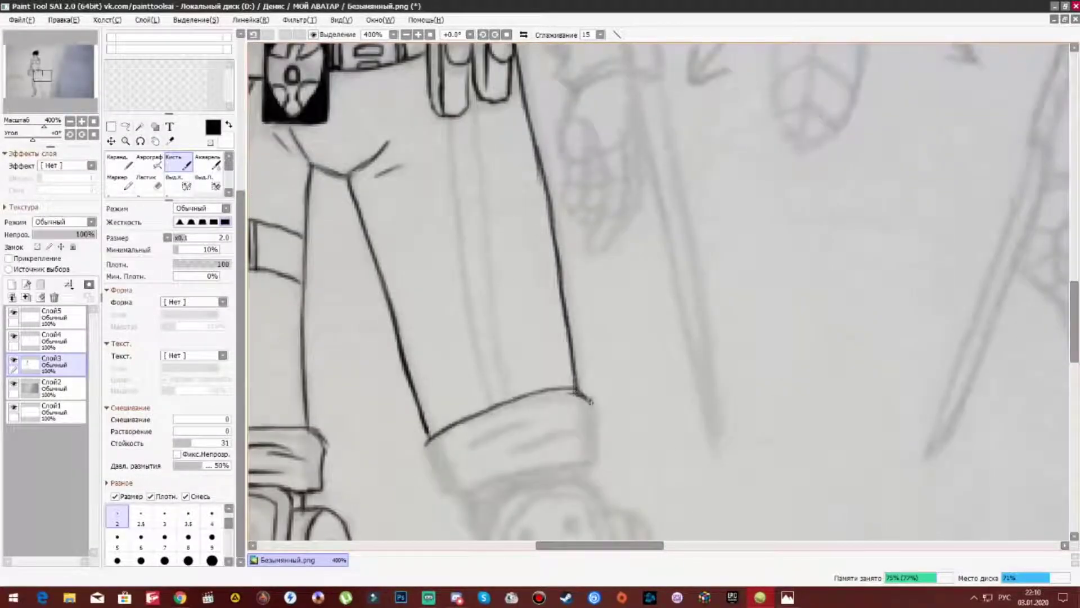
scroll(506, 393, "down", 1)
left_click_drag(548, 382, 450, 397)
left_click_drag(604, 309, 523, 388)
left_click_drag(467, 357, 559, 322)
left_click_drag(585, 338, 514, 358)
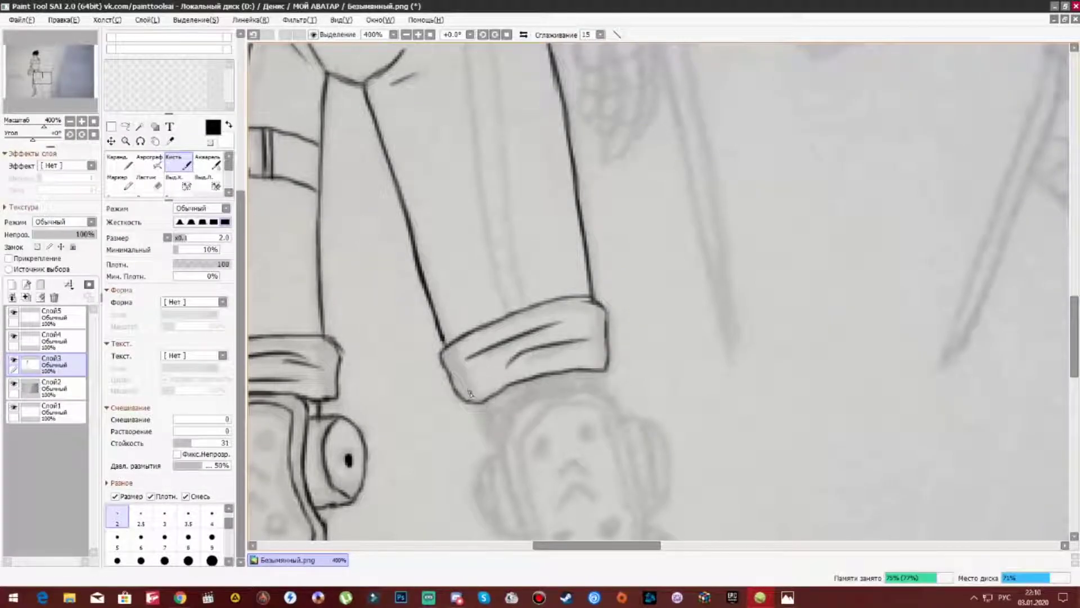
Ink the right kneepad's double rounded outline with its lower inner edge.
scroll(533, 396, "down", 3)
mouse_move(577, 260)
left_mouse_down()
mouse_move(567, 262)
mouse_move(563, 450)
left_mouse_up()
left_click_drag(582, 264, 583, 453)
left_click_drag(512, 318, 627, 408)
left_click_drag(559, 431, 600, 429)
mouse_move(626, 408)
left_mouse_down()
mouse_move(574, 274)
mouse_move(511, 326)
left_mouse_up()
Ink the side discs on both sides of the right kneepad and its four black bolt holes.
scroll(528, 351, "down", 1)
left_click_drag(451, 214, 492, 347)
mouse_move(595, 226)
left_mouse_down()
mouse_move(639, 250)
mouse_move(622, 316)
left_mouse_up()
left_click_drag(614, 232, 633, 301)
left_click_drag(452, 271, 484, 346)
left_click_drag(505, 248, 507, 264)
left_click_drag(560, 236, 562, 243)
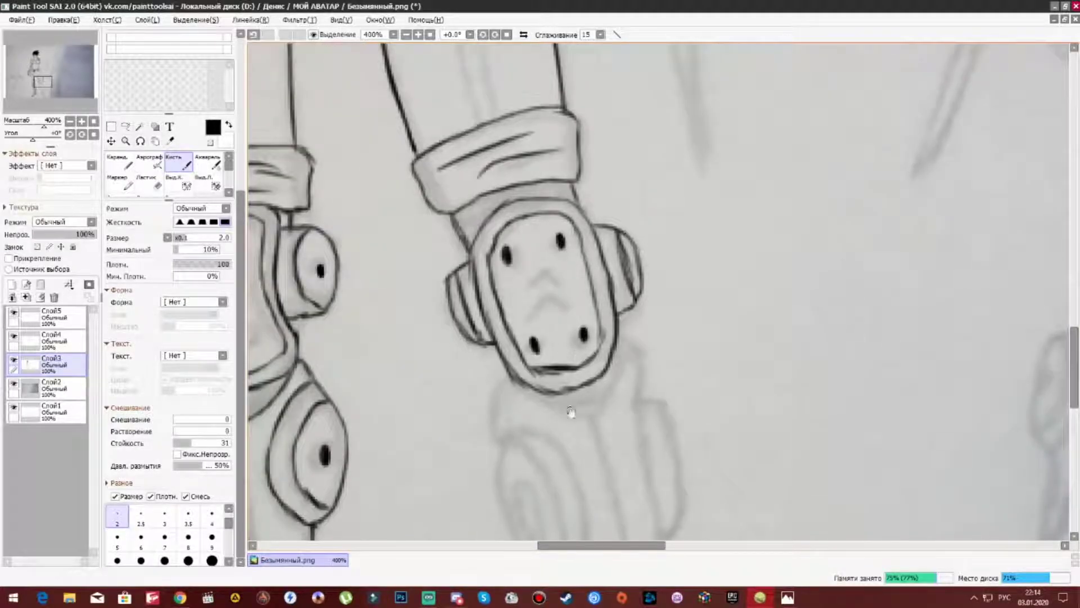
Draw two small chevrons in the middle of both kneepads.
left_click_drag(572, 385, 724, 334)
left_click_drag(677, 236, 704, 231)
left_click_drag(687, 262, 700, 252)
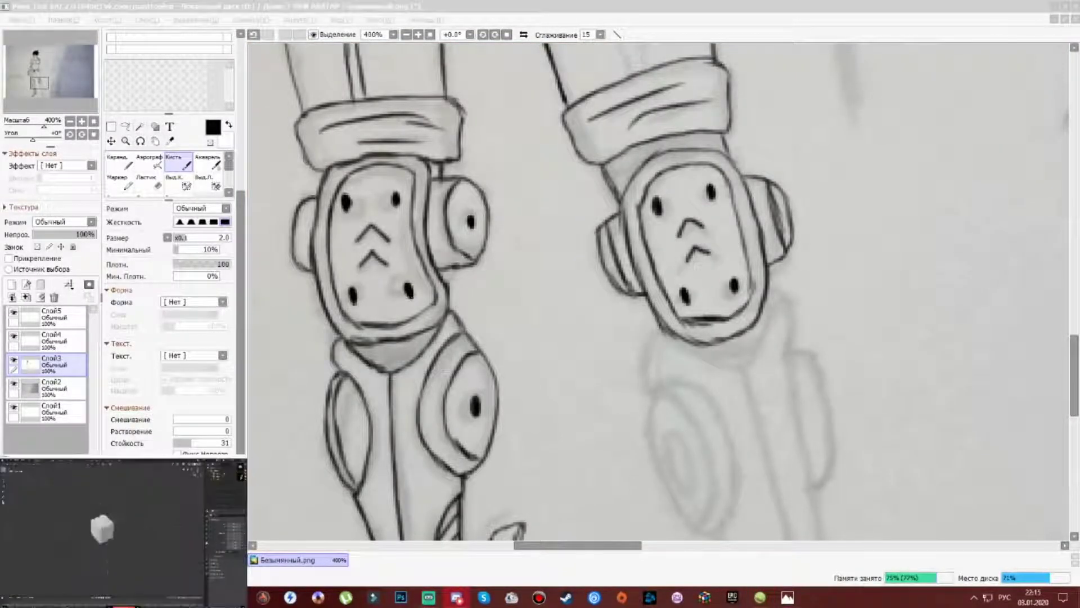
left_click(487, 15)
Ink the pointed piece and upper shin edges under the right kneepad, and the large oval disc with a black centre.
left_click_drag(697, 254, 507, 180)
left_click_drag(478, 265, 453, 330)
left_click_drag(597, 236, 600, 307)
left_click_drag(462, 327, 523, 327)
mouse_move(527, 332)
left_mouse_down()
mouse_move(549, 438)
mouse_move(501, 464)
left_mouse_up()
mouse_move(484, 434)
left_mouse_down()
mouse_move(461, 332)
mouse_move(484, 458)
left_mouse_up()
left_click_drag(487, 382, 490, 417)
mouse_move(596, 236)
left_mouse_down()
mouse_move(526, 184)
mouse_move(489, 250)
left_mouse_up()
left_click_drag(402, 217, 486, 253)
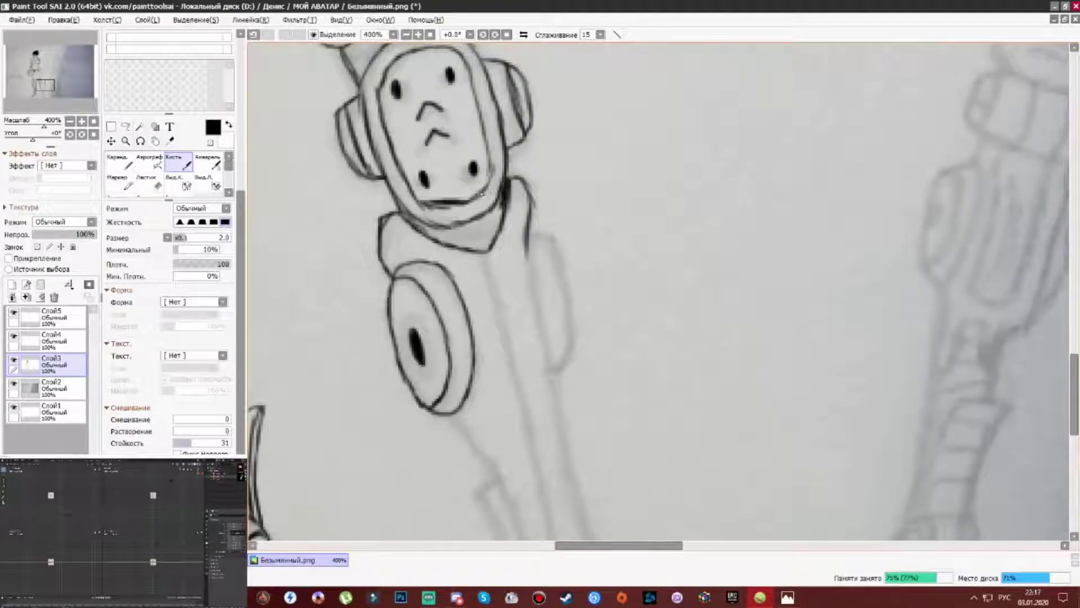
key("alt+Tab")
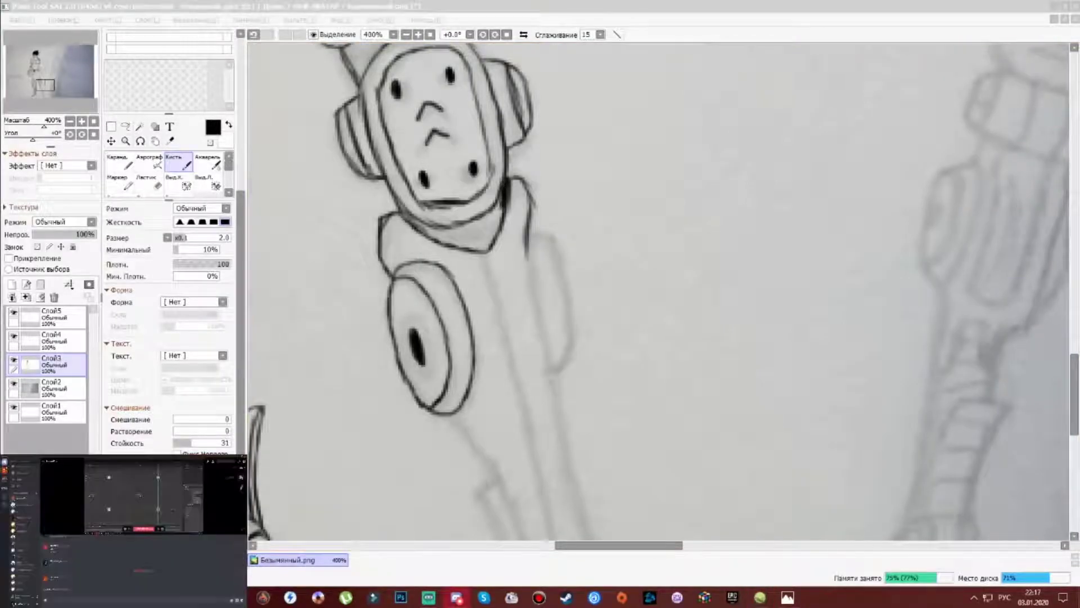
key("alt+Tab")
Ink the right shin's side contours, central line, flared ankle edge and ankle bolt hole.
left_click_drag(506, 366, 464, 199)
left_click_drag(483, 90, 562, 436)
left_click_drag(529, 445, 455, 377)
left_click_drag(402, 247, 441, 293)
left_click_drag(472, 343, 479, 401)
mouse_move(619, 282)
left_mouse_down()
mouse_move(695, 402)
mouse_move(604, 326)
left_mouse_up()
left_click_drag(442, 169, 504, 467)
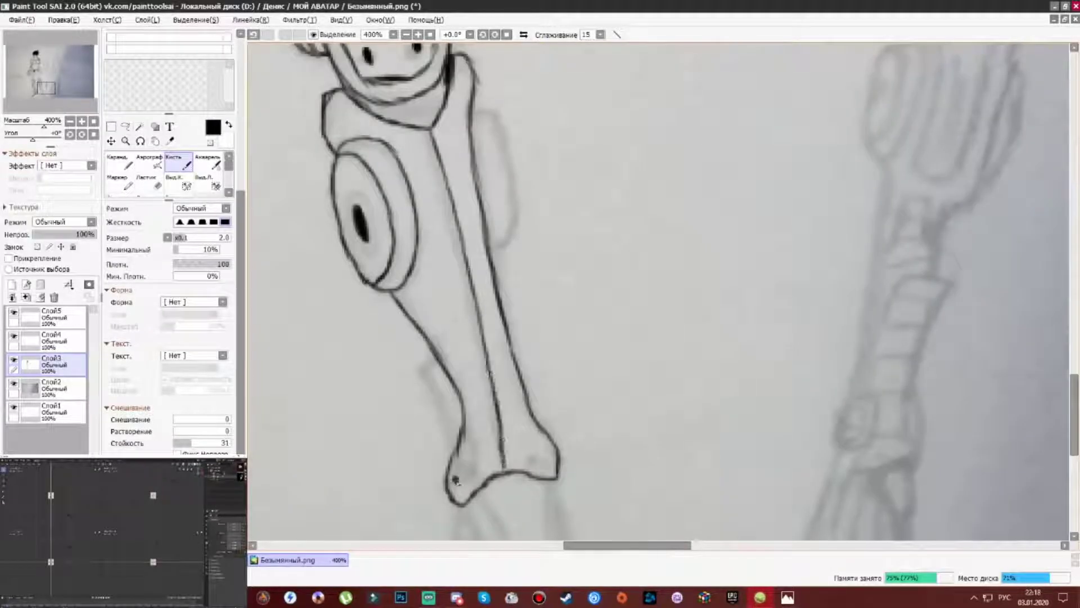
left_click_drag(502, 415, 504, 442)
Ink the narrow oval plate on the right shin's outer side and the dark strip behind the lower calf.
mouse_move(360, 304)
left_mouse_down()
mouse_move(397, 264)
mouse_move(335, 290)
mouse_move(356, 279)
mouse_move(325, 235)
left_mouse_up()
mouse_move(560, 222)
left_mouse_down()
mouse_move(611, 248)
mouse_move(656, 210)
left_mouse_up()
mouse_move(657, 198)
left_mouse_down()
mouse_move(637, 260)
mouse_move(580, 231)
left_mouse_up()
left_click_drag(580, 337, 506, 17)
left_click_drag(507, 225, 506, 287)
left_click_drag(563, 219, 591, 296)
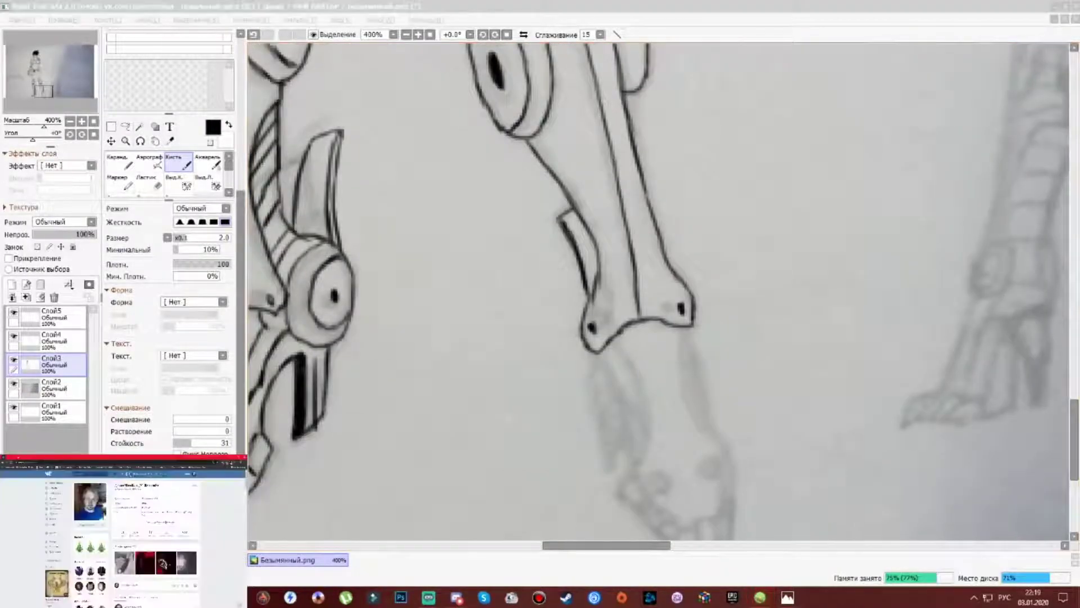
Ink the right foot's two side contours below the ankle and the first two claw toes.
left_click_drag(570, 348, 624, 187)
left_click_drag(667, 181, 690, 282)
left_click_drag(731, 164, 764, 356)
mouse_move(690, 284)
left_mouse_down()
mouse_move(744, 368)
mouse_move(649, 356)
mouse_move(686, 393)
left_mouse_up()
left_click_drag(693, 335, 701, 394)
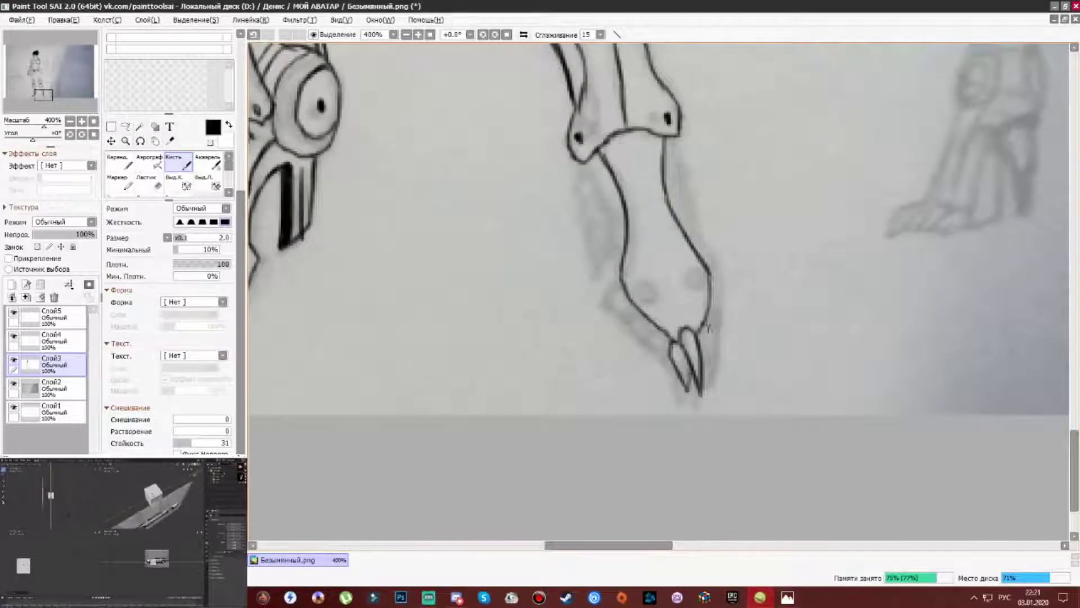
Add the segmented bands along both edges of the right foot, the third claw and the two bolt holes.
left_click_drag(617, 282, 671, 363)
left_click_drag(708, 263, 721, 288)
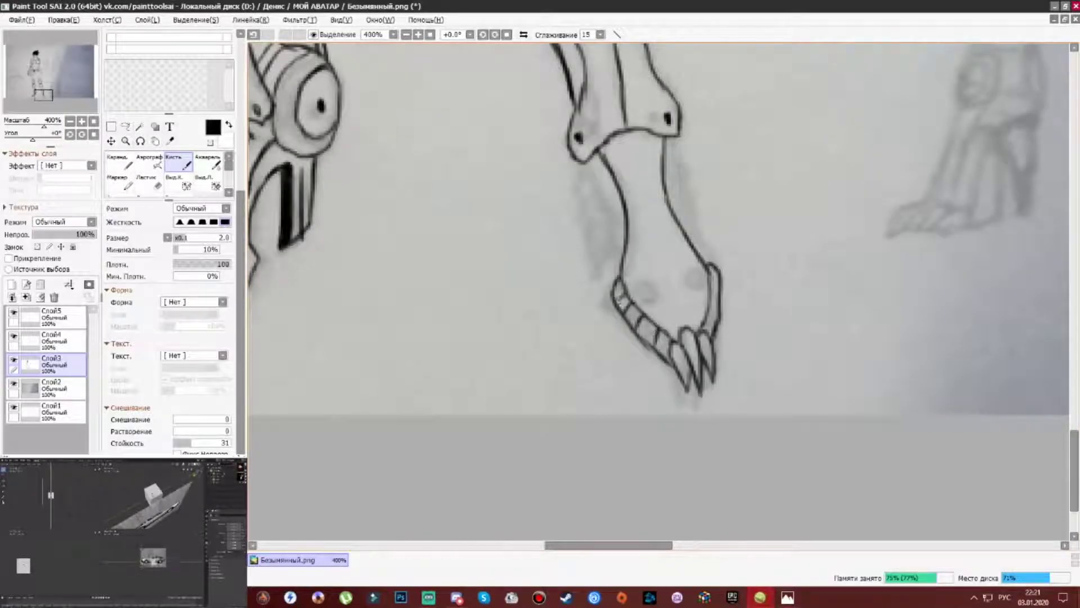
left_click_drag(624, 307, 722, 324)
left_click_drag(778, 298, 715, 407)
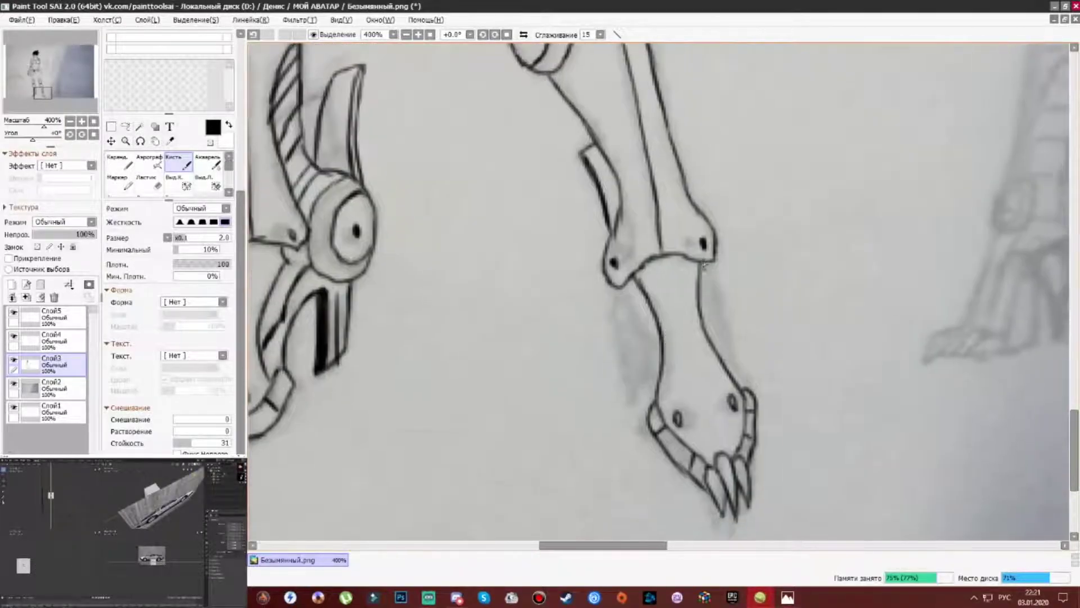
Ink the heel piece behind the right foot and fill the pointed pieces under both kneepads with black.
mouse_move(626, 291)
left_mouse_down()
mouse_move(647, 396)
mouse_move(638, 391)
left_mouse_up()
left_click_drag(633, 309, 642, 402)
left_click_drag(624, 279, 658, 343)
scroll(701, 335, "up", 6)
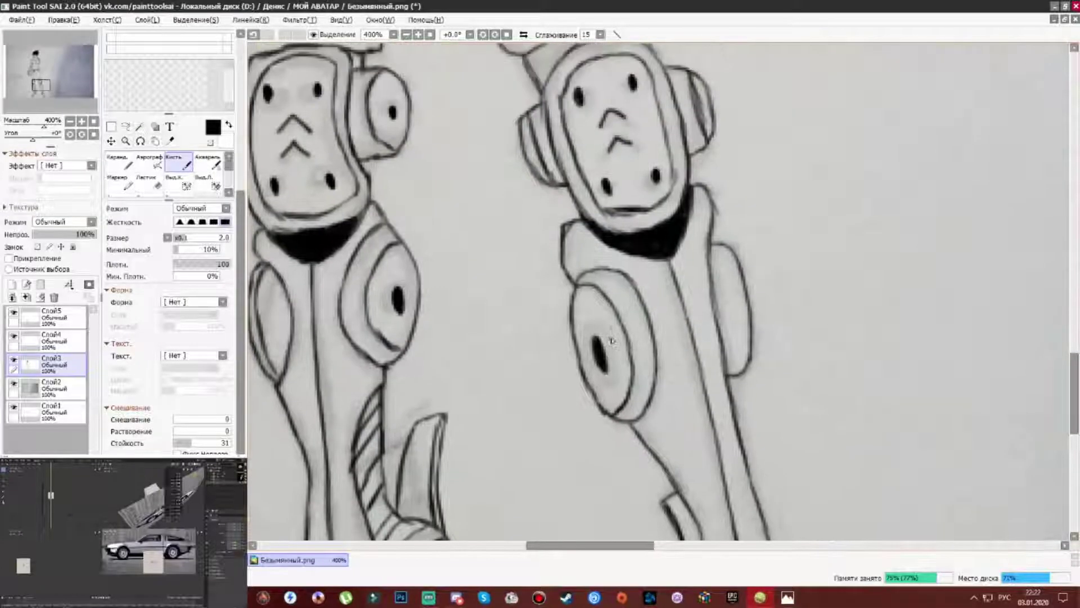
Ink the double seam down the right thigh from the belt pouches to the trouser cuff.
scroll(613, 337, "up", 10)
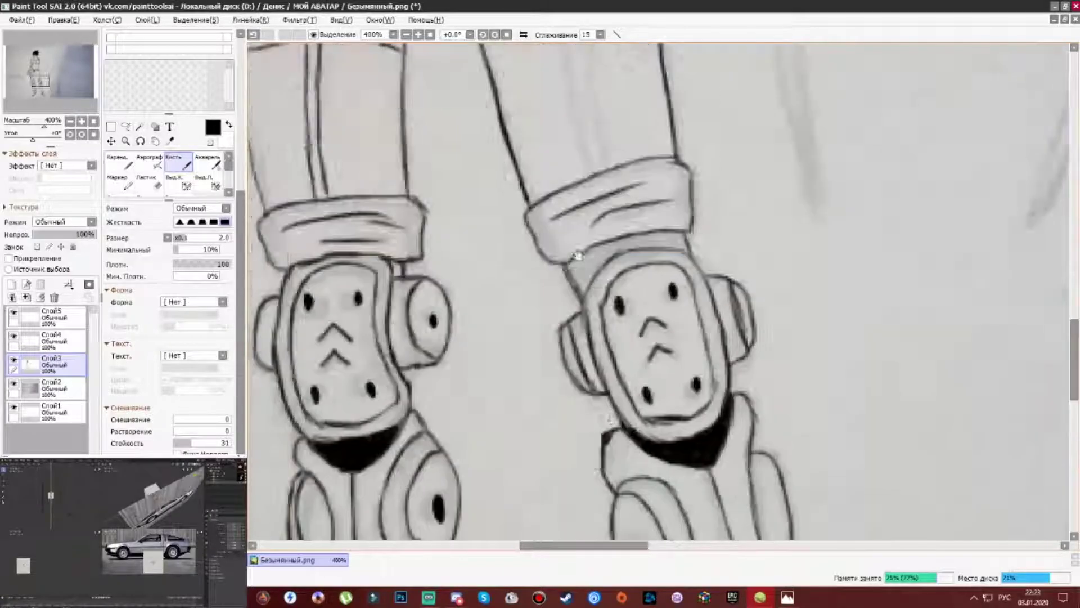
scroll(587, 162, "up", 10)
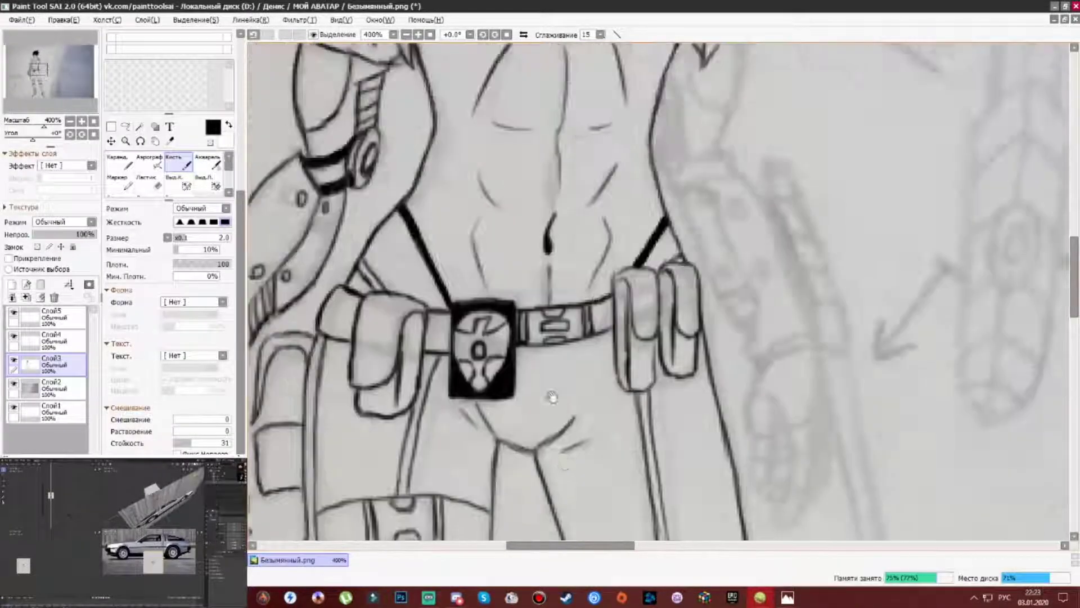
scroll(556, 336, "up", 5)
scroll(555, 335, "down", 8)
scroll(535, 366, "down", 5)
scroll(494, 289, "up", 3)
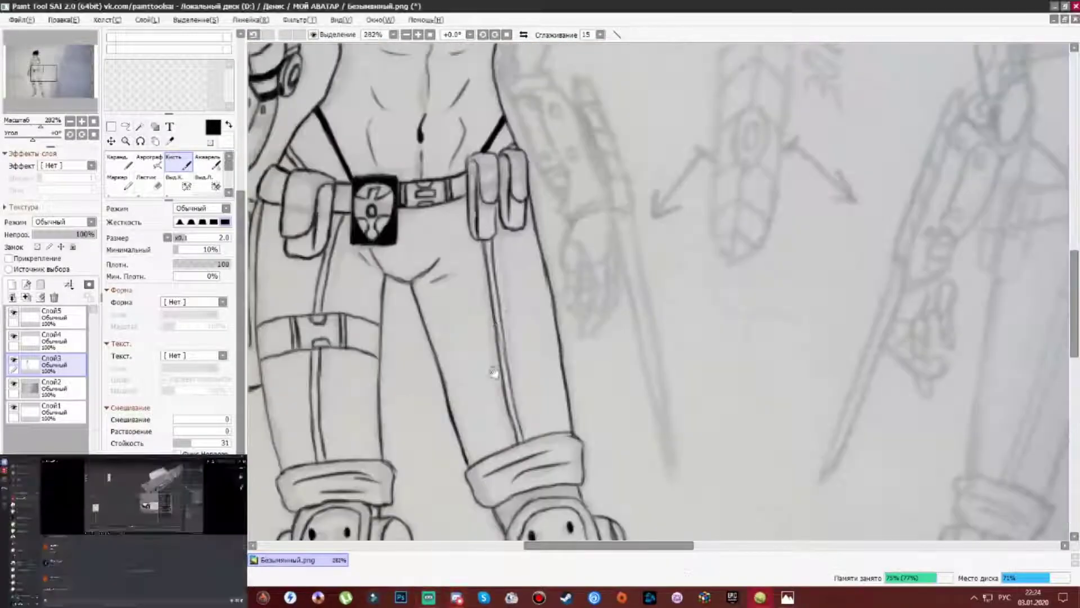
Ink the right arm's lower contour, the round elbow joint with a black centre and the band at the forearm's top.
scroll(386, 242, "up", 2)
mouse_move(515, 263)
left_mouse_down()
mouse_move(533, 231)
mouse_move(579, 222)
left_mouse_up()
scroll(478, 366, "down", 3)
scroll(579, 62, "up", 4)
left_click_drag(579, 161, 531, 358)
left_click_drag(497, 236, 552, 302)
left_click_drag(509, 338, 547, 244)
mouse_move(510, 250)
left_mouse_down()
mouse_move(495, 304)
mouse_move(591, 288)
mouse_move(526, 313)
left_mouse_up()
left_click(506, 286)
Ink the ribbed column above the right elbow joint.
mouse_move(498, 179)
left_mouse_down()
mouse_move(524, 250)
mouse_move(523, 191)
left_mouse_up()
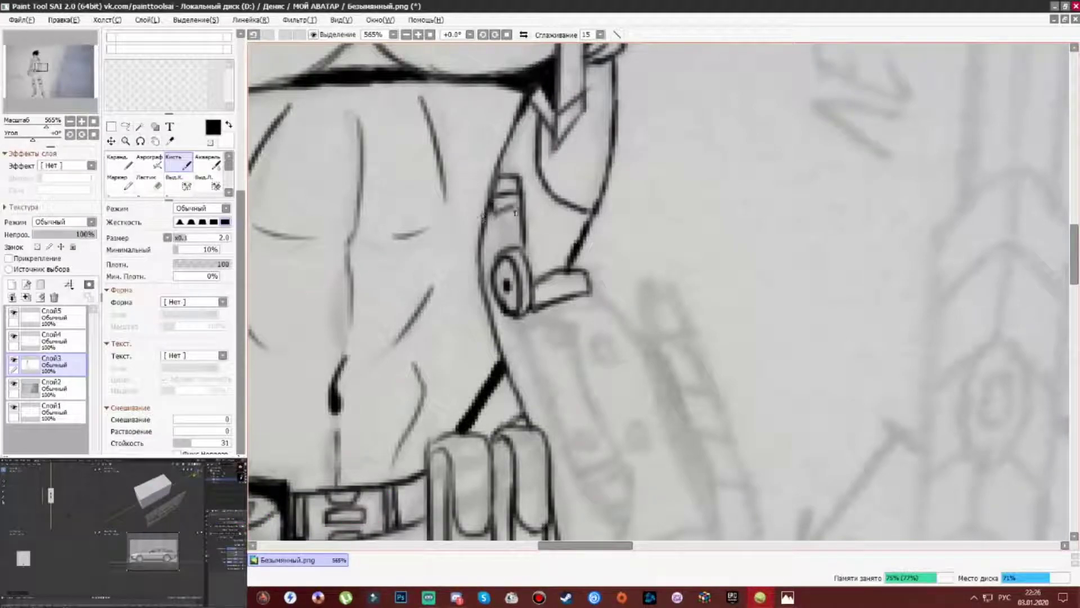
scroll(526, 248, "down", 3)
scroll(576, 225, "up", 3)
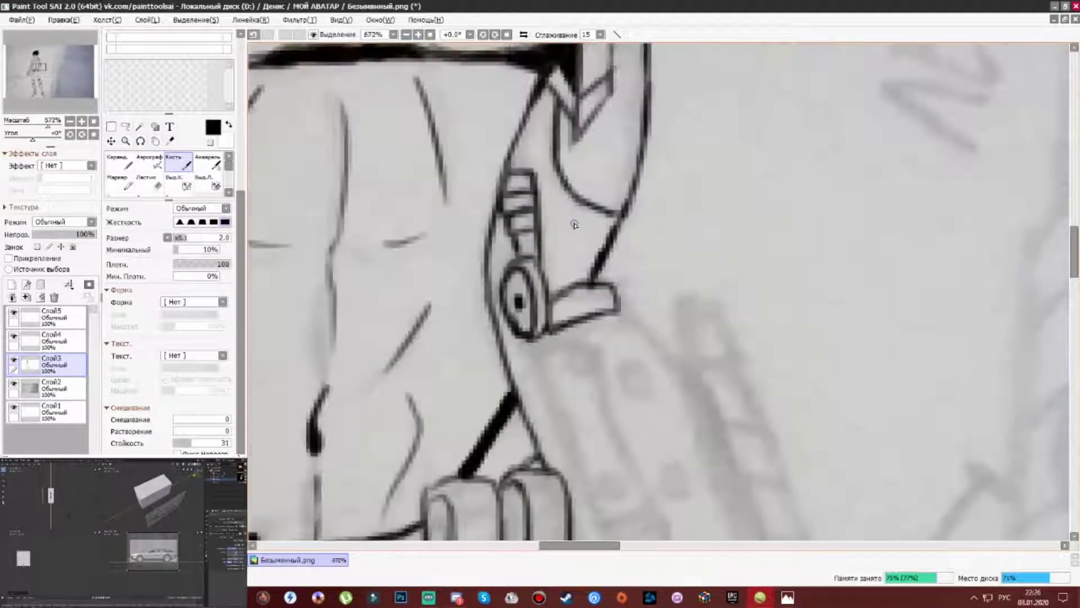
scroll(574, 225, "down", 1)
Ink the long rounded plate on the right forearm and the segmented blade sheath along its outer side.
mouse_move(509, 256)
left_mouse_down()
mouse_move(526, 337)
mouse_move(561, 301)
mouse_move(562, 324)
left_mouse_up()
mouse_move(512, 237)
left_mouse_down()
mouse_move(566, 270)
mouse_move(574, 262)
left_mouse_up()
left_click_drag(661, 370, 550, 234)
mouse_move(517, 90)
left_mouse_down()
mouse_move(591, 356)
mouse_move(633, 332)
left_mouse_up()
mouse_move(516, 84)
left_mouse_down()
mouse_move(554, 99)
mouse_move(628, 275)
mouse_move(591, 265)
mouse_move(627, 273)
left_mouse_up()
left_click_drag(571, 230, 603, 217)
left_click_drag(523, 138, 570, 128)
Ink the right forearm's wrist edge, the bolt holes and the hatched piece beside the wrist.
mouse_move(541, 214)
left_mouse_down()
mouse_move(562, 181)
mouse_move(594, 304)
left_mouse_up()
left_click_drag(597, 299, 633, 220)
left_click_drag(521, 163, 614, 236)
scroll(575, 236, "up", 3)
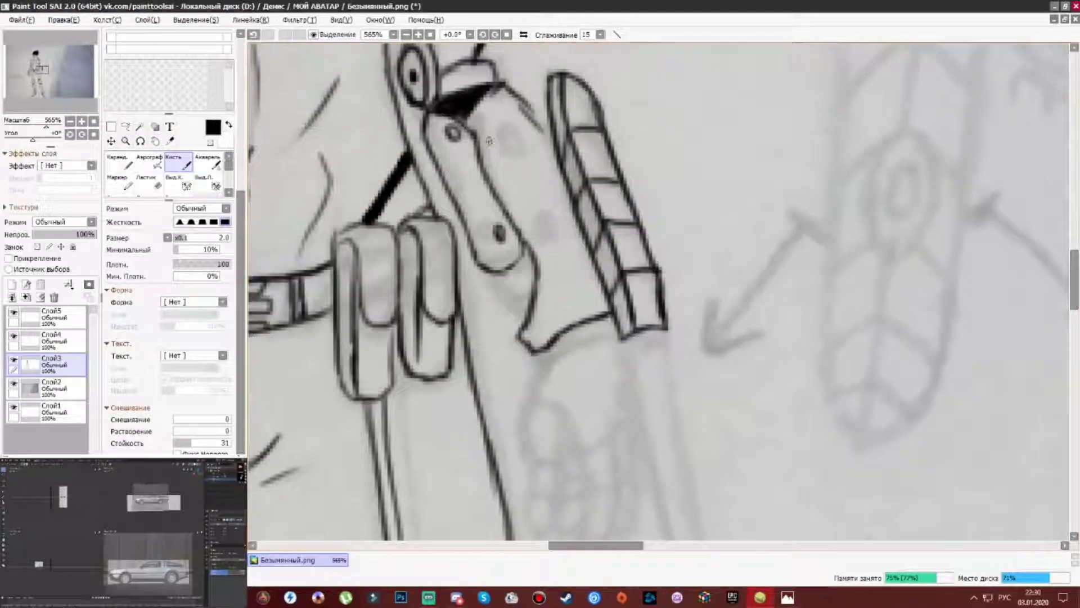
left_click_drag(539, 225, 536, 226)
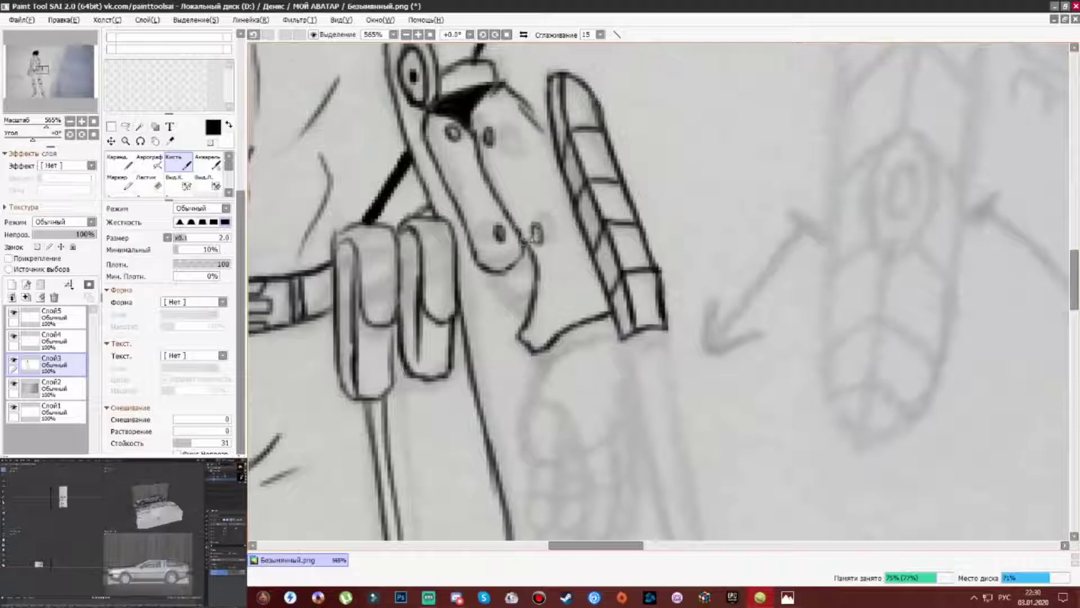
scroll(563, 270, "left", 3)
left_click_drag(597, 260, 574, 308)
scroll(591, 292, "up", 3)
scroll(591, 293, "left", 4)
left_click_drag(710, 259, 687, 315)
Ink the right hand's thumb and clawed fingers with their joint lines.
scroll(692, 292, "down", 7)
scroll(692, 293, "right", 9)
left_click_drag(489, 229, 479, 428)
left_click_drag(478, 314, 495, 417)
mouse_move(471, 273)
left_mouse_down()
mouse_move(523, 335)
mouse_move(494, 325)
left_mouse_up()
left_click_drag(523, 326, 481, 470)
left_click_drag(553, 310, 557, 439)
scroll(519, 321, "down", 4)
scroll(520, 321, "up", 5)
left_click_drag(562, 371, 608, 365)
left_click_drag(568, 422, 608, 419)
left_click_drag(562, 337, 614, 324)
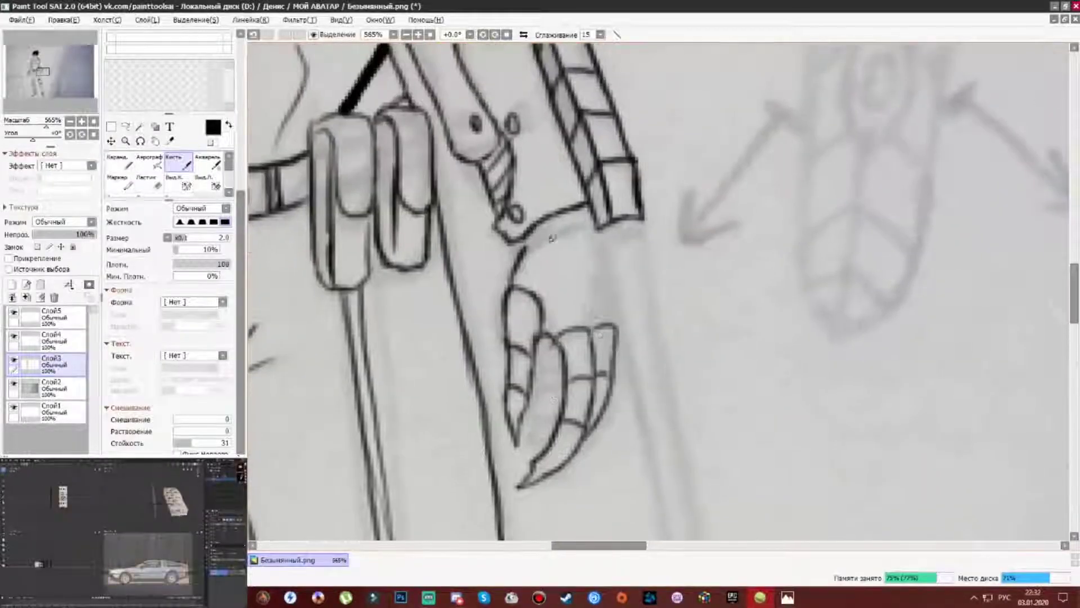
Ink the plate on the back of the right hand, complete the fingers and fill the wrist gap with black.
left_click_drag(521, 275, 605, 235)
left_click_drag(605, 253, 616, 337)
mouse_move(523, 248)
left_mouse_down()
mouse_move(614, 277)
mouse_move(607, 233)
left_mouse_up()
scroll(532, 349, "down", 3)
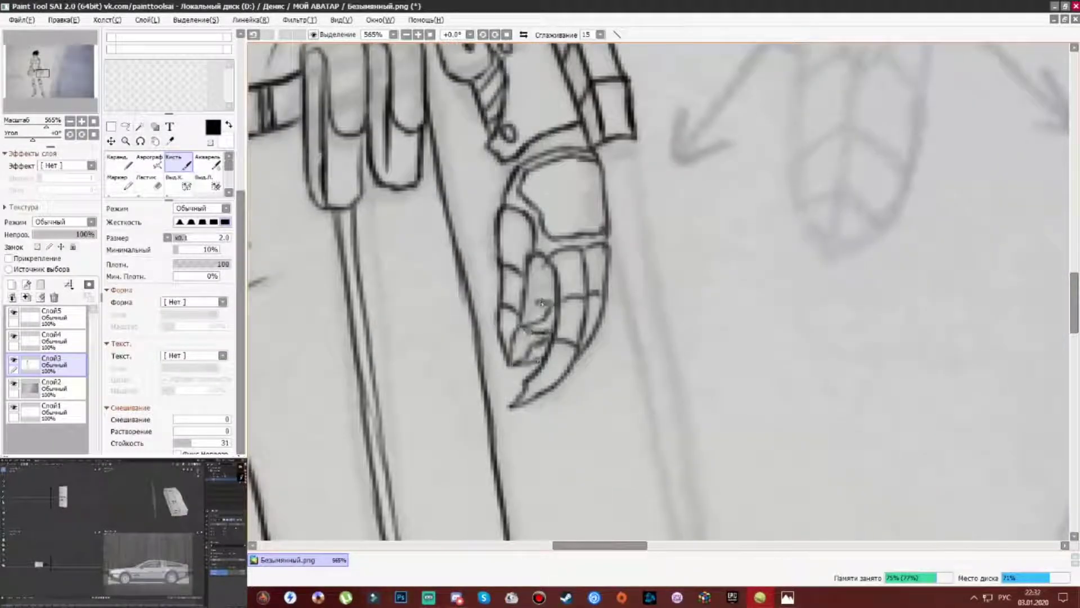
scroll(540, 302, "up", 7)
left_click_drag(568, 368, 616, 357)
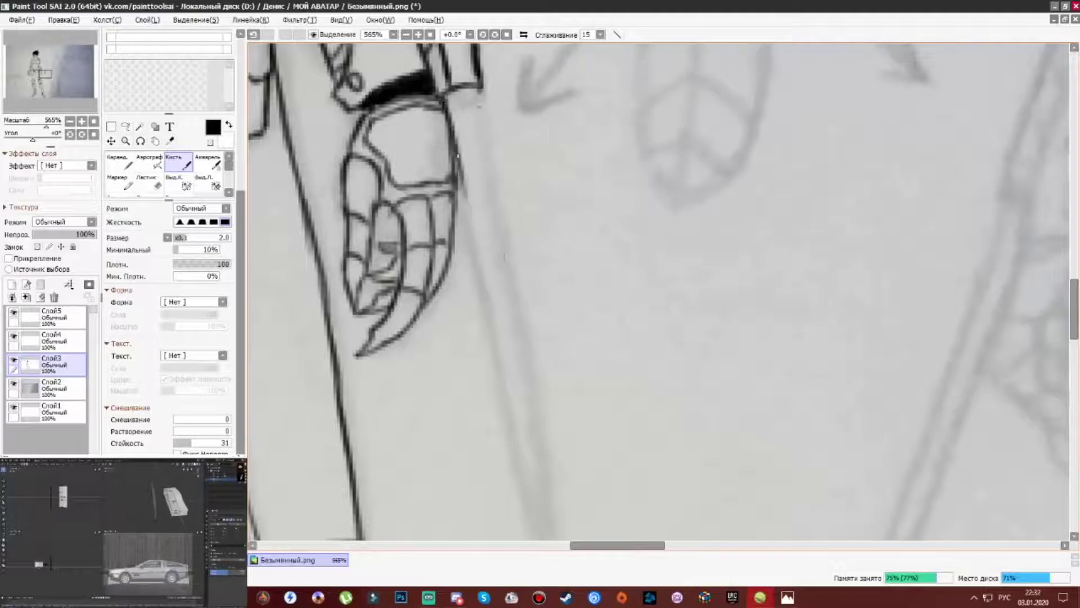
Ink both edges of the long blade extending from the right forearm sheath down to its tip.
scroll(494, 322, "down", 5)
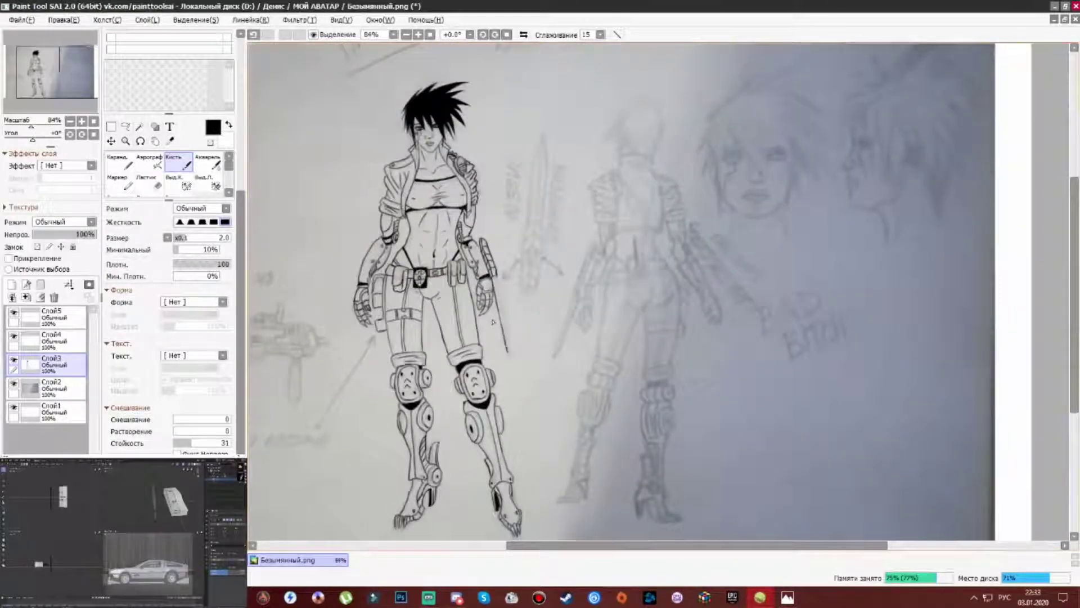
scroll(493, 321, "up", 7)
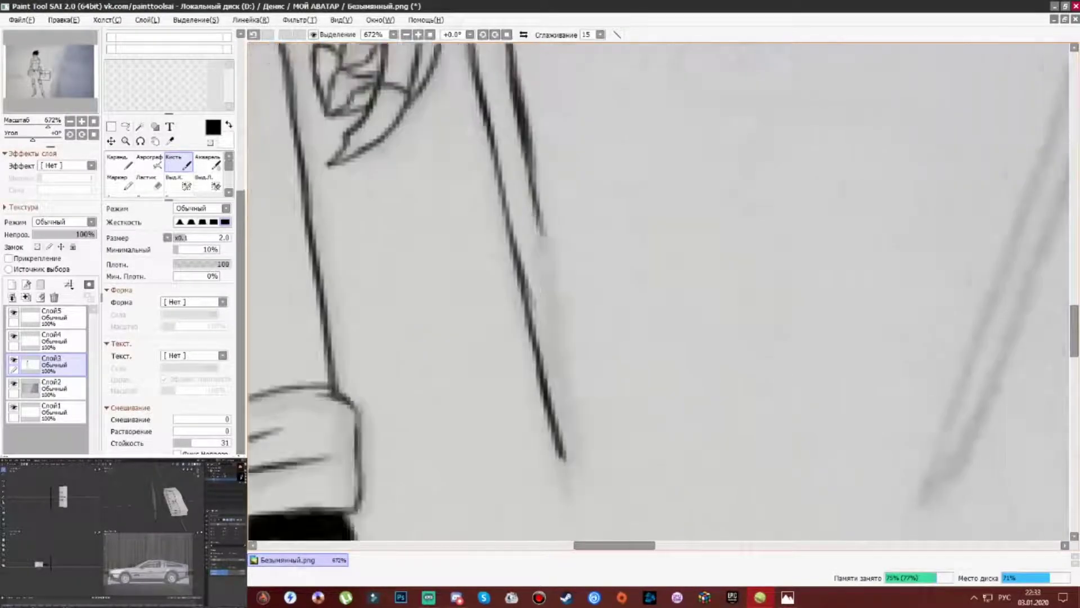
scroll(533, 217, "down", 7)
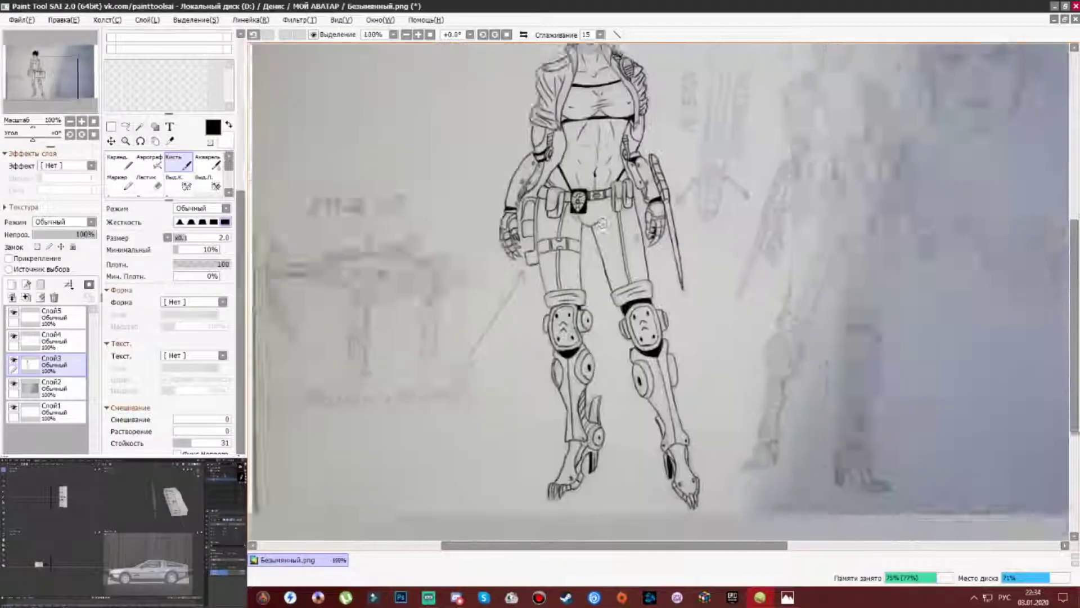
Ink the raised sight on top of the sketched gun, with its mounting block and two screws.
scroll(602, 223, "down", 1)
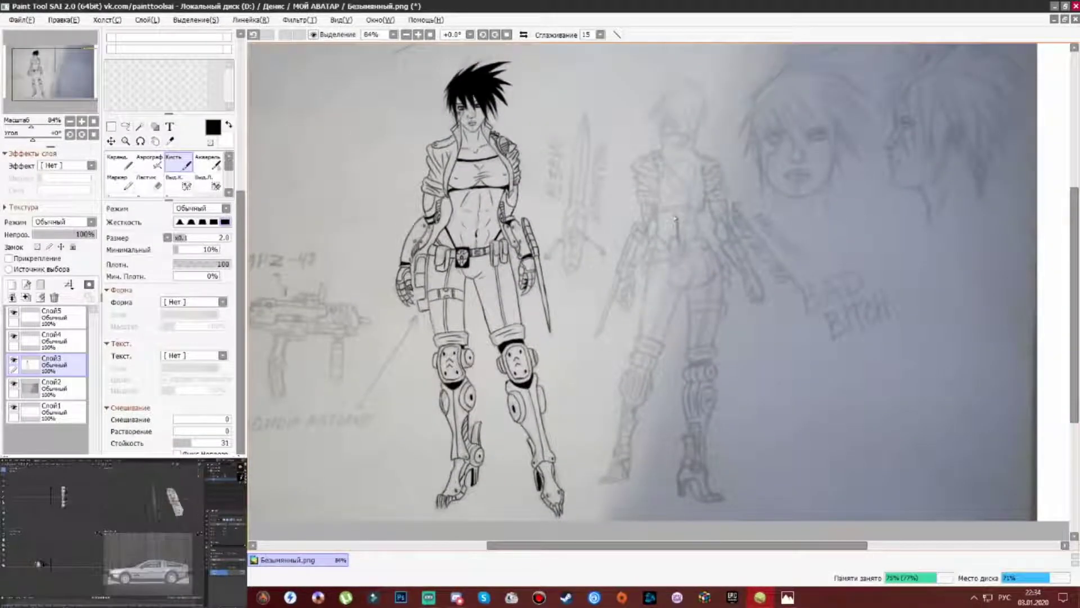
scroll(675, 219, "up", 5)
left_click_drag(589, 131, 637, 86)
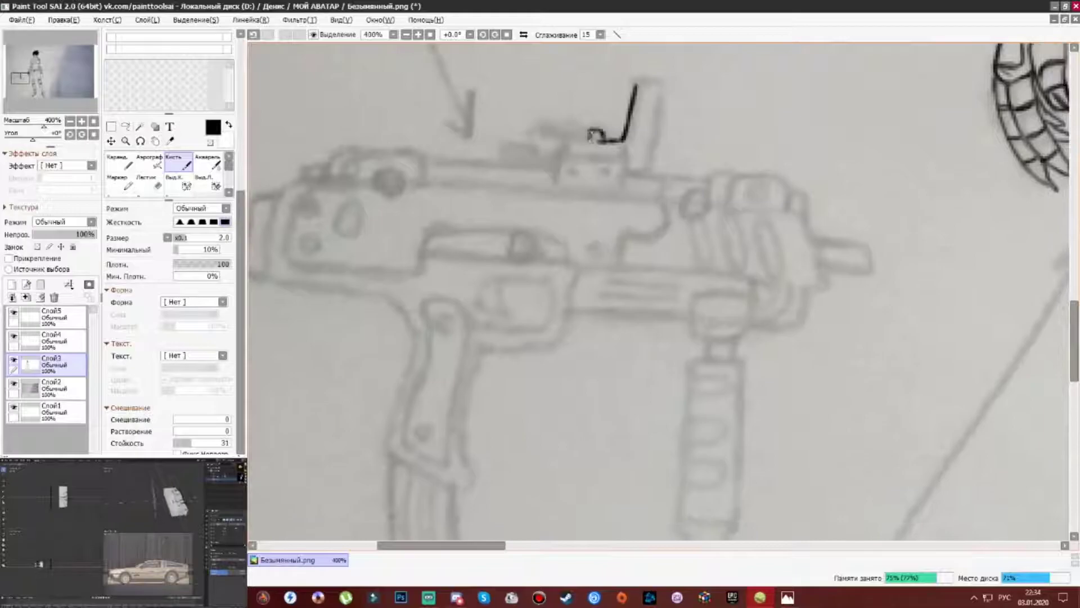
left_click_drag(562, 151, 625, 156)
left_click(570, 169)
left_click(607, 170)
Ink the gun's upper rear housing with its round knobs and the end plate where the stock attaches.
scroll(643, 173, "left", 3)
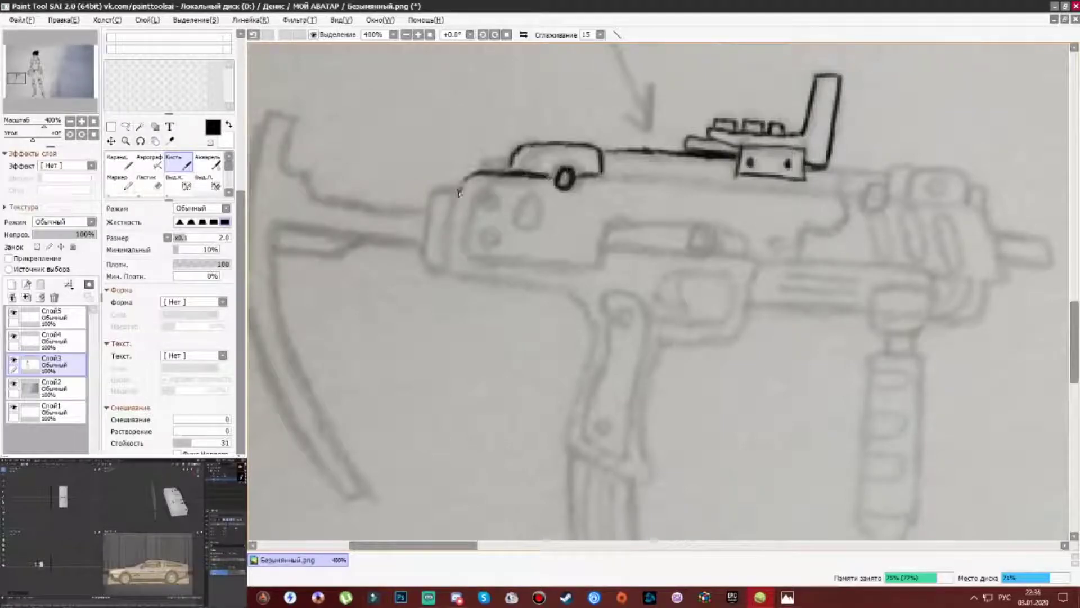
left_click_drag(456, 193, 444, 259)
scroll(514, 234, "left", 2)
Ink the gun's stock with its stepped upper bar, small lower bracket and long curved shoulder rest.
left_click_drag(433, 100, 473, 178)
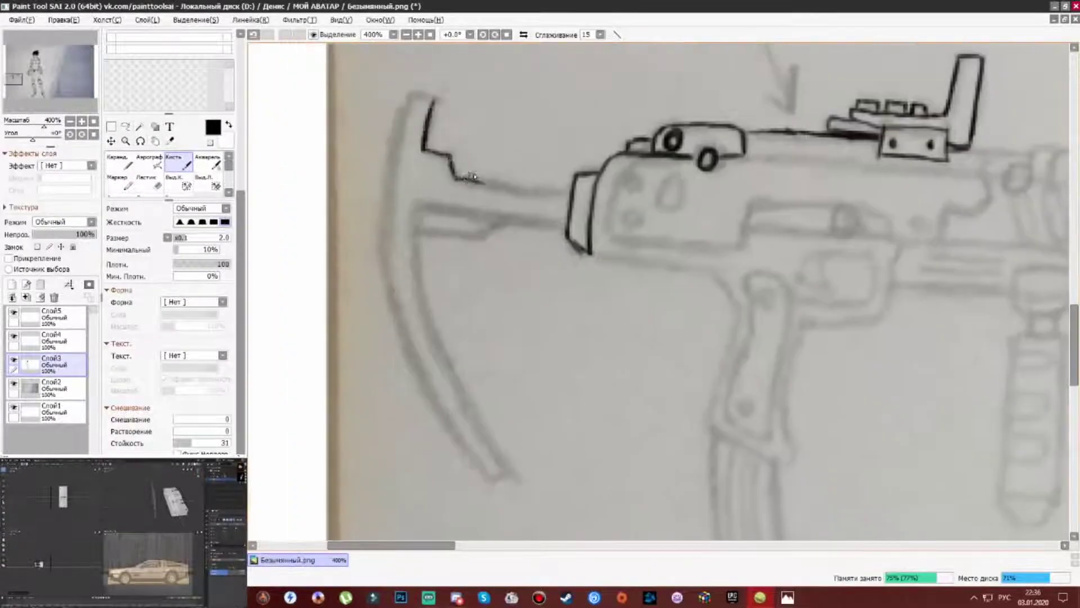
left_click_drag(536, 225, 484, 220)
key("ctrl+z")
left_click_drag(420, 206, 568, 224)
left_click_drag(418, 208, 434, 341)
mouse_move(435, 100)
left_mouse_down()
mouse_move(387, 265)
mouse_move(487, 477)
left_mouse_up()
key("ctrl+z")
mouse_move(386, 214)
left_mouse_down()
mouse_move(401, 354)
mouse_move(490, 477)
left_mouse_up()
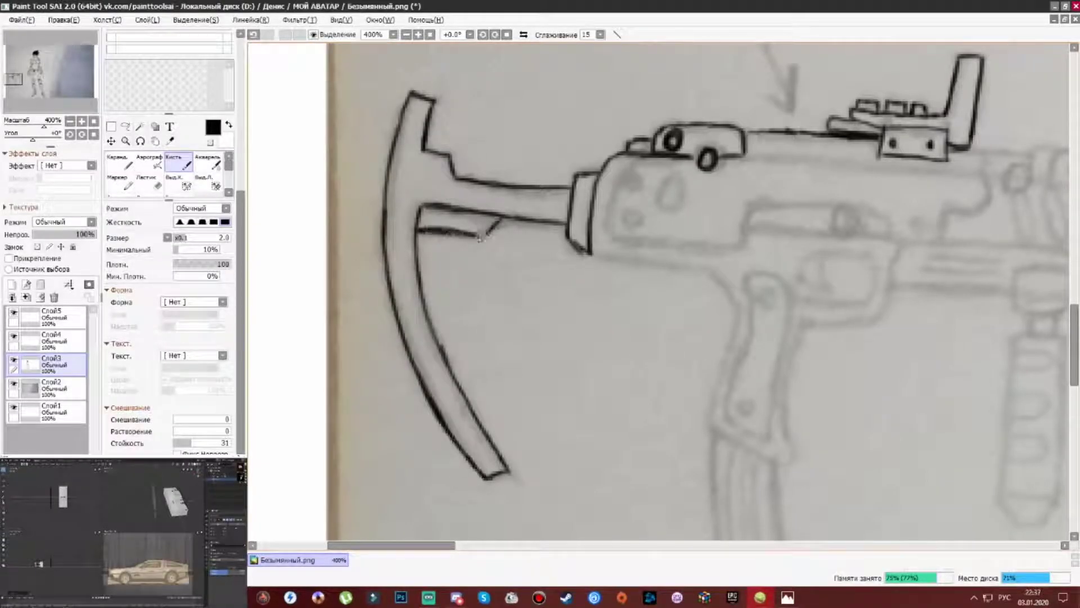
scroll(578, 246, "right", 5)
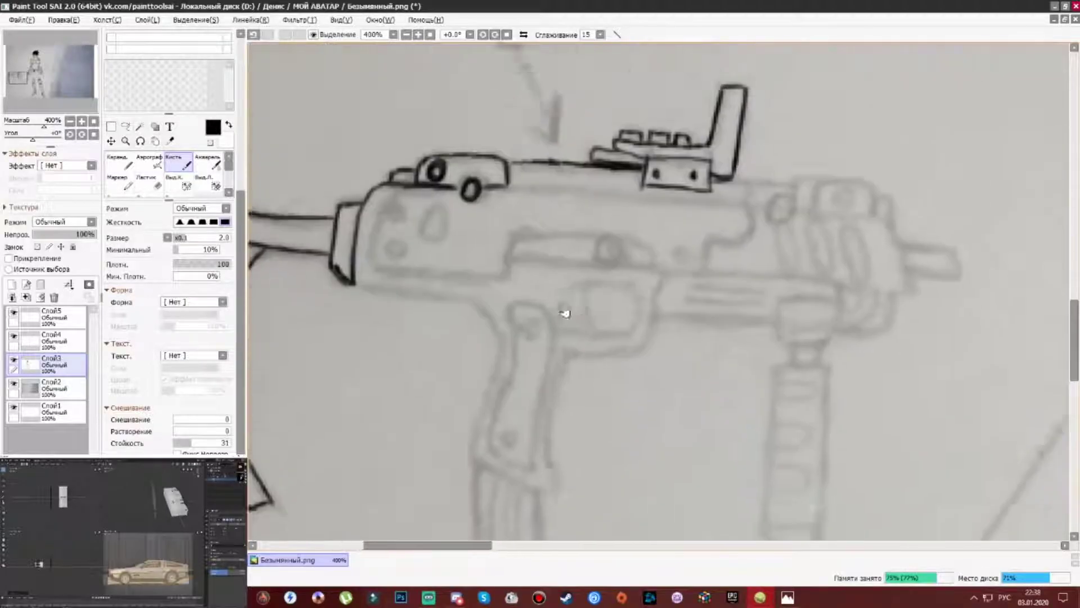
left_click_drag(518, 283, 617, 335)
left_click_drag(589, 294, 711, 319)
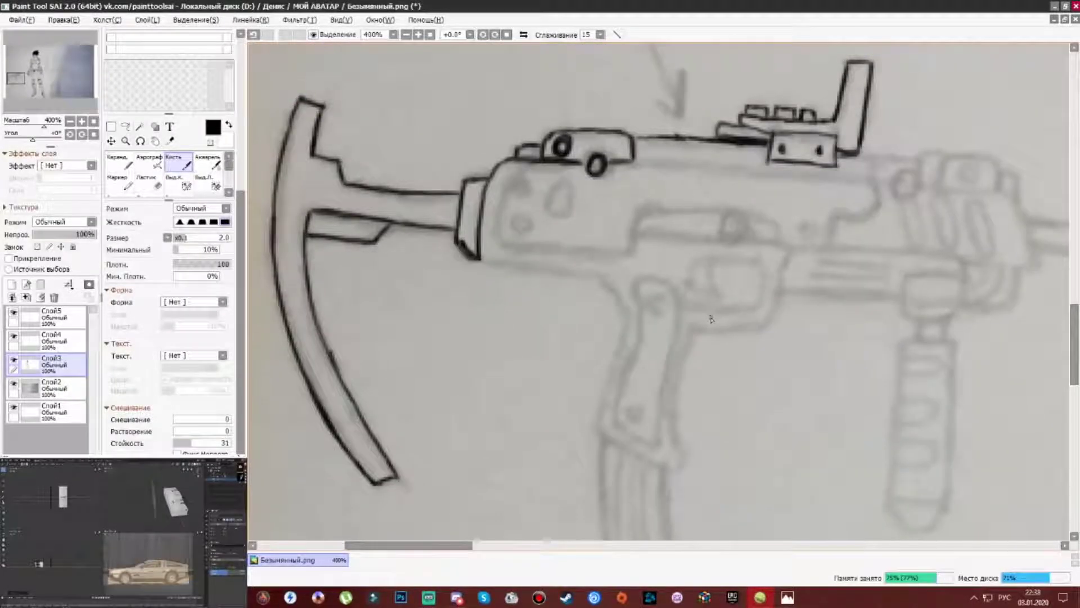
Ink the gun's lower rear edge, the pistol grip's outer contour and the long curved magazine with its two screws.
mouse_move(485, 259)
left_mouse_down()
mouse_move(626, 319)
mouse_move(675, 475)
left_mouse_up()
mouse_move(675, 475)
left_mouse_down()
mouse_move(588, 343)
mouse_move(613, 194)
left_mouse_up()
left_click_drag(518, 310, 543, 498)
mouse_move(581, 342)
left_mouse_down()
mouse_move(581, 395)
mouse_move(548, 502)
left_mouse_up()
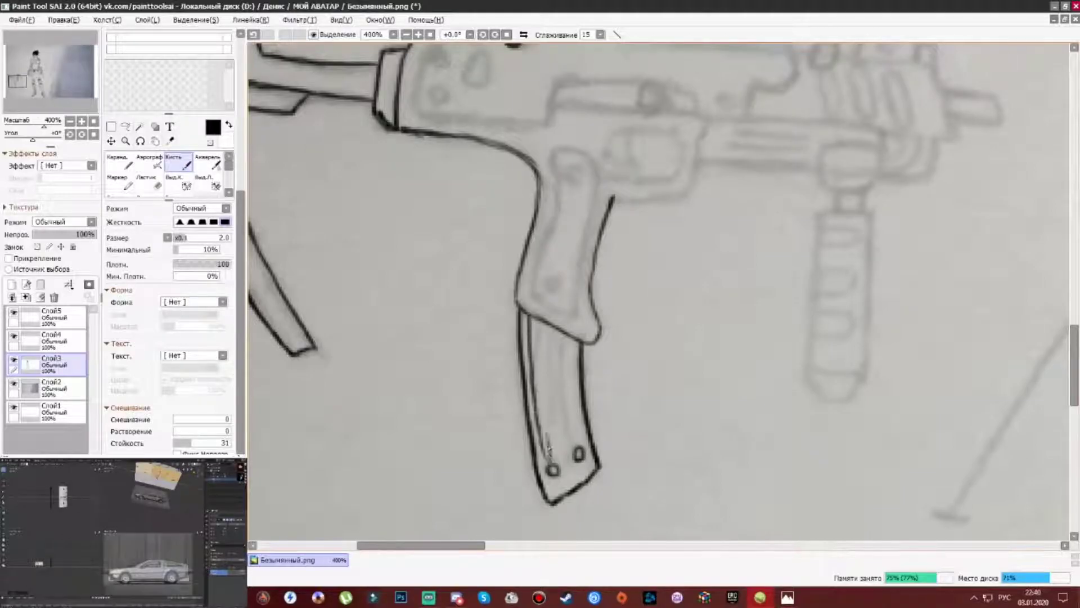
left_click_drag(580, 360, 568, 444)
Ink the grip's inset plate with its screws, and the trigger inside its guard.
left_click_drag(619, 265, 510, 337)
left_click_drag(450, 247, 446, 275)
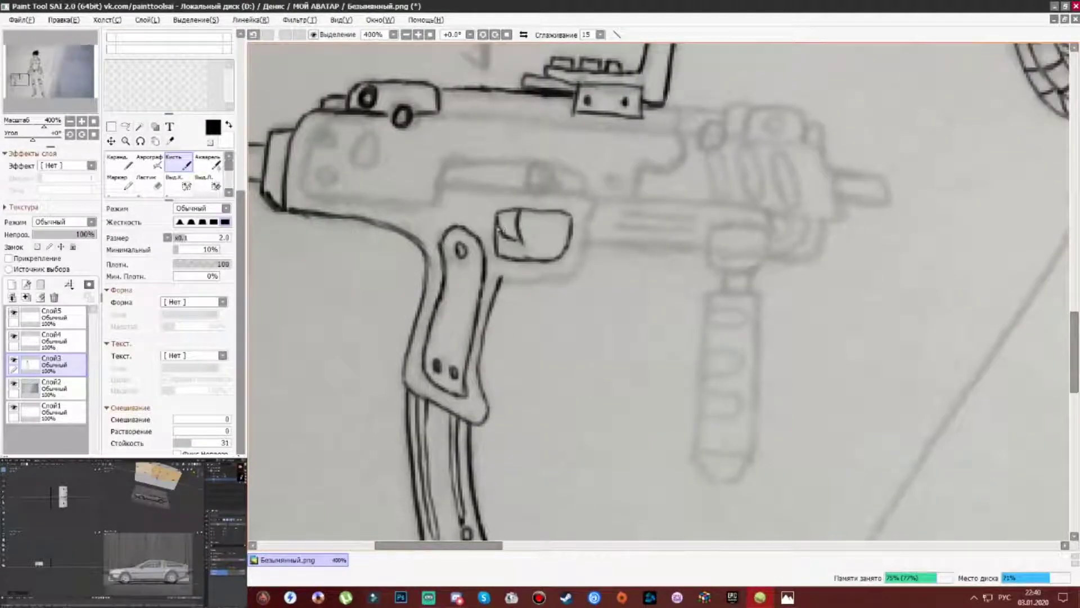
left_click_drag(424, 206, 483, 296)
Ink the receiver's side panel with its rear ovals, notched front edge and the long slot with its round bolt.
mouse_move(428, 260)
left_mouse_down()
mouse_move(433, 226)
mouse_move(394, 290)
left_mouse_up()
left_click_drag(621, 214, 509, 227)
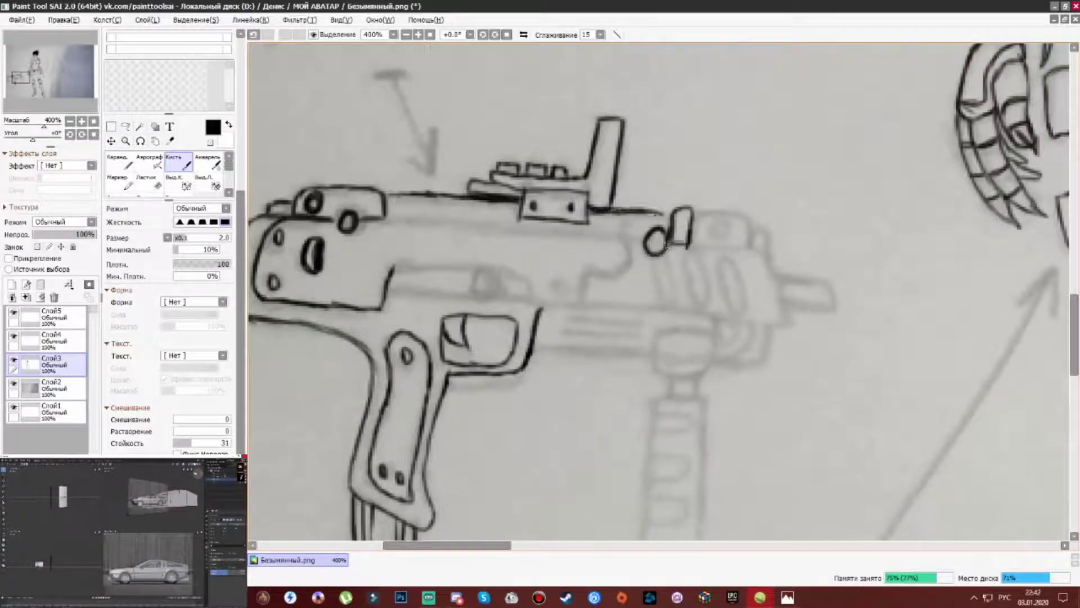
mouse_move(384, 221)
left_mouse_down()
mouse_move(624, 242)
mouse_move(591, 270)
left_mouse_up()
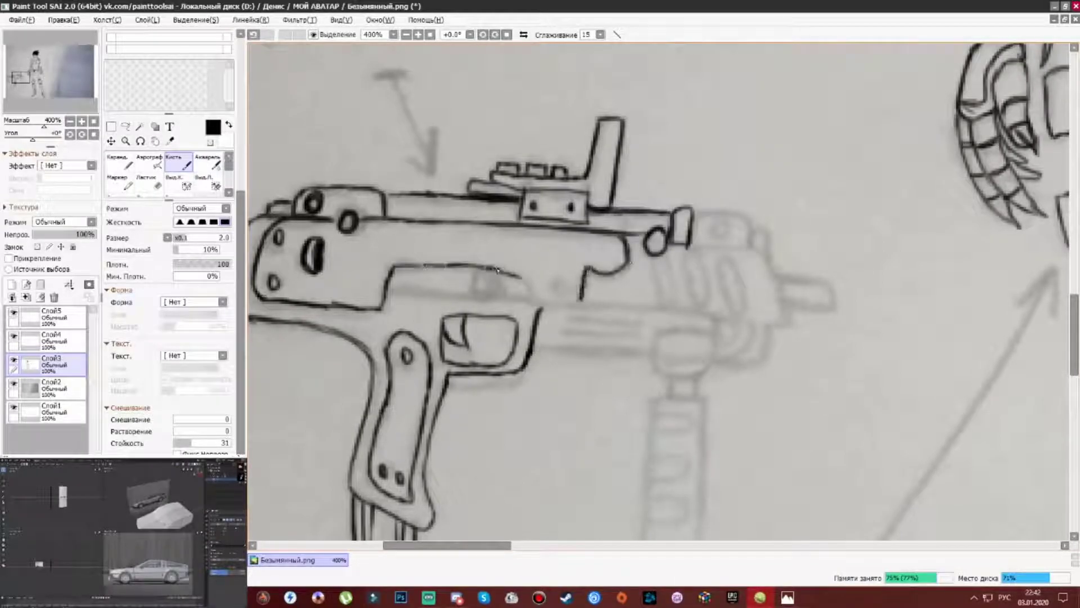
left_click_drag(484, 276, 489, 284)
mouse_move(543, 301)
left_mouse_down()
mouse_move(532, 228)
mouse_move(666, 232)
left_mouse_up()
key("ctrl+z")
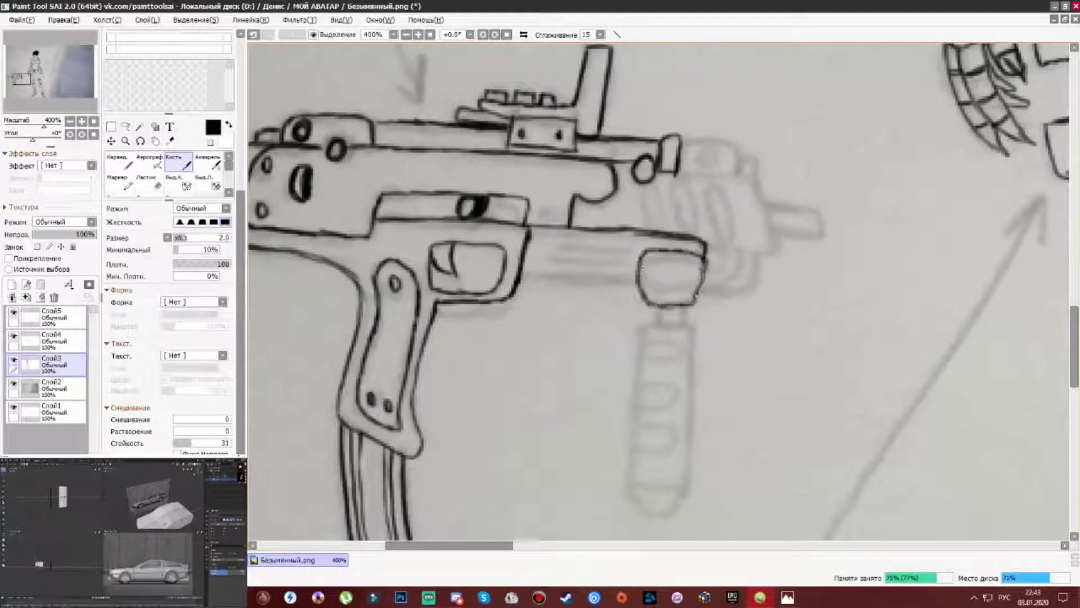
Ink the gun's fore-end with its mounting block, and the vertical foregrip with its notches hanging below it.
left_click_drag(543, 263, 640, 263)
left_click_drag(769, 299, 613, 260)
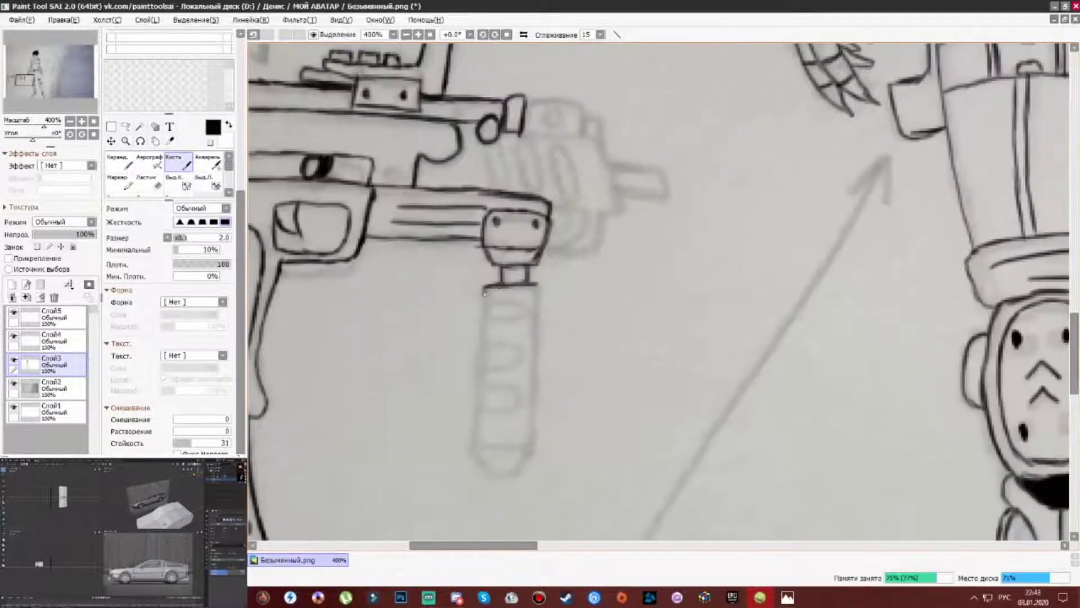
mouse_move(497, 287)
left_mouse_down()
mouse_move(477, 412)
mouse_move(532, 439)
left_mouse_up()
left_click_drag(532, 284, 531, 456)
left_click_drag(481, 428, 503, 447)
left_click_drag(481, 388, 510, 408)
left_click_drag(483, 346, 509, 368)
left_click_drag(483, 318, 509, 327)
mouse_move(527, 335)
left_mouse_down()
mouse_move(634, 364)
mouse_move(479, 496)
left_mouse_up()
key("ctrl+z")
Ink the gun's front housing with its top knob and three slanted slots, and the short muzzle sticking out.
left_click_drag(474, 293, 534, 294)
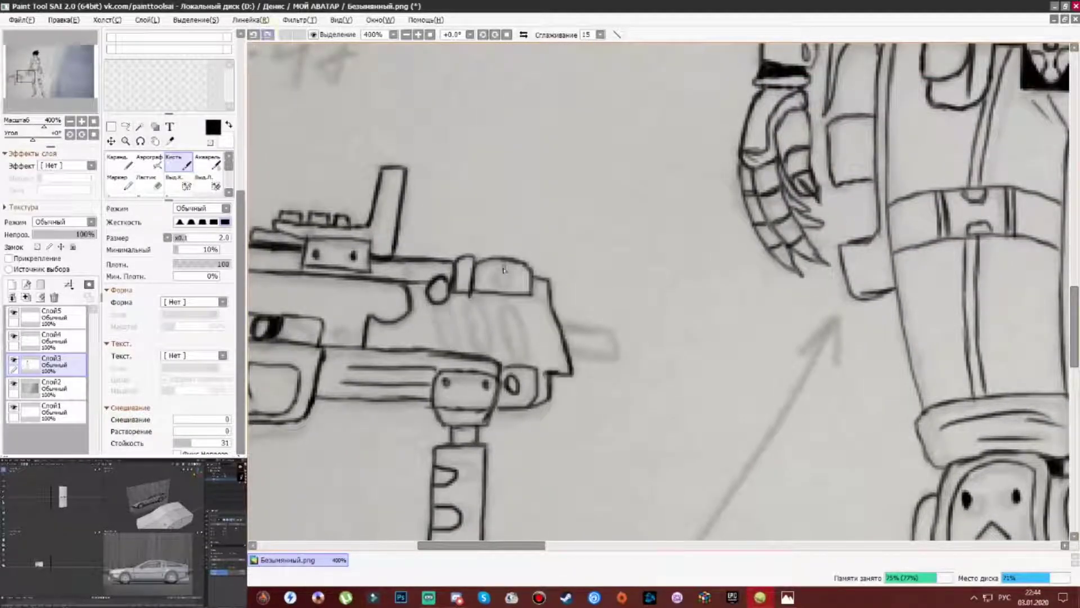
left_click_drag(479, 299, 475, 304)
left_click_drag(446, 301, 442, 305)
left_click_drag(562, 328, 618, 356)
left_click_drag(570, 352, 619, 360)
left_click_drag(562, 326, 612, 332)
left_click_drag(608, 330, 608, 360)
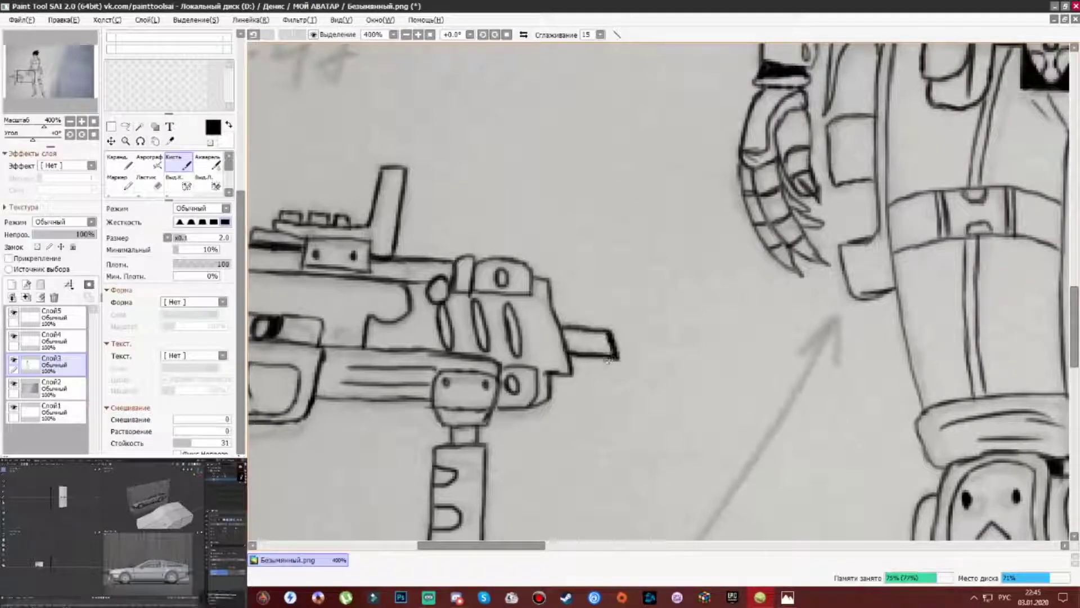
Show the pencil sketch layer again and ink the separate blade sheath with its oval centre and chevron segments.
scroll(535, 340, "down", 8)
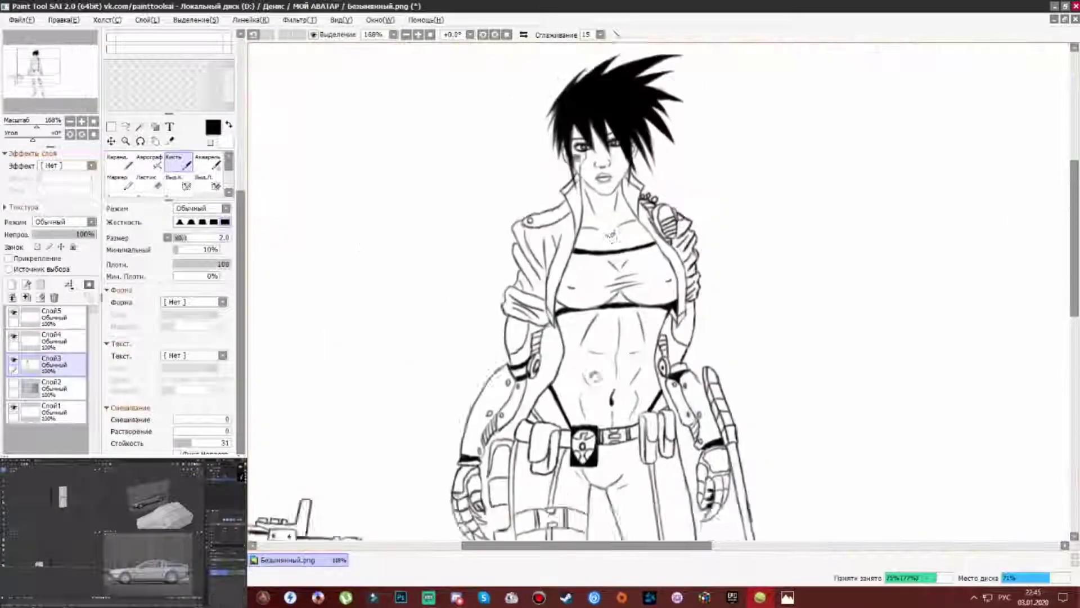
left_click(13, 384)
scroll(731, 292, "up", 9)
left_click_drag(490, 247, 571, 241)
left_click_drag(491, 213, 509, 472)
mouse_move(569, 233)
left_mouse_down()
mouse_move(565, 337)
mouse_move(512, 474)
left_mouse_up()
left_click_drag(513, 346, 538, 288)
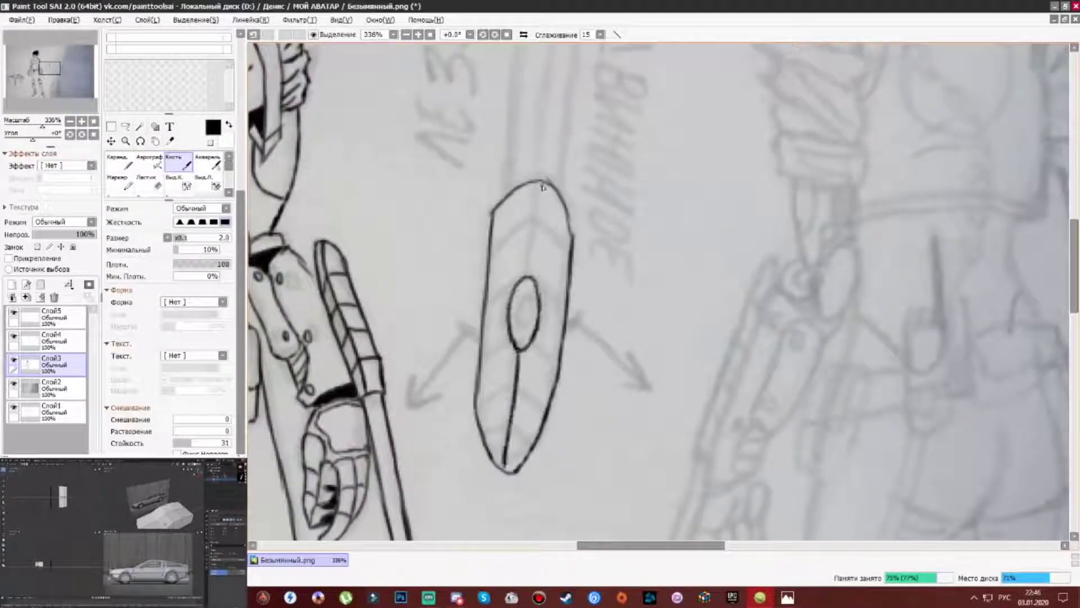
mouse_move(482, 236)
left_mouse_down()
mouse_move(486, 301)
mouse_move(473, 374)
left_mouse_up()
Ink the long blade rising from the separate sheath, with both edges and its central ridge line.
mouse_move(473, 338)
left_mouse_down()
mouse_move(438, 388)
mouse_move(445, 506)
left_mouse_up()
left_click_drag(498, 48, 445, 284)
left_click_drag(450, 244, 439, 372)
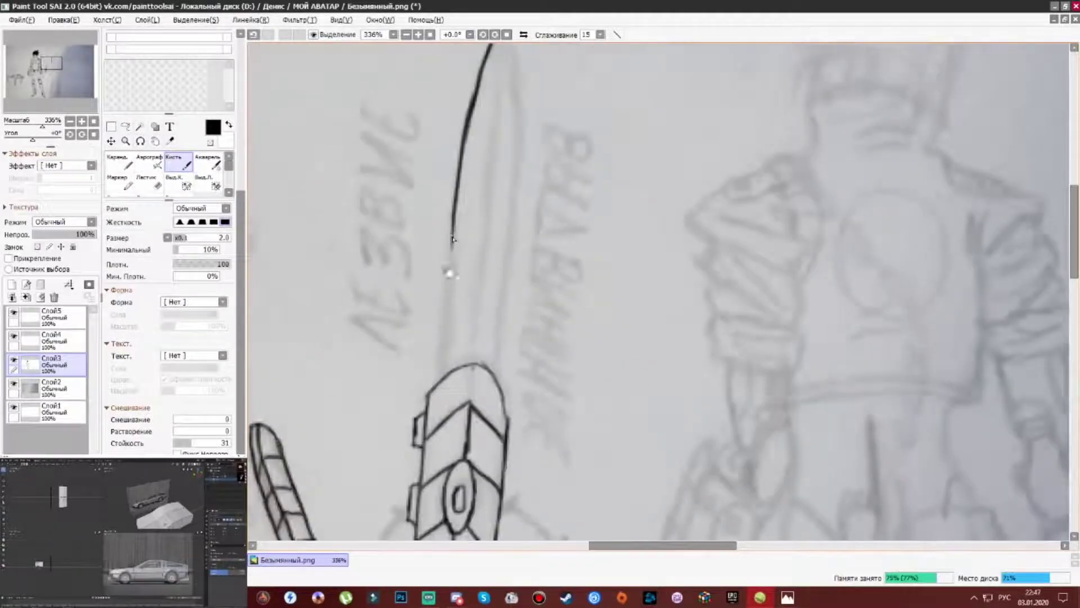
mouse_move(727, 162)
left_mouse_down()
mouse_move(726, 297)
mouse_move(704, 207)
left_mouse_up()
mouse_move(489, 54)
left_mouse_down()
mouse_move(498, 416)
mouse_move(476, 259)
mouse_move(453, 410)
left_mouse_up()
left_click_drag(490, 522, 604, 313)
scroll(605, 313, "up", 1)
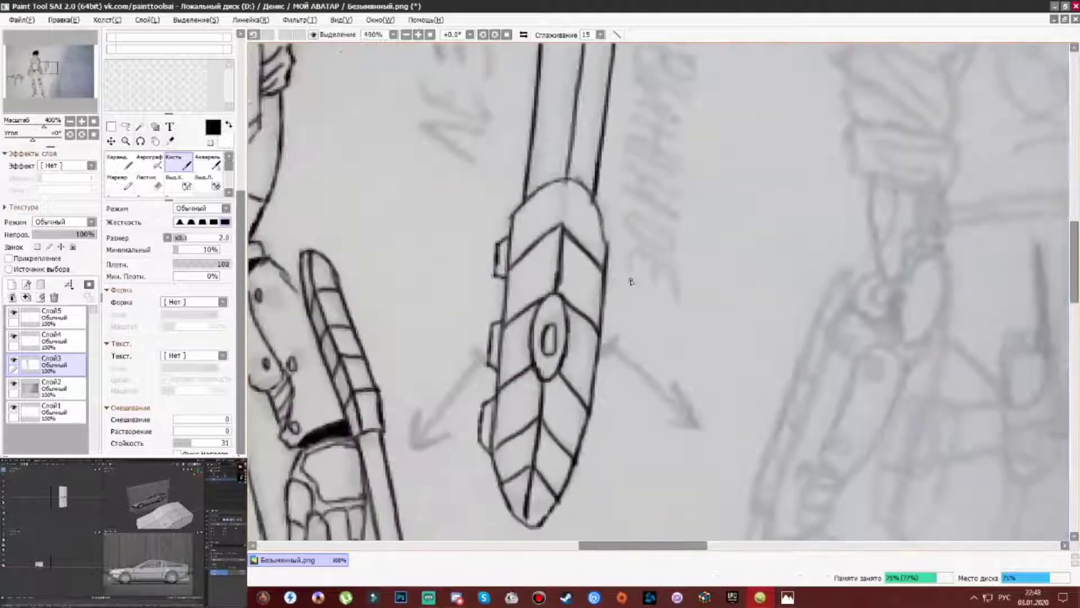
scroll(565, 455, "down", 3)
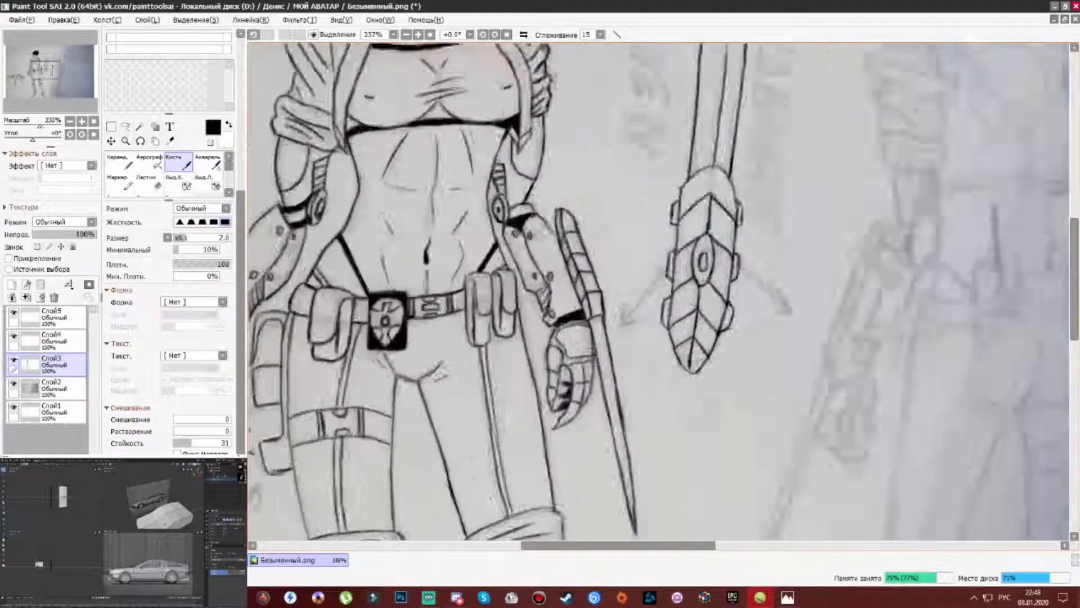
Ink the jagged right and lower hair spikes and the ear on the sketched back view of the head.
left_click_drag(565, 455, 568, 349)
scroll(567, 348, "up", 2)
scroll(568, 260, "down", 2)
scroll(568, 260, "down", 3)
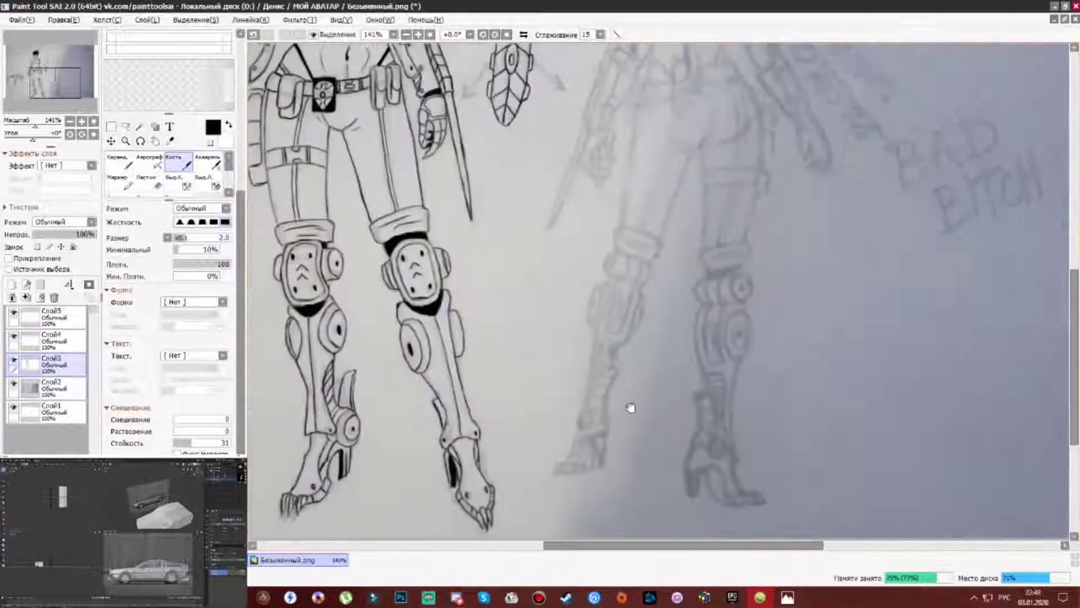
scroll(632, 405, "up", 3)
scroll(545, 289, "up", 3)
mouse_move(619, 144)
left_mouse_down()
mouse_move(600, 281)
mouse_move(559, 281)
left_mouse_up()
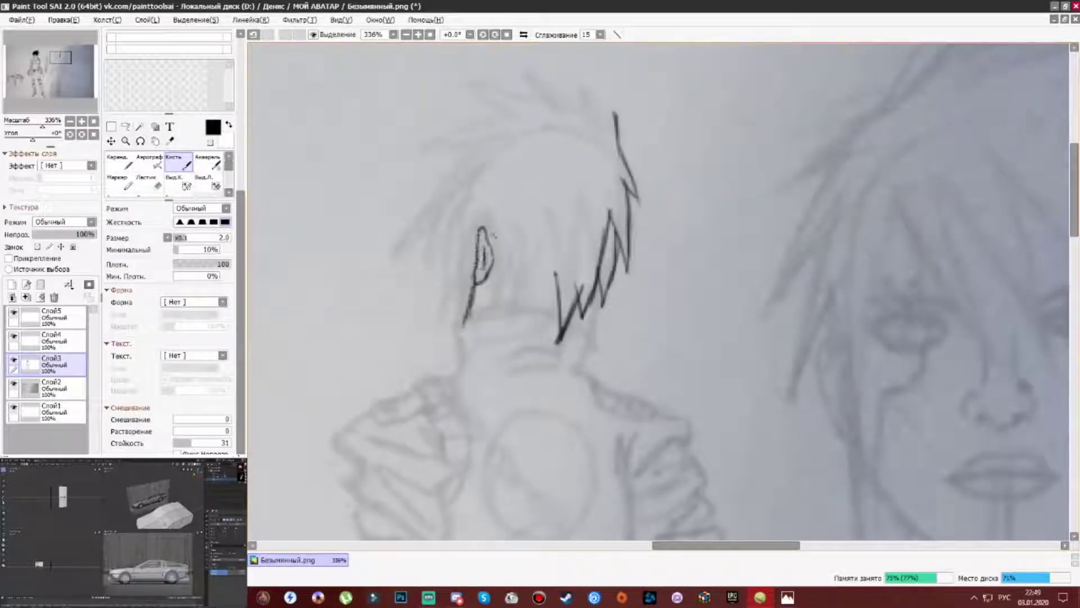
left_click_drag(500, 261, 537, 313)
left_click_drag(586, 117, 540, 76)
Ink the remaining hair spikes on the left of the back-view head, and both sides of the neck.
scroll(540, 76, "up", 2)
mouse_move(535, 169)
left_mouse_down()
mouse_move(439, 135)
mouse_move(332, 265)
mouse_move(438, 353)
mouse_move(430, 476)
left_mouse_up()
left_click_drag(444, 338, 439, 445)
scroll(474, 162, "down", 3)
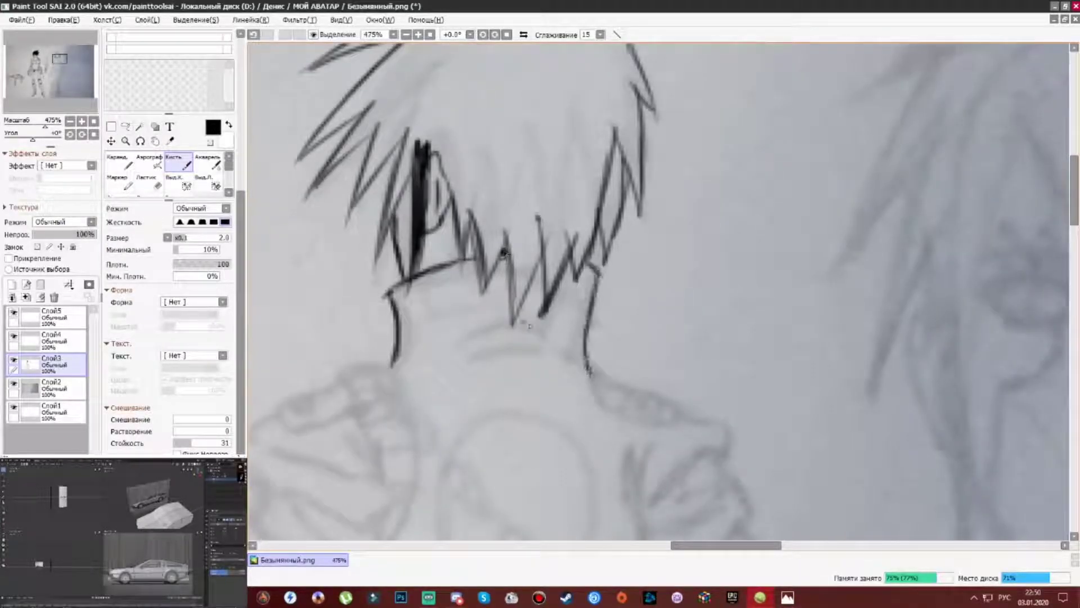
Switch to layer Слой4 and fill the left spikes of the back-view hair with solid black.
scroll(530, 318, "down", 5)
scroll(579, 234, "up", 6)
mouse_move(453, 242)
left_mouse_down()
mouse_move(434, 338)
mouse_move(445, 255)
left_mouse_up()
left_click(51, 340)
mouse_move(478, 205)
left_mouse_down()
mouse_move(416, 332)
mouse_move(389, 343)
mouse_move(415, 232)
mouse_move(383, 270)
mouse_move(445, 174)
mouse_move(450, 202)
mouse_move(459, 180)
left_mouse_up()
scroll(457, 181, "down", 2)
mouse_move(416, 135)
left_mouse_down()
mouse_move(349, 160)
mouse_move(456, 107)
mouse_move(439, 135)
mouse_move(439, 295)
mouse_move(461, 388)
mouse_move(495, 253)
mouse_move(444, 203)
left_mouse_up()
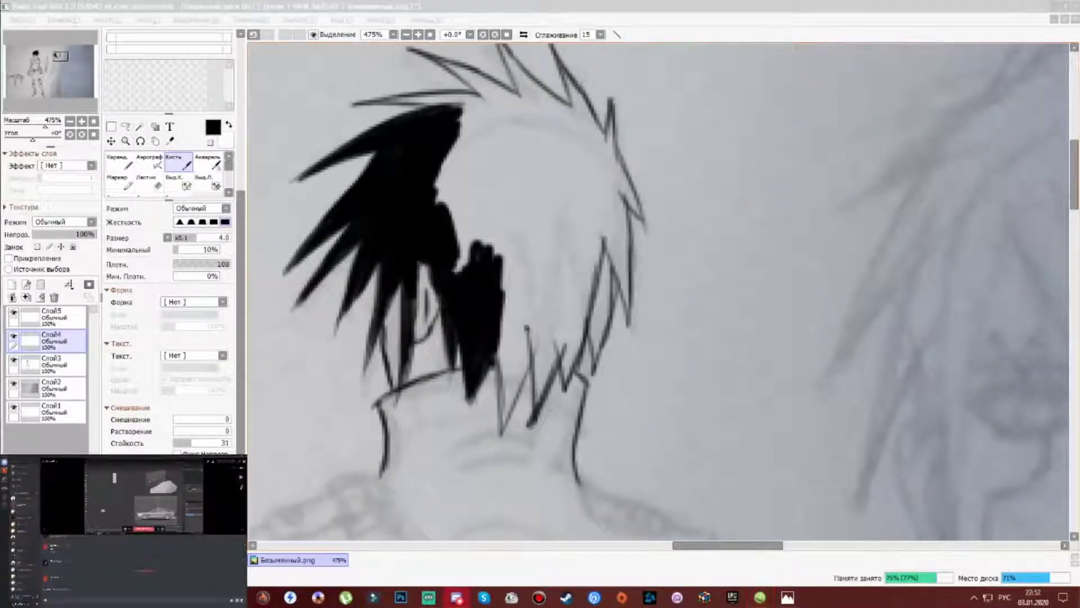
Fill the crown, right side and lower spikes of the back-view hair with solid black.
left_click_drag(371, 104, 490, 101)
mouse_move(450, 146)
left_mouse_down()
mouse_move(415, 196)
mouse_move(484, 259)
mouse_move(467, 102)
left_mouse_up()
scroll(467, 107, "down", 3)
mouse_move(466, 247)
left_mouse_down()
mouse_move(478, 332)
mouse_move(451, 261)
mouse_move(495, 236)
mouse_move(523, 163)
mouse_move(571, 175)
left_mouse_up()
scroll(554, 367, "up", 5)
mouse_move(554, 367)
left_mouse_down()
mouse_move(548, 287)
mouse_move(467, 326)
mouse_move(411, 254)
mouse_move(509, 264)
left_mouse_up()
scroll(510, 265, "down", 4)
left_click_drag(600, 84, 557, 270)
scroll(565, 208, "up", 4)
scroll(565, 208, "left", 2)
left_click_drag(551, 160, 568, 200)
left_click_drag(605, 216, 560, 282)
mouse_move(500, 153)
left_mouse_down()
mouse_move(562, 219)
mouse_move(549, 281)
mouse_move(529, 292)
mouse_move(496, 237)
left_mouse_up()
left_click_drag(471, 196, 507, 203)
scroll(609, 224, "down", 6)
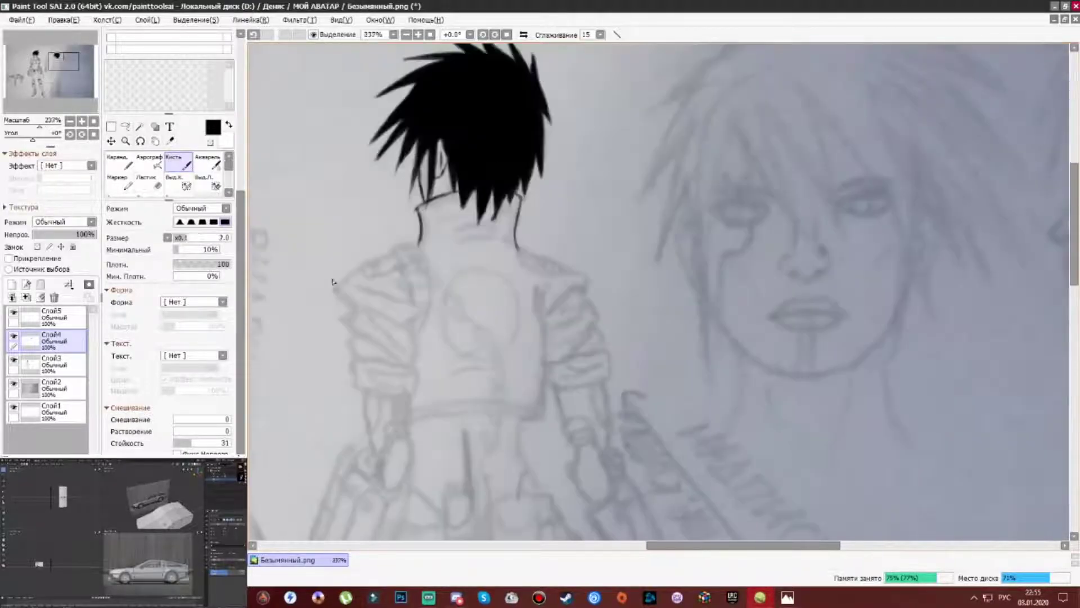
Ink the curved segmented piece with a black rounded cap on the back view's left shoulder, and the collar band.
scroll(1001, 101, "up", 6)
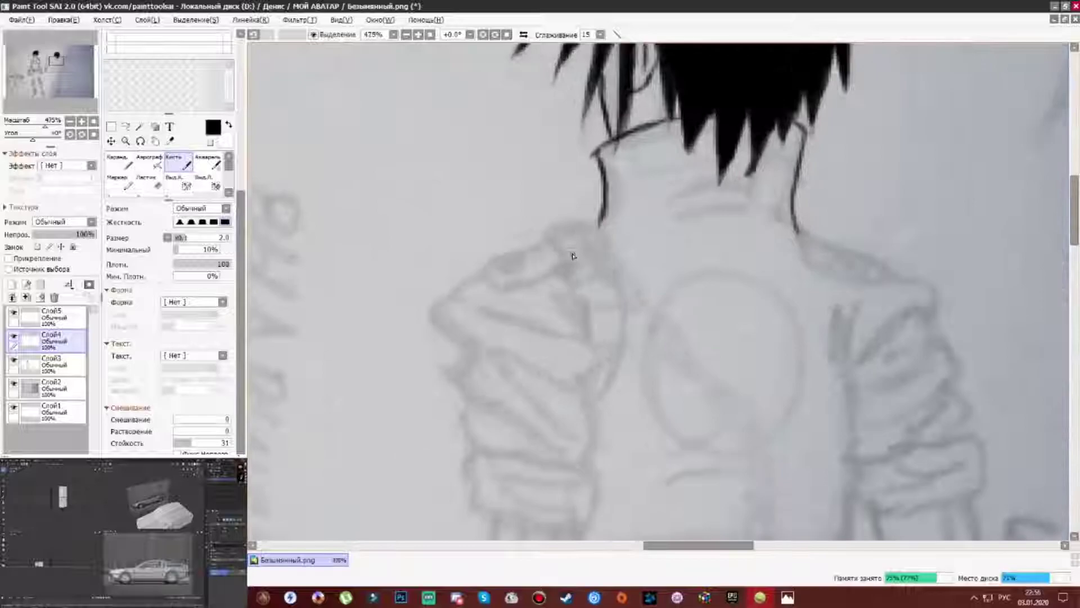
mouse_move(582, 332)
left_mouse_down()
mouse_move(551, 236)
mouse_move(600, 225)
mouse_move(586, 222)
left_mouse_up()
mouse_move(585, 222)
left_mouse_down()
mouse_move(620, 330)
mouse_move(563, 338)
mouse_move(506, 366)
mouse_move(443, 422)
left_mouse_up()
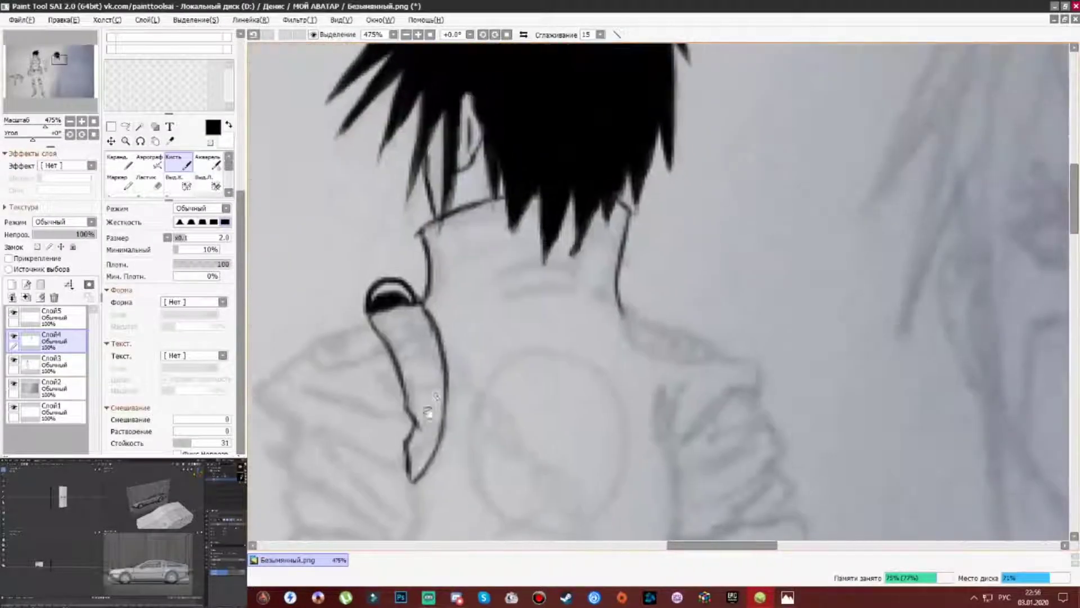
scroll(444, 419, "down", 6)
scroll(539, 319, "up", 8)
mouse_move(486, 276)
left_mouse_down()
mouse_move(560, 318)
mouse_move(552, 444)
left_mouse_up()
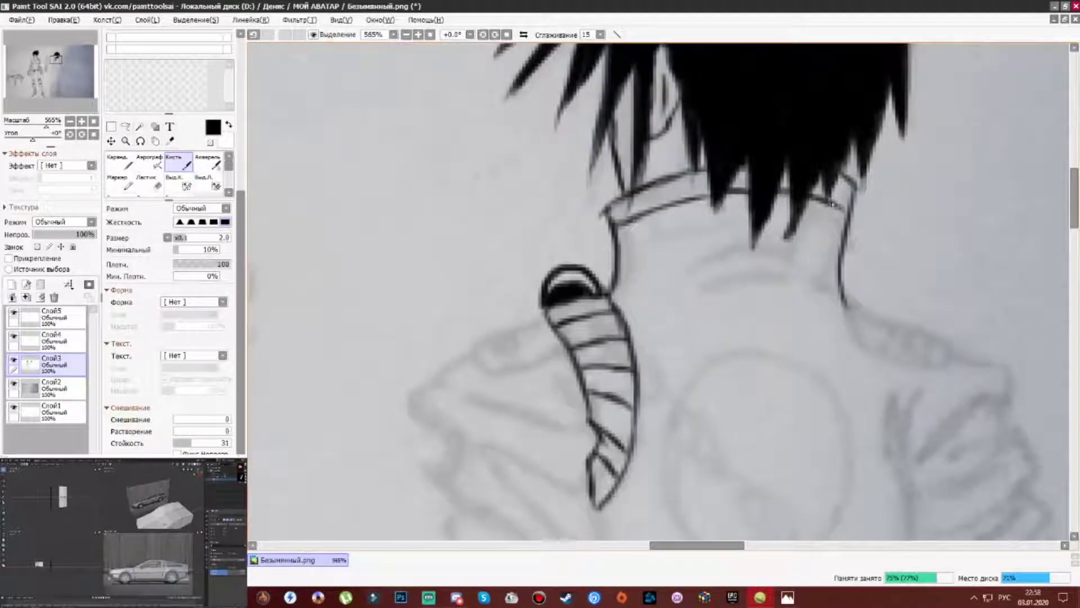
Ink the short horizontal fold lines below the collar on the back of the jacket.
left_click_drag(703, 269, 810, 264)
left_click_drag(729, 285, 815, 287)
scroll(670, 281, "down", 2)
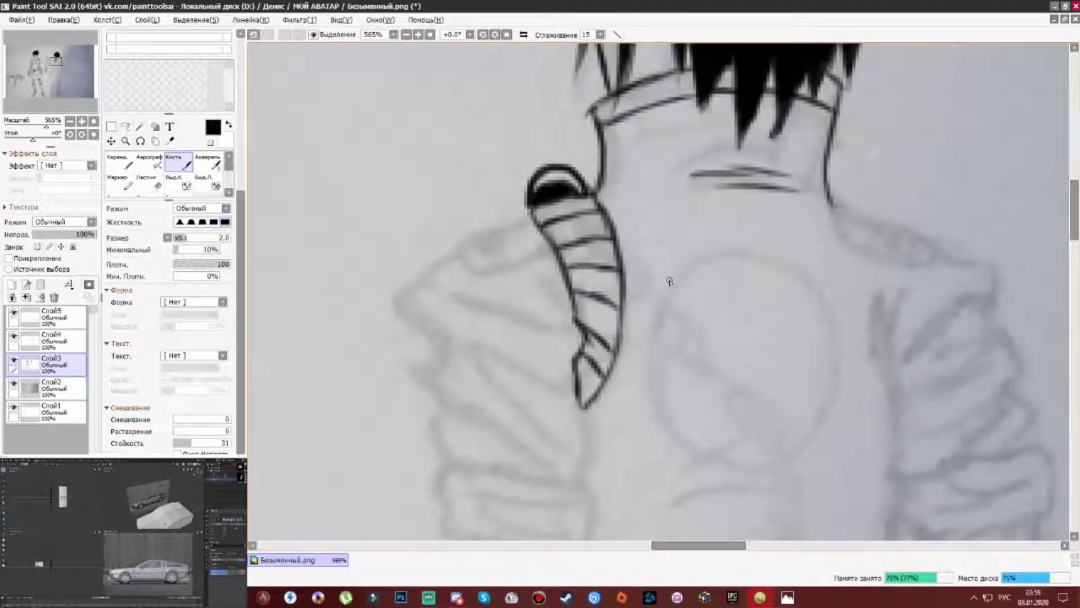
Ink the shoulder tab with its round button and the top edge of the back view's left shoulder.
scroll(669, 281, "down", 8)
scroll(535, 222, "up", 8)
mouse_move(523, 126)
left_mouse_down()
mouse_move(501, 134)
mouse_move(540, 161)
left_mouse_up()
scroll(487, 230, "down", 1)
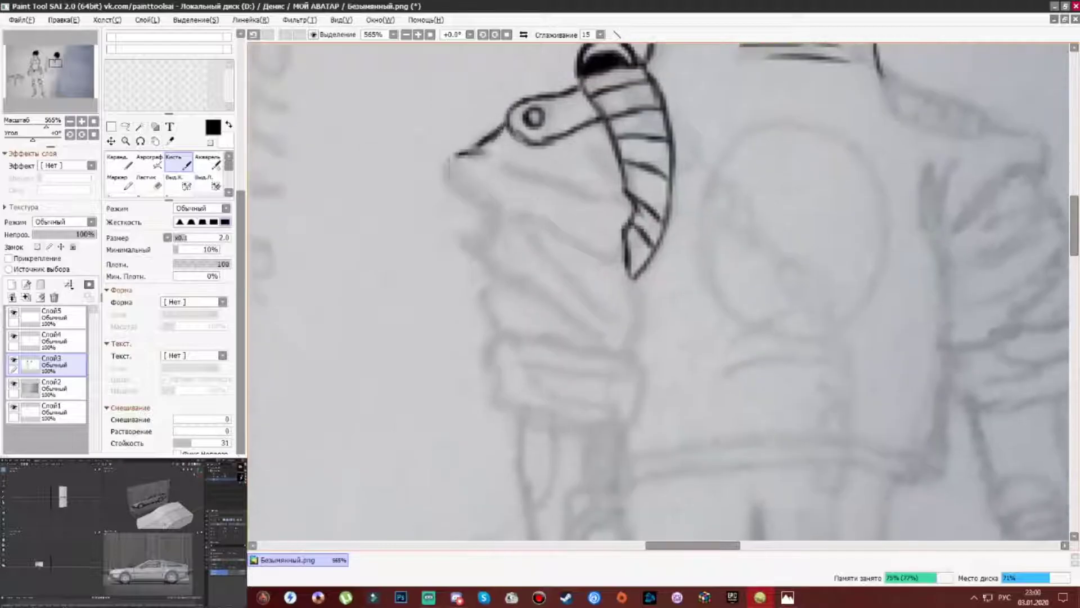
Ink the outer edge and diagonal folds of the back view's upper left sleeve.
left_click_drag(447, 145, 490, 214)
left_click_drag(483, 230, 574, 318)
left_click_drag(507, 211, 607, 262)
left_click_drag(487, 163, 619, 208)
scroll(608, 270, "down", 2)
Ink the inner edge of the back view's left sleeve and its rolled cuff with creases.
left_click_drag(608, 155, 598, 239)
left_click_drag(458, 222, 597, 235)
mouse_move(460, 225)
left_mouse_down()
mouse_move(478, 304)
mouse_move(602, 314)
left_mouse_up()
left_click_drag(482, 237, 582, 250)
left_click_drag(494, 258, 580, 293)
left_click_drag(597, 235, 607, 307)
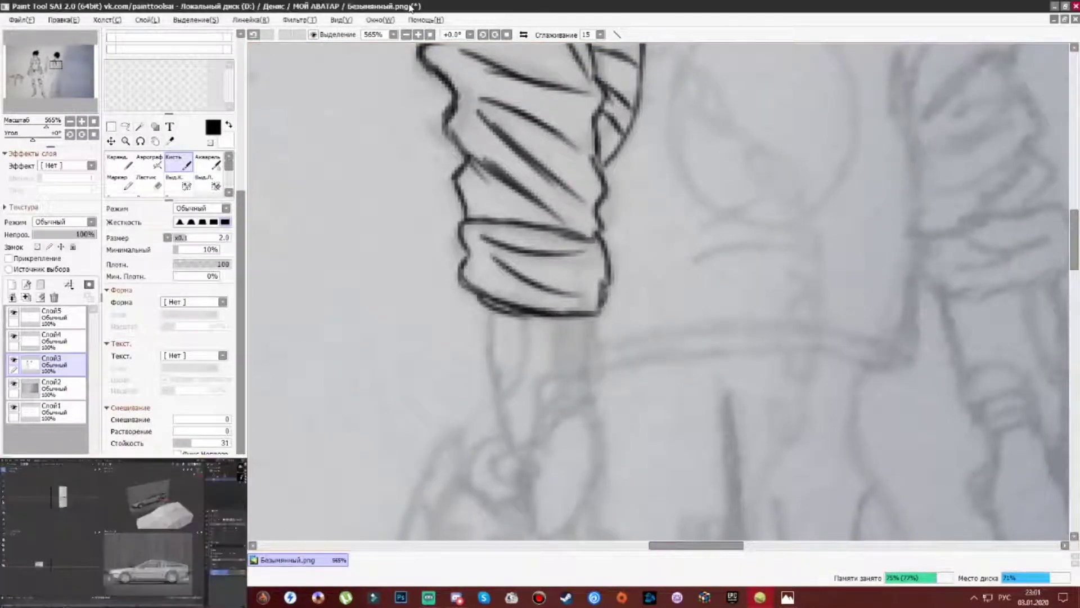
Ink the left arm's outer edge below the cuff, the oval elbow plate and the round joint beside it.
scroll(559, 237, "down", 3)
left_click_drag(501, 287, 569, 225)
scroll(569, 225, "up", 1)
left_click_drag(445, 169, 463, 292)
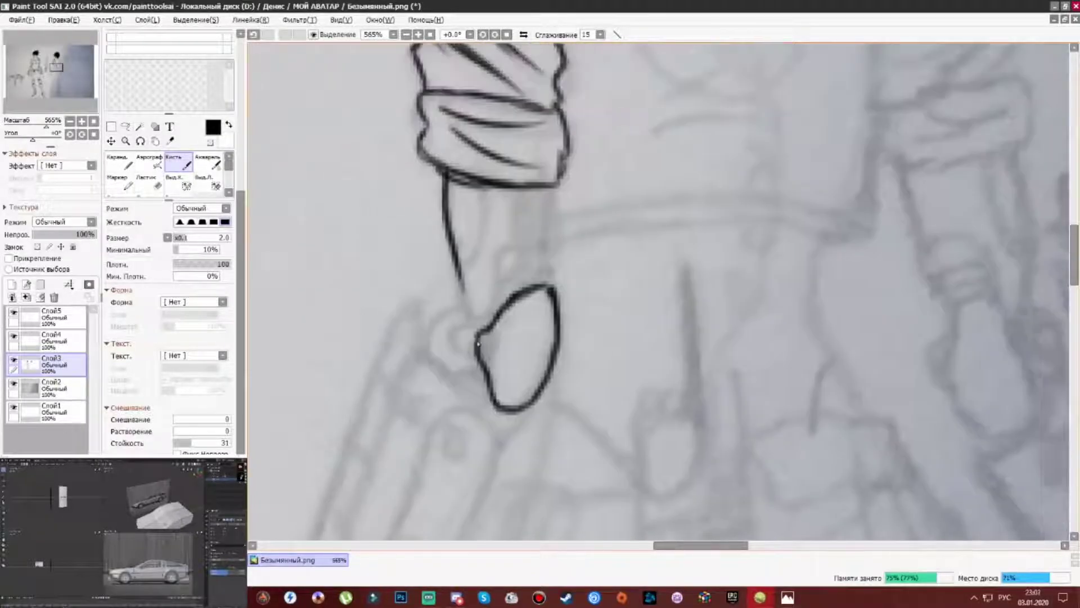
key("ctrl+z")
mouse_move(479, 342)
left_mouse_down()
mouse_move(450, 338)
mouse_move(464, 335)
mouse_move(467, 281)
left_mouse_up()
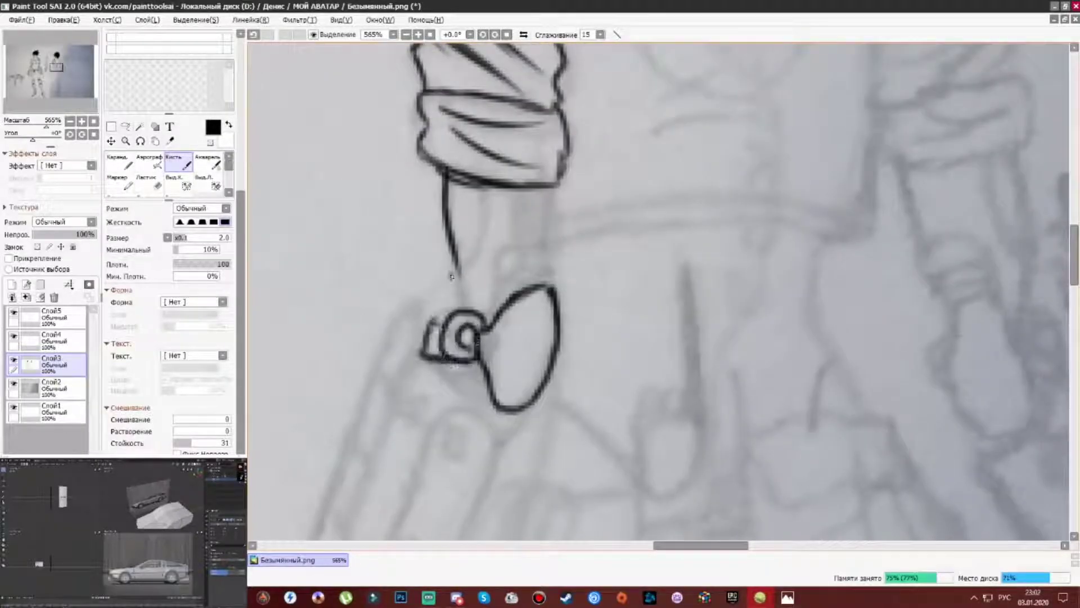
Ink the curved inner panel and the ribbed section of the left arm between the cuff and elbow.
left_click_drag(484, 217, 455, 309)
scroll(482, 398, "up", 3)
scroll(482, 397, "right", 1)
scroll(483, 397, "down", 2)
mouse_move(456, 259)
left_mouse_down()
mouse_move(444, 321)
mouse_move(377, 393)
left_mouse_up()
mouse_move(450, 270)
left_mouse_down()
mouse_move(405, 318)
mouse_move(393, 349)
left_mouse_up()
left_click_drag(433, 338, 380, 383)
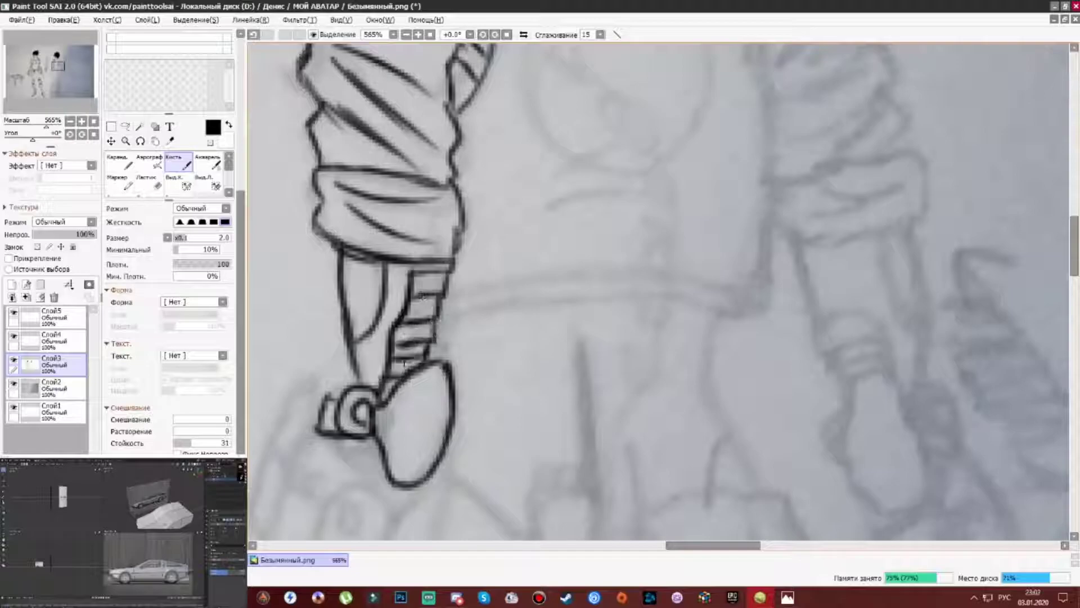
Ink the back view's left forearm with its screwed inset plate, and blacken the gap beneath the elbow.
scroll(459, 261, "down", 3)
scroll(460, 262, "left", 3)
scroll(459, 261, "up", 1)
left_click_drag(506, 237, 467, 307)
scroll(467, 306, "down", 3)
scroll(467, 307, "left", 1)
mouse_move(509, 95)
left_mouse_down()
mouse_move(478, 400)
mouse_move(450, 349)
left_mouse_up()
mouse_move(483, 315)
left_mouse_down()
mouse_move(540, 180)
mouse_move(497, 307)
mouse_move(502, 287)
left_mouse_up()
left_click_drag(555, 165, 556, 176)
left_click_drag(538, 96, 597, 149)
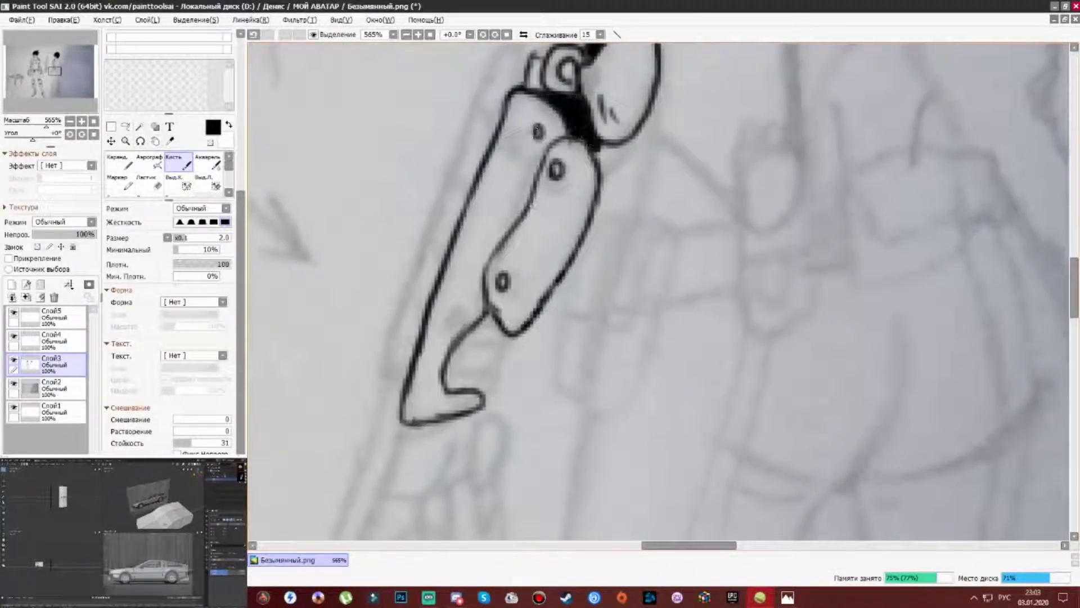
Add small screws to the lower left forearm and ink the ribbed section above the wrist.
left_click(466, 304)
left_click(444, 402)
scroll(444, 402, "down", 2)
scroll(444, 402, "left", 1)
left_click_drag(584, 228, 551, 282)
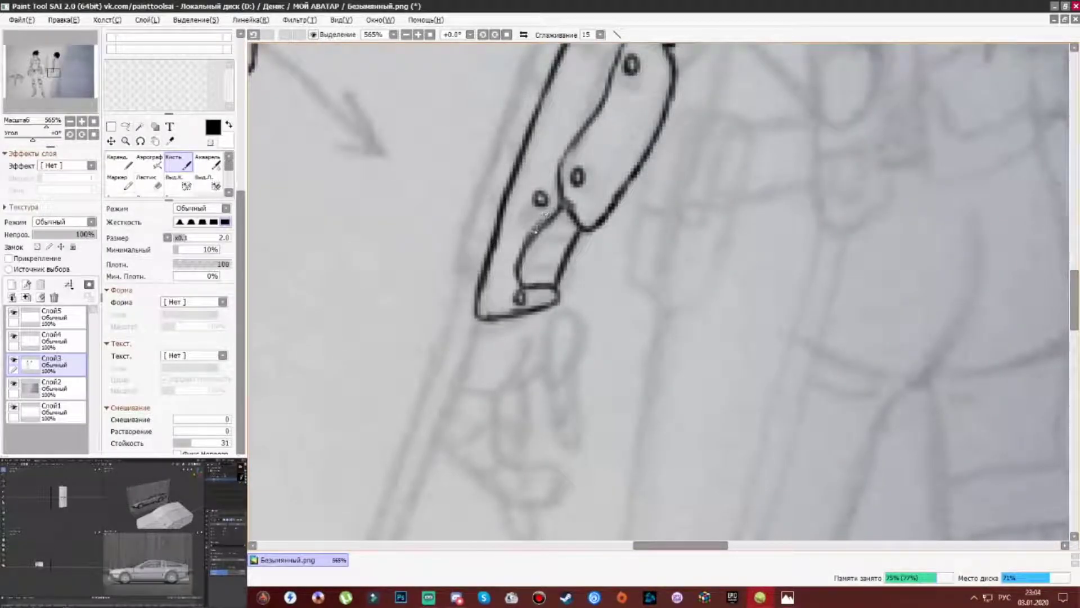
left_click_drag(521, 270, 560, 263)
left_click_drag(526, 247, 571, 237)
Ink the segmented blade sheath along the left forearm and fill the gap between them with black.
scroll(540, 242, "up", 3)
mouse_move(453, 469)
left_mouse_down()
mouse_move(470, 343)
mouse_move(585, 133)
mouse_move(532, 253)
left_mouse_up()
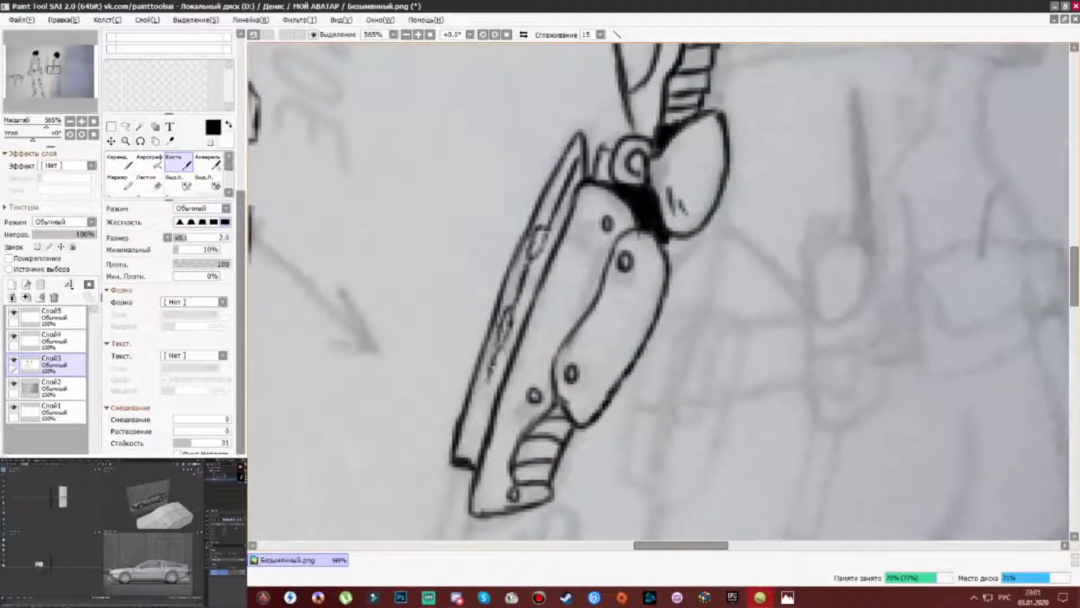
mouse_move(469, 467)
left_mouse_down()
mouse_move(535, 258)
mouse_move(580, 163)
left_mouse_up()
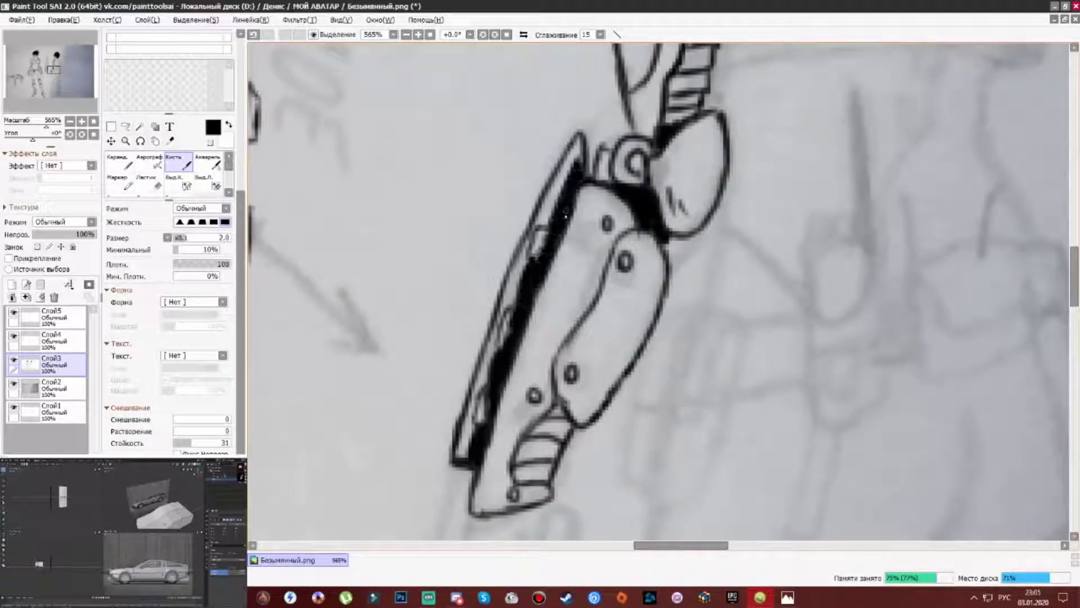
scroll(568, 312, "down", 2)
scroll(568, 313, "left", 1)
scroll(568, 292, "up", 2)
Ink the wrist band, back of the hand, thumb and pointed fingertip of the back view's left mechanical hand.
scroll(568, 293, "down", 6)
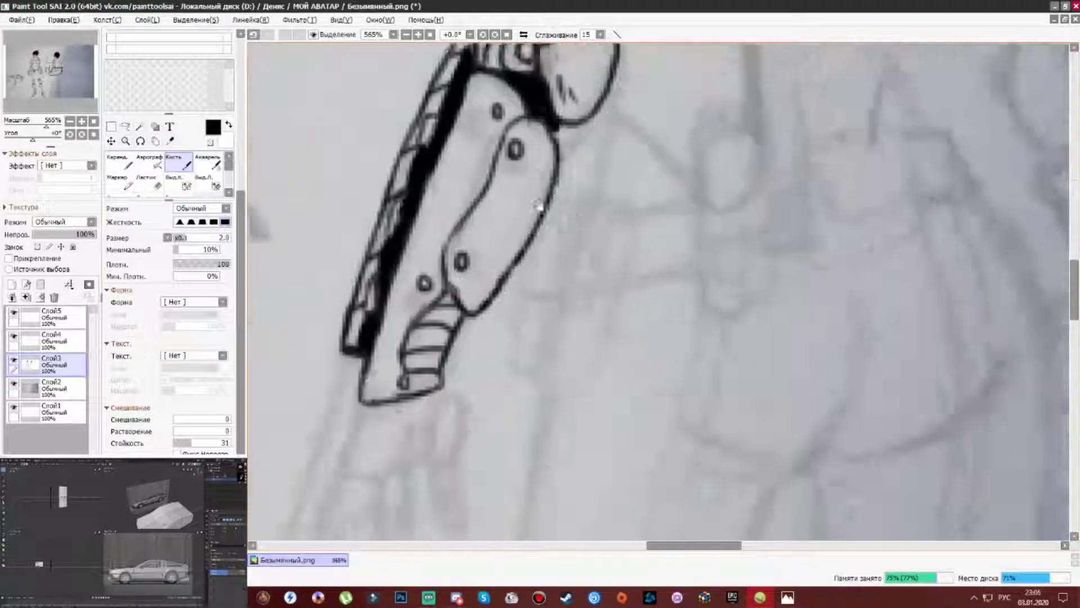
mouse_move(495, 169)
left_mouse_down()
mouse_move(560, 149)
mouse_move(507, 332)
mouse_move(565, 323)
left_mouse_up()
left_click_drag(509, 239, 560, 318)
left_click_drag(540, 175, 469, 228)
mouse_move(574, 149)
left_mouse_down()
mouse_move(562, 256)
mouse_move(583, 325)
left_mouse_up()
left_click_drag(487, 315, 540, 396)
left_click_drag(520, 344, 543, 400)
Add finger and thumb segments to the left mechanical hand and fill the palm's shadow with black.
left_click_drag(526, 304, 577, 332)
left_click_drag(509, 225, 542, 310)
left_click_drag(569, 143, 527, 233)
left_click_drag(565, 242, 588, 242)
left_click_drag(549, 208, 529, 295)
left_click_drag(537, 217, 515, 292)
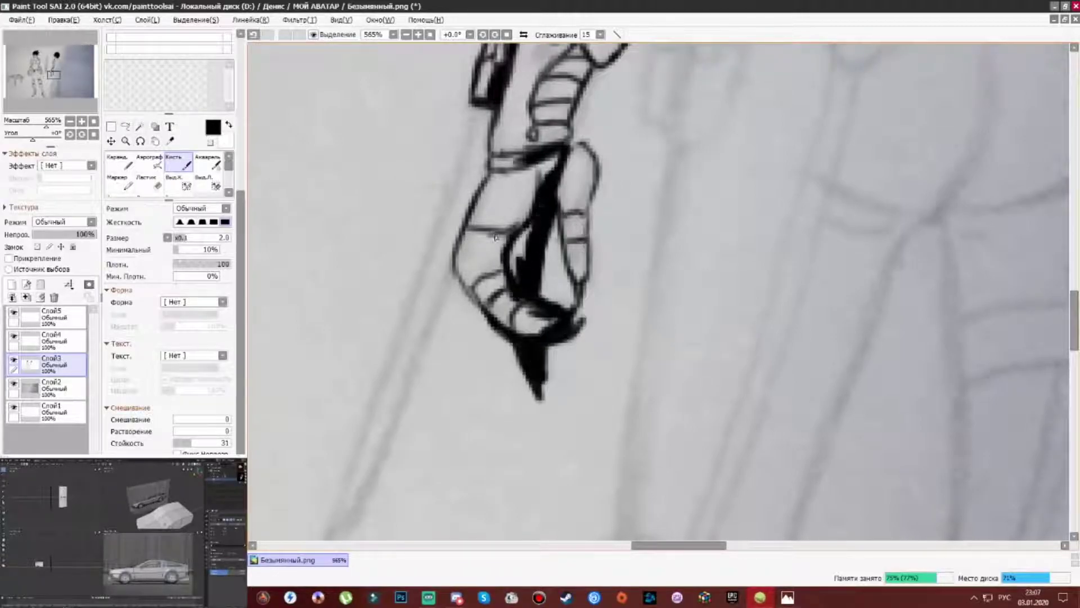
Ink the long pointed blade extending from the back view's left forearm down past the mechanical hand.
scroll(511, 235, "down", 3)
left_click_drag(523, 137, 433, 431)
mouse_move(619, 296)
left_mouse_down()
mouse_move(583, 241)
mouse_move(560, 274)
mouse_move(880, 285)
mouse_move(680, 268)
left_mouse_up()
Ink the right side edge of the back view's jacket and the outline of its right shoulder and sleeve.
scroll(680, 268, "up", 2)
left_click_drag(511, 147, 524, 447)
left_click_drag(523, 394, 717, 231)
mouse_move(706, 289)
left_mouse_down()
mouse_move(438, 301)
mouse_move(675, 264)
left_mouse_up()
left_click_drag(505, 280, 386, 341)
left_click_drag(613, 125, 588, 191)
left_click_drag(588, 191, 536, 321)
Add fabric folds to the jacket's right sleeve and its rolled-up cuff in the back view.
mouse_move(490, 134)
left_mouse_down()
mouse_move(591, 186)
mouse_move(555, 275)
left_mouse_up()
mouse_move(619, 242)
left_mouse_down()
mouse_move(645, 274)
mouse_move(572, 355)
left_mouse_up()
mouse_move(573, 355)
left_mouse_down()
mouse_move(663, 355)
mouse_move(470, 282)
left_mouse_up()
left_click_drag(642, 318, 568, 399)
left_click_drag(588, 332, 510, 403)
left_click_drag(628, 318, 535, 377)
Ink the jacket's hem, upper back seam and centre seam, with a large circle and small creases on the back.
mouse_move(378, 444)
left_mouse_down()
mouse_move(570, 416)
mouse_move(549, 433)
left_mouse_up()
left_click_drag(472, 115, 655, 113)
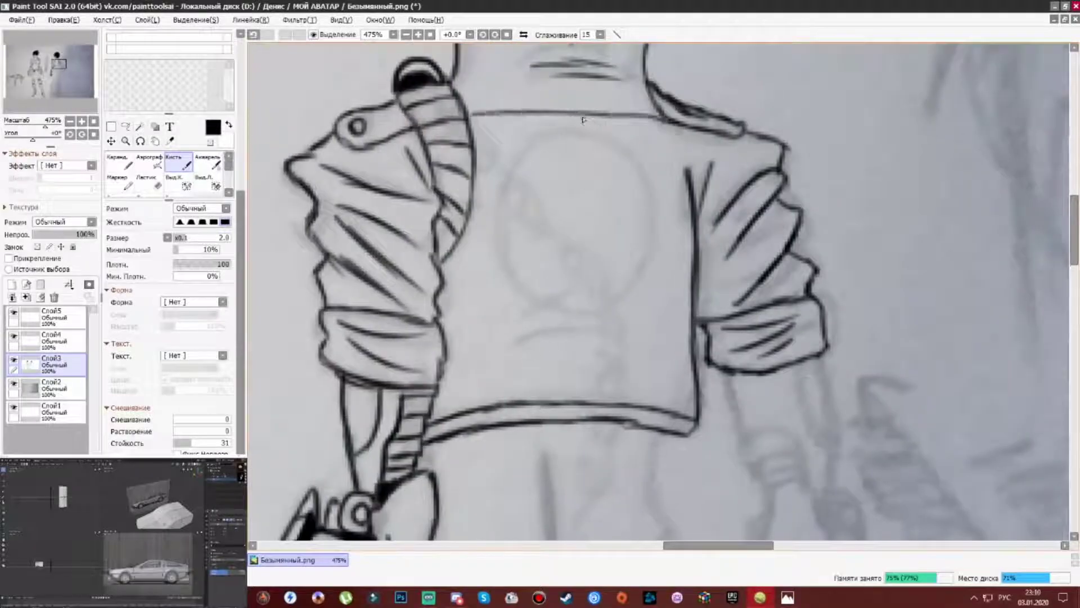
left_click_drag(585, 112, 568, 343)
left_click_drag(548, 346, 619, 325)
left_click_drag(541, 372, 614, 340)
left_click_drag(565, 314, 586, 128)
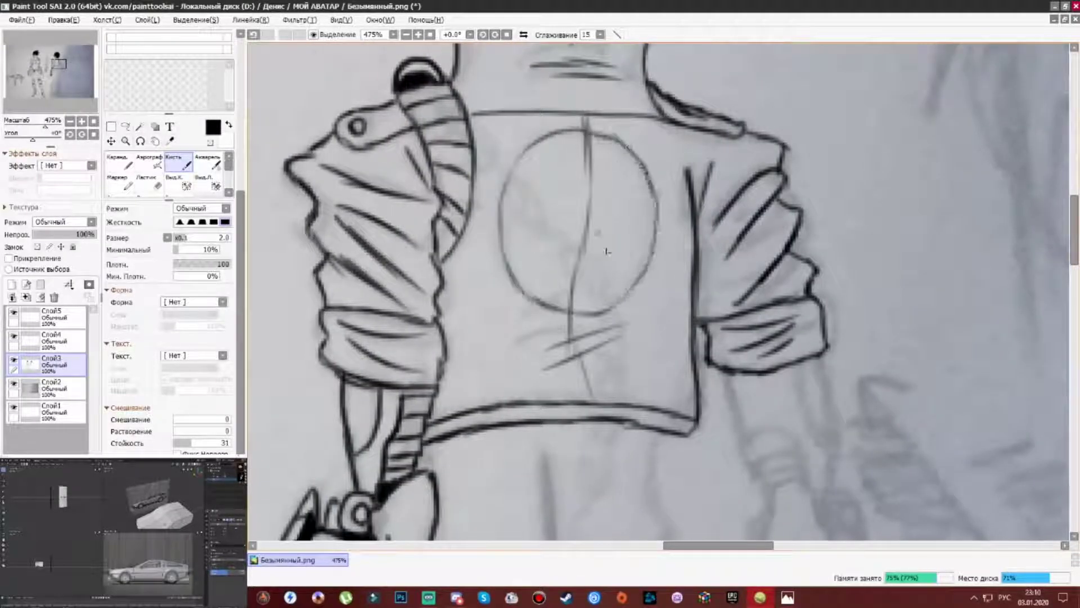
Ink the back view's right waist contour and the outline and flap of the belt pouch below it.
left_click_drag(562, 338, 523, 56)
left_click_drag(601, 126, 665, 280)
mouse_move(664, 282)
left_mouse_down()
mouse_move(616, 232)
mouse_move(591, 242)
left_mouse_up()
mouse_move(526, 268)
left_mouse_down()
mouse_move(580, 343)
mouse_move(630, 242)
left_mouse_up()
left_click_drag(630, 242, 585, 343)
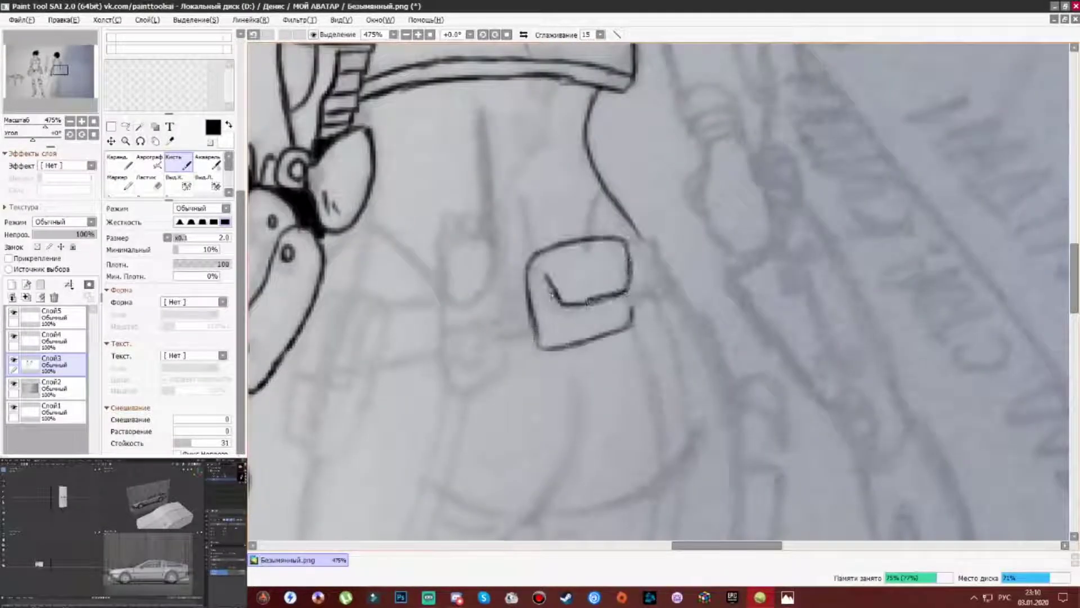
Finish the flapped belt pouch with a side panel and ink the left waist contour.
left_click_drag(580, 287, 951, 174)
scroll(658, 292, "down", 3)
scroll(659, 293, "up", 3)
left_click_drag(929, 280, 774, 380)
scroll(754, 282, "up", 1)
left_click_drag(682, 240, 722, 236)
left_click_drag(723, 237, 739, 304)
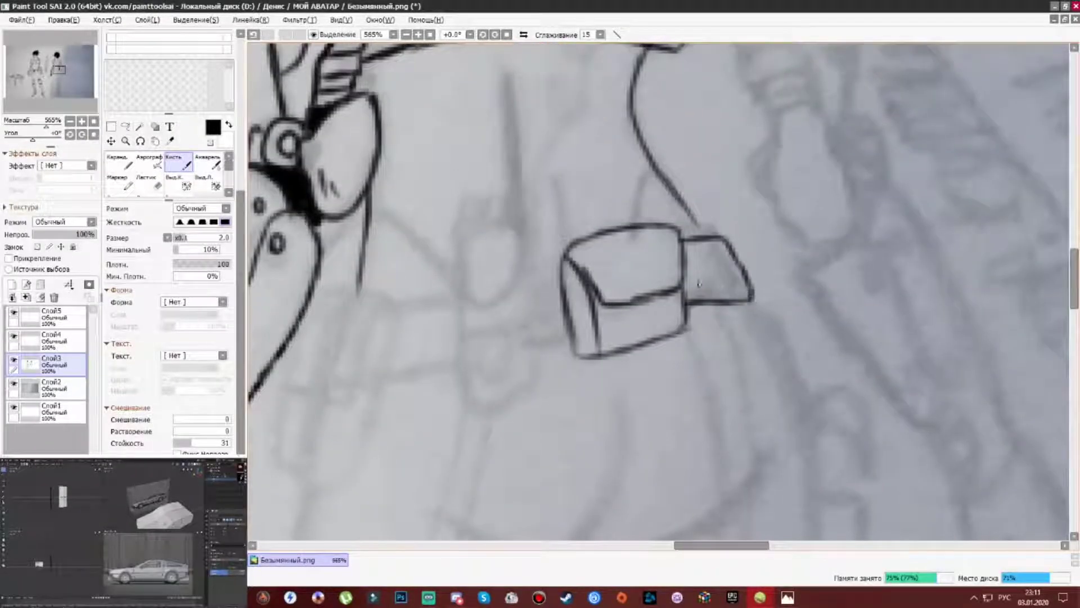
left_click_drag(647, 200, 782, 166)
key("ctrl+z")
key("ctrl+z")
key("ctrl+z")
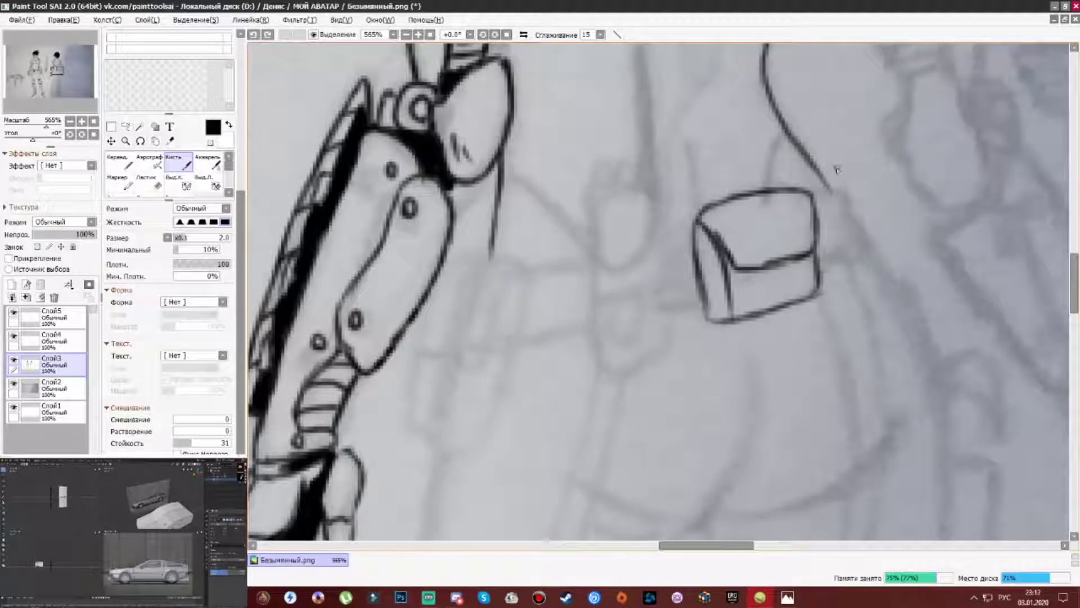
Ink the radio with its knobs, holster flap and tall antenna at the middle of the back view's belt.
mouse_move(658, 316)
left_mouse_down()
mouse_move(587, 203)
mouse_move(662, 332)
left_mouse_up()
left_click_drag(652, 245, 591, 257)
mouse_move(590, 299)
left_mouse_down()
mouse_move(656, 292)
mouse_move(616, 377)
left_mouse_up()
left_click_drag(614, 159, 621, 270)
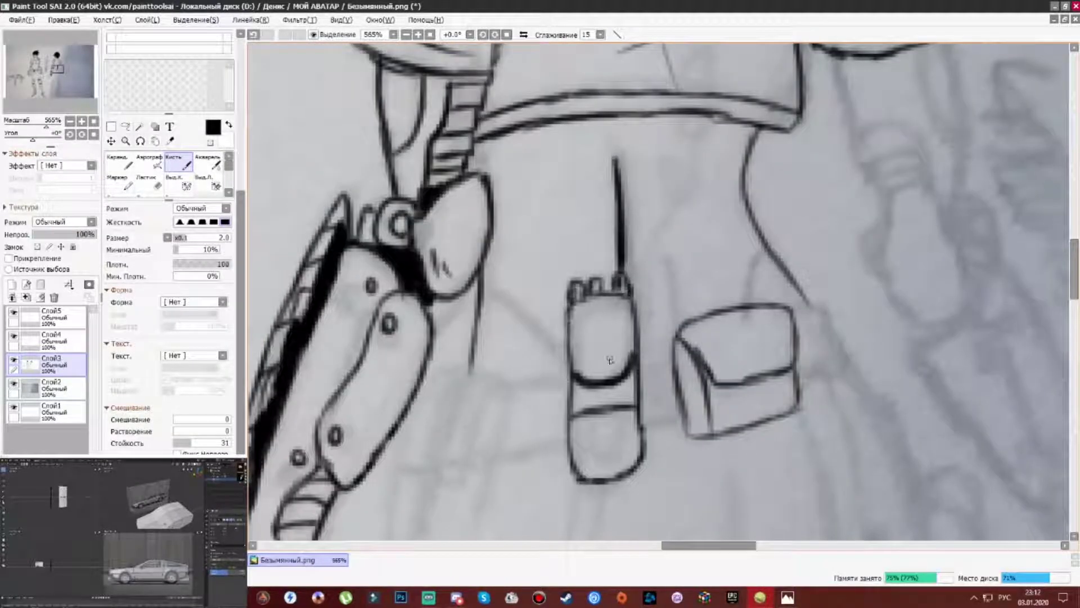
Add an oval fastener to the radio holster and ink the narrow double pouch beside the left forearm.
scroll(665, 404, "down", 3)
left_click_drag(472, 229, 437, 337)
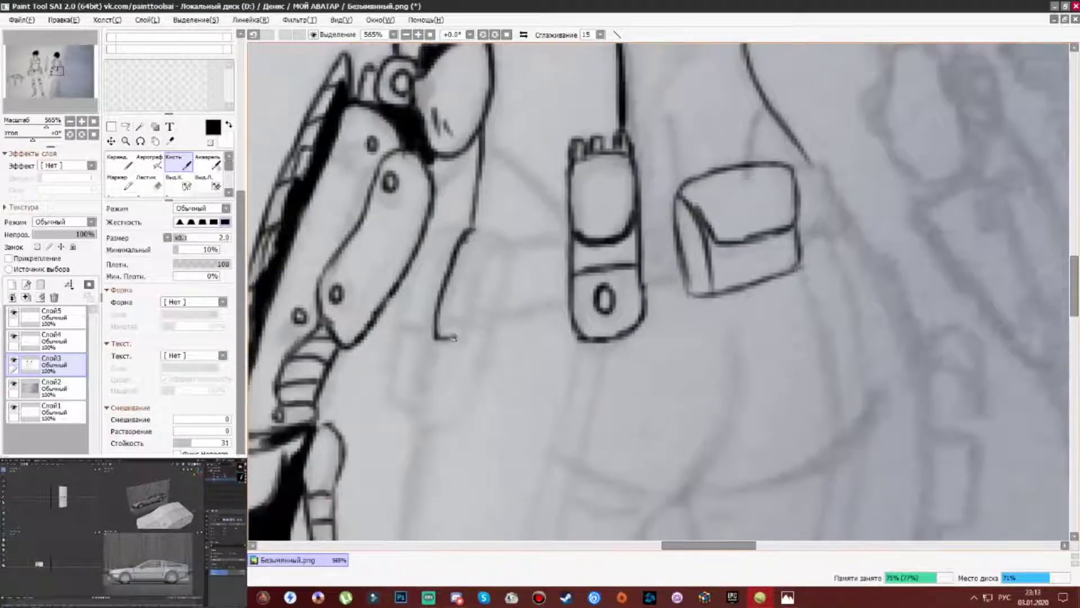
mouse_move(473, 230)
left_mouse_down()
mouse_move(498, 383)
mouse_move(456, 338)
left_mouse_up()
left_click_drag(494, 248, 445, 406)
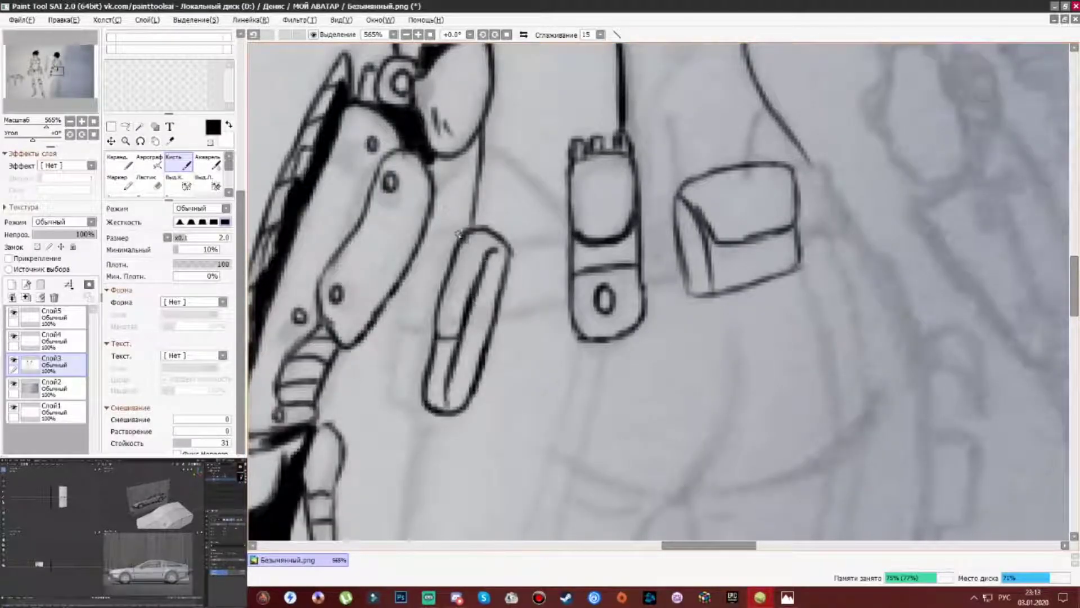
left_click_drag(415, 273, 413, 398)
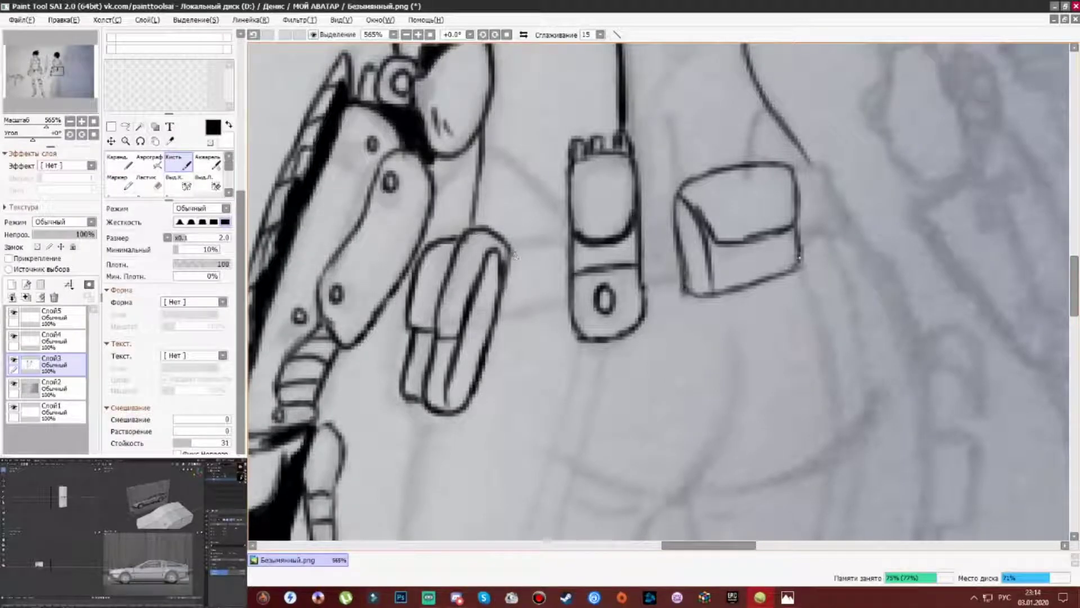
Ink the belt sections between and beyond the pouches and the two hip straps above the belt.
left_click_drag(797, 183, 869, 245)
left_click_drag(504, 241, 567, 225)
left_click_drag(642, 276, 688, 269)
left_click_drag(501, 307, 565, 290)
scroll(460, 307, "up", 3)
left_click_drag(458, 307, 541, 380)
left_click_drag(528, 466, 539, 418)
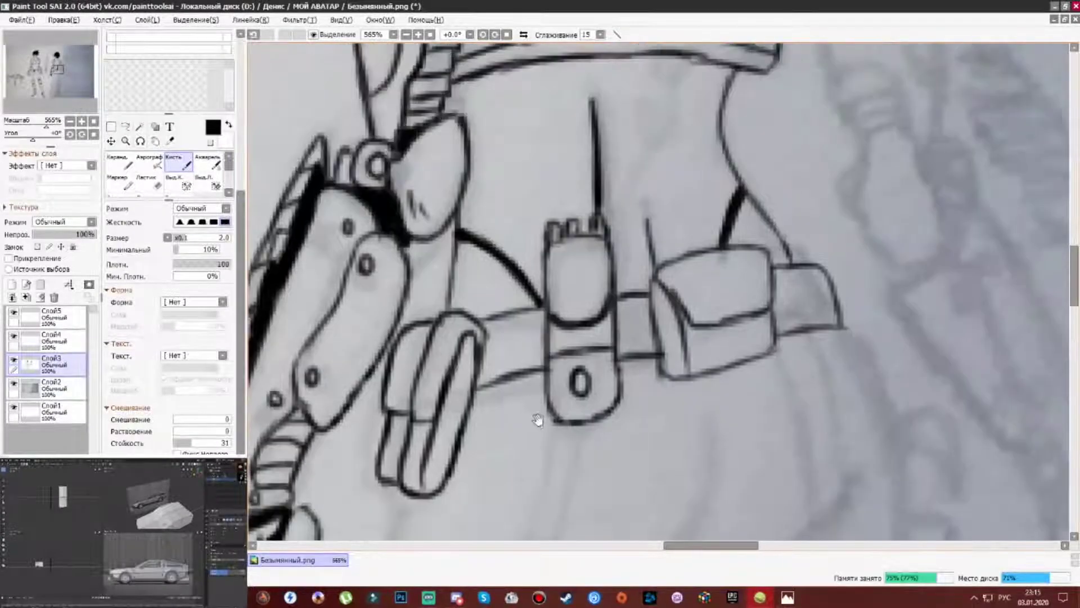
Ink the belt loop beside the radio and the chain running from it up across the jacket's back.
mouse_move(573, 296)
left_mouse_down()
mouse_move(521, 423)
mouse_move(620, 225)
mouse_move(619, 158)
mouse_move(568, 523)
mouse_move(557, 388)
left_mouse_up()
scroll(527, 358, "down", 5)
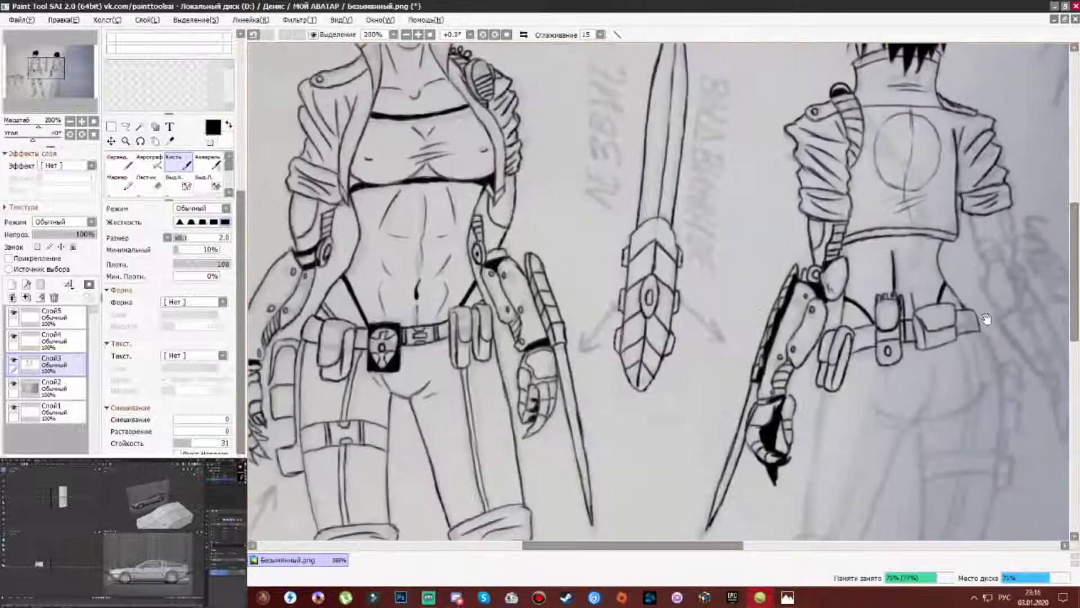
scroll(622, 341, "up", 5)
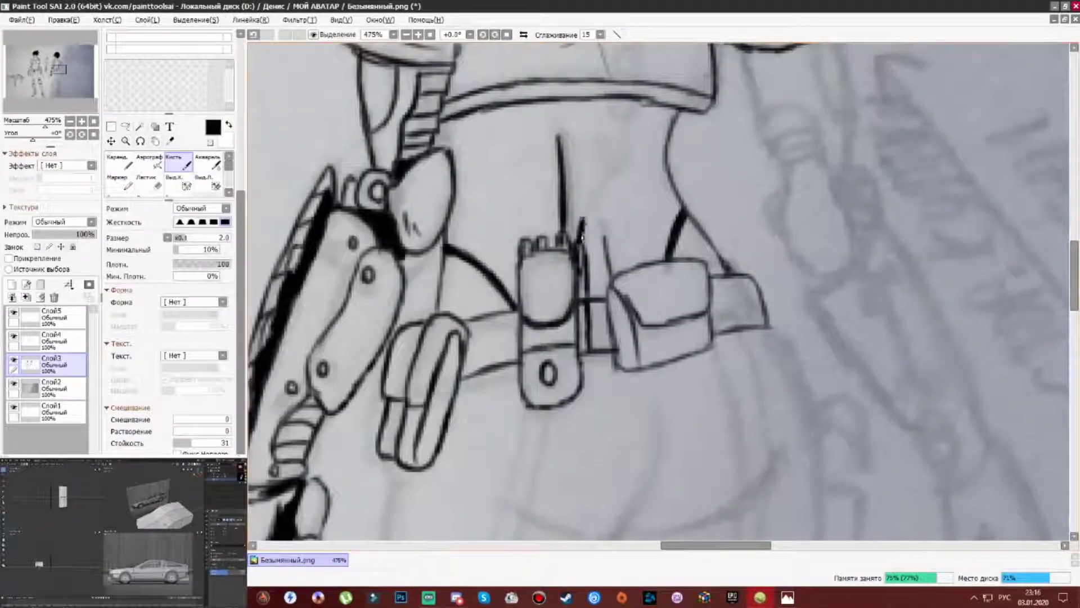
scroll(600, 206, "down", 1)
scroll(600, 207, "up", 8)
scroll(607, 267, "down", 10)
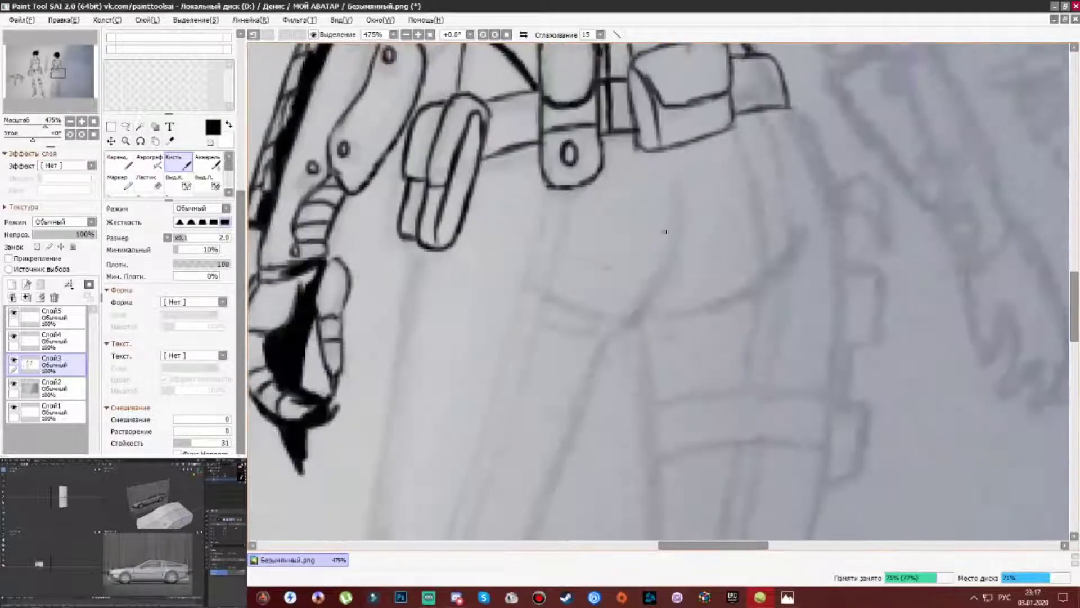
Ink the buttock curves and creases and the outer and inner contours of the back view's left thigh.
left_click_drag(804, 220, 657, 317)
left_click_drag(453, 378, 504, 249)
left_click_drag(445, 267, 424, 461)
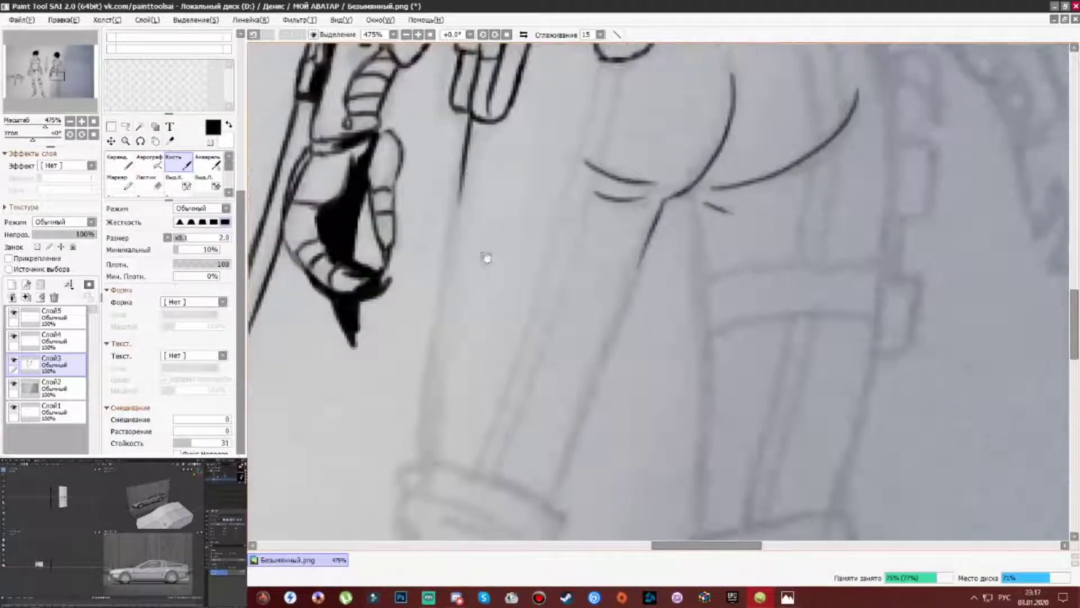
left_click_drag(647, 250, 551, 505)
scroll(581, 196, "up", 3)
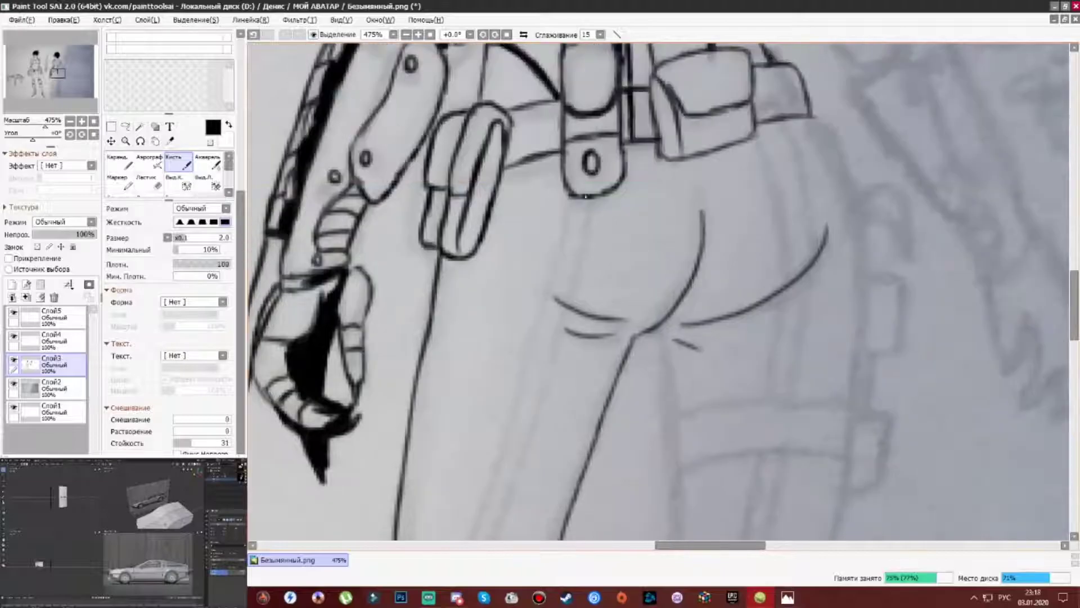
Ink the double trouser seam down the back of the left leg, starting below the radio holster.
left_click_drag(578, 192, 519, 384)
scroll(519, 384, "down", 3)
left_click_drag(532, 289, 460, 484)
left_click_drag(608, 73, 477, 486)
scroll(586, 371, "down", 2)
Ink the inner and outer contours of the back view's right leg and the strap around its thigh.
left_click_drag(582, 165, 562, 442)
scroll(562, 443, "up", 3)
left_click_drag(653, 120, 600, 289)
scroll(644, 387, "down", 3)
mouse_move(655, 251)
left_mouse_down()
mouse_move(645, 386)
mouse_move(585, 446)
left_mouse_up()
left_click_drag(444, 277, 619, 241)
left_click_drag(446, 222, 586, 188)
Ink the double trouser seam down the right leg, above and below the thigh strap.
scroll(552, 335, "up", 6)
left_click_drag(573, 325, 549, 478)
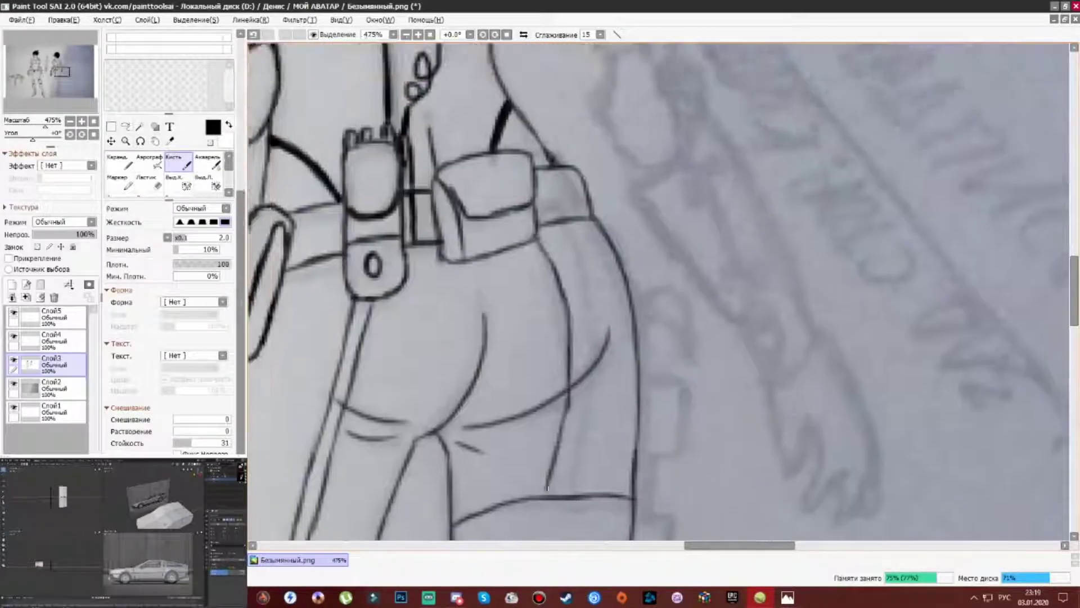
left_click_drag(581, 384, 543, 497)
scroll(543, 497, "down", 7)
left_click_drag(514, 290, 483, 463)
left_click_drag(549, 244, 516, 372)
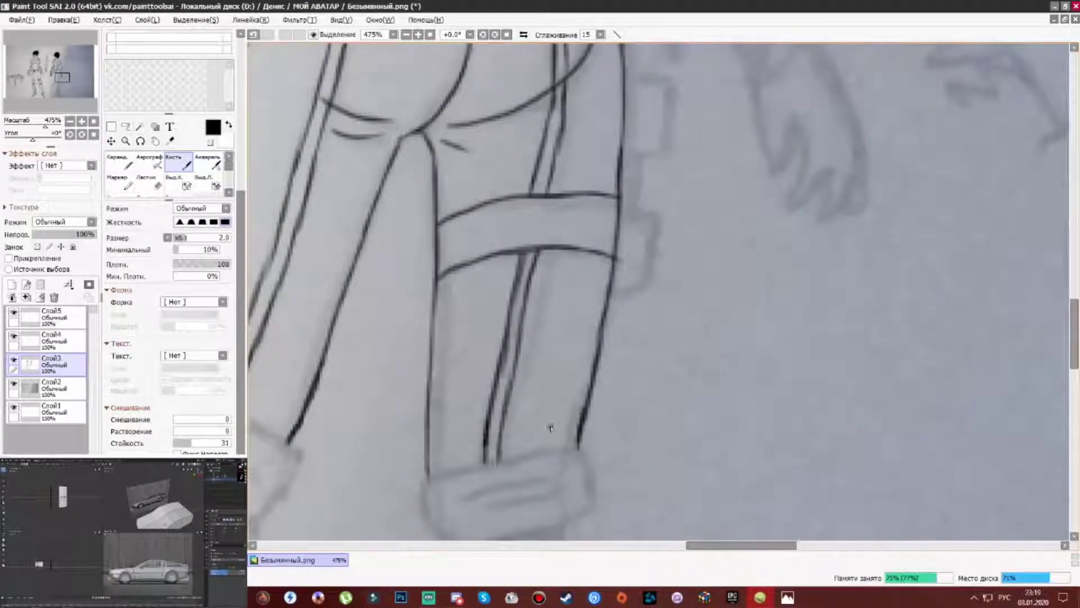
Ink the folded trouser cuff of the back view's right leg with a few fabric creases.
scroll(501, 462, "down", 2)
scroll(477, 449, "right", 1)
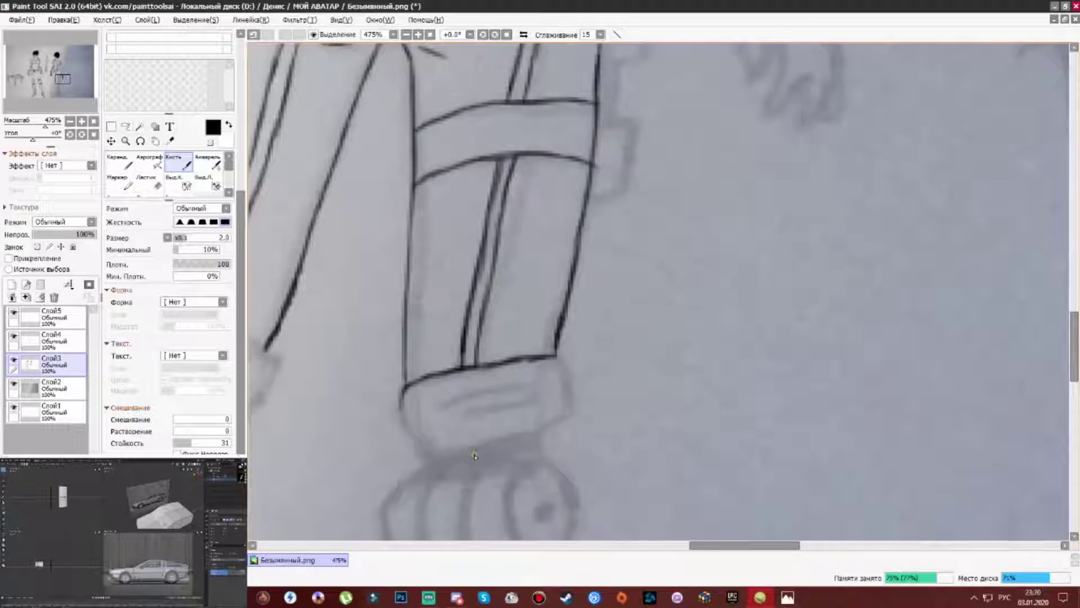
left_click_drag(437, 400, 533, 365)
left_click_drag(434, 426, 527, 395)
left_click_drag(476, 435, 527, 396)
scroll(558, 344, "down", 2)
scroll(558, 344, "left", 1)
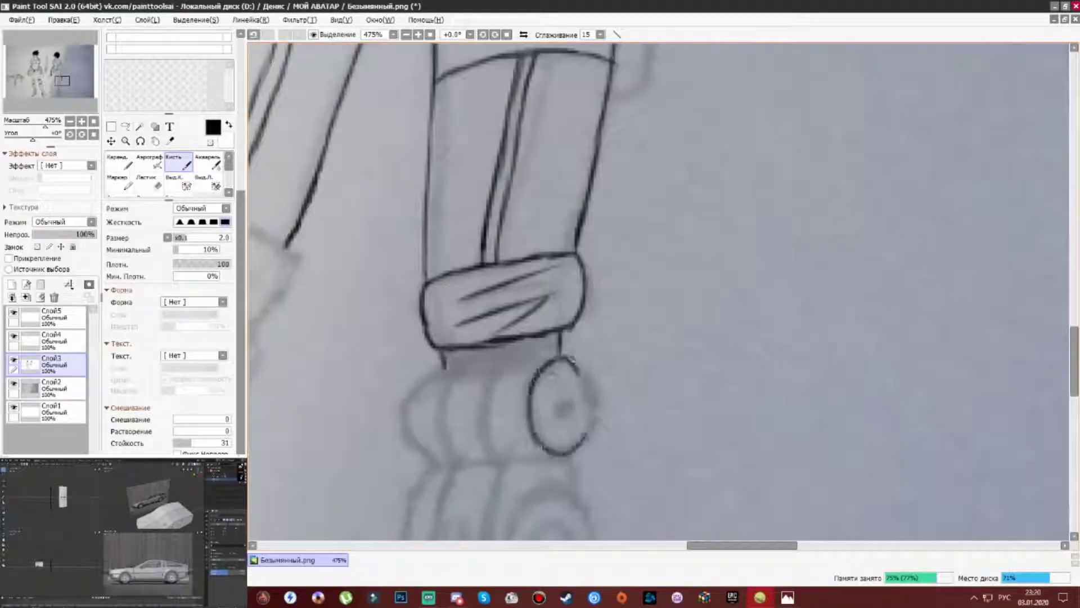
Ink the right leg's cylindrical knee joint with vertical bands, a round end cap and a black centre dot.
scroll(526, 293, "down", 4)
scroll(526, 293, "left", 1)
left_click_drag(449, 259, 577, 245)
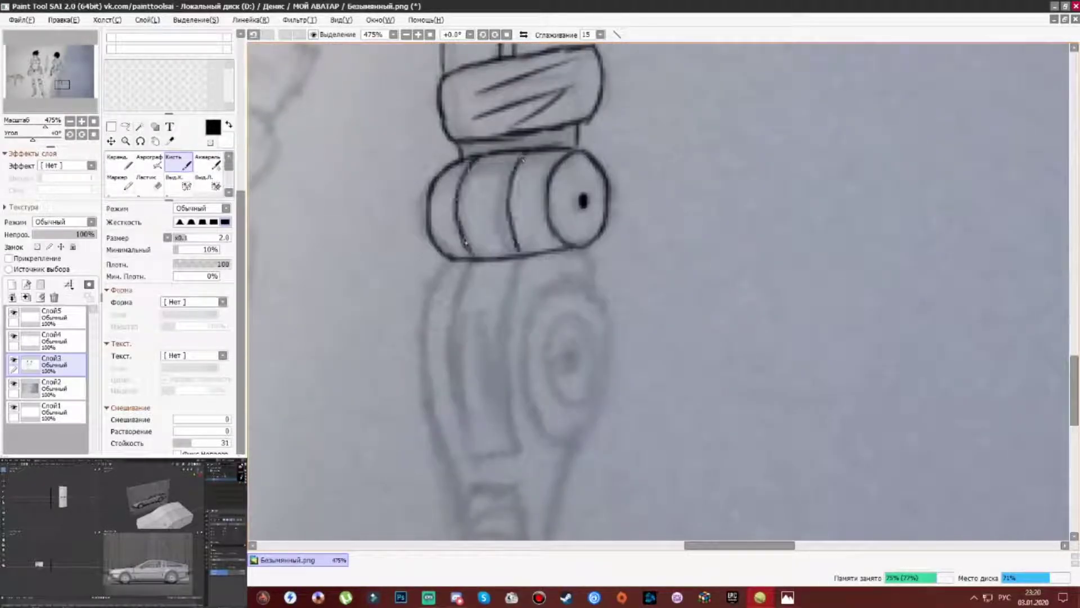
Ink the outer contour of the right mechanical calf and the large oval disc on its side.
scroll(509, 348, "down", 3)
scroll(509, 347, "left", 1)
mouse_move(475, 113)
left_mouse_down()
mouse_move(460, 303)
mouse_move(484, 394)
left_mouse_up()
left_click_drag(610, 100, 615, 133)
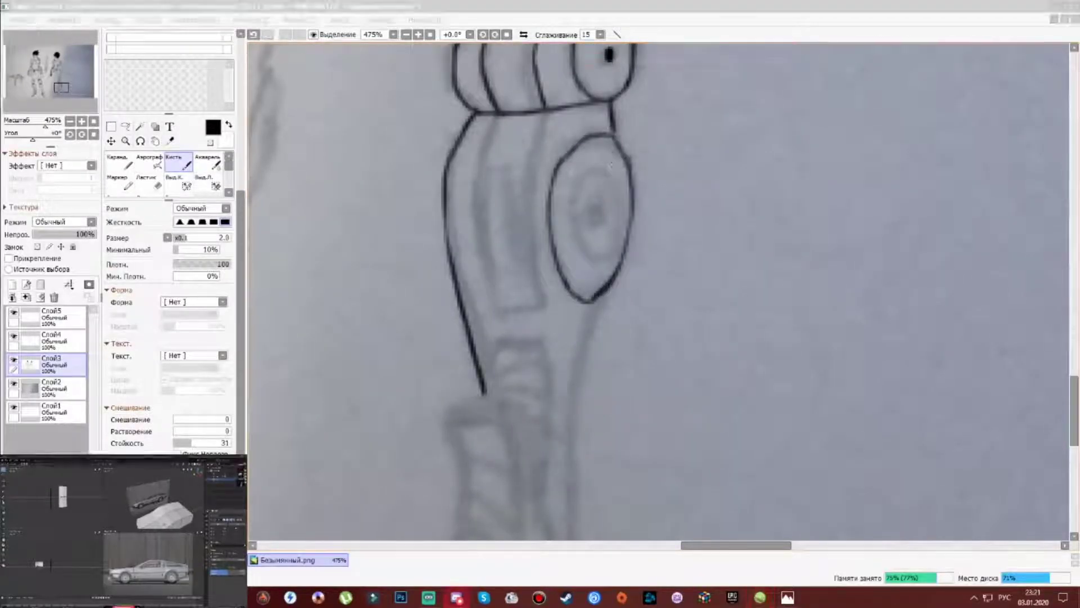
scroll(658, 292, "up", 4)
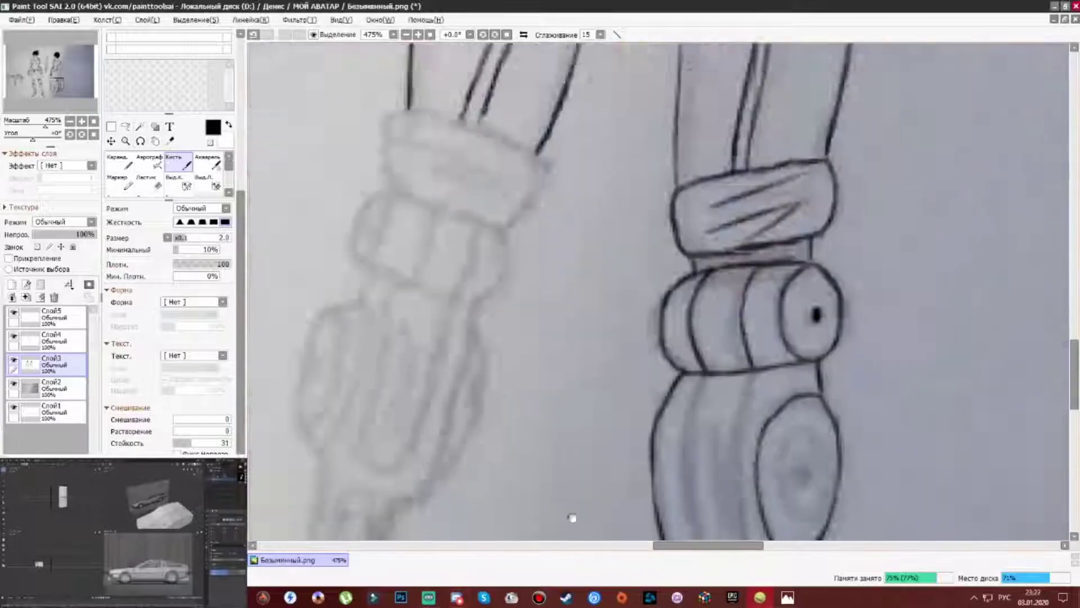
Ink the inner ring and centre dot of the right calf's disc, the recessed calf panel and the tapering contours below.
scroll(659, 293, "down", 3)
left_click_drag(670, 235, 625, 304)
scroll(636, 346, "up", 1)
scroll(636, 346, "left", 1)
left_click_drag(632, 245, 585, 437)
scroll(596, 428, "down", 4)
mouse_move(568, 343)
left_mouse_down()
mouse_move(612, 297)
mouse_move(618, 445)
left_mouse_up()
left_click_drag(670, 248, 632, 369)
Ink the right shin's rounded slot, the shin guard's end, the heel piston housing and the round ankle joint.
scroll(633, 370, "down", 3)
scroll(632, 370, "right", 1)
left_click_drag(619, 265, 616, 467)
mouse_move(514, 348)
left_mouse_down()
mouse_move(493, 398)
mouse_move(590, 392)
mouse_move(538, 404)
mouse_move(541, 429)
left_mouse_up()
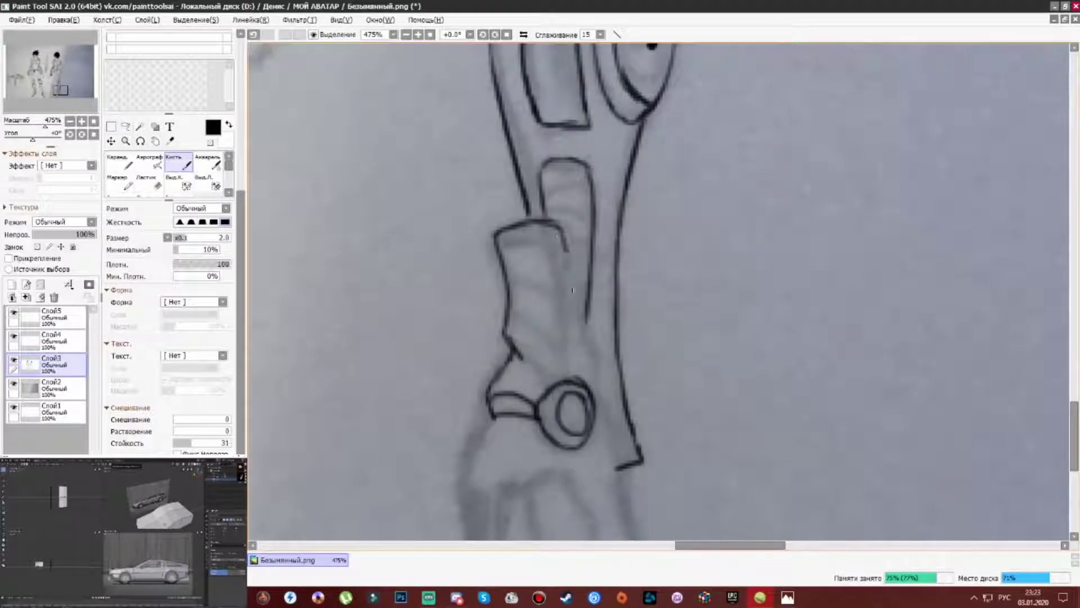
left_click_drag(557, 236, 586, 380)
left_click_drag(497, 239, 564, 383)
Ink the right mechanical foot with its arched sole, clawed toes and high heel, shading the heel in black.
scroll(576, 329, "down", 3)
scroll(577, 329, "right", 1)
mouse_move(578, 234)
left_mouse_down()
mouse_move(612, 394)
mouse_move(636, 436)
left_mouse_up()
left_click_drag(479, 284, 458, 445)
left_click_drag(580, 397, 616, 464)
left_click_drag(514, 357, 611, 471)
left_click_drag(460, 447, 493, 447)
left_click_drag(467, 444, 474, 407)
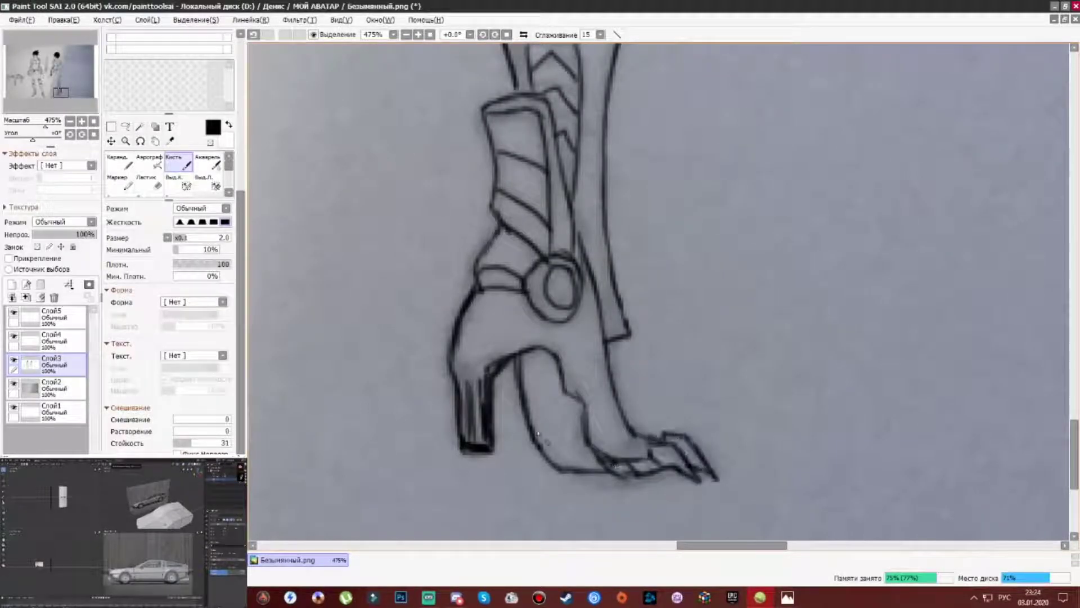
Fill the gap between the right foot's heel and sole with black.
left_click_drag(554, 370, 529, 381)
mouse_move(580, 412)
left_mouse_down()
mouse_move(555, 464)
mouse_move(592, 462)
left_mouse_up()
scroll(477, 482, "down", 5)
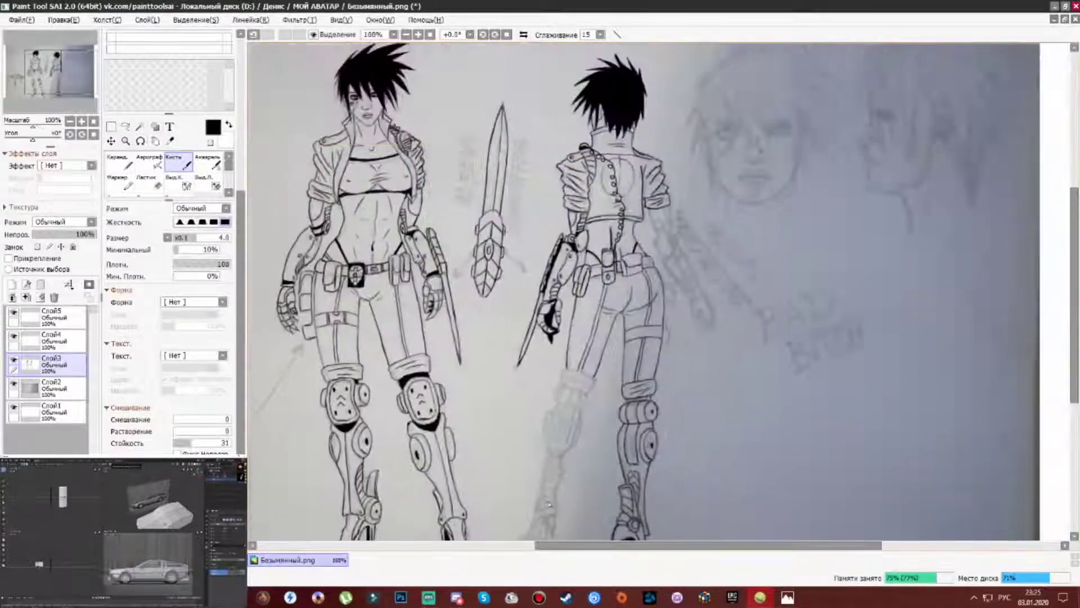
Ink the folded trouser cuff with creases on the back view's left leg.
scroll(677, 212, "up", 5)
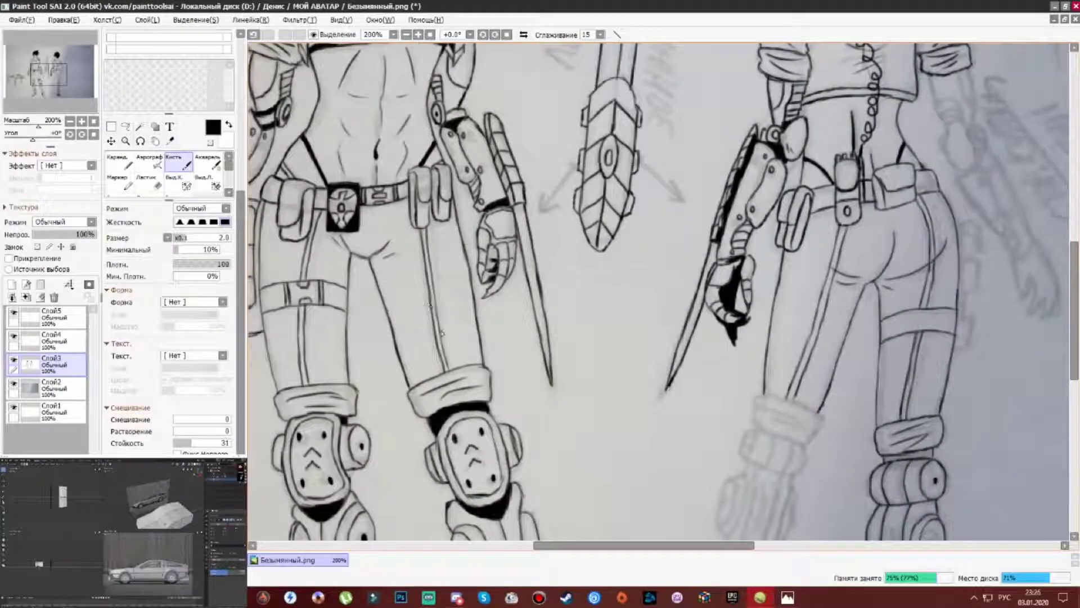
left_click_drag(429, 306, 468, 540)
left_click_drag(641, 447, 514, 109)
scroll(514, 109, "up", 5)
left_click_drag(514, 281, 514, 112)
scroll(477, 385, "down", 3)
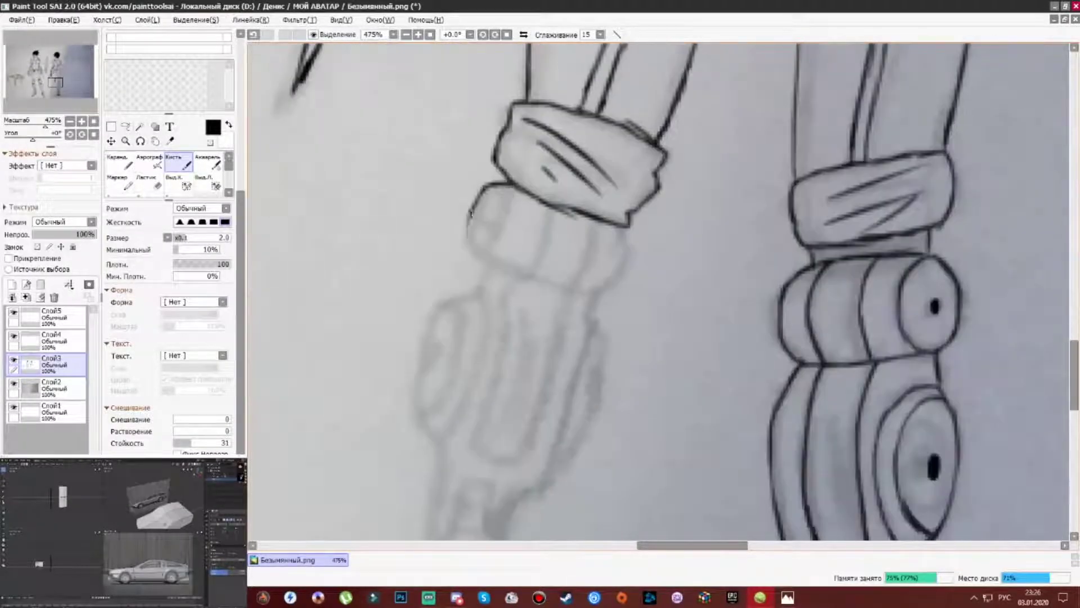
Ink the left leg's banded knee cylinder with its round end cap and black dot.
scroll(573, 350, "down", 4)
scroll(573, 350, "down", 1)
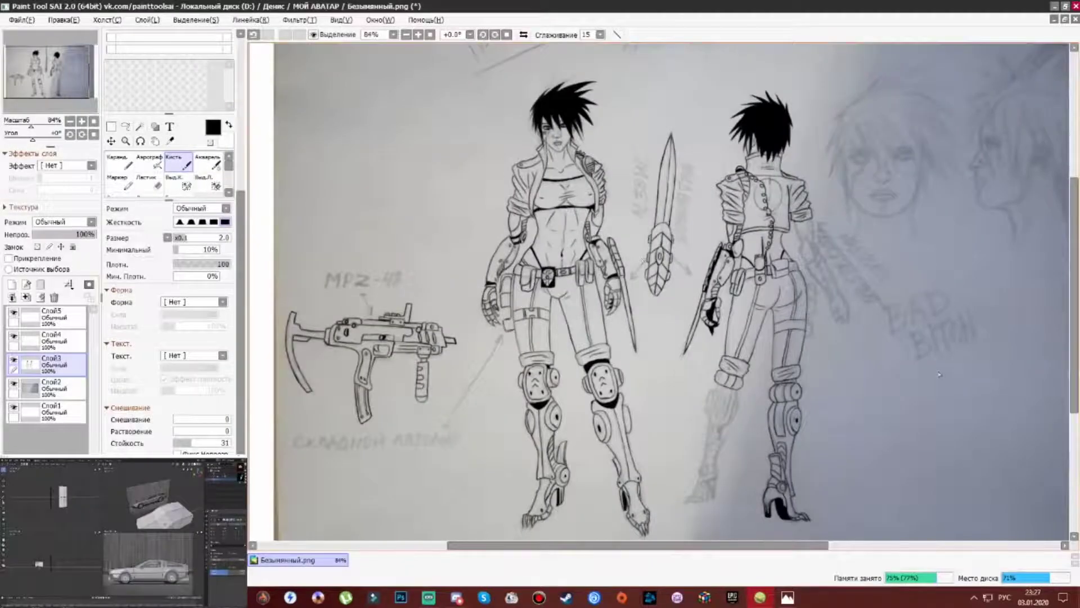
scroll(639, 361, "up", 8)
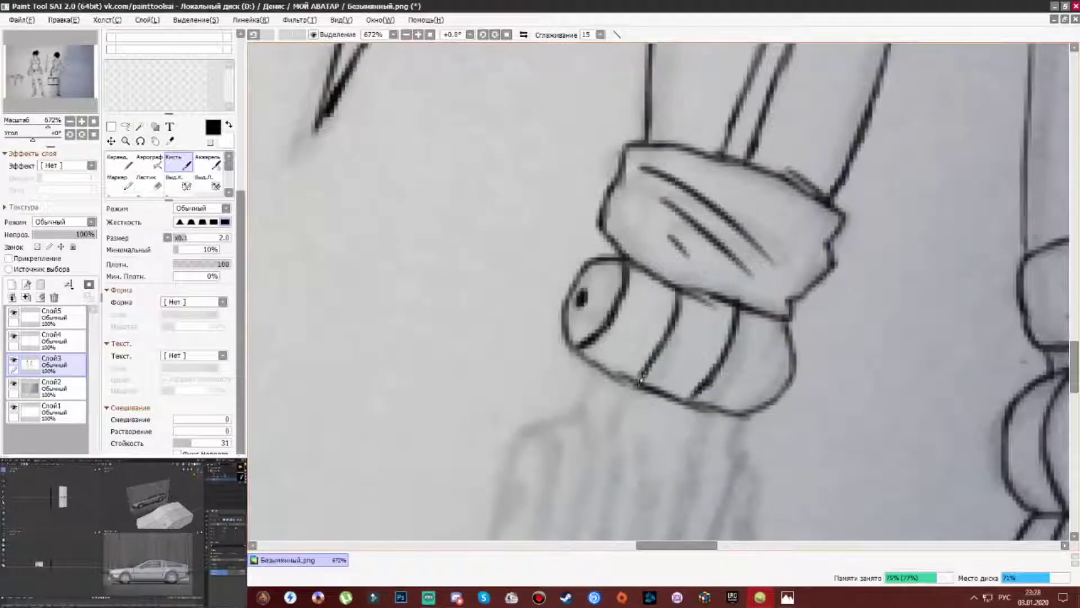
Ink the left calf's outer contour and its side disc with an inner rim and a black centre.
left_click_drag(603, 505, 598, 277)
mouse_move(579, 142)
left_mouse_down()
mouse_move(485, 316)
mouse_move(515, 393)
left_mouse_up()
left_click_drag(585, 182, 525, 388)
left_click_drag(598, 387, 490, 413)
mouse_move(394, 385)
left_mouse_down()
mouse_move(430, 290)
mouse_move(444, 205)
left_mouse_up()
left_click_drag(397, 281, 388, 303)
Ink the inner contour and the narrow curved side plate of the left mechanical calf.
mouse_move(761, 457)
left_mouse_down()
mouse_move(688, 362)
mouse_move(713, 469)
left_mouse_up()
mouse_move(580, 222)
left_mouse_down()
mouse_move(557, 425)
mouse_move(503, 488)
left_mouse_up()
left_click_drag(574, 278, 502, 485)
left_click_drag(545, 188, 618, 258)
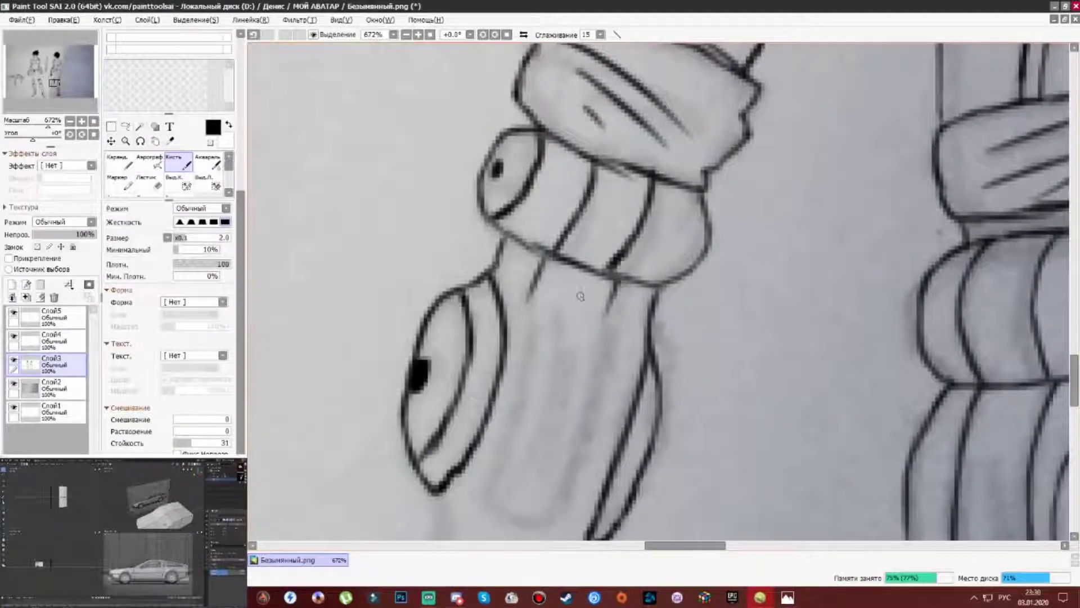
Ink the recessed centre panel and the lower tapering edges of the left mechanical calf.
left_click_drag(569, 308, 590, 186)
left_click_drag(557, 253, 517, 383)
left_click_drag(637, 188, 625, 248)
left_click_drag(631, 405, 688, 277)
left_click_drag(661, 301, 602, 414)
left_click_drag(526, 247, 501, 397)
mouse_move(624, 299)
left_mouse_down()
mouse_move(624, 176)
mouse_move(621, 261)
left_mouse_up()
left_click_drag(595, 166, 529, 253)
Ink the two small boxy pouches on the outer side of the back view's right thigh.
scroll(541, 256, "down", 8)
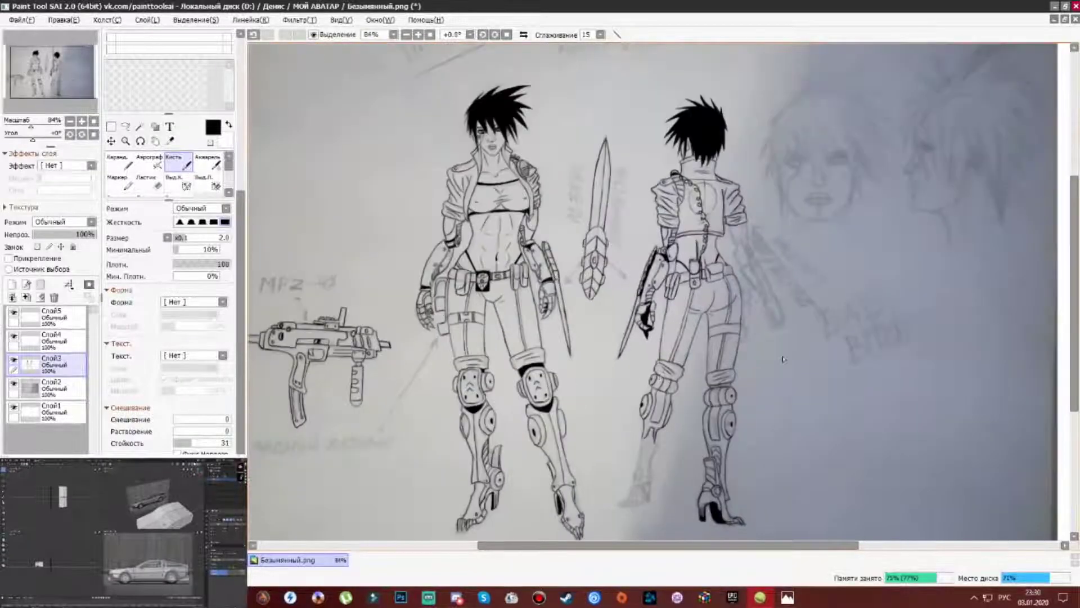
scroll(783, 358, "up", 3)
scroll(670, 212, "down", 1)
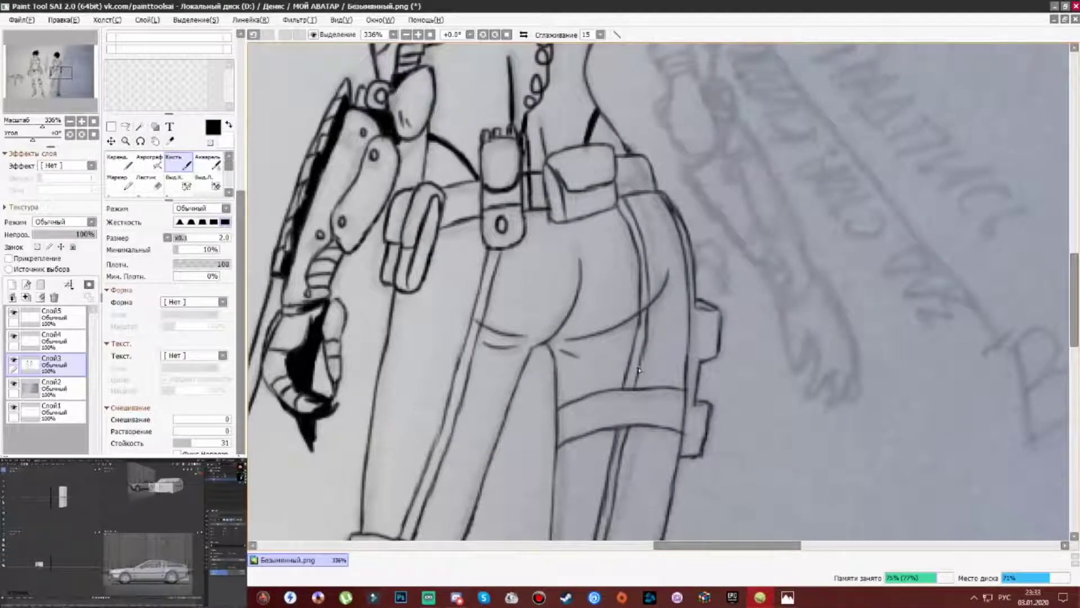
Ink the ankle disc, the front edge of the foot and the rear ankle contour on the back view's left leg.
scroll(639, 370, "down", 5)
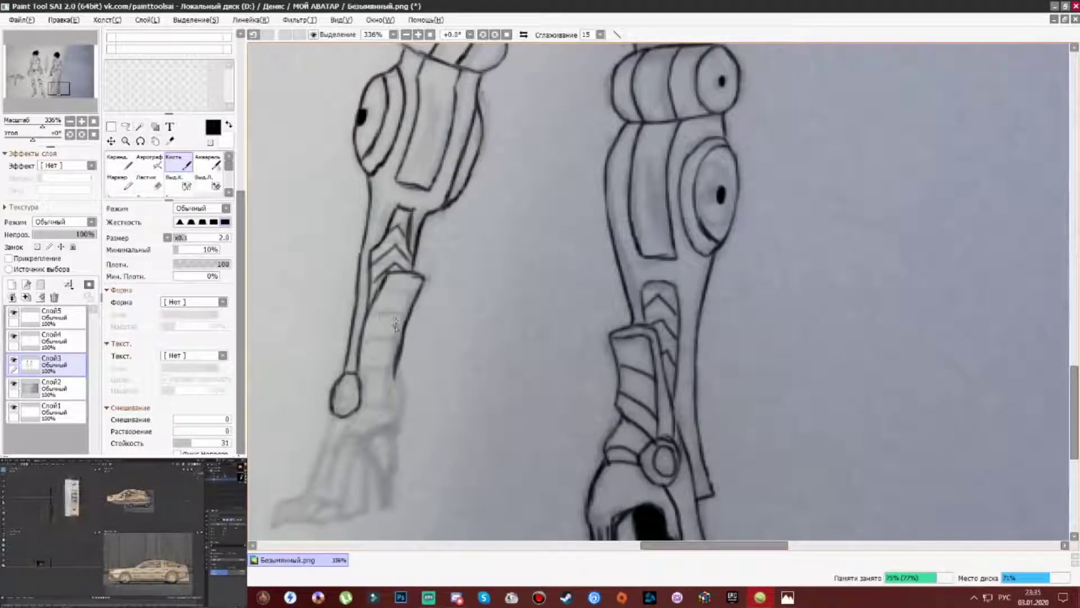
scroll(395, 324, "down", 2)
left_click_drag(376, 330, 348, 392)
left_click_drag(399, 281, 405, 306)
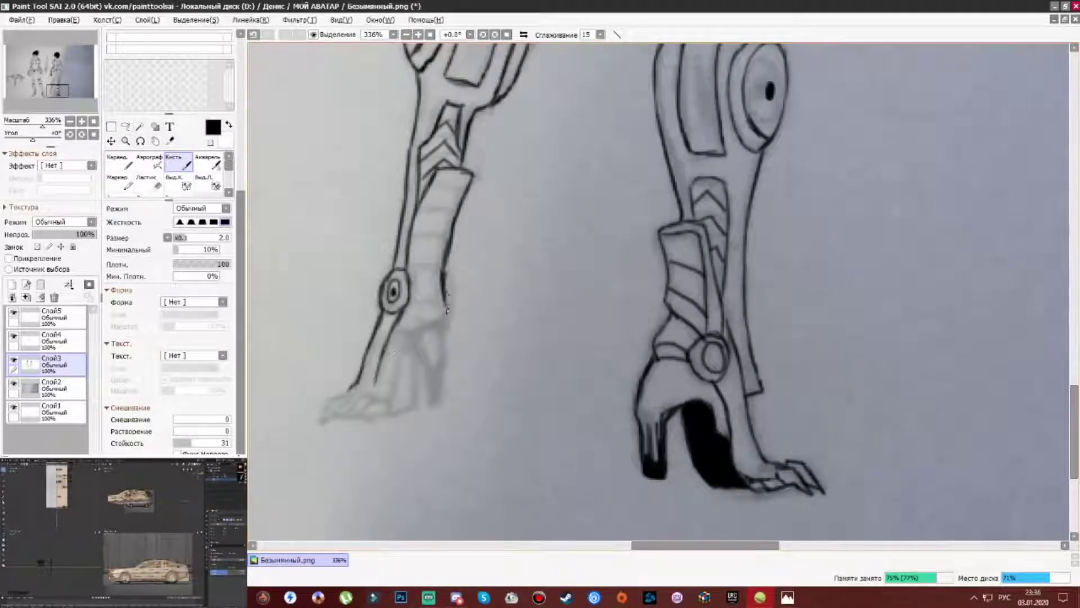
Ink the pointed toes, sole, high heel and segmented ankle bands of the back view's left foot.
mouse_move(375, 373)
left_mouse_down()
mouse_move(372, 408)
mouse_move(334, 419)
mouse_move(413, 344)
left_mouse_up()
left_click_drag(376, 406, 403, 392)
mouse_move(404, 307)
left_mouse_down()
mouse_move(397, 332)
mouse_move(443, 307)
left_mouse_up()
left_click_drag(429, 360, 438, 401)
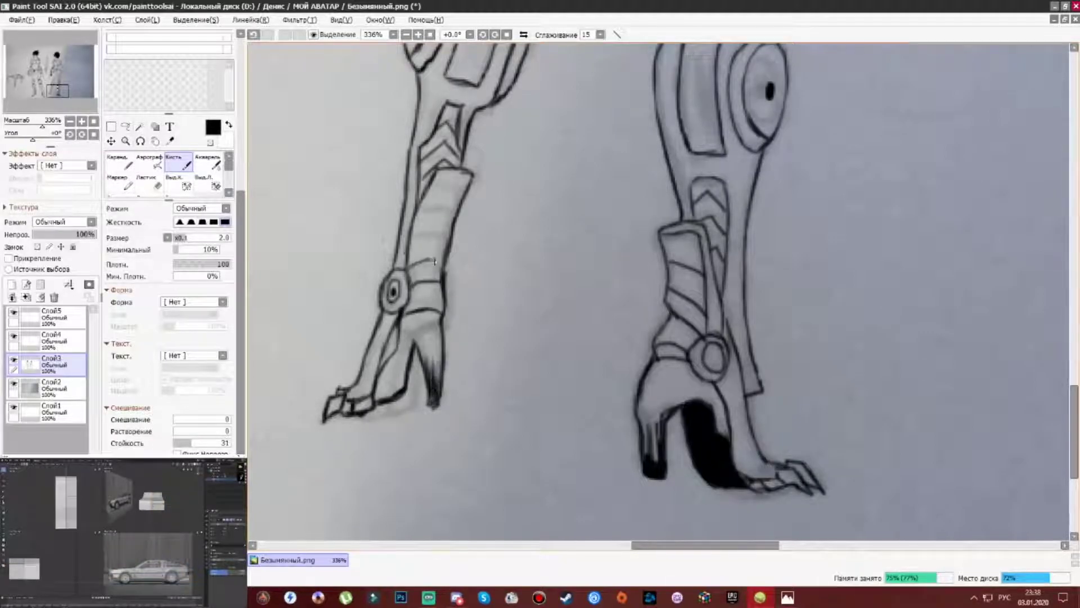
mouse_move(380, 318)
left_mouse_down()
mouse_move(427, 390)
mouse_move(419, 353)
left_mouse_up()
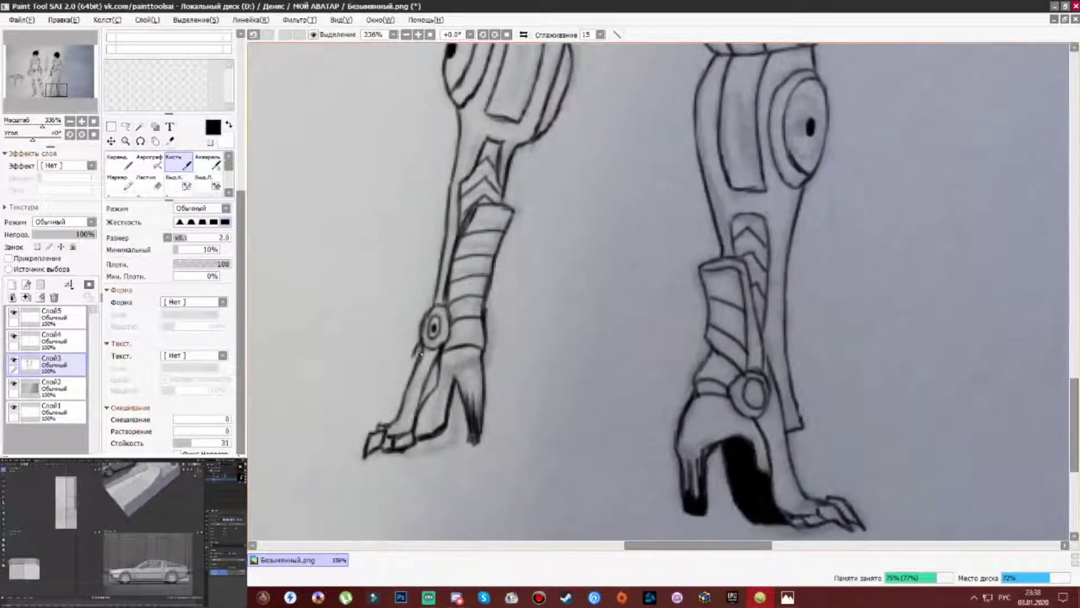
Fill the gap beneath the arch of the back view's left foot with solid black, using brush size 4.
scroll(456, 360, "down", 1)
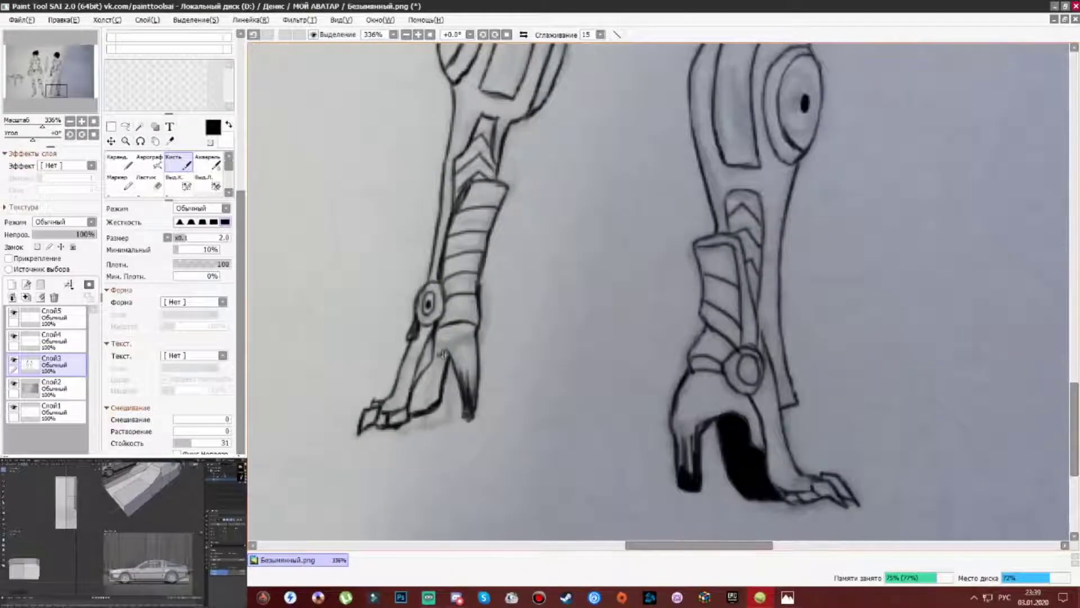
left_click_drag(442, 370, 416, 390)
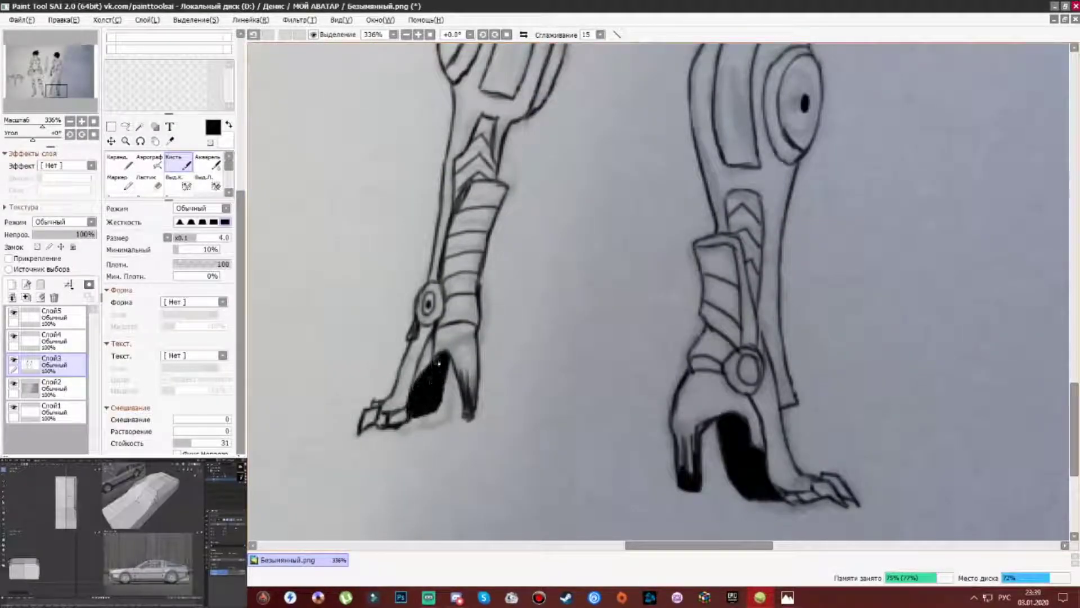
scroll(570, 362, "down", 2)
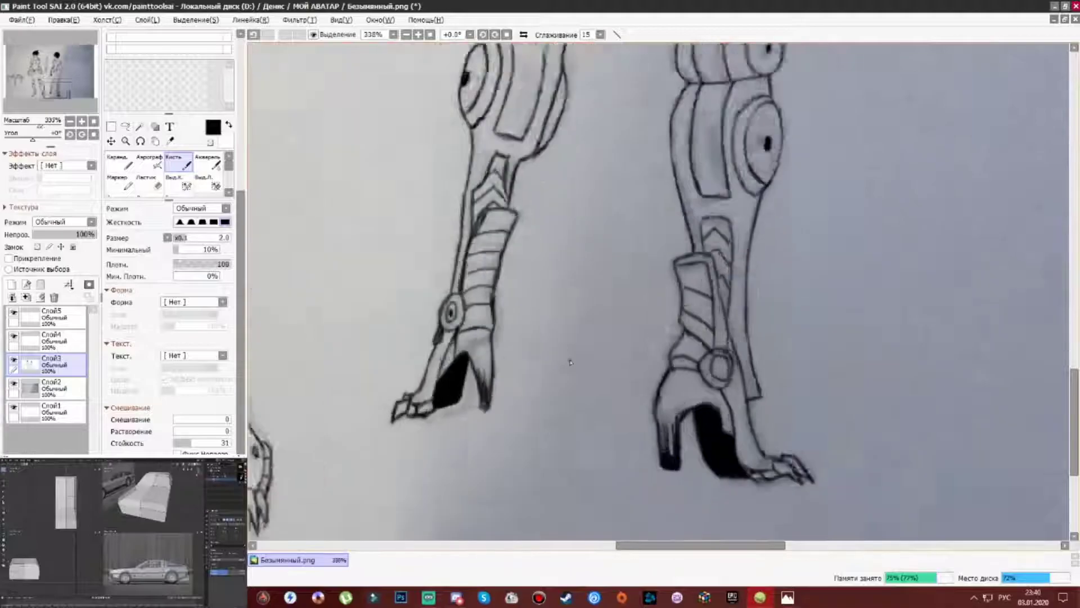
Ink the elbow cap, the riveted forearm plates and the ribbed wrist of the back view's right arm.
scroll(570, 362, "up", 2)
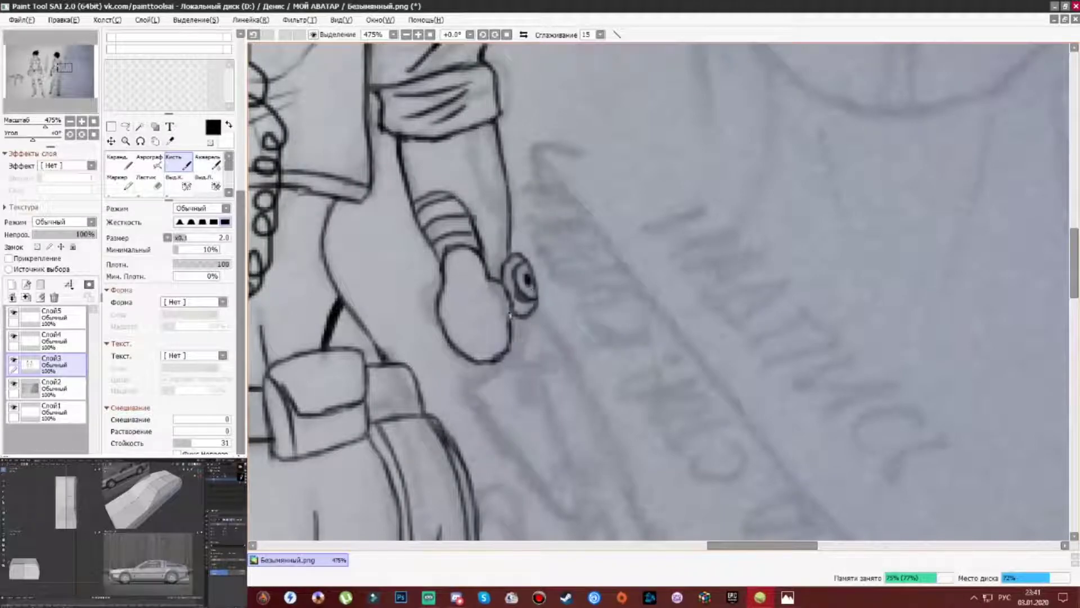
scroll(487, 207, "down", 3)
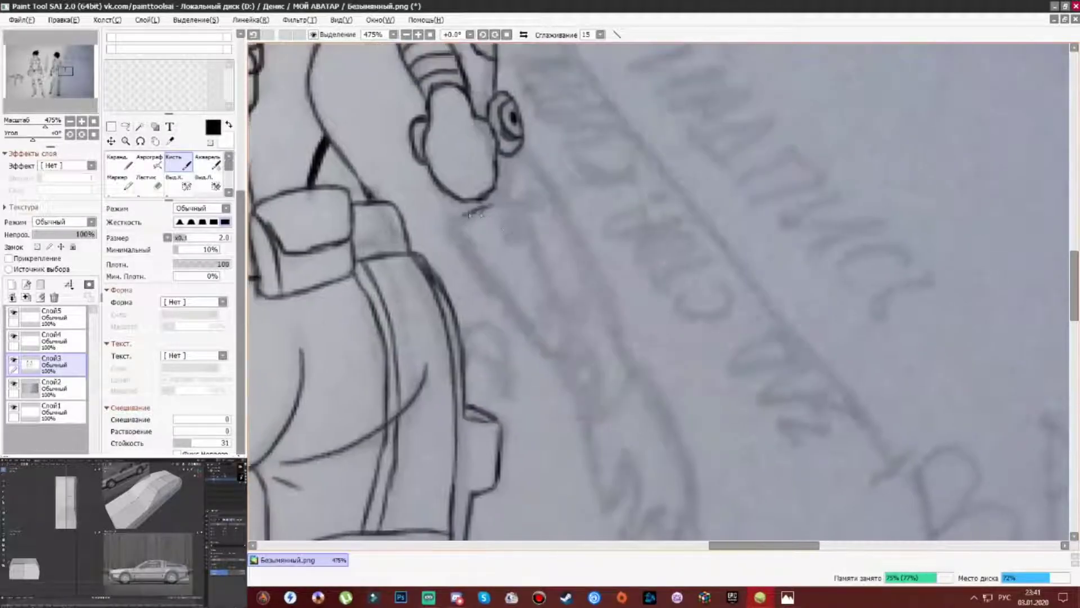
left_click_drag(490, 204, 563, 311)
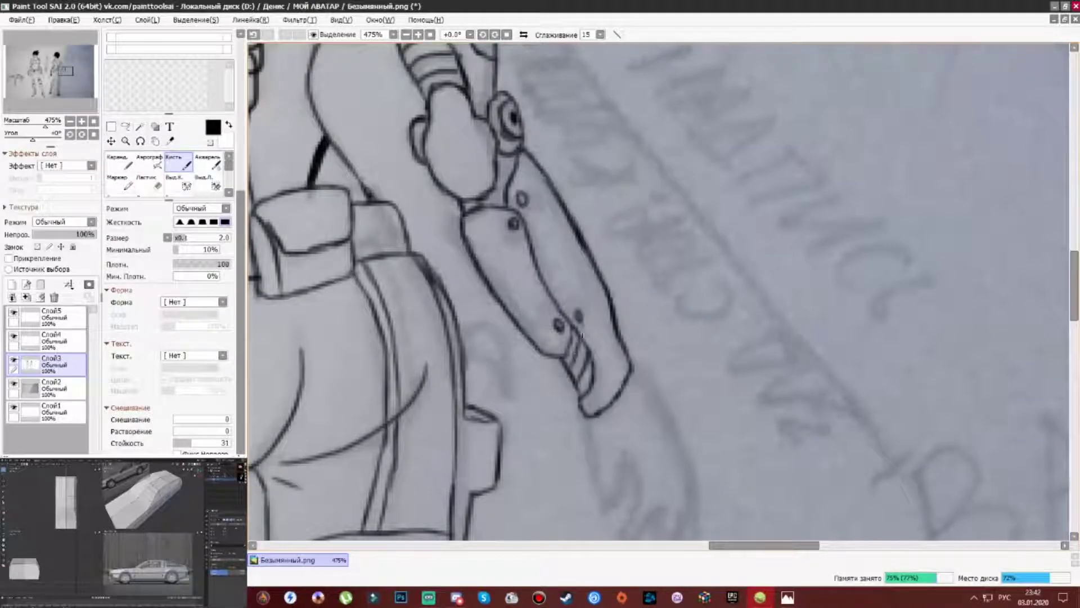
Ink the back view's clawed right hand below the wrist and fill it with solid black using a larger brush.
scroll(574, 245, "down", 3)
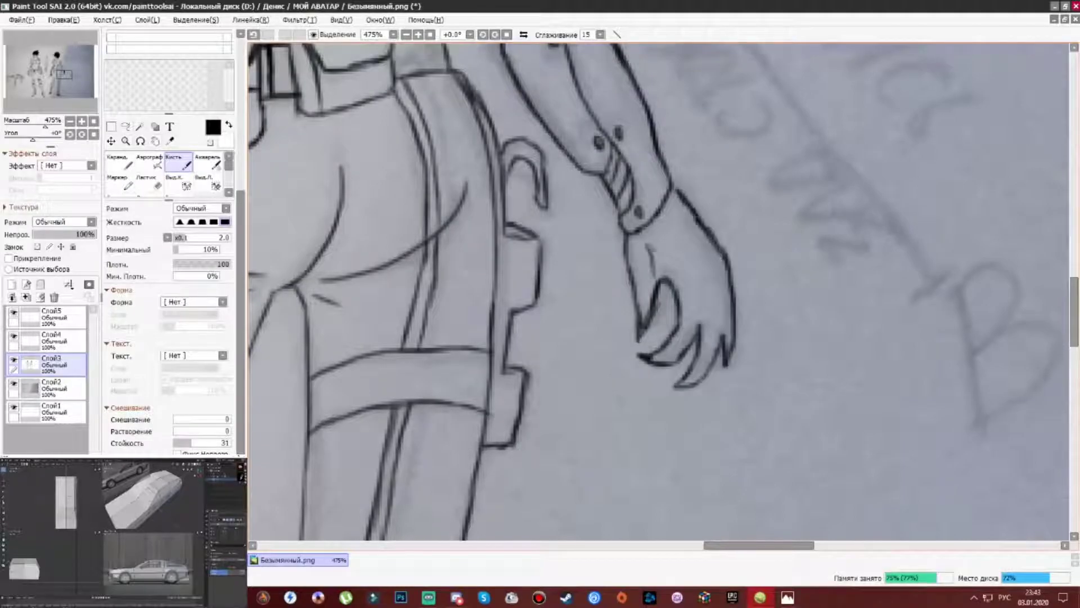
scroll(599, 329, "up", 1)
key("bracketright")
key("bracketright")
key("bracketright")
key("bracketright")
key("bracketright")
mouse_move(616, 287)
left_mouse_down()
mouse_move(619, 383)
mouse_move(692, 337)
mouse_move(687, 398)
mouse_move(675, 320)
mouse_move(626, 304)
left_mouse_up()
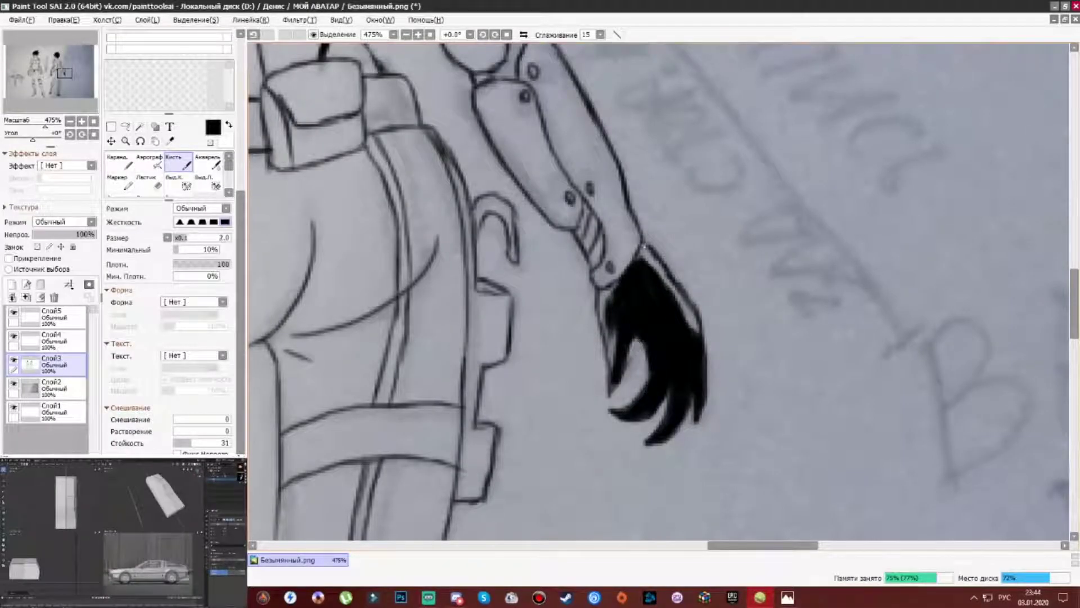
Hide the pencil sketch layer Слой2 and move the gun drawing to the canvas's upper-left area.
scroll(644, 246, "down", 6)
left_click(14, 387)
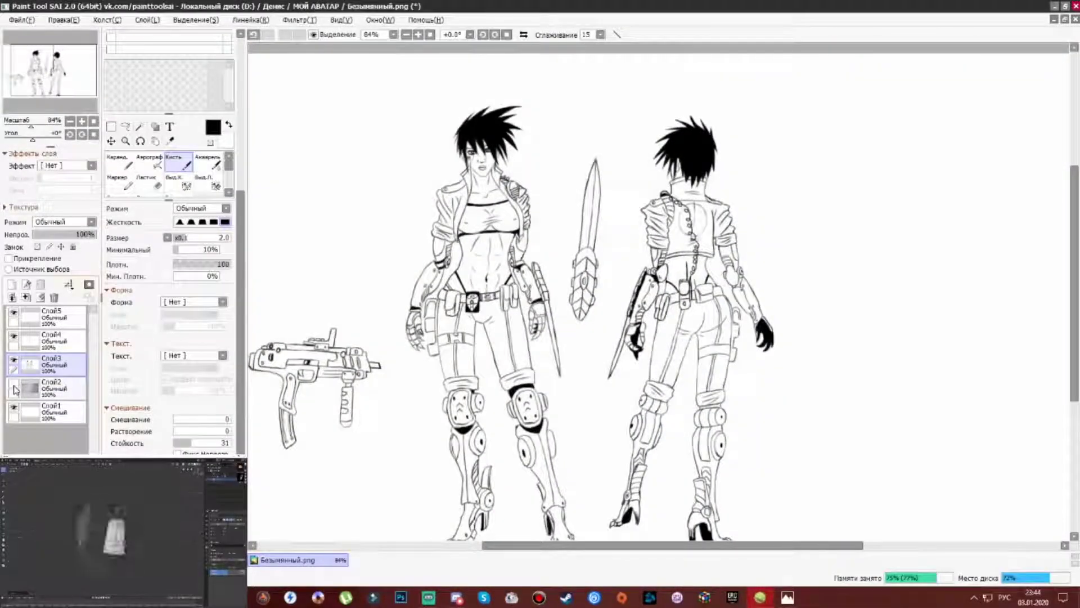
mouse_move(334, 310)
left_mouse_down()
mouse_move(438, 288)
mouse_move(387, 288)
mouse_move(387, 188)
mouse_move(418, 155)
left_mouse_up()
key("ctrl+t")
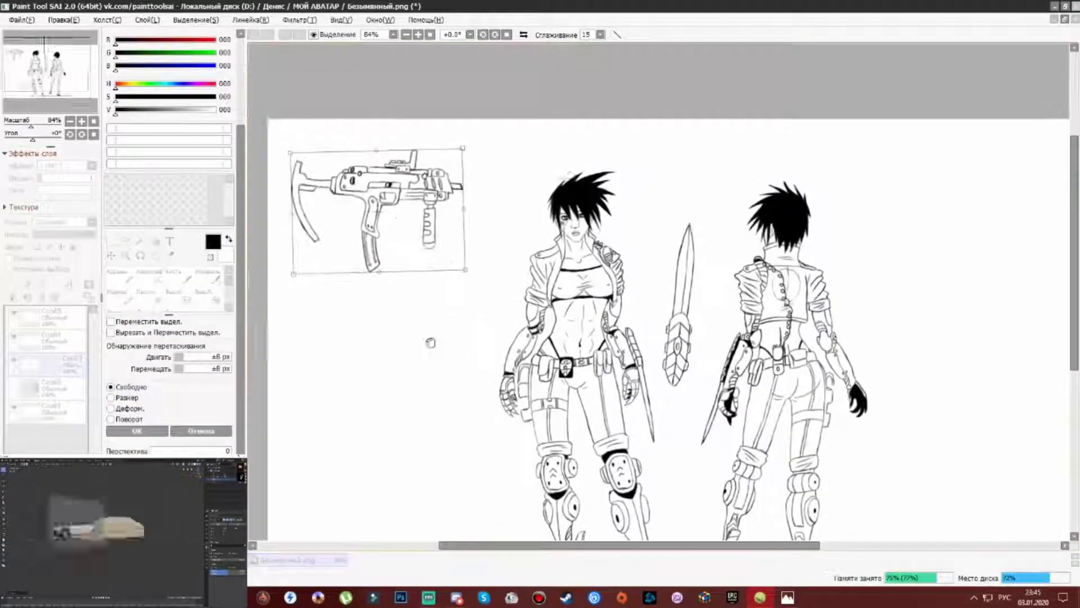
key("Return")
Select the blade drawing between the two figures, rotate it to horizontal and place it beneath the gun.
left_click_drag(701, 304, 696, 299)
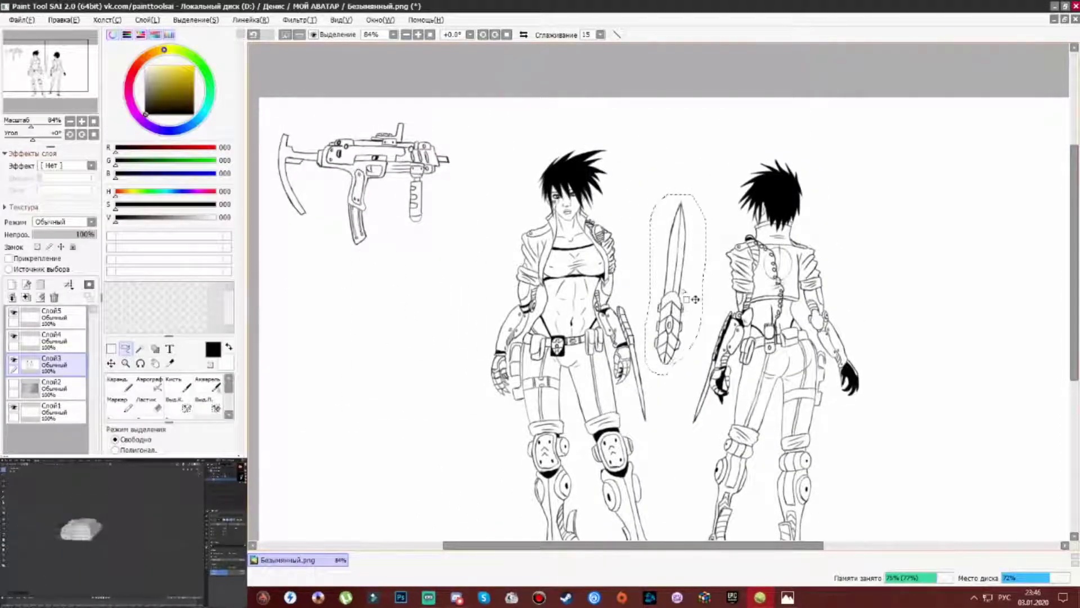
key("ctrl+d")
scroll(698, 304, "up", 2)
key("ctrl+t")
left_click_drag(728, 185, 381, 342)
scroll(506, 281, "left", 5)
left_click_drag(585, 292, 747, 181)
key("Return")
Fill the gap between the trouser cuff and the knee joint of the back view's right leg with black.
scroll(411, 276, "down", 2)
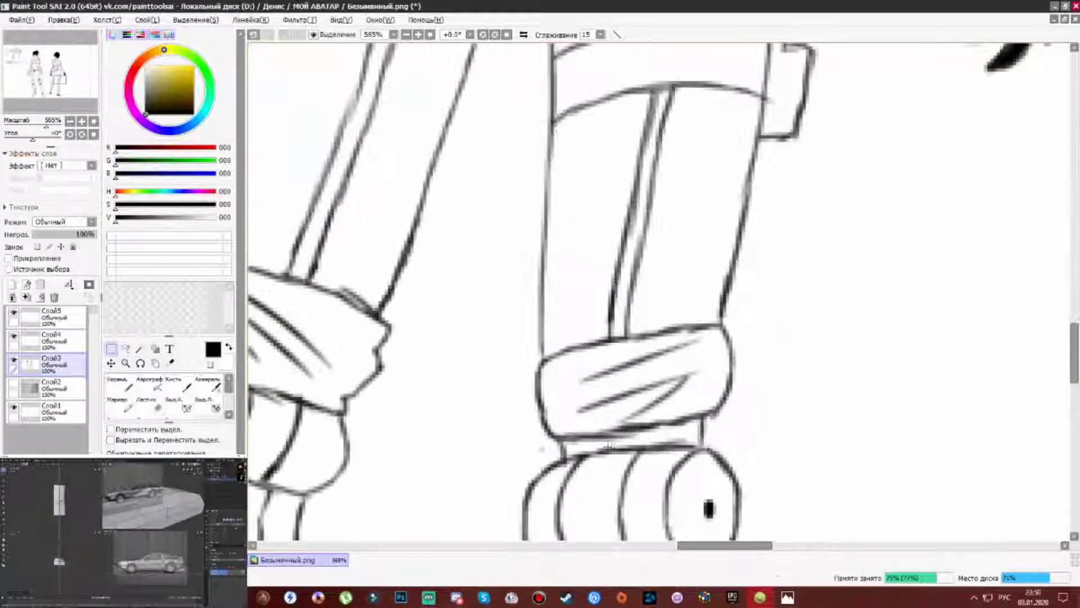
key("b")
left_click_drag(592, 447, 700, 439)
scroll(618, 372, "down", 5)
scroll(566, 363, "up", 4)
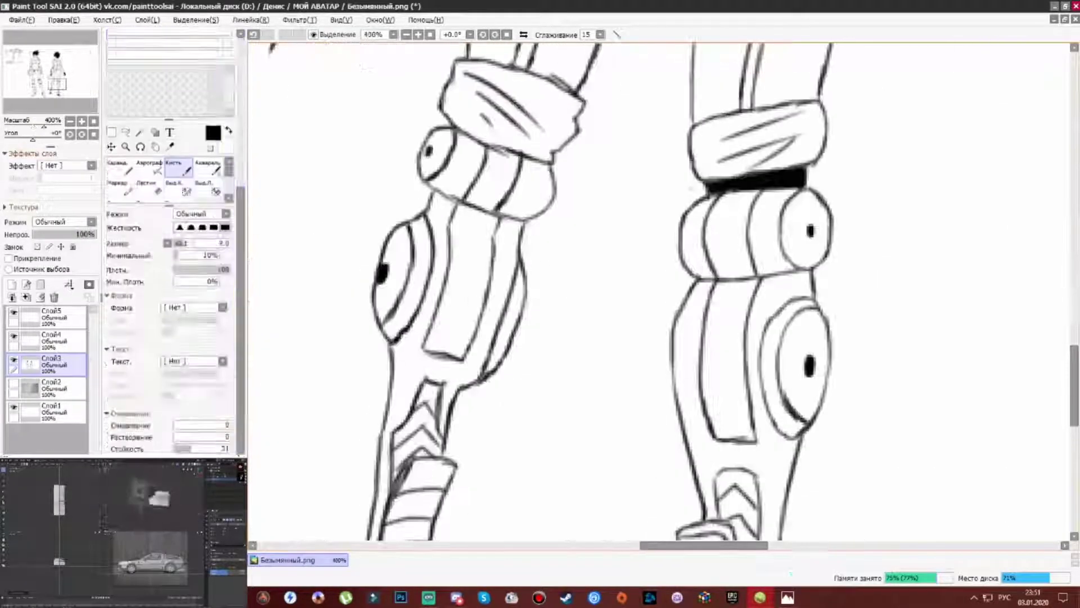
Fill the central knee band and the recessed calf panel of the back view's right leg with solid black.
mouse_move(686, 267)
left_mouse_down()
mouse_move(653, 315)
mouse_move(667, 292)
left_mouse_up()
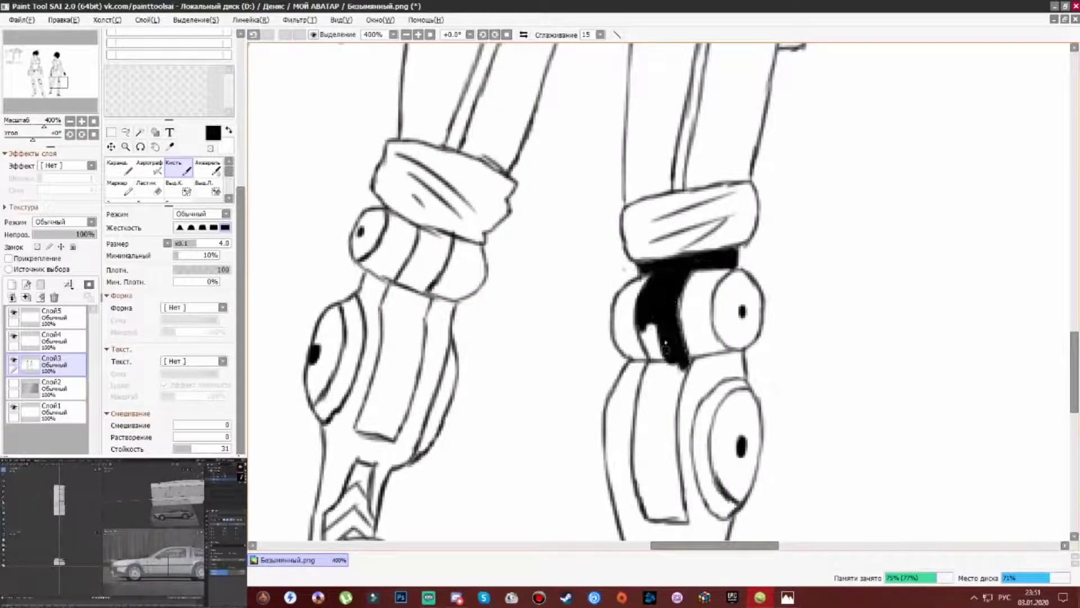
left_click_drag(656, 374, 672, 472)
scroll(670, 416, "down", 3)
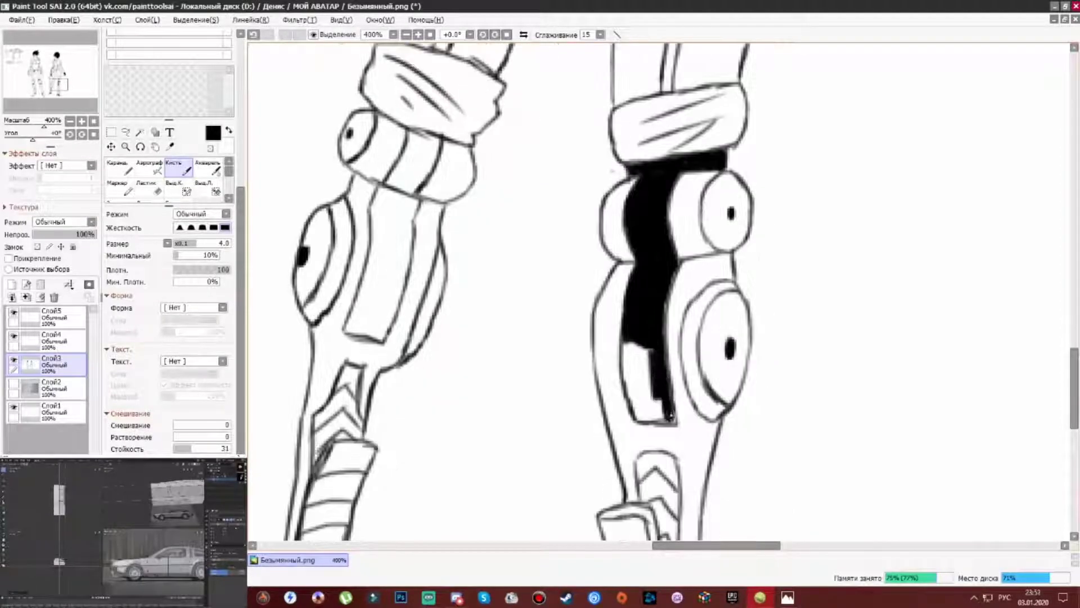
left_click_drag(631, 358, 653, 414)
Fill the back view's left knee band and calf panel, plus the gap at the right elbow, with solid black.
scroll(562, 281, "up", 2)
mouse_move(464, 209)
left_mouse_down()
mouse_move(431, 284)
mouse_move(405, 304)
mouse_move(417, 360)
mouse_move(380, 412)
mouse_move(410, 400)
left_mouse_up()
scroll(411, 401, "down", 5)
scroll(540, 332, "up", 8)
left_click_drag(608, 236, 544, 338)
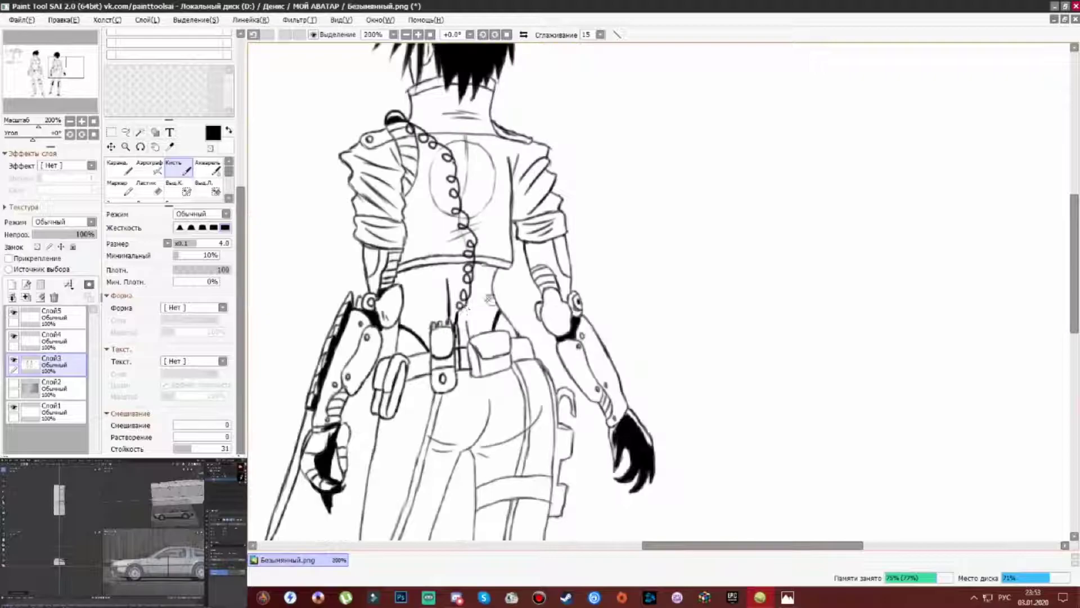
Add a new layer beneath the line art and paint light peach skin over one side of the front view's face.
scroll(540, 281, "down", 4)
scroll(374, 233, "up", 6)
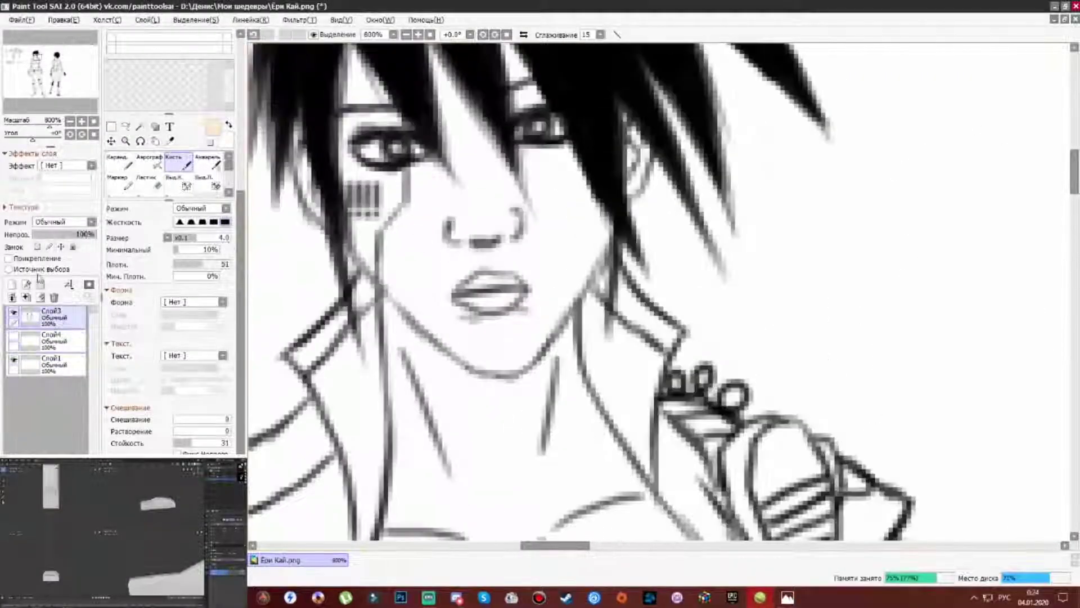
key("ctrl+shift+n")
scroll(354, 75, "down", 2)
mouse_move(337, 180)
left_mouse_down()
mouse_move(360, 259)
mouse_move(394, 304)
mouse_move(428, 236)
mouse_move(435, 166)
mouse_move(425, 337)
left_mouse_up()
scroll(435, 167, "up", 2)
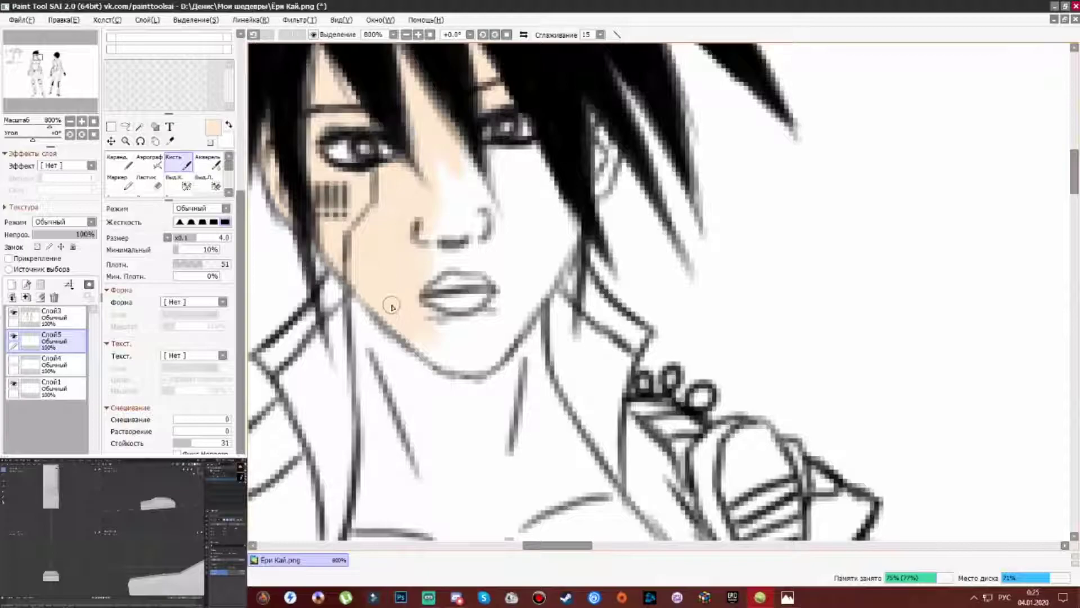
Paint the rest of the front view's face, the neck and the exposed upper chest with light peach skin.
scroll(331, 176, "up", 2)
mouse_move(377, 380)
left_mouse_down()
mouse_move(397, 265)
mouse_move(467, 281)
mouse_move(591, 253)
mouse_move(504, 415)
mouse_move(507, 306)
mouse_move(490, 427)
left_mouse_up()
scroll(489, 394, "down", 3)
mouse_move(394, 337)
left_mouse_down()
mouse_move(495, 349)
mouse_move(382, 495)
left_mouse_up()
scroll(382, 495, "down", 3)
mouse_move(338, 315)
left_mouse_down()
mouse_move(417, 461)
mouse_move(529, 405)
mouse_move(668, 362)
mouse_move(562, 439)
mouse_move(675, 394)
left_mouse_up()
Paint the front view's bare abdomen, waist and hips with the light peach skin colour.
scroll(562, 337, "down", 8)
mouse_move(303, 169)
left_mouse_down()
mouse_move(325, 151)
mouse_move(393, 200)
mouse_move(490, 152)
mouse_move(556, 383)
left_mouse_up()
mouse_move(495, 163)
left_mouse_down()
mouse_move(439, 394)
mouse_move(535, 495)
left_mouse_up()
scroll(585, 302, "down", 4)
mouse_move(585, 315)
left_mouse_down()
mouse_move(456, 495)
mouse_move(394, 506)
mouse_move(507, 150)
mouse_move(391, 376)
mouse_move(550, 149)
mouse_move(500, 466)
mouse_move(602, 265)
mouse_move(622, 414)
mouse_move(557, 313)
left_mouse_up()
scroll(394, 507, "down", 2)
scroll(557, 314, "up", 5)
mouse_move(506, 242)
left_mouse_down()
mouse_move(647, 236)
mouse_move(614, 379)
mouse_move(499, 289)
mouse_move(588, 338)
left_mouse_up()
scroll(588, 338, "down", 4)
mouse_move(529, 225)
left_mouse_down()
mouse_move(492, 374)
mouse_move(614, 287)
mouse_move(563, 354)
mouse_move(638, 367)
left_mouse_up()
scroll(613, 287, "down", 3)
scroll(638, 367, "down", 5)
mouse_move(579, 261)
left_mouse_down()
mouse_move(461, 270)
mouse_move(506, 295)
left_mouse_up()
Paint the visible cheek, ear and neck of the back view's head with the light peach skin colour.
scroll(506, 295, "up", 5)
scroll(506, 282, "right", 10)
scroll(495, 270, "up", 3)
left_click_drag(495, 254, 483, 331)
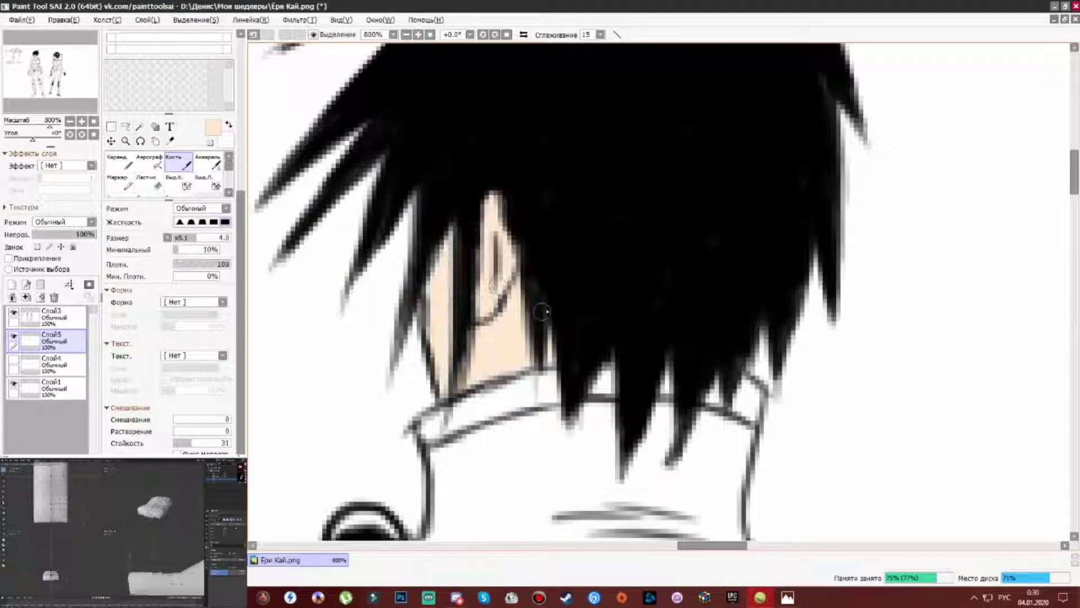
Paint the bare lower back between the jacket hem and the belt with the light peach skin colour.
scroll(563, 251, "down", 11)
mouse_move(433, 249)
left_mouse_down()
mouse_move(475, 225)
mouse_move(748, 205)
mouse_move(692, 264)
mouse_move(562, 249)
mouse_move(467, 315)
mouse_move(456, 394)
mouse_move(540, 292)
mouse_move(520, 179)
mouse_move(540, 236)
mouse_move(582, 222)
mouse_move(599, 180)
mouse_move(657, 245)
mouse_move(692, 147)
mouse_move(833, 306)
left_mouse_up()
scroll(467, 338, "down", 3)
mouse_move(731, 292)
left_mouse_down()
mouse_move(698, 225)
mouse_move(738, 254)
left_mouse_up()
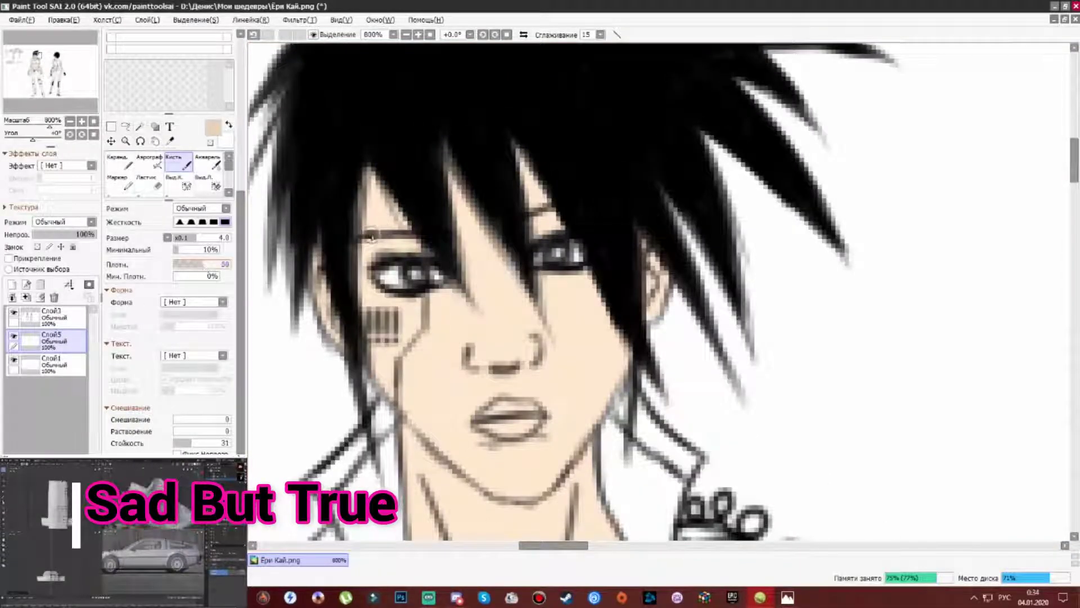
Try to shade the front view's forehead, nose, cheeks and chin with a darker skin tone at brush density 50.
left_click_drag(372, 237, 390, 240)
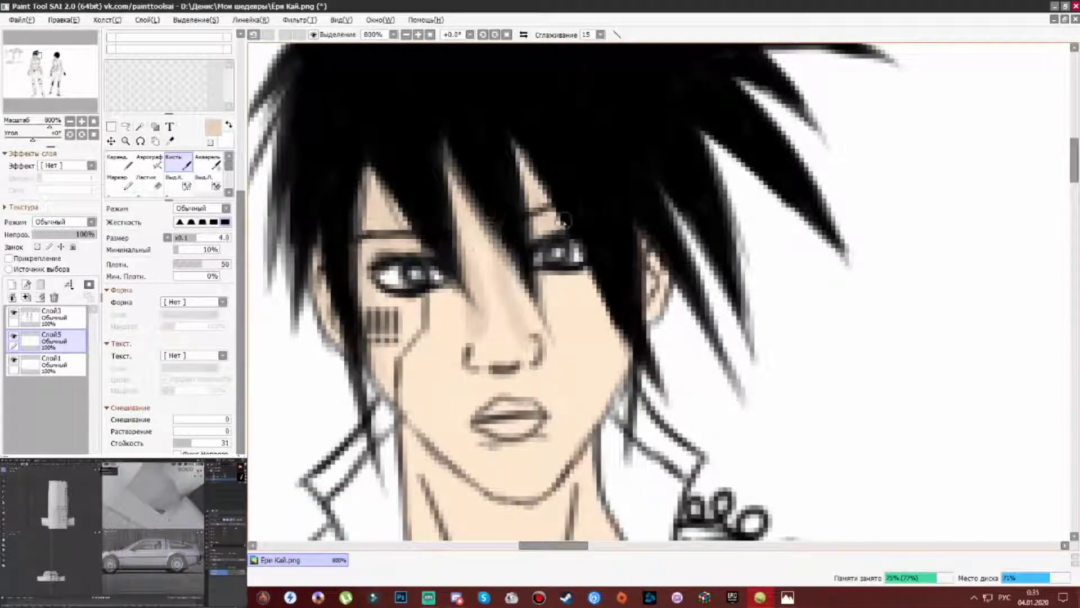
scroll(474, 314, "down", 2)
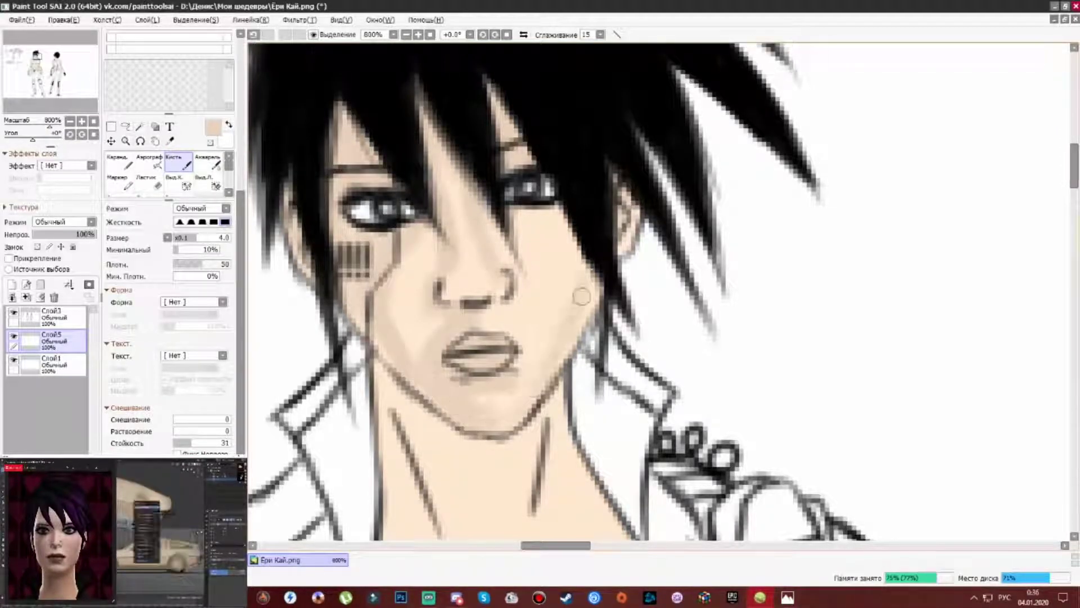
scroll(291, 233, "down", 6)
scroll(298, 241, "down", 4)
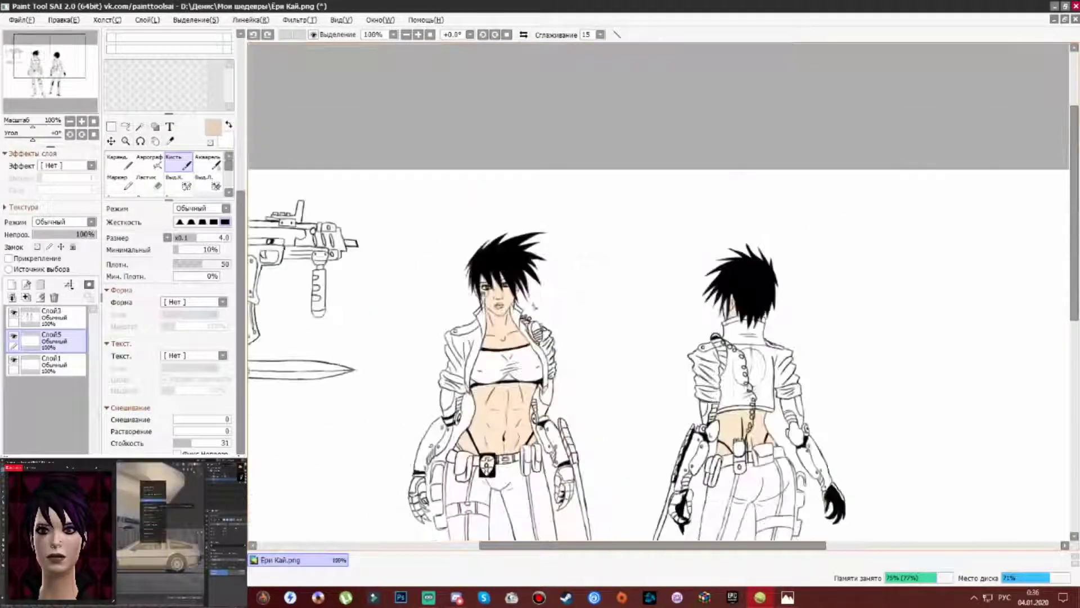
Set the brush density to 61 and shade the front view's cheeks, jawline and nose with a darker skin tone.
scroll(299, 240, "up", 8)
left_click_drag(210, 265, 219, 264)
scroll(553, 284, "up", 2)
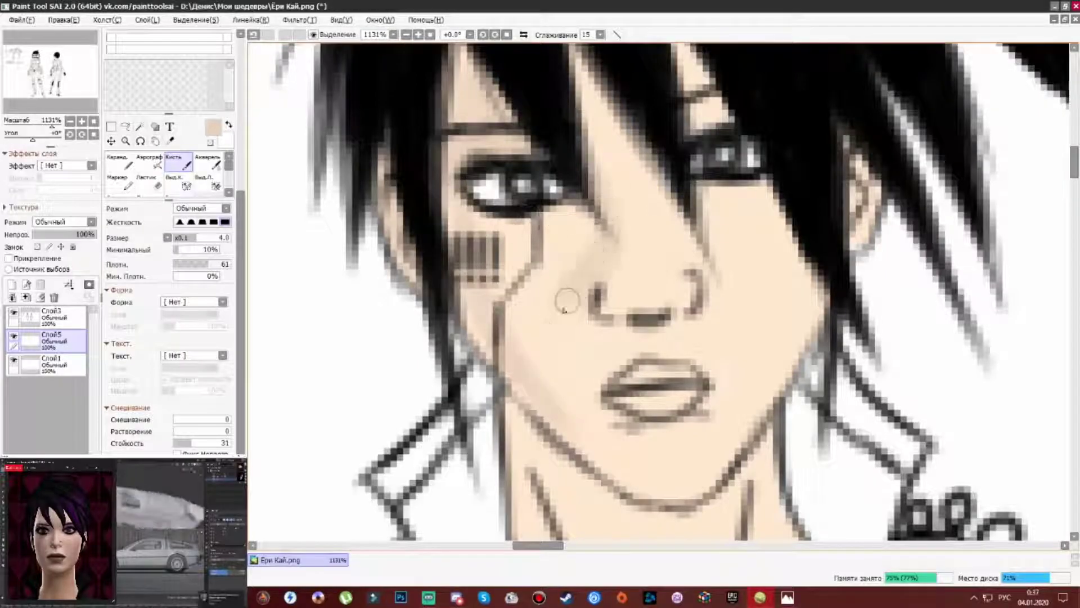
key("alt+Tab")
key("alt+Tab")
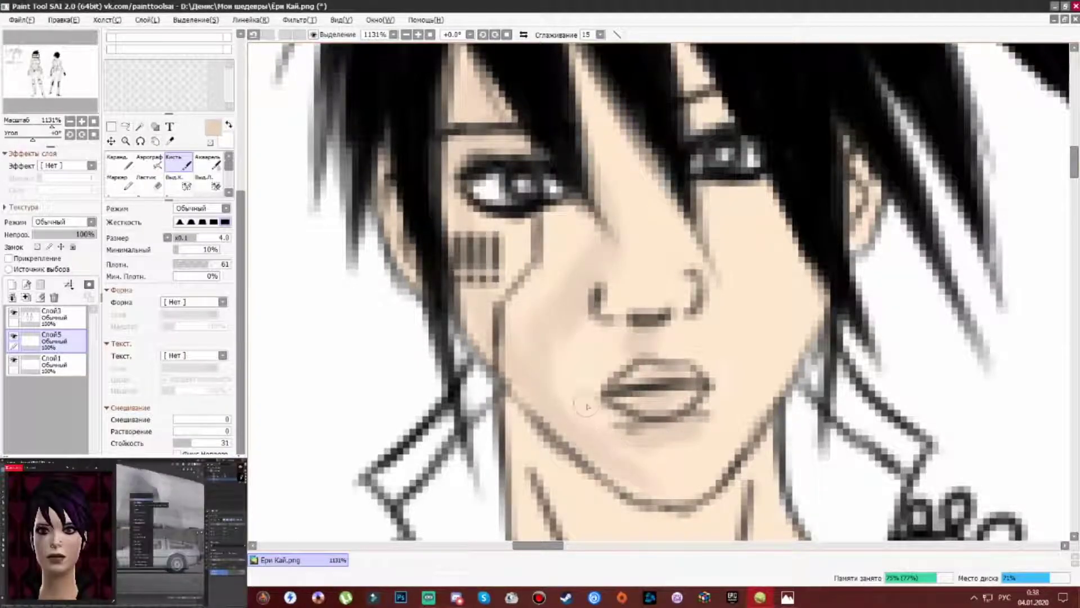
left_click_drag(809, 255, 749, 427)
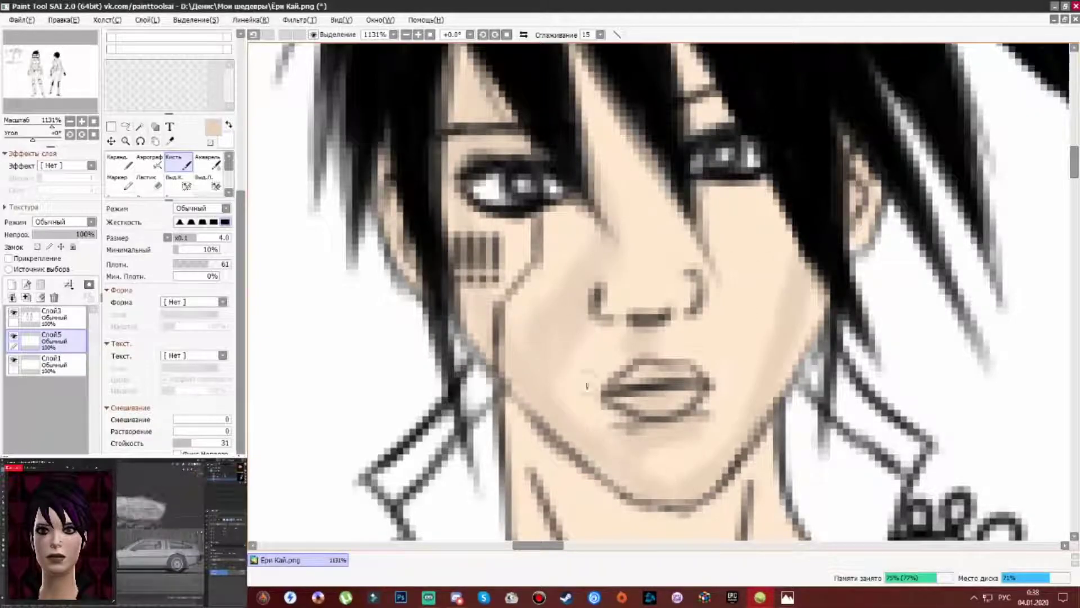
Shade the front view's neck beneath the chin and along its sides with the darker skin tone.
scroll(665, 236, "down", 3)
scroll(665, 236, "up", 3)
left_click_drag(441, 240, 430, 453)
scroll(549, 285, "down", 3)
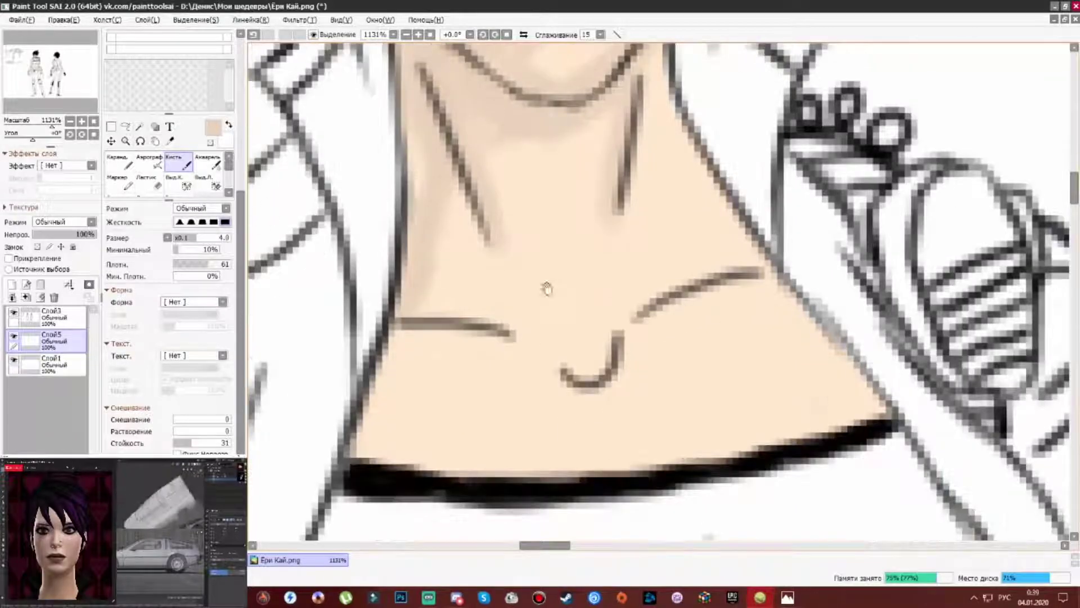
Shade the collarbone area and the chest edges above the top with the darker skin tone.
scroll(651, 205, "down", 2)
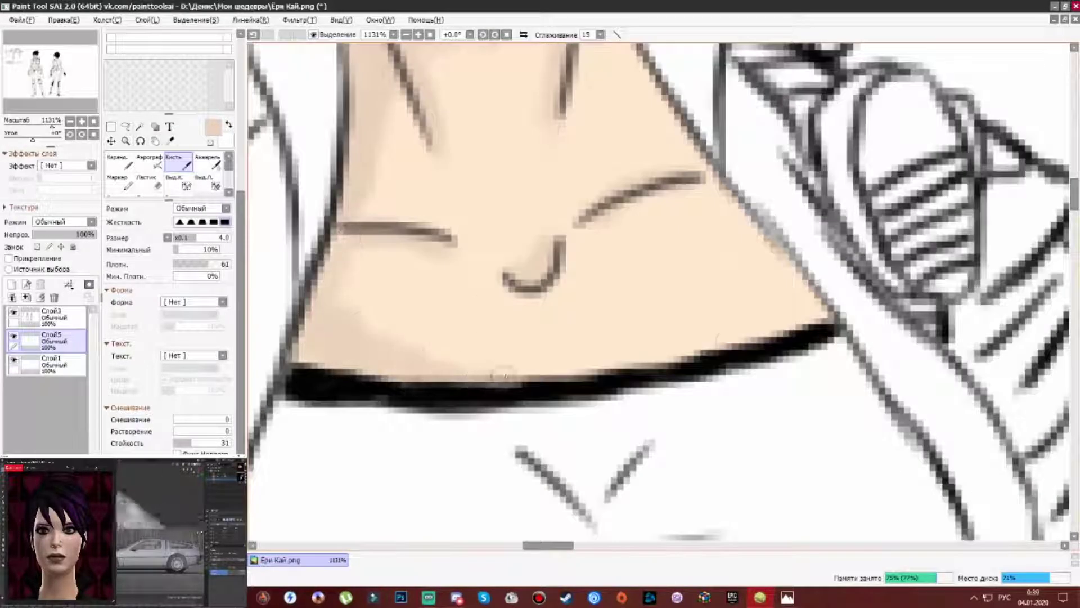
scroll(806, 334, "down", 6)
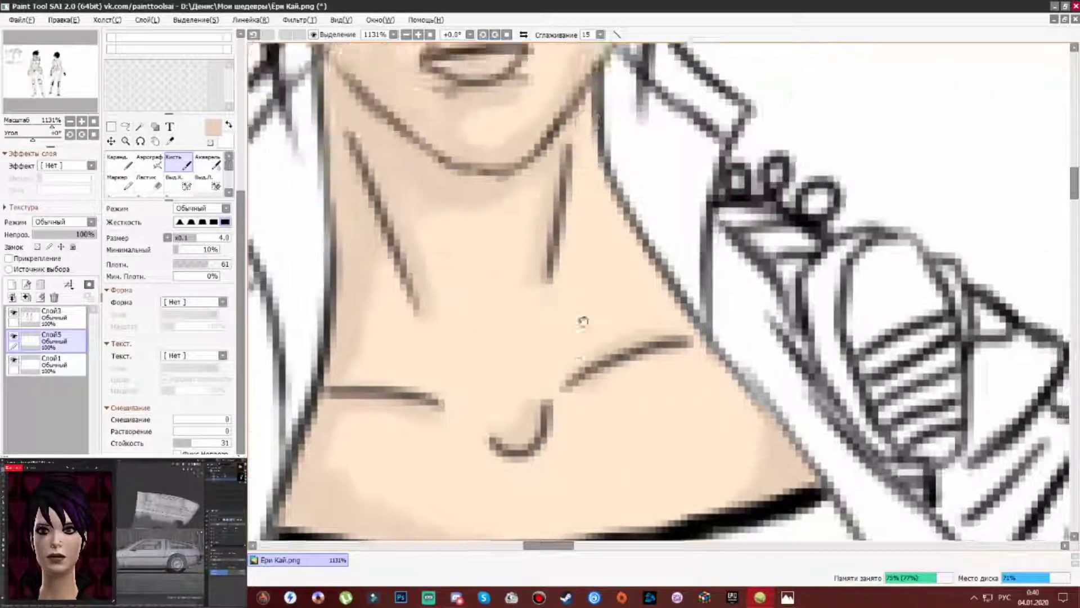
left_click_drag(348, 186, 425, 405)
Shade the side of the front view's waist and the upper abdomen beneath the top with the darker skin tone.
scroll(425, 405, "down", 5)
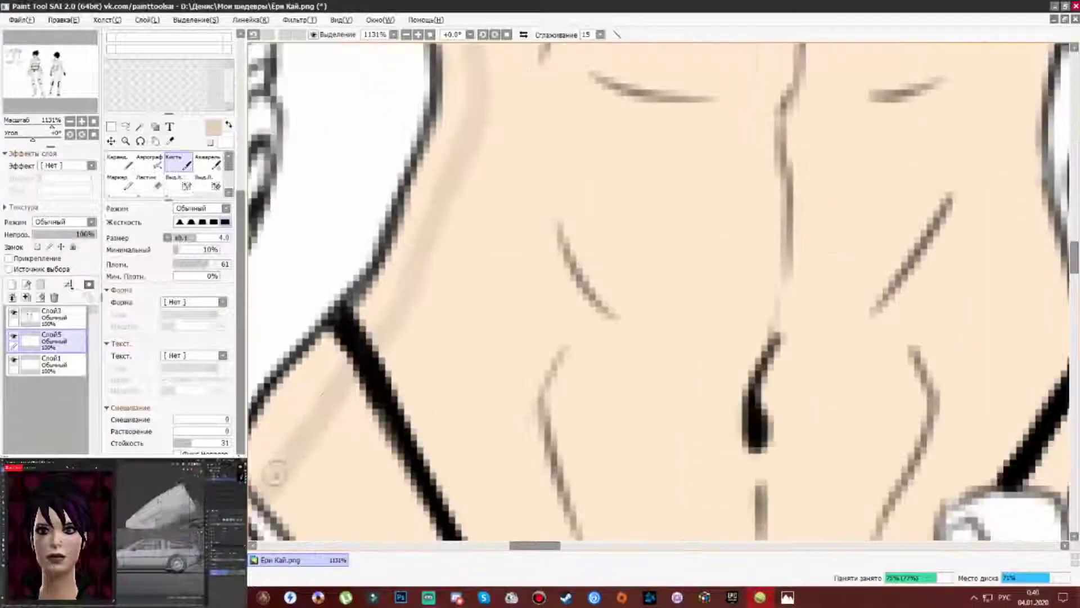
scroll(422, 272, "up", 5)
left_click_drag(394, 450, 422, 272)
scroll(506, 164, "left", 2)
left_click_drag(507, 163, 489, 257)
scroll(554, 269, "right", 3)
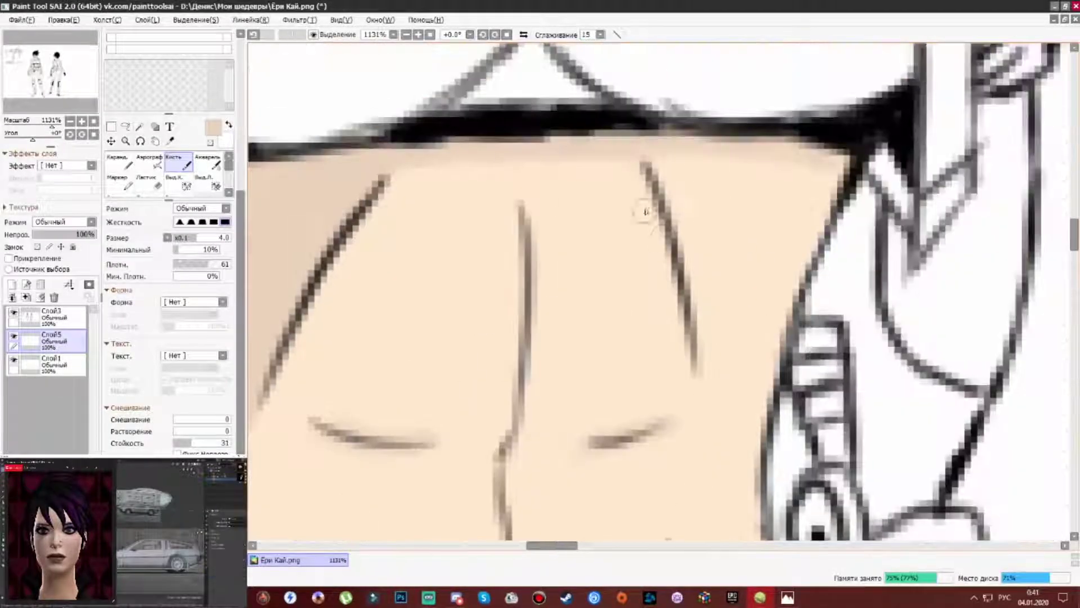
Shade along the front view's abdominal muscle lines, around the navel and over the hip with the darker skin tone.
scroll(681, 200, "down", 6)
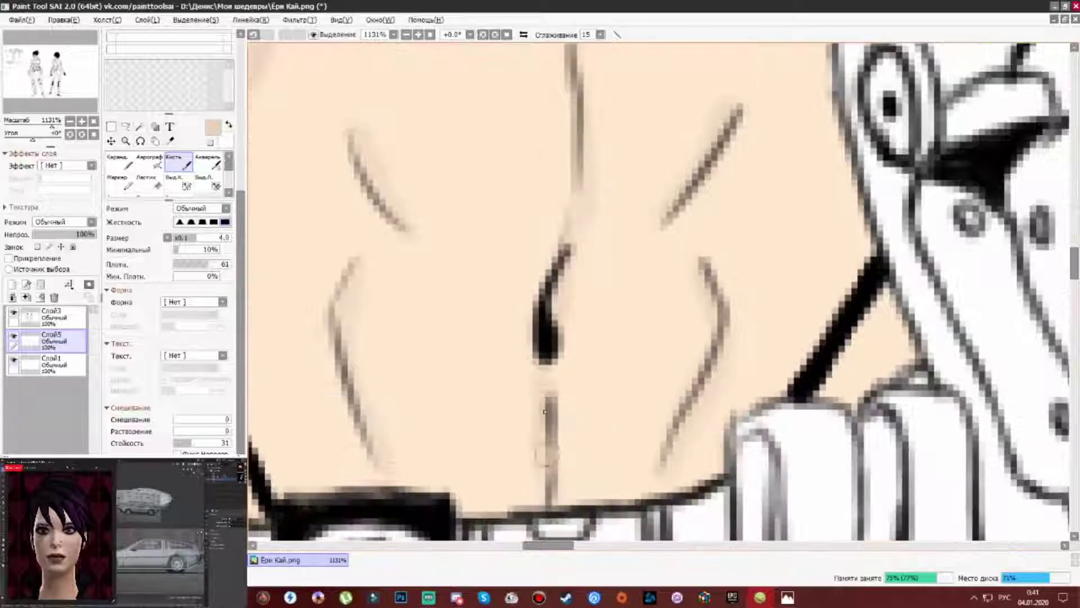
scroll(542, 346, "left", 3)
scroll(506, 168, "up", 1)
scroll(495, 145, "down", 2)
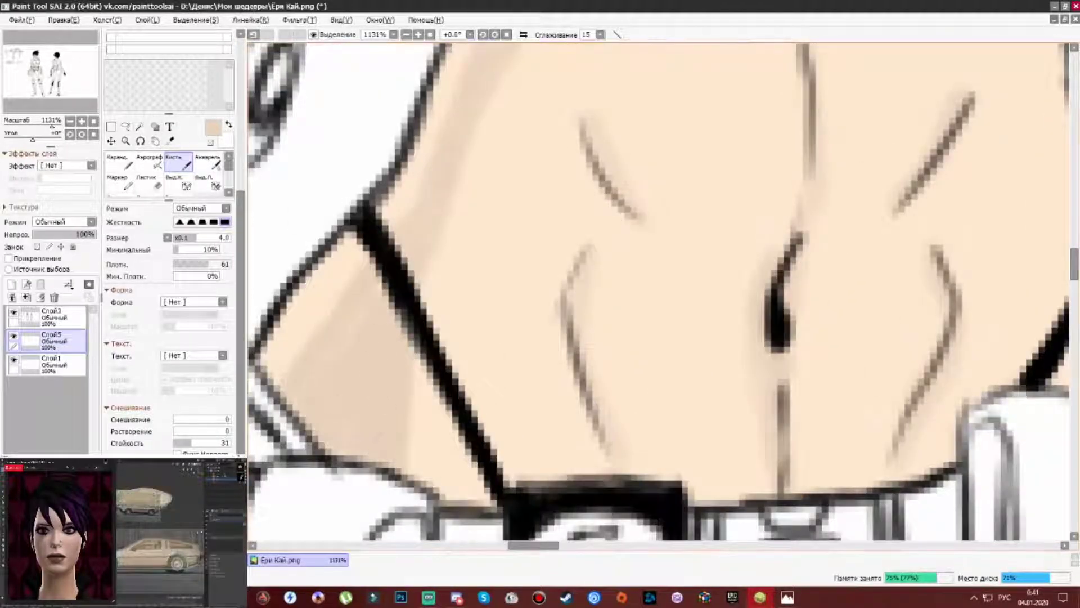
Deepen the darker skin tone beneath the top's lower edge and along the torso side next to the mechanical arm.
scroll(528, 400, "right", 1)
scroll(528, 401, "down", 1)
scroll(949, 289, "down", 4)
scroll(548, 383, "up", 4)
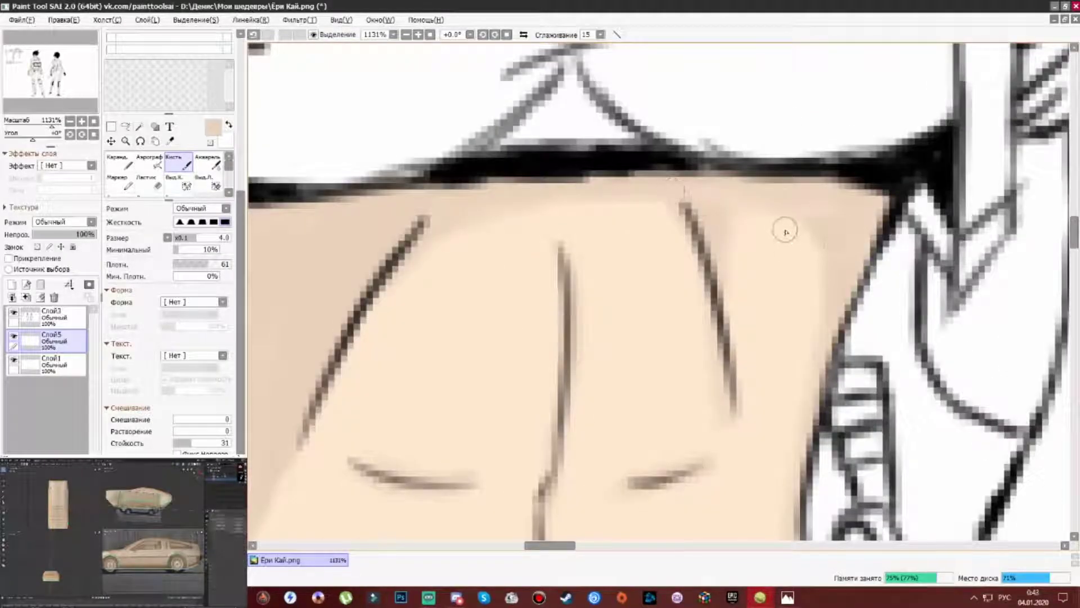
Shade the back view's lower back along the waist and the hip below the strap with the darker skin tone.
scroll(778, 237, "down", 1)
left_click_drag(510, 360, 501, 296)
scroll(316, 352, "down", 1)
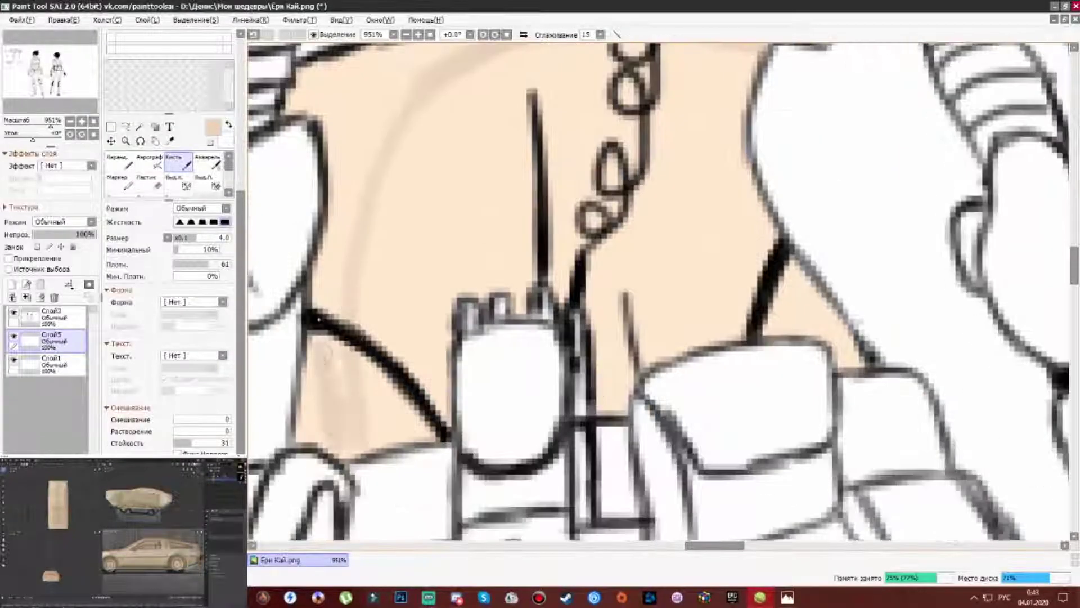
scroll(332, 349, "up", 1)
scroll(349, 349, "down", 1)
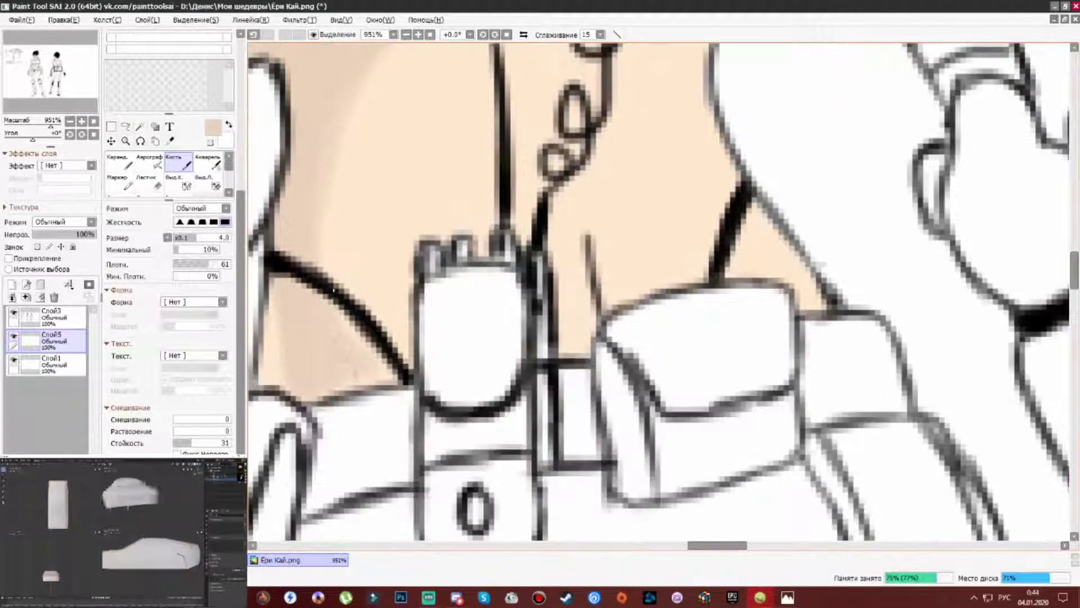
scroll(764, 437, "up", 1)
Paint the whites of the front view's eyes white and colour the iris above the cheek barcode red.
scroll(764, 437, "down", 5)
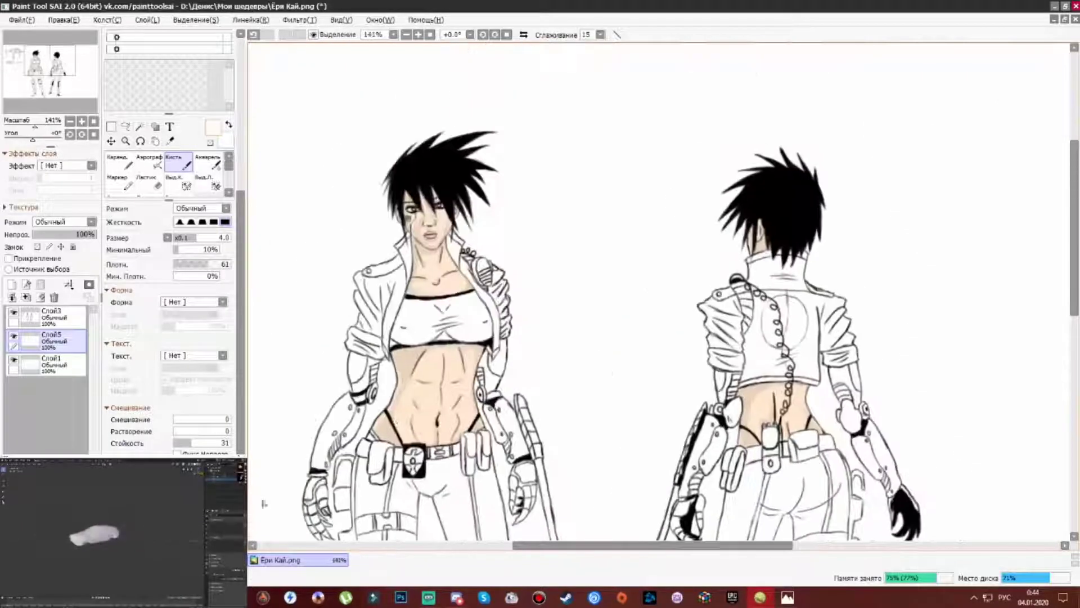
scroll(447, 146, "up", 5)
scroll(423, 325, "up", 2)
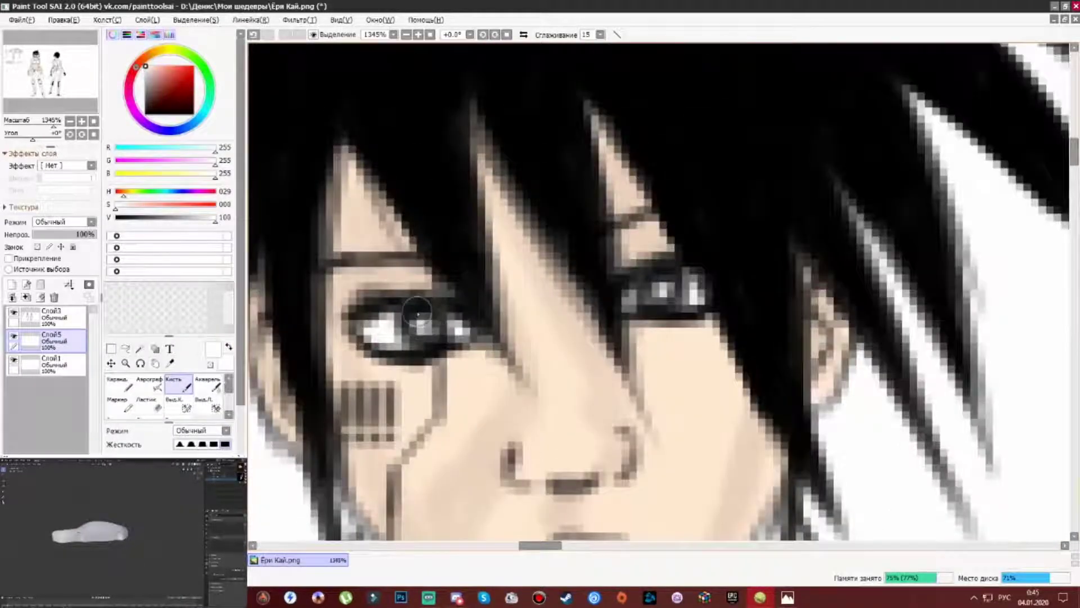
scroll(423, 325, "down", 5)
scroll(528, 412, "up", 6)
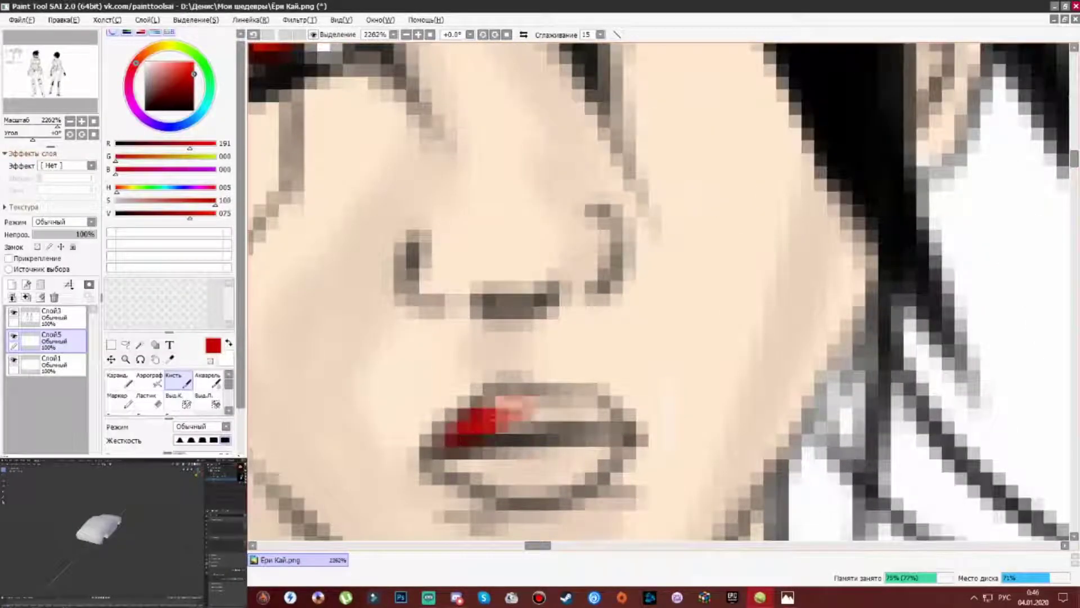
Try to colour the front view's lips red with RGB 191, 0, 0, and undo the strokes.
left_click_drag(461, 436, 614, 430)
left_click_drag(524, 447, 523, 504)
scroll(525, 439, "down", 3)
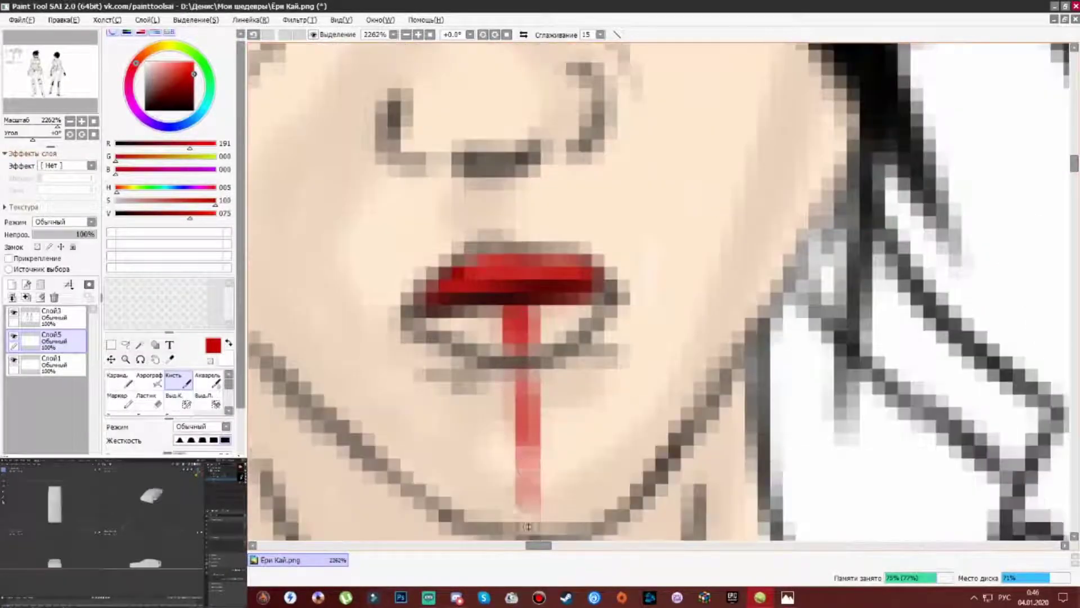
scroll(522, 319, "down", 5)
key("ctrl+z")
key("ctrl+z")
scroll(553, 317, "up", 4)
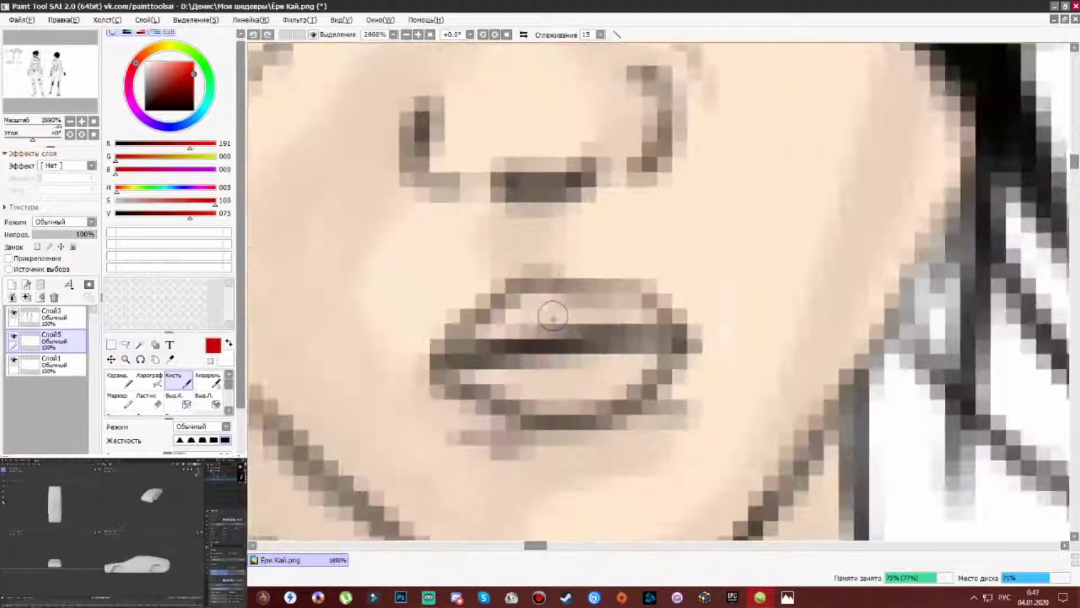
Paint the front figure's upper lip red and draw a thin red vertical line from the lower lip to the chin.
mouse_move(503, 336)
left_mouse_down()
mouse_move(614, 331)
mouse_move(560, 447)
left_mouse_up()
scroll(560, 447, "down", 4)
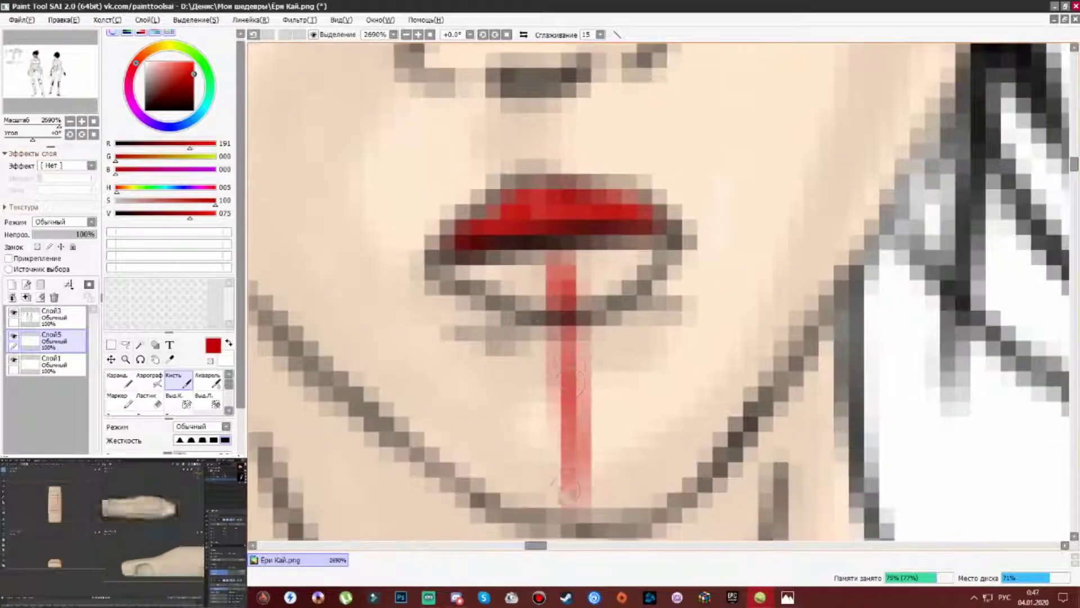
left_click_drag(560, 337, 568, 403)
scroll(601, 327, "down", 6)
scroll(601, 327, "up", 2)
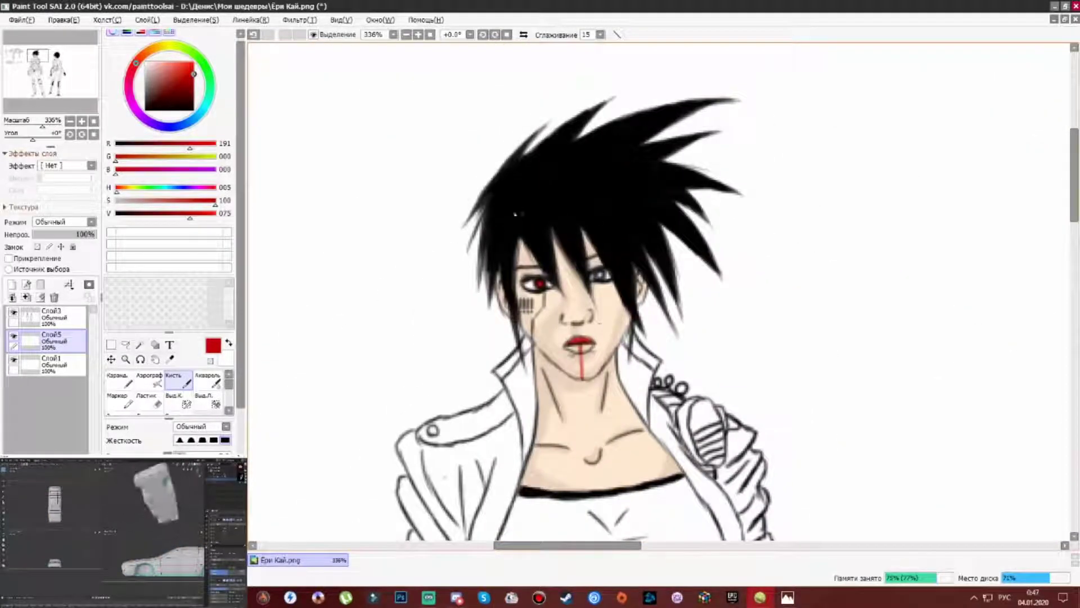
Paint purple eyeshadow above both eyes of the front figure and add a new layer for the clothing colours.
scroll(534, 293, "up", 3)
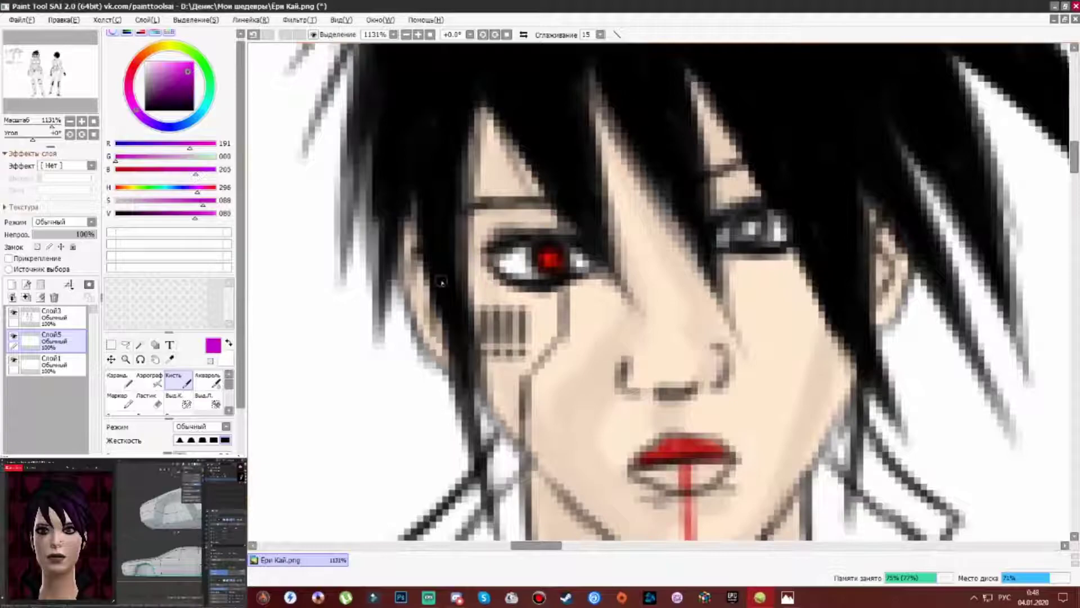
scroll(216, 405, "down", 4)
scroll(559, 235, "down", 6)
scroll(447, 151, "up", 4)
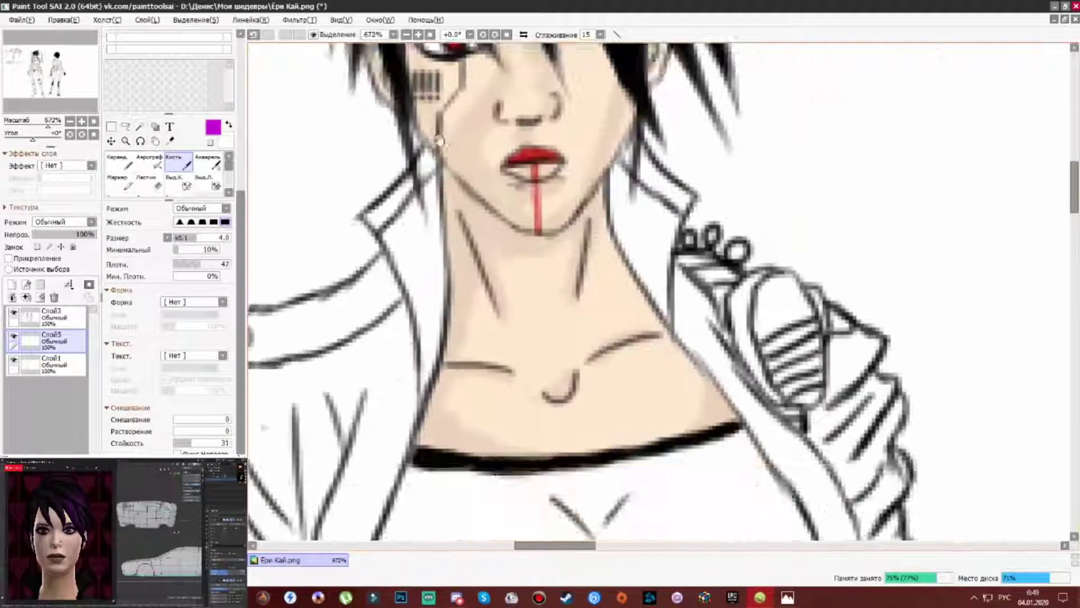
scroll(447, 151, "up", 3)
left_click(11, 284)
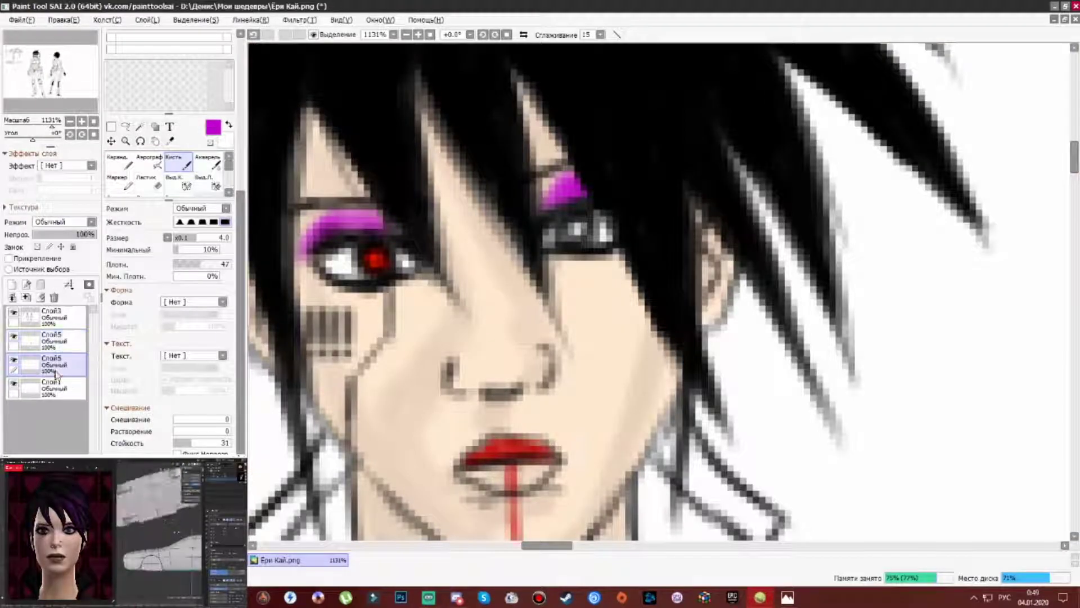
Fill the turned-out collar edges and the pointed lower hem tips of the front figure's jacket with purple.
left_click_drag(407, 460, 584, 212)
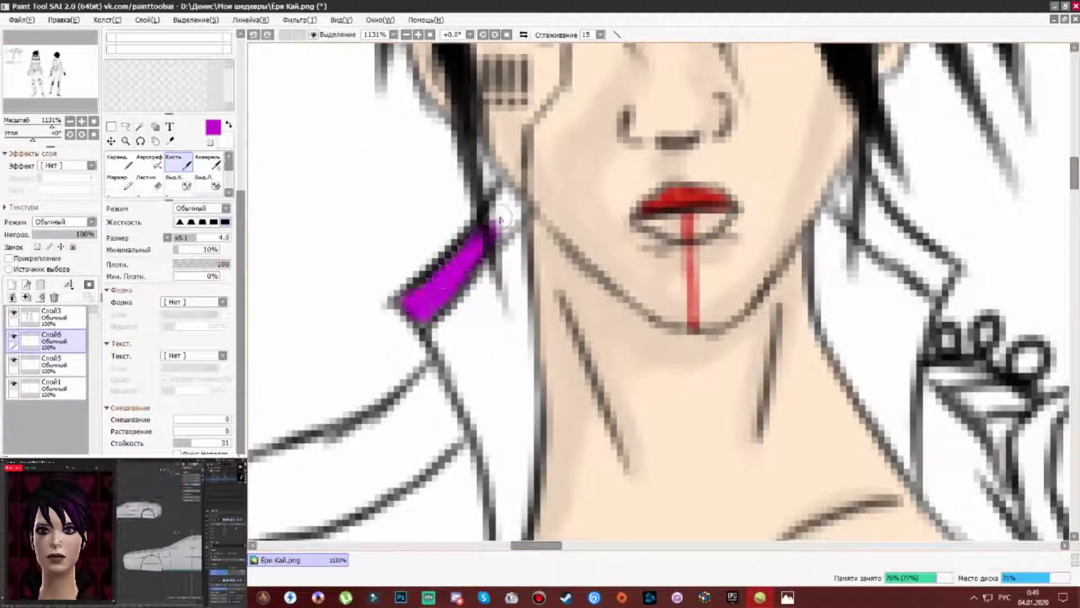
left_click_drag(843, 209, 693, 257)
scroll(765, 307, "down", 5)
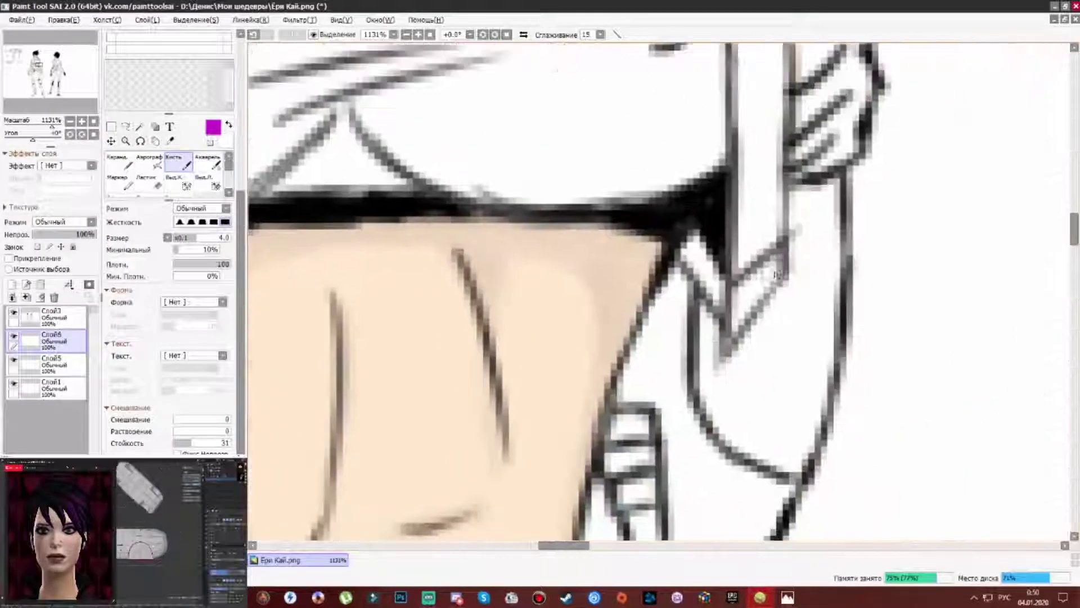
scroll(659, 292, "down", 3)
mouse_move(450, 366)
left_mouse_down()
mouse_move(485, 287)
mouse_move(502, 196)
mouse_move(550, 312)
mouse_move(615, 345)
mouse_move(788, 315)
left_mouse_up()
Fill the front figure's whole cropped top with purple, keeping inside the black upper and lower bands.
scroll(659, 292, "up", 3)
mouse_move(337, 315)
left_mouse_down()
mouse_move(400, 135)
mouse_move(517, 427)
mouse_move(788, 439)
left_mouse_up()
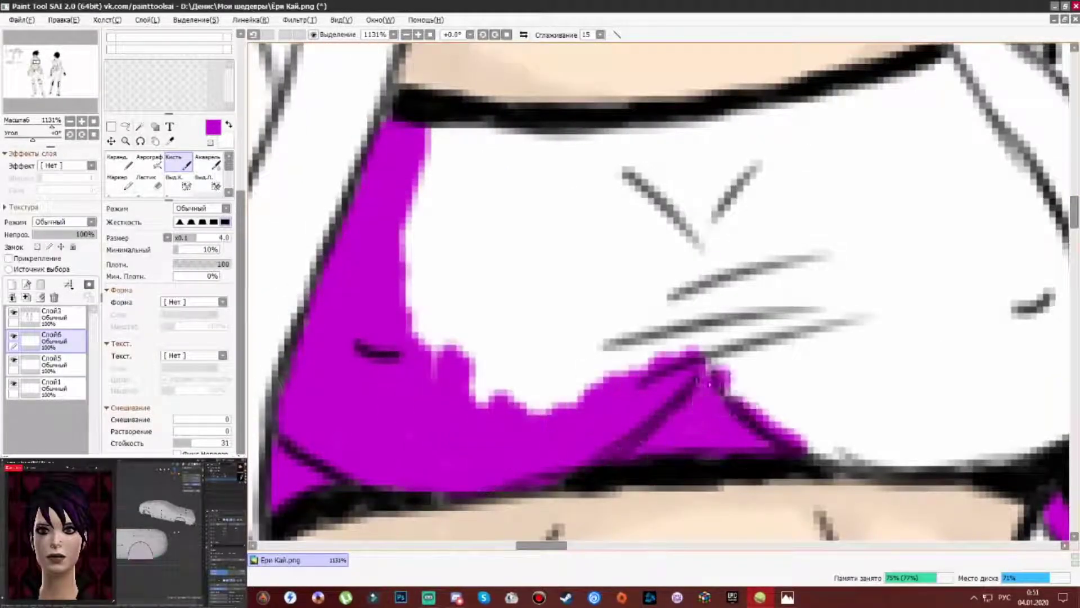
mouse_move(440, 120)
left_mouse_down()
mouse_move(816, 113)
mouse_move(439, 394)
mouse_move(675, 225)
mouse_move(623, 227)
mouse_move(495, 180)
left_mouse_up()
scroll(495, 180, "right", 3)
mouse_move(360, 382)
left_mouse_down()
mouse_move(619, 101)
mouse_move(625, 360)
mouse_move(788, 393)
mouse_move(911, 202)
mouse_move(619, 338)
mouse_move(686, 276)
mouse_move(618, 169)
mouse_move(631, 279)
left_mouse_up()
scroll(563, 225, "down", 1)
scroll(631, 278, "up", 3)
scroll(631, 278, "right", 3)
mouse_move(630, 143)
left_mouse_down()
mouse_move(613, 166)
mouse_move(681, 228)
left_mouse_up()
mouse_move(715, 328)
left_mouse_down()
mouse_move(535, 225)
mouse_move(647, 186)
mouse_move(597, 270)
left_mouse_up()
scroll(596, 270, "up", 5)
scroll(618, 281, "down", 5)
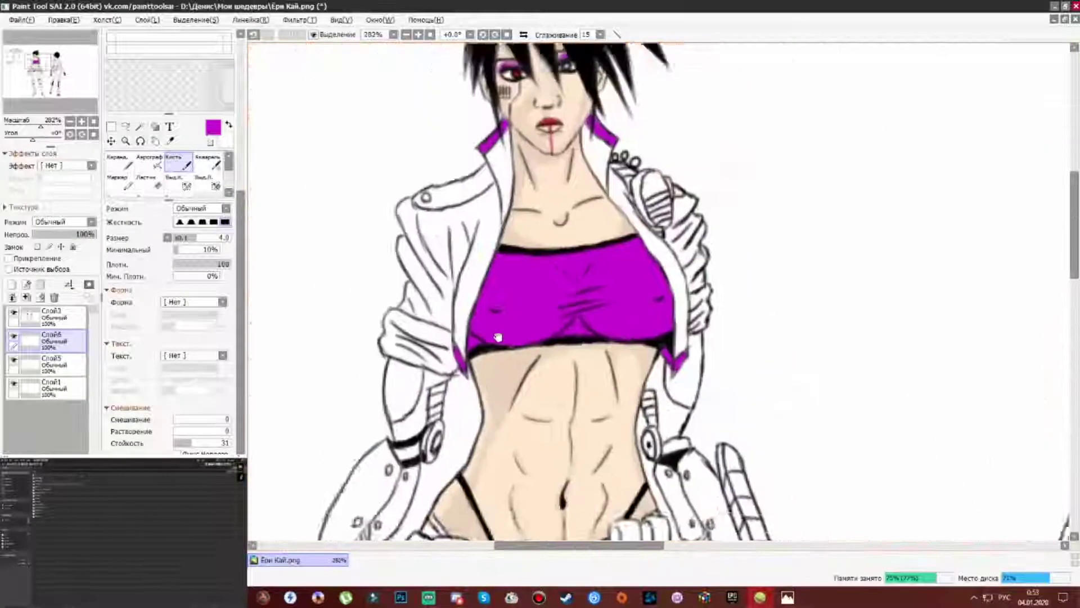
Fill both rolled-up sleeve cuffs of the front figure's jacket with purple.
scroll(478, 281, "up", 5)
mouse_move(444, 242)
left_mouse_down()
mouse_move(461, 264)
mouse_move(686, 340)
mouse_move(535, 394)
mouse_move(495, 270)
mouse_move(619, 366)
mouse_move(664, 293)
left_mouse_up()
scroll(708, 300, "down", 2)
scroll(708, 300, "right", 5)
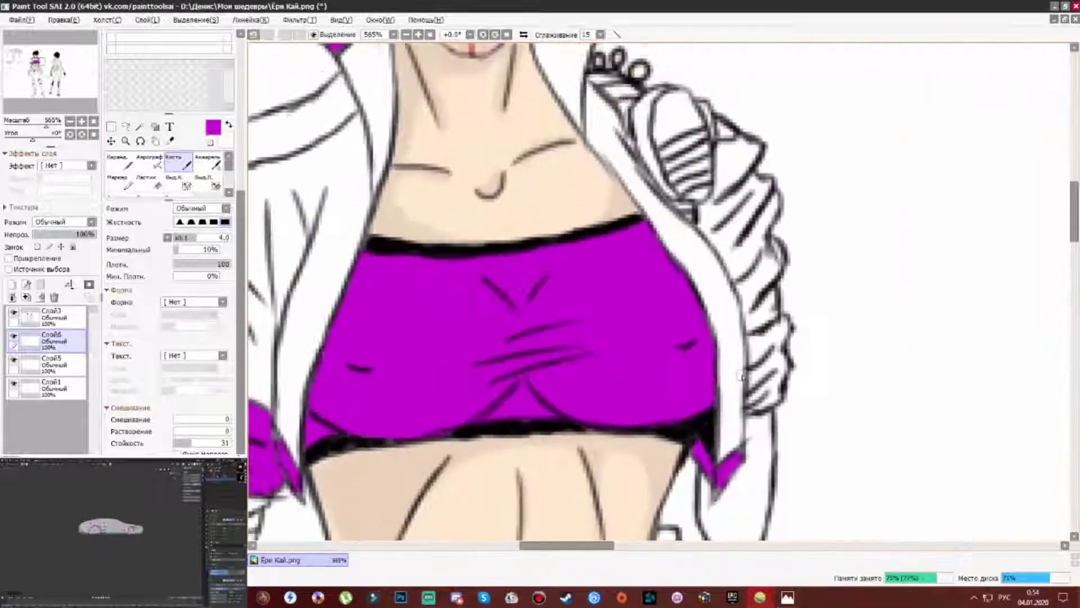
left_click_drag(785, 326, 760, 402)
scroll(561, 392, "down", 1)
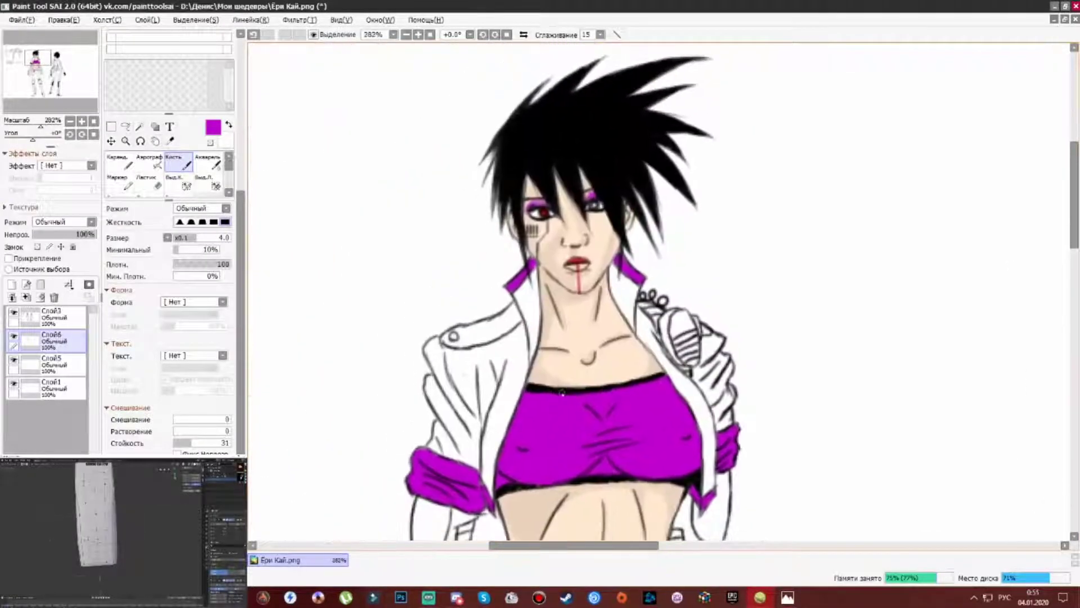
Fill the narrow band along the upper edge of the back-view figure's jacket collar with purple.
scroll(562, 392, "down", 1)
scroll(495, 309, "up", 3)
left_click(441, 273)
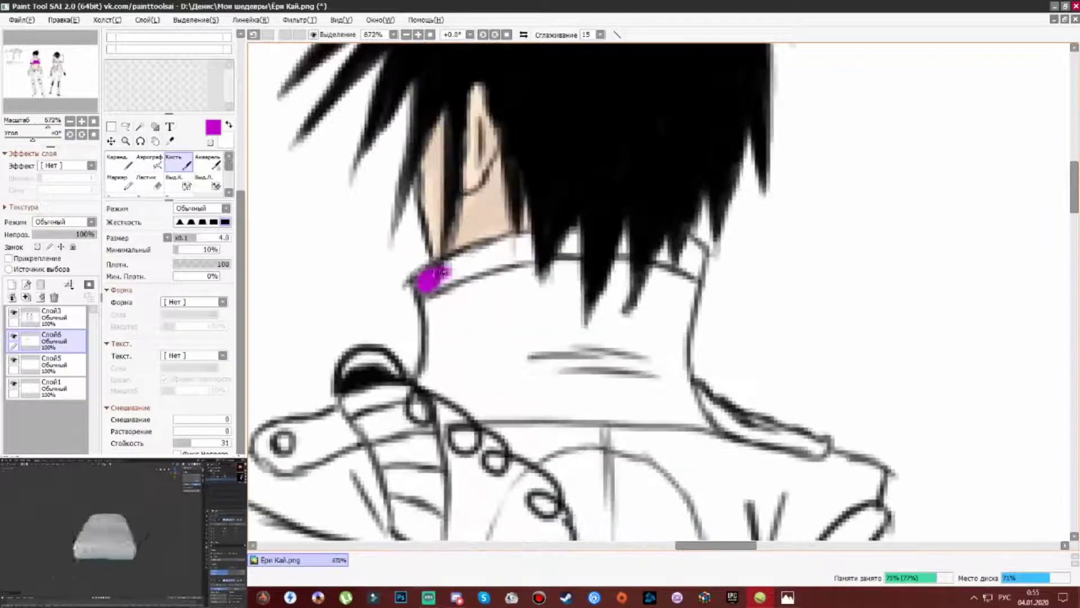
scroll(699, 259, "down", 1)
scroll(534, 177, "up", 1)
scroll(646, 176, "down", 1)
scroll(619, 248, "up", 1)
Fill the back-view figure's rolled sleeve cuffs and the band along the jacket's lower hem with purple.
left_click_drag(599, 211, 624, 266)
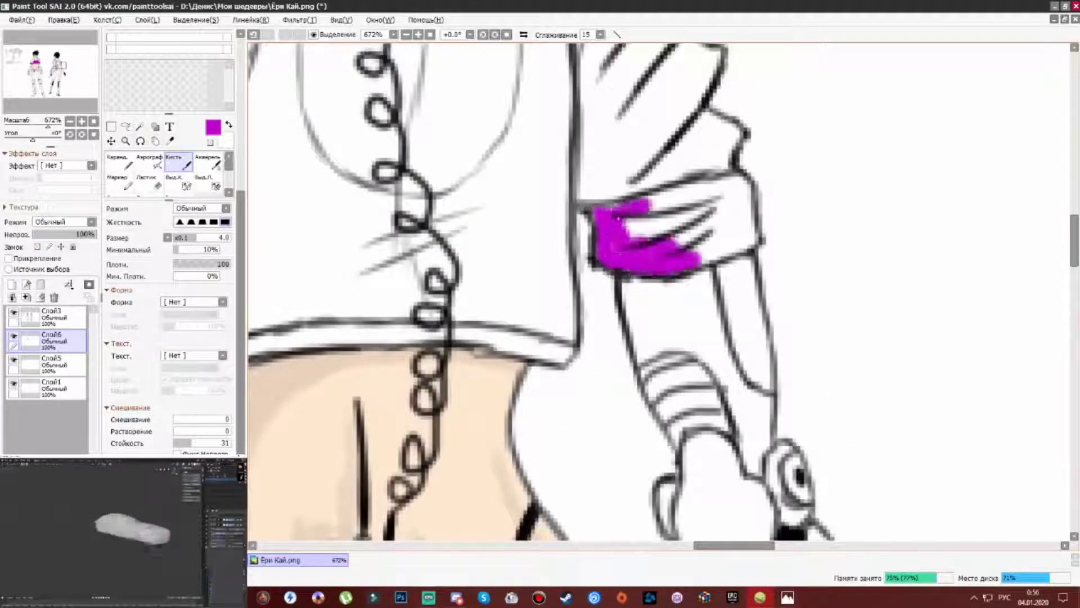
scroll(735, 203, "down", 1)
scroll(394, 253, "up", 2)
mouse_move(374, 253)
left_mouse_down()
mouse_move(518, 343)
mouse_move(641, 392)
mouse_move(382, 169)
mouse_move(562, 332)
mouse_move(641, 360)
mouse_move(633, 310)
left_mouse_up()
scroll(634, 310, "down", 3)
scroll(484, 208, "up", 2)
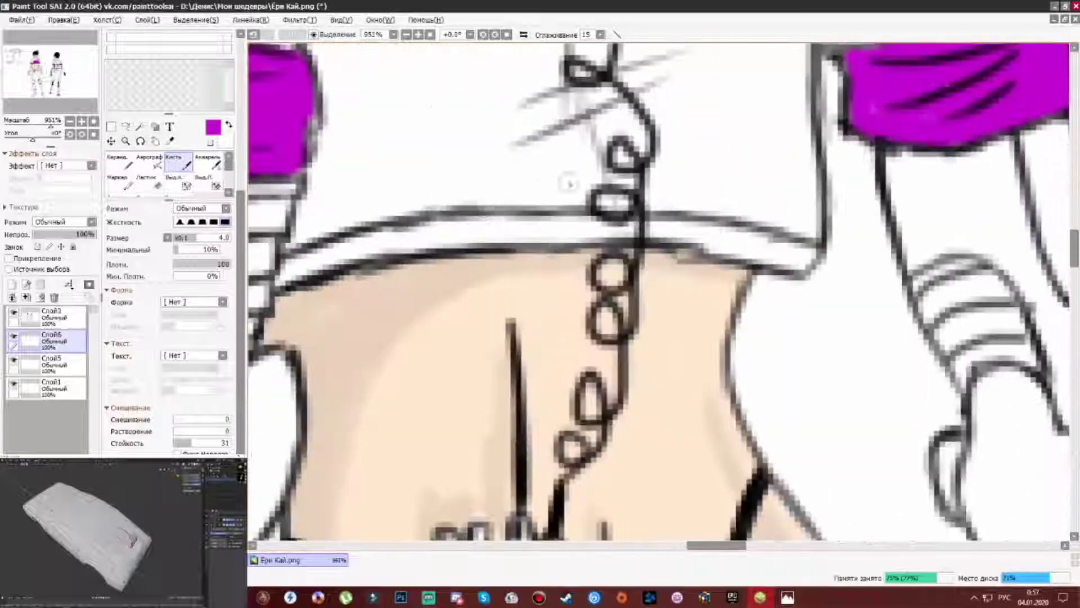
mouse_move(460, 233)
left_mouse_down()
mouse_move(725, 241)
mouse_move(818, 242)
left_mouse_up()
scroll(819, 242, "down", 4)
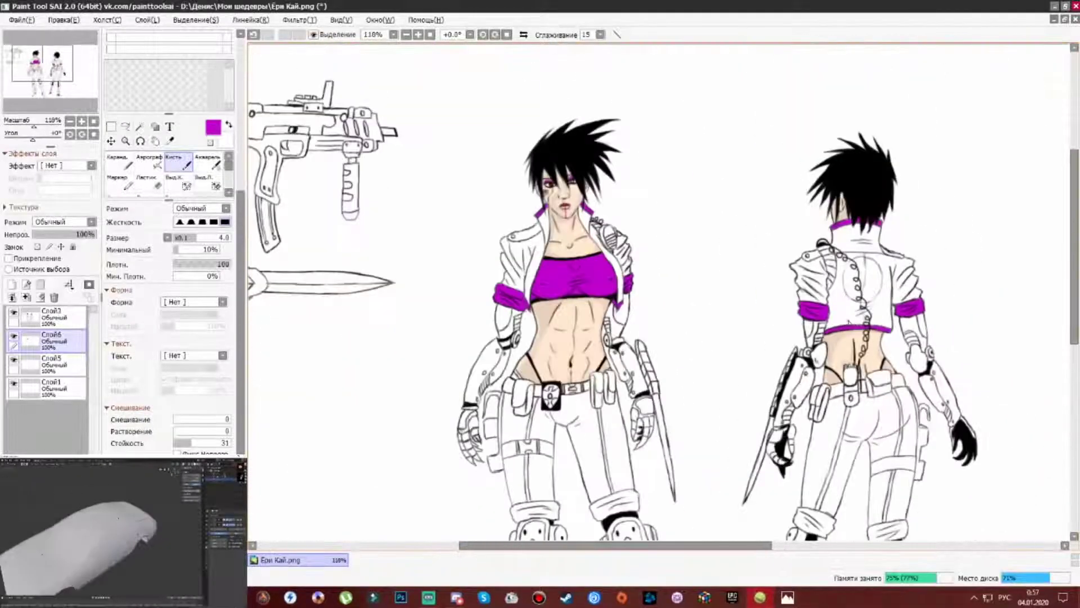
Fill the trouser stripe on the front figure's strapped leg with purple, above and below the thigh strap.
scroll(534, 416, "up", 5)
left_click_drag(551, 210, 533, 254)
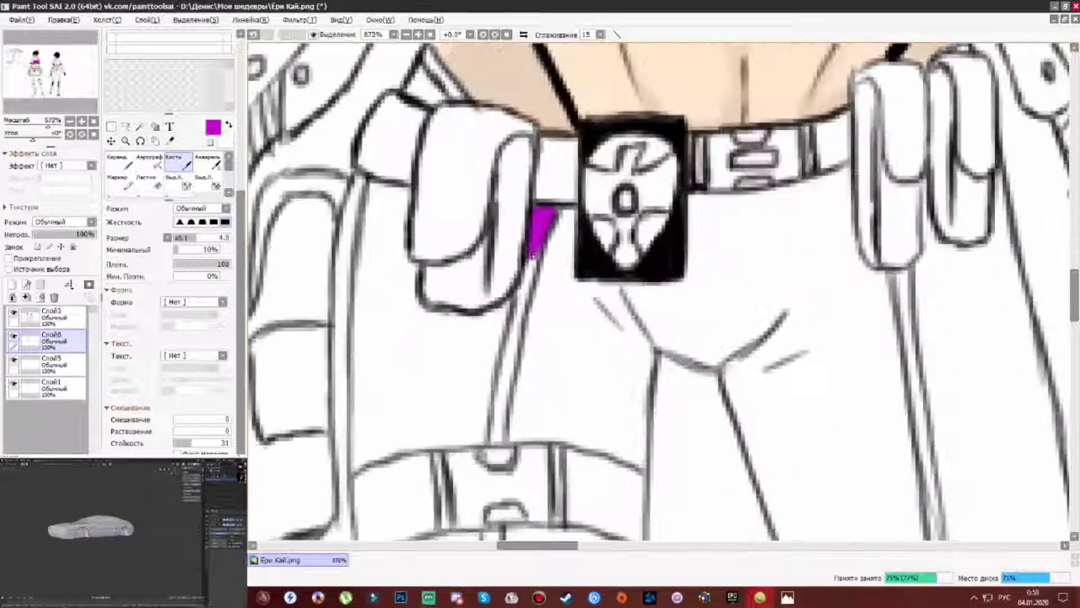
scroll(497, 393, "down", 3)
left_click_drag(494, 338, 484, 523)
scroll(493, 399, "down", 2)
scroll(484, 524, "up", 2)
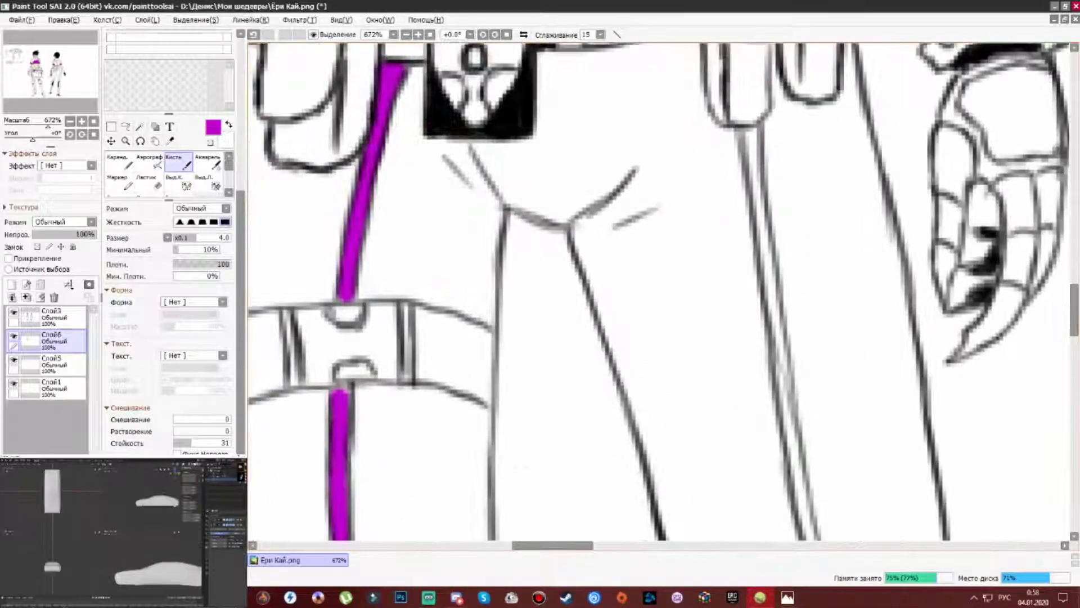
Fill the trouser stripe on the front figure's other leg with purple, from the belt pouch downwards.
scroll(484, 523, "right", 5)
scroll(658, 293, "down", 3)
left_click_drag(734, 200, 768, 434)
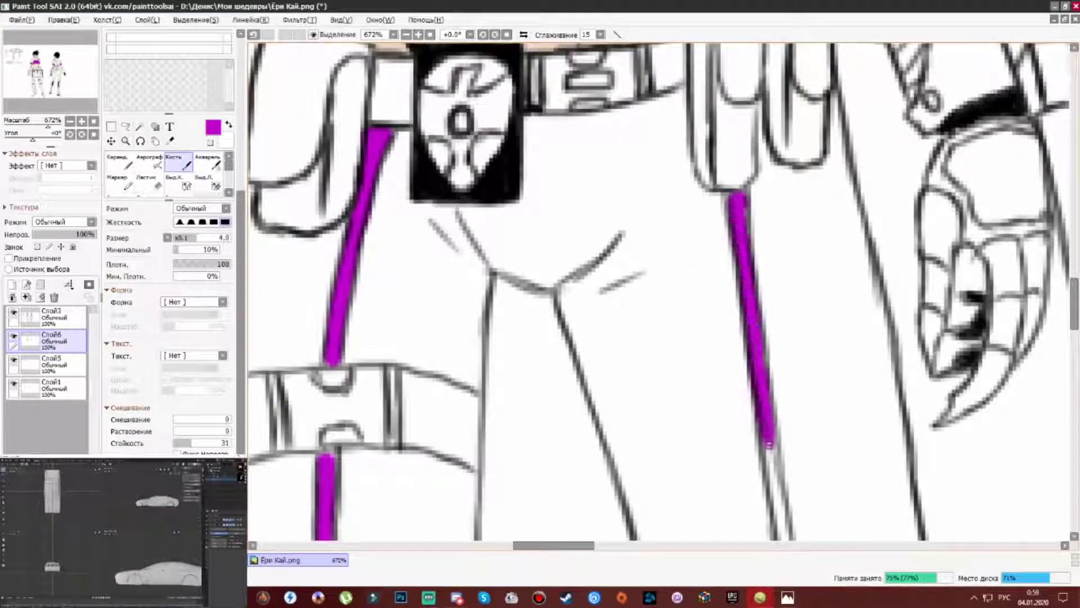
scroll(767, 434, "down", 2)
Fill the long trouser stripe on the back-view figure's unstrapped leg with purple down to the rolled hem.
scroll(666, 254, "up", 3)
scroll(585, 213, "right", 3)
mouse_move(635, 242)
left_mouse_down()
mouse_move(600, 354)
mouse_move(585, 338)
mouse_move(557, 430)
left_mouse_up()
scroll(613, 360, "down", 2)
scroll(557, 431, "down", 2)
left_click_drag(587, 326, 529, 445)
scroll(529, 444, "down", 2)
Fill the trouser stripe on the back-view figure's strapped leg with purple, above and below the thigh strap.
scroll(781, 193, "up", 5)
scroll(781, 193, "right", 3)
left_click_drag(567, 181, 549, 444)
scroll(548, 444, "down", 3)
mouse_move(630, 288)
left_mouse_down()
mouse_move(598, 368)
mouse_move(599, 436)
left_mouse_up()
scroll(598, 369, "down", 2)
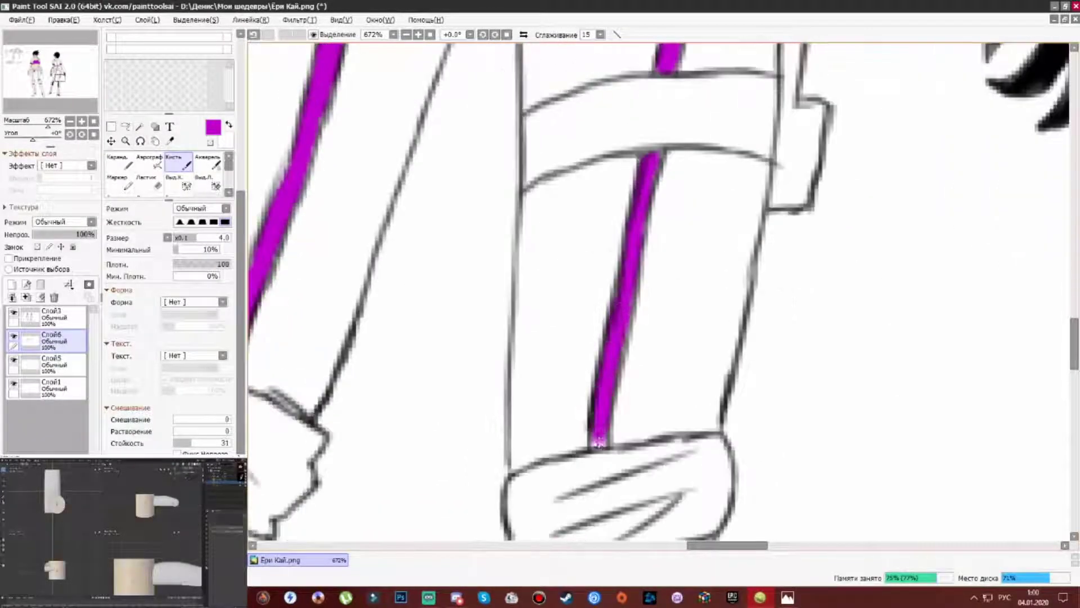
Fill the large round emblem on the back of the back-view figure's jacket with purple.
scroll(599, 436, "down", 4)
scroll(562, 281, "up", 5)
mouse_move(579, 204)
left_mouse_down()
mouse_move(564, 432)
mouse_move(624, 517)
left_mouse_up()
left_click_drag(765, 464, 653, 509)
mouse_move(711, 462)
left_mouse_down()
mouse_move(650, 489)
mouse_move(675, 169)
mouse_move(708, 507)
left_mouse_up()
mouse_move(505, 174)
left_mouse_down()
mouse_move(597, 450)
mouse_move(692, 225)
mouse_move(732, 479)
mouse_move(754, 338)
mouse_move(720, 236)
mouse_move(731, 338)
left_mouse_up()
scroll(639, 165, "down", 7)
left_click_drag(640, 165, 575, 281)
scroll(721, 248, "up", 6)
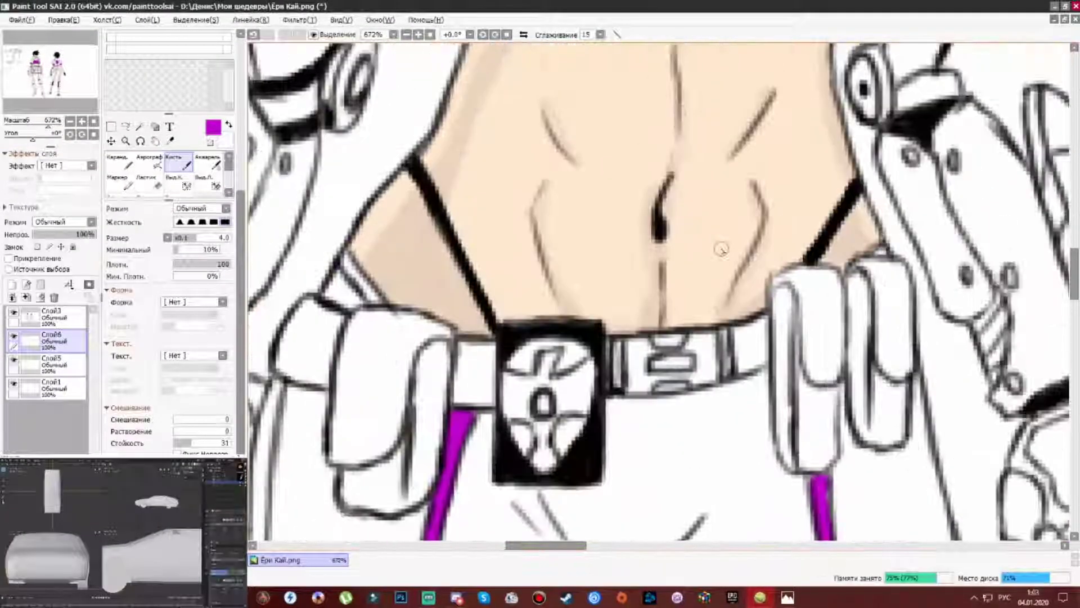
Switch the brush colour to dark grey and fill both raised collar panels of the front figure's jacket.
scroll(366, 298, "down", 6)
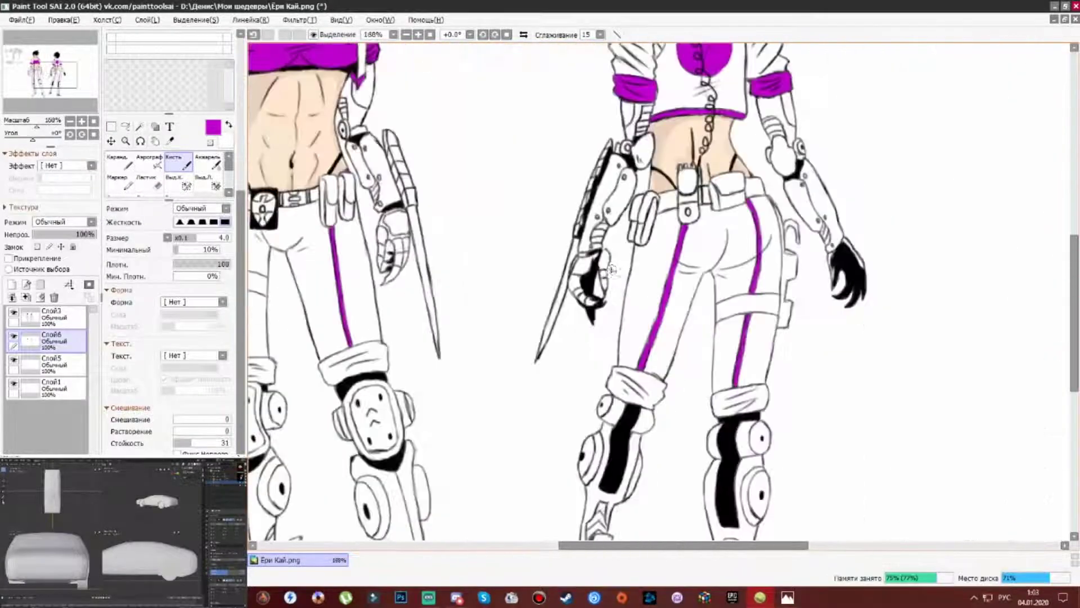
scroll(359, 204, "up", 6)
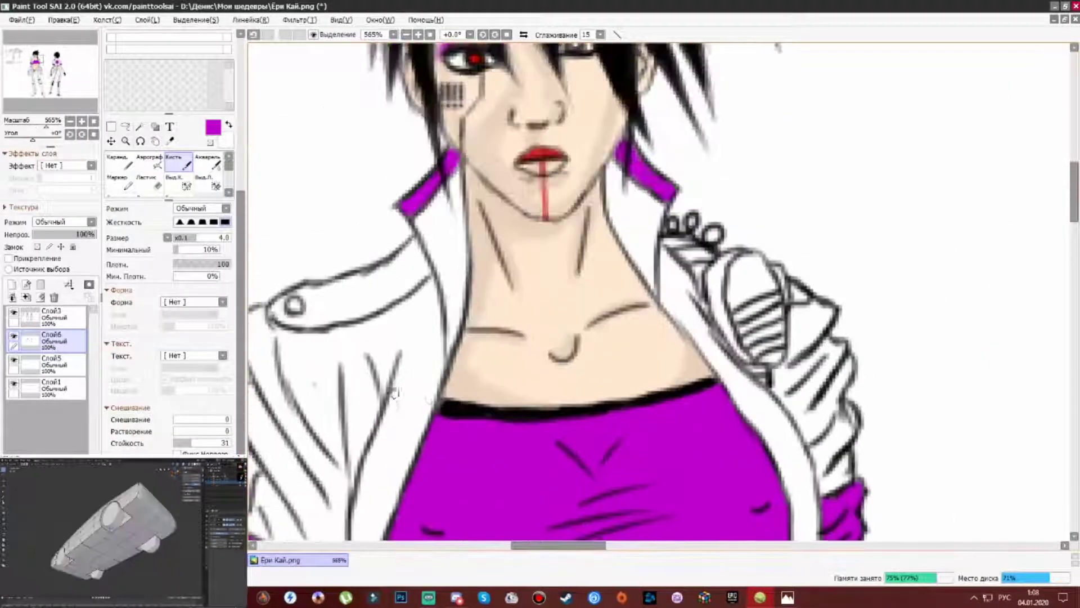
left_click_drag(350, 333, 530, 284)
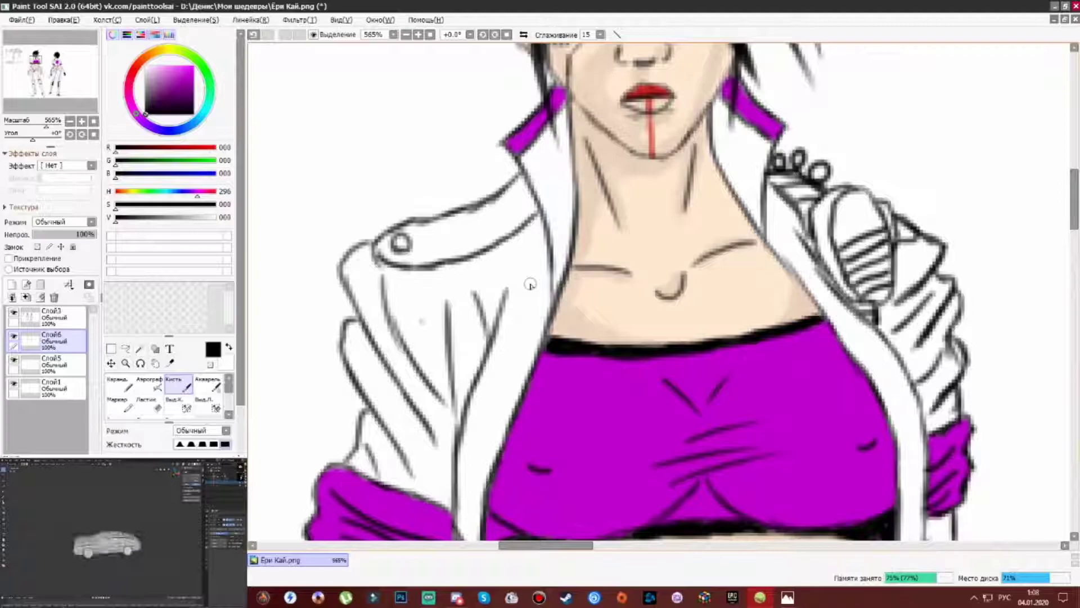
scroll(530, 284, "up", 3)
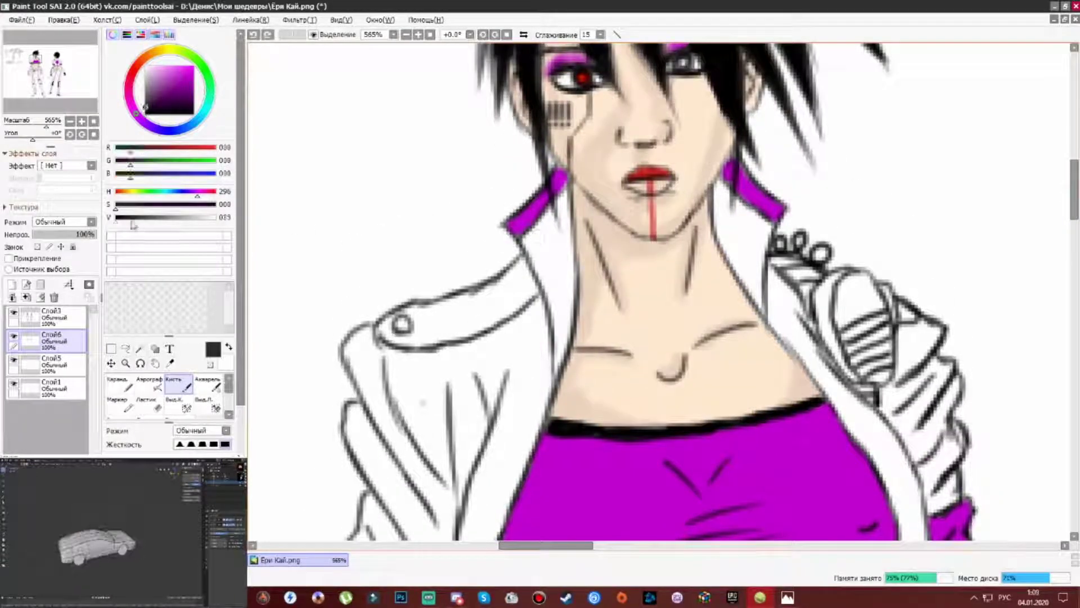
scroll(225, 169, "down", 5)
mouse_move(534, 263)
left_mouse_down()
mouse_move(506, 383)
mouse_move(450, 484)
left_mouse_up()
key("ctrl+z")
scroll(169, 169, "up", 5)
left_click_drag(479, 324, 402, 394)
key("ctrl+z")
scroll(169, 169, "down", 5)
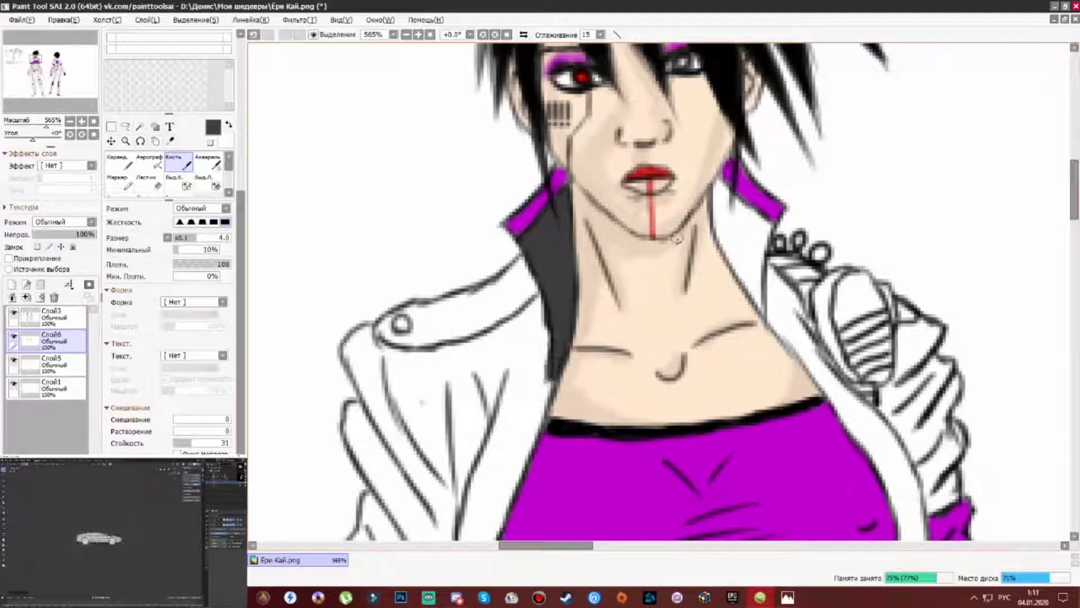
left_click_drag(678, 240, 579, 320)
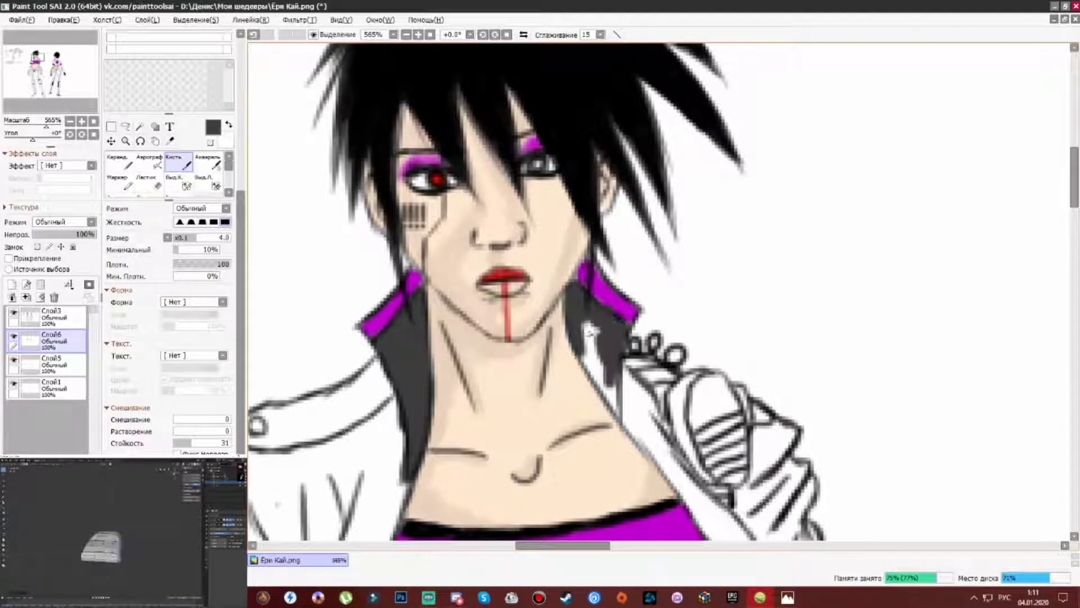
left_click_drag(585, 337, 768, 183)
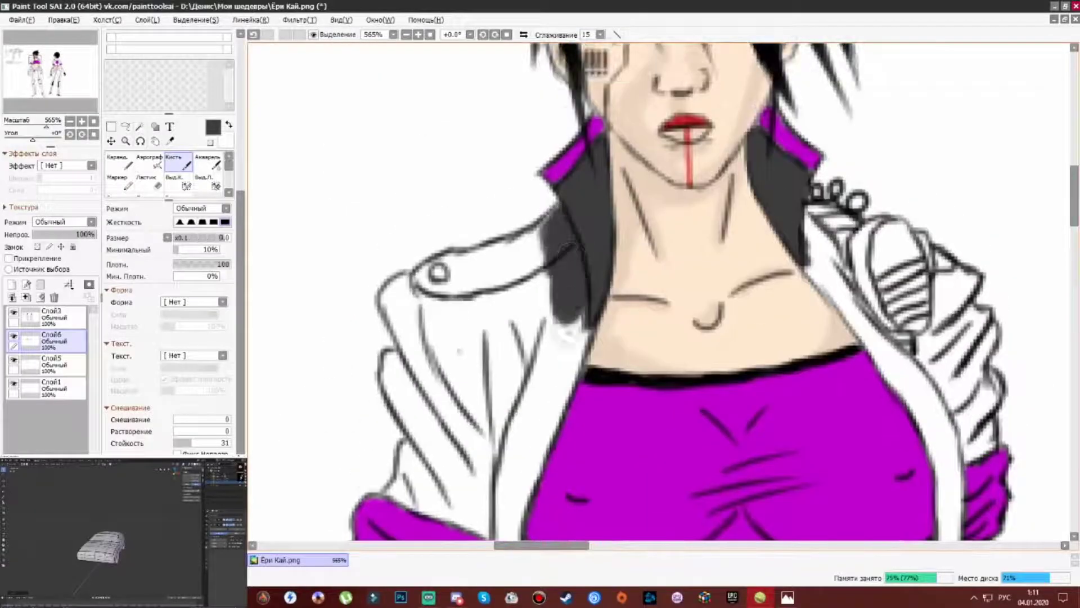
Fill the jacket's front panel on the figure's barcode side with dark grey, down to the hem and along the cuff.
left_click_drag(568, 309, 493, 450)
scroll(492, 450, "down", 3)
left_click_drag(557, 265, 509, 316)
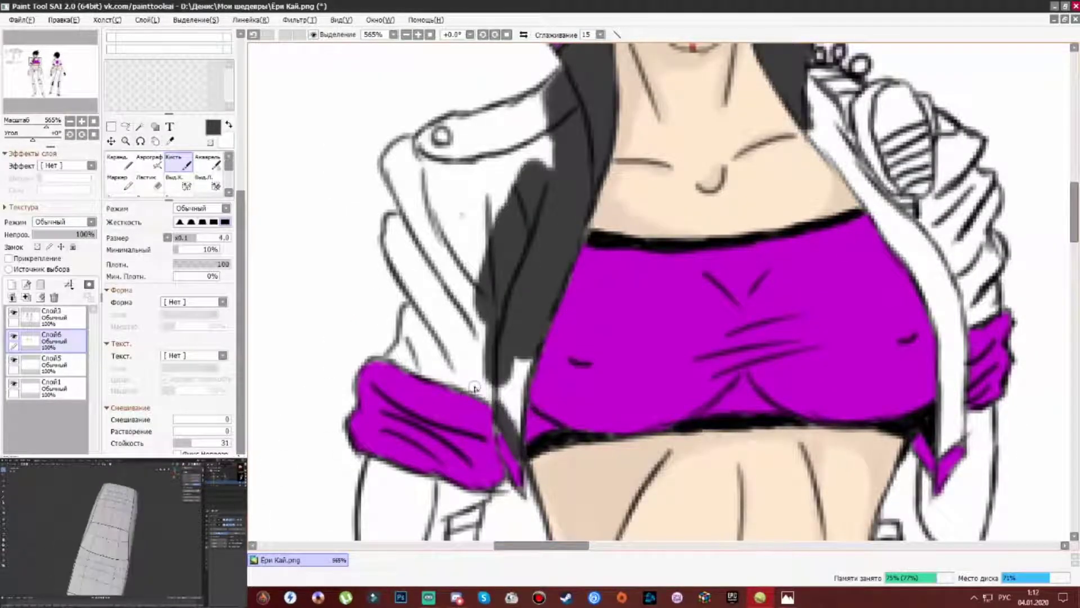
left_click_drag(507, 413, 525, 369)
left_click_drag(482, 302, 551, 243)
left_click_drag(557, 297, 467, 337)
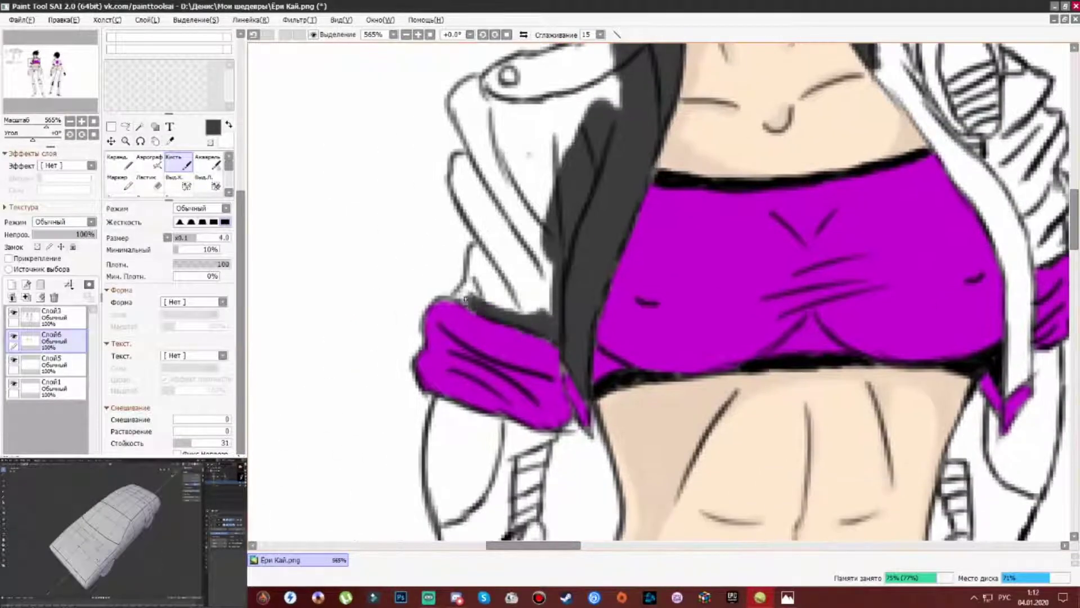
Fill the remaining sleeve and shoulder on the barcode side of the front figure's jacket with dark grey.
left_click_drag(483, 287, 450, 312)
left_click_drag(554, 228, 462, 315)
left_click_drag(529, 273, 450, 151)
left_click_drag(450, 151, 436, 207)
left_click_drag(495, 259, 445, 135)
Fill the front edge and creased sleeve on the other side of the jacket with dark grey, leaving the shoulder mechanism white.
mouse_move(579, 270)
left_mouse_down()
mouse_move(568, 128)
mouse_move(179, 247)
left_mouse_up()
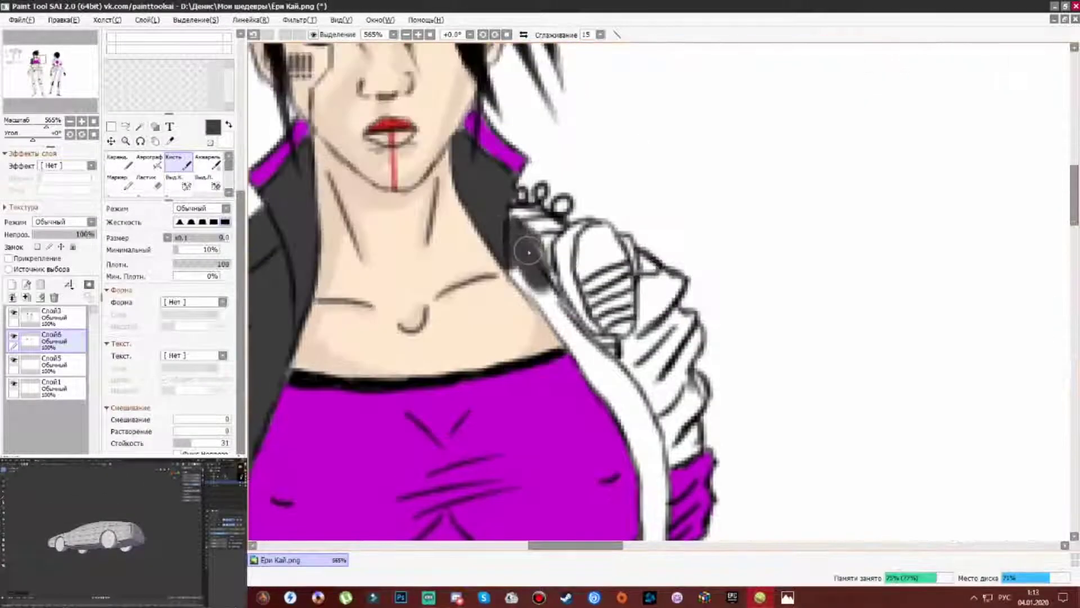
left_click_drag(613, 560, 605, 402)
left_click_drag(601, 276, 561, 264)
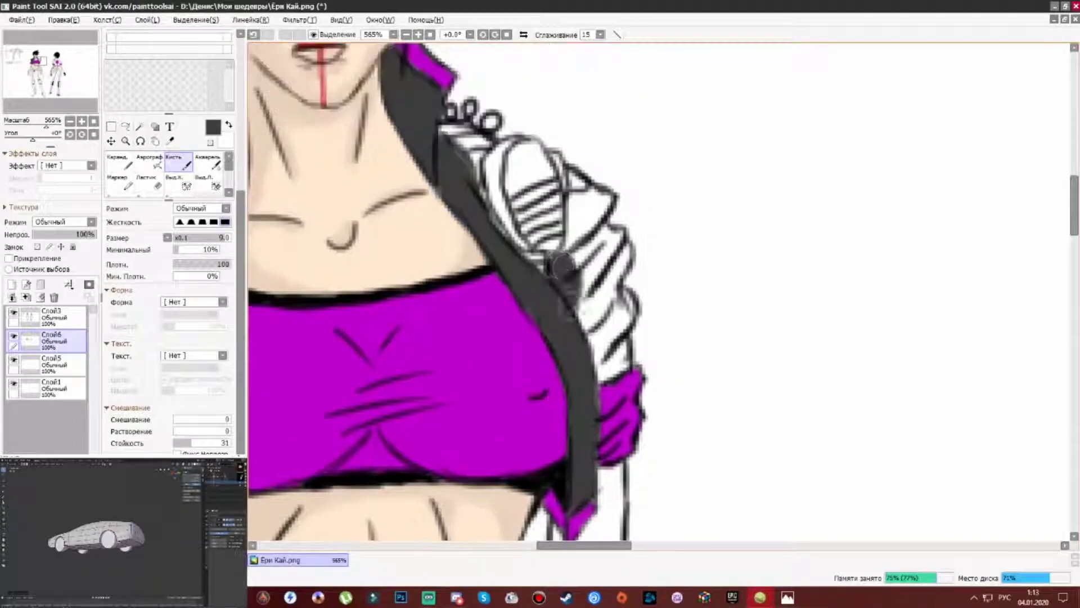
left_click_drag(596, 297, 537, 319)
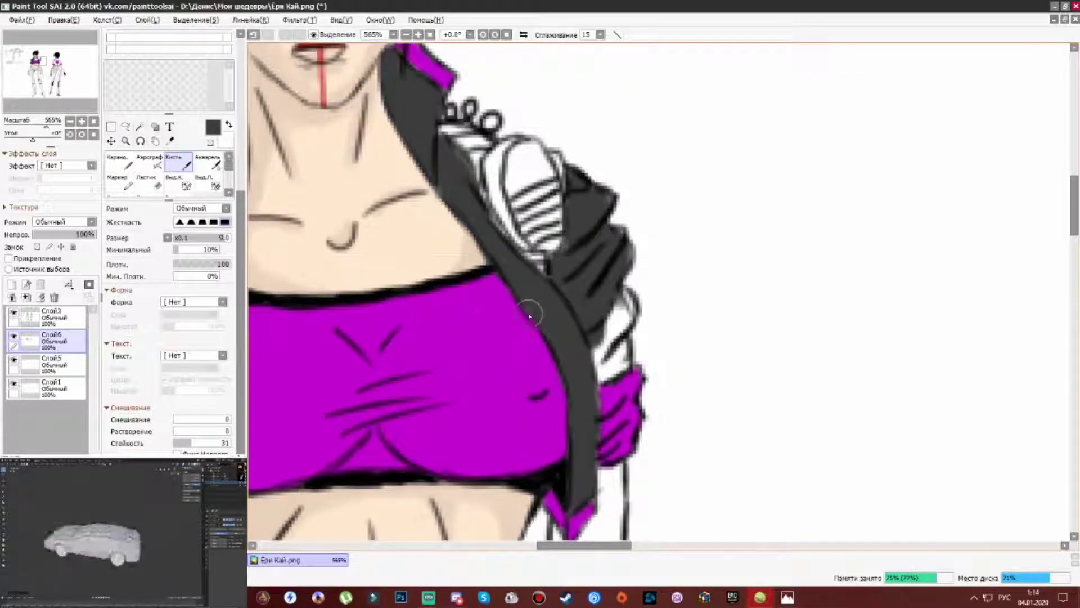
scroll(525, 234, "down", 5)
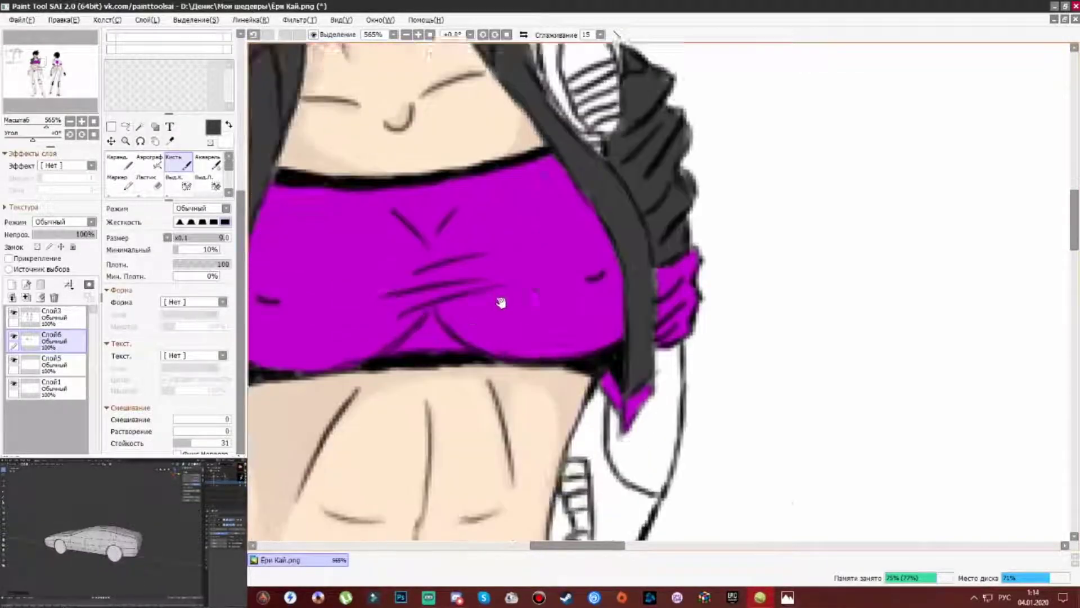
scroll(509, 277, "down", 4)
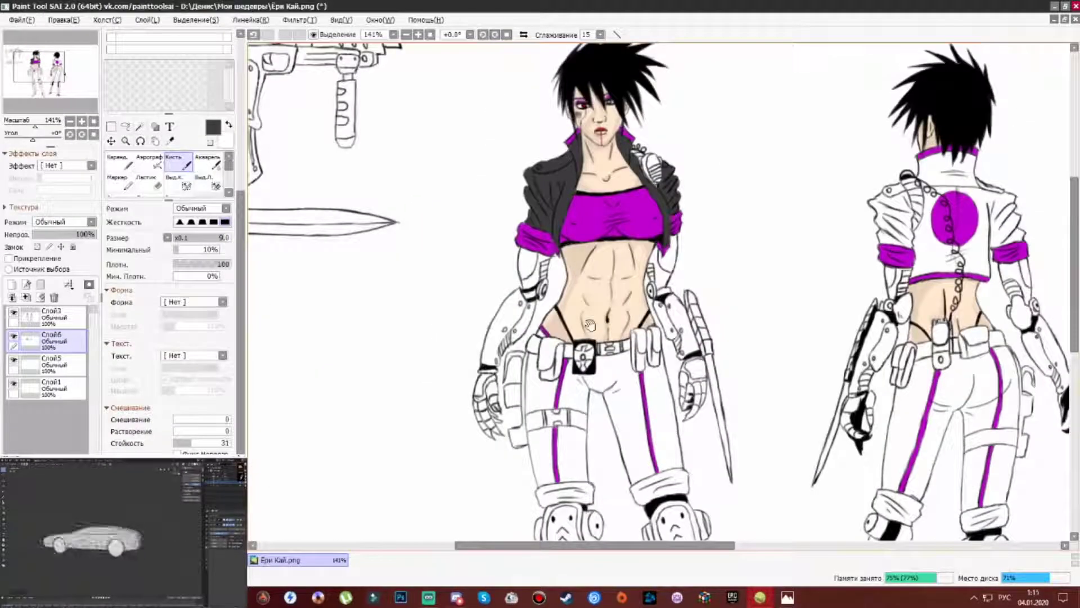
scroll(590, 325, "up", 3)
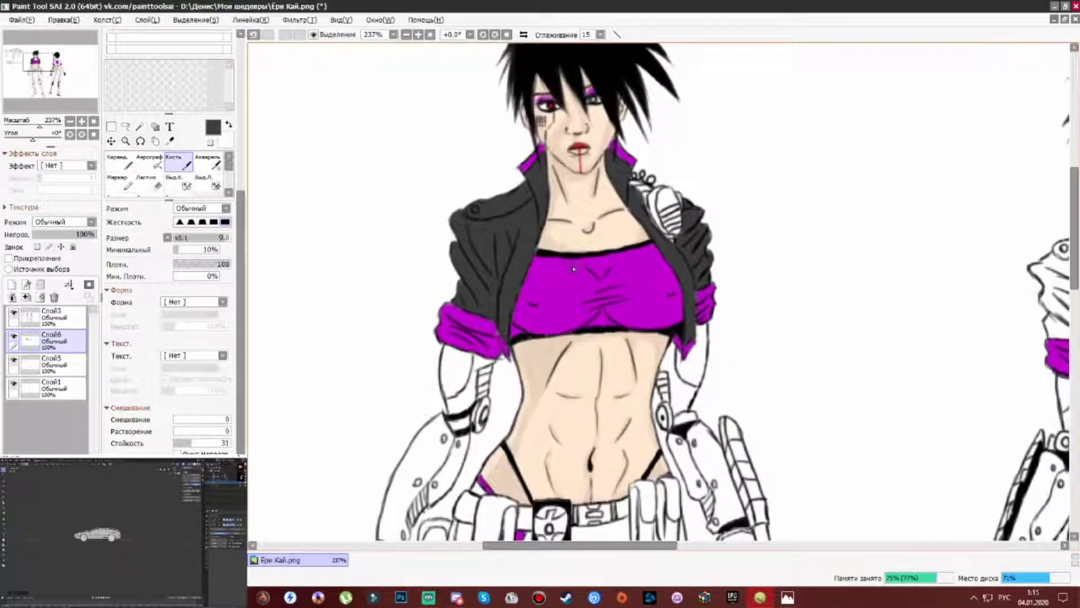
Fill the front figure's belt pouches and the outer part of the barcode-side trouser leg with dark grey, down to the rolled cuff.
scroll(573, 269, "up", 6)
scroll(313, 358, "down", 4)
mouse_move(346, 121)
left_mouse_down()
mouse_move(371, 298)
mouse_move(347, 365)
mouse_move(429, 298)
mouse_move(484, 141)
mouse_move(541, 113)
mouse_move(506, 101)
left_mouse_up()
scroll(605, 117, "down", 3)
mouse_move(569, 180)
left_mouse_down()
mouse_move(535, 282)
mouse_move(543, 225)
mouse_move(482, 356)
mouse_move(568, 470)
mouse_move(511, 330)
mouse_move(640, 157)
left_mouse_up()
scroll(542, 224, "down", 3)
scroll(636, 361, "up", 1)
scroll(636, 362, "down", 3)
mouse_move(563, 337)
left_mouse_down()
mouse_move(585, 309)
mouse_move(703, 253)
mouse_move(788, 270)
mouse_move(731, 197)
left_mouse_up()
Fill the inner part of the barcode-side trouser leg with dark grey up to the crotch, undoing the last stray stroke.
scroll(731, 197, "up", 3)
mouse_move(619, 168)
left_mouse_down()
mouse_move(621, 348)
mouse_move(711, 314)
mouse_move(675, 113)
left_mouse_up()
scroll(675, 113, "up", 3)
left_click_drag(618, 467, 619, 158)
scroll(619, 158, "down", 2)
mouse_move(495, 405)
left_mouse_down()
mouse_move(487, 287)
mouse_move(559, 330)
mouse_move(647, 338)
mouse_move(781, 118)
mouse_move(748, 315)
mouse_move(799, 225)
left_mouse_up()
key("ctrl+z")
Fill the front figure's belt and the pouches on the other hip with dark grey, leaving the buckle emblem white.
scroll(799, 225, "up", 3)
scroll(799, 225, "right", 3)
mouse_move(540, 270)
left_mouse_down()
mouse_move(562, 394)
mouse_move(622, 278)
mouse_move(613, 450)
left_mouse_up()
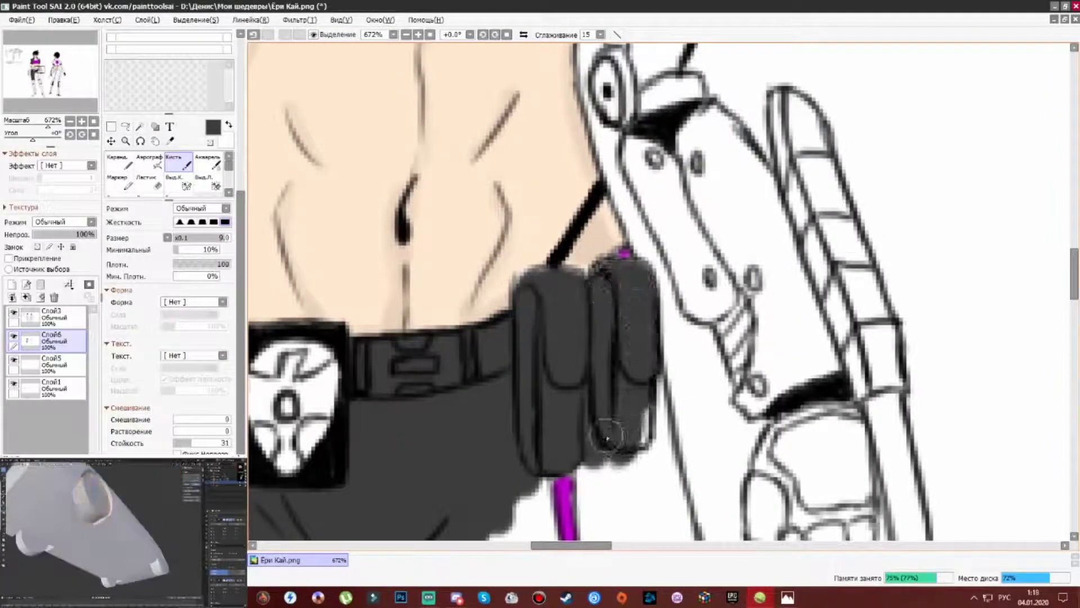
scroll(614, 450, "down", 2)
left_click_drag(619, 281, 551, 416)
Fill the other front trouser leg with dark grey on the inner side of the purple stripe, including the rolled cuff.
scroll(552, 417, "down", 2)
mouse_move(450, 214)
left_mouse_down()
mouse_move(459, 360)
mouse_move(361, 518)
mouse_move(475, 405)
left_mouse_up()
scroll(475, 405, "down", 2)
mouse_move(467, 292)
left_mouse_down()
mouse_move(458, 373)
mouse_move(484, 507)
left_mouse_up()
scroll(423, 355, "down", 1)
mouse_move(465, 366)
left_mouse_down()
mouse_move(330, 242)
mouse_move(405, 394)
mouse_move(465, 395)
left_mouse_up()
scroll(405, 393, "down", 2)
mouse_move(579, 394)
left_mouse_down()
mouse_move(613, 312)
mouse_move(525, 296)
left_mouse_up()
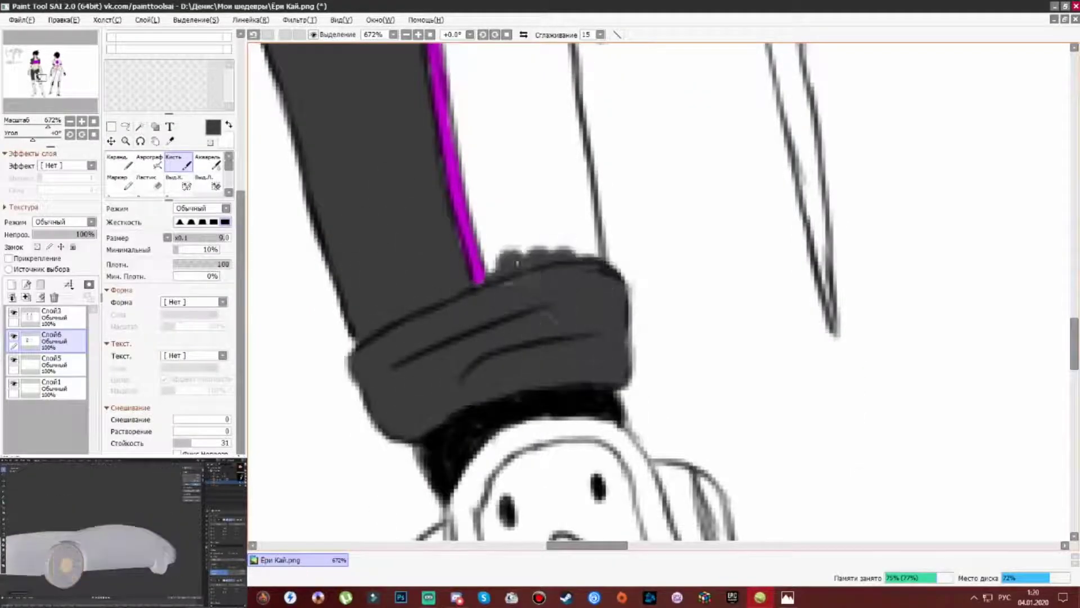
Fill the remaining outer strip beside that leg's purple stripe with dark grey, from the cuff up to the pouches.
scroll(526, 296, "up", 3)
left_click_drag(506, 393, 495, 315)
left_click_drag(540, 405, 507, 304)
scroll(506, 304, "up", 3)
mouse_move(451, 338)
left_mouse_down()
mouse_move(439, 262)
mouse_move(455, 289)
mouse_move(445, 281)
mouse_move(514, 225)
mouse_move(509, 309)
mouse_move(540, 367)
mouse_move(486, 405)
mouse_move(512, 379)
mouse_move(468, 212)
left_mouse_up()
Fill the back figure's jacket sleeve beside the exposed shoulder mechanism with dark grey, down to the purple cuff.
scroll(469, 214, "down", 10)
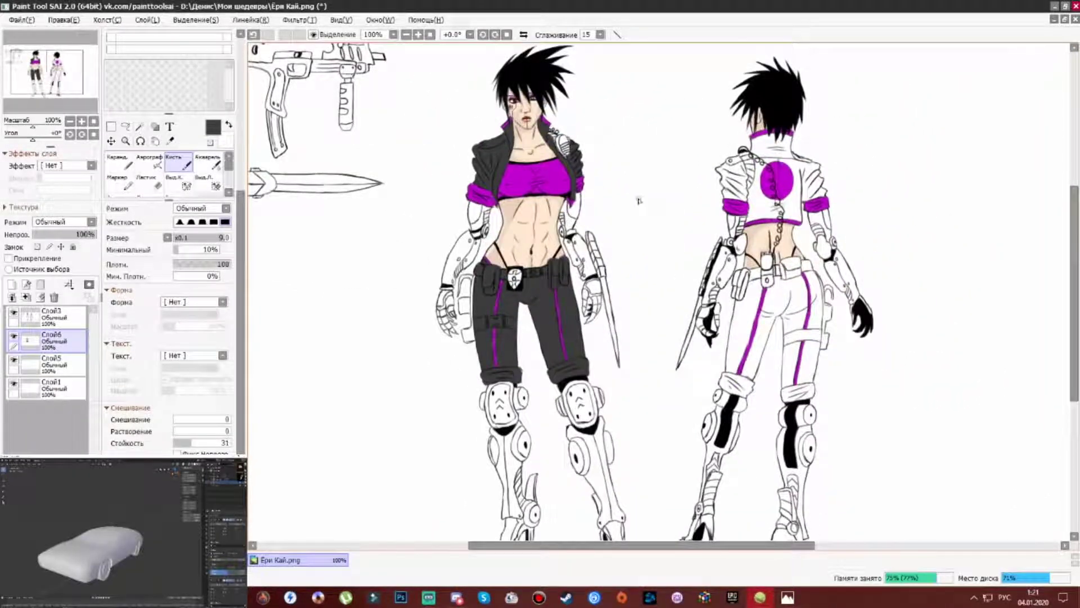
scroll(640, 201, "up", 8)
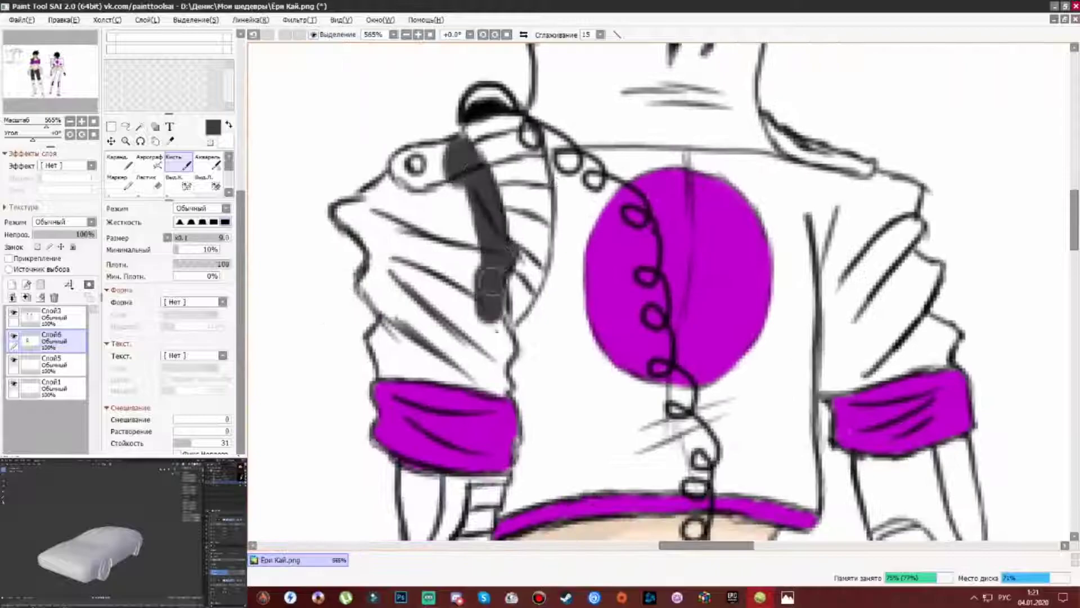
mouse_move(428, 367)
left_mouse_down()
mouse_move(402, 338)
mouse_move(460, 225)
mouse_move(411, 303)
left_mouse_up()
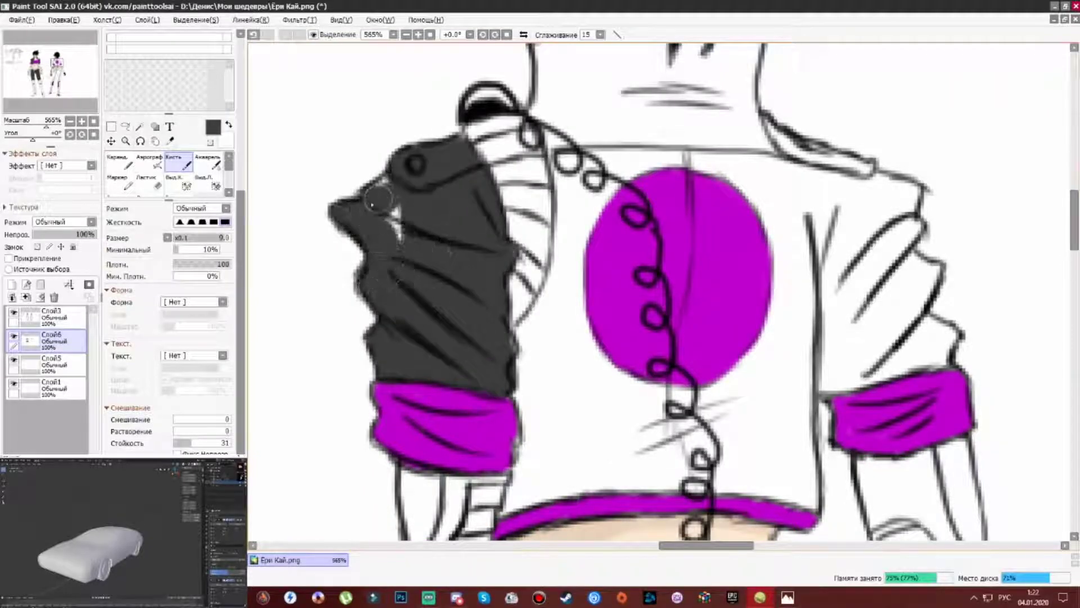
Fill the back figure's collar, upper back and opposite sleeve with dark grey, keeping the purple circle and trim clear.
left_click_drag(481, 214, 490, 431)
left_click_drag(490, 338, 484, 506)
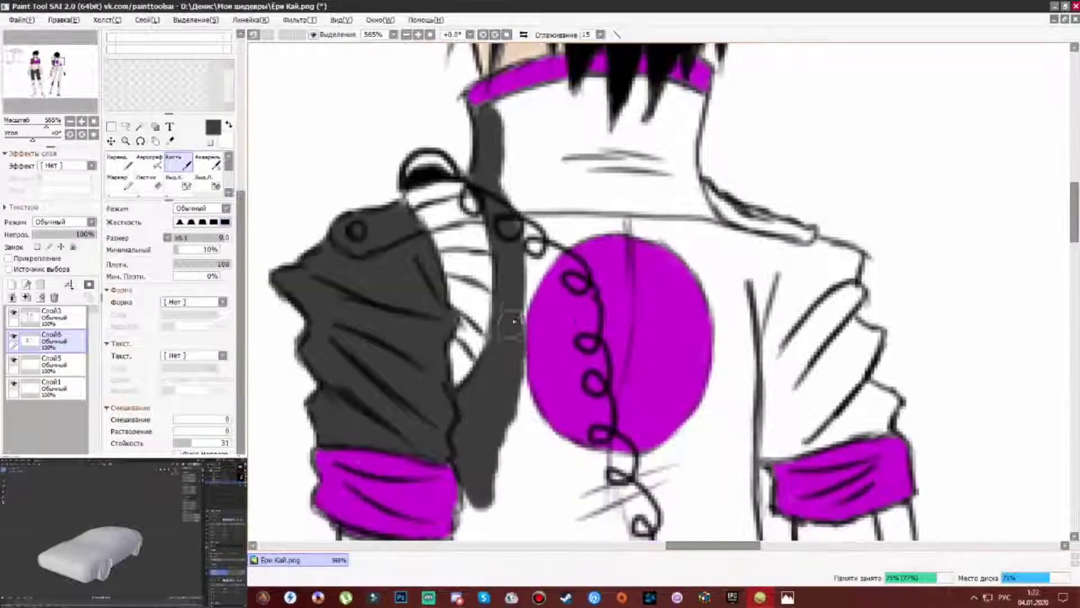
mouse_move(671, 124)
left_mouse_down()
mouse_move(581, 106)
mouse_move(562, 223)
left_mouse_up()
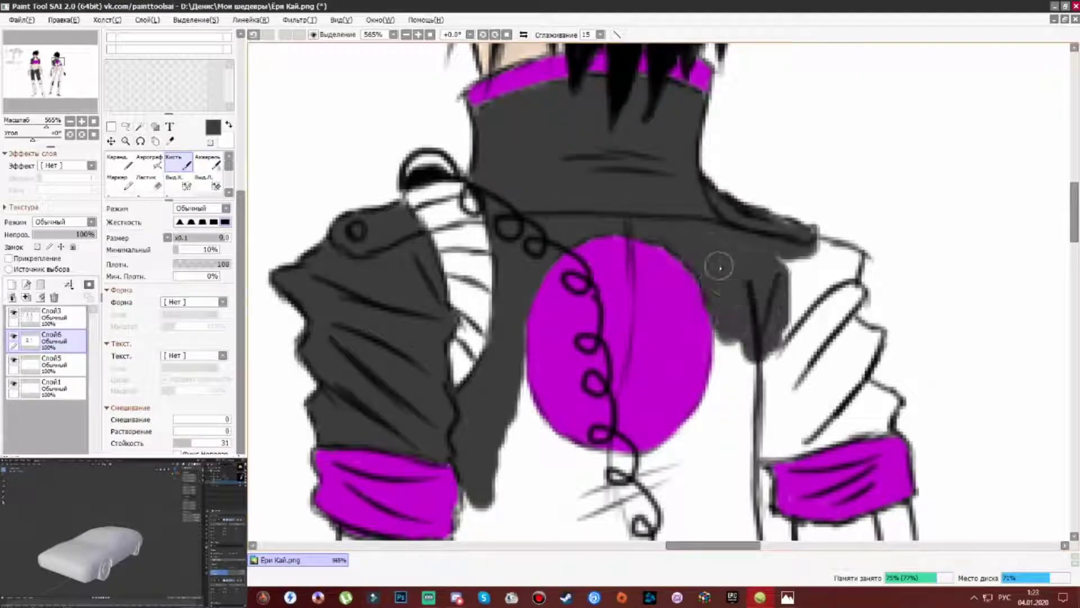
mouse_move(734, 266)
left_mouse_down()
mouse_move(825, 253)
mouse_move(770, 331)
left_mouse_up()
left_click_drag(861, 425, 886, 394)
Fill the lower back of the jacket around the purple circle with dark grey, down to the purple hem.
left_click_drag(684, 458, 682, 309)
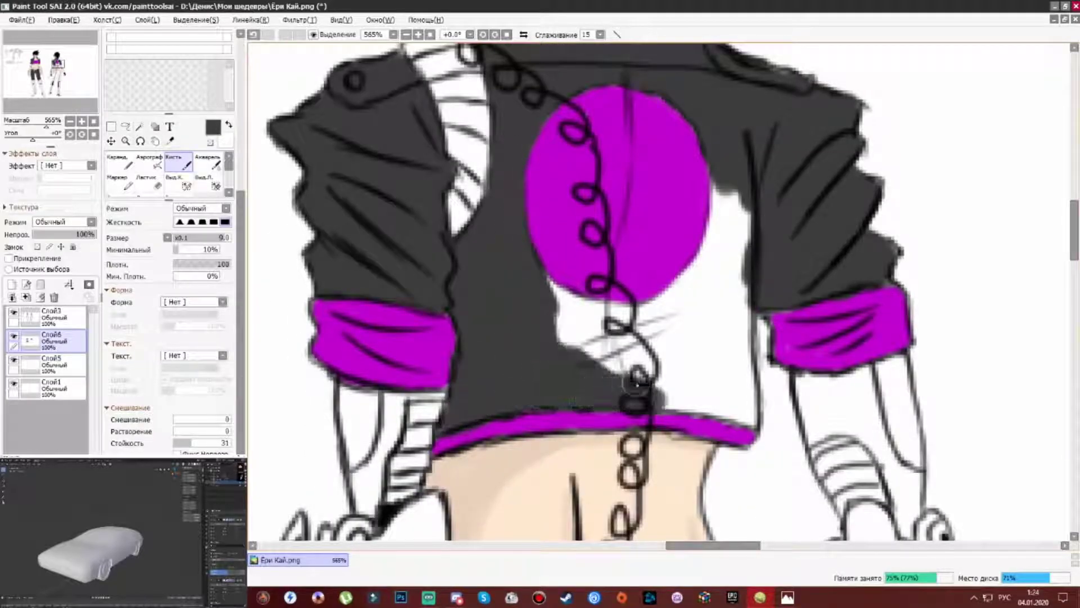
left_click_drag(630, 399, 590, 311)
mouse_move(723, 211)
left_mouse_down()
mouse_move(688, 362)
mouse_move(696, 397)
left_mouse_up()
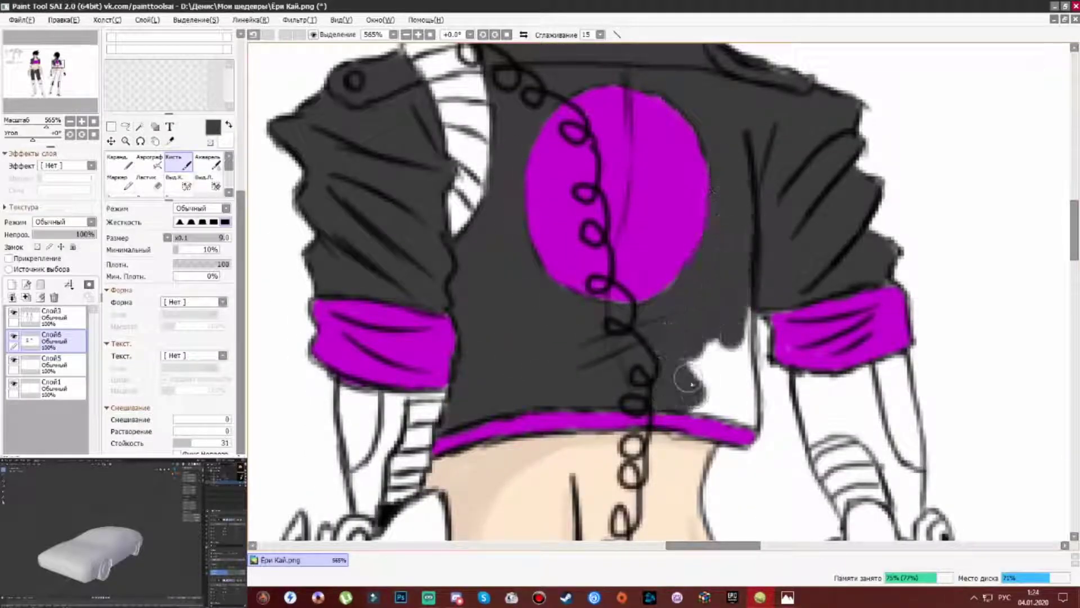
Fill the back figure's belt, central radio holder and belt pouches with dark grey.
scroll(736, 342, "down", 5)
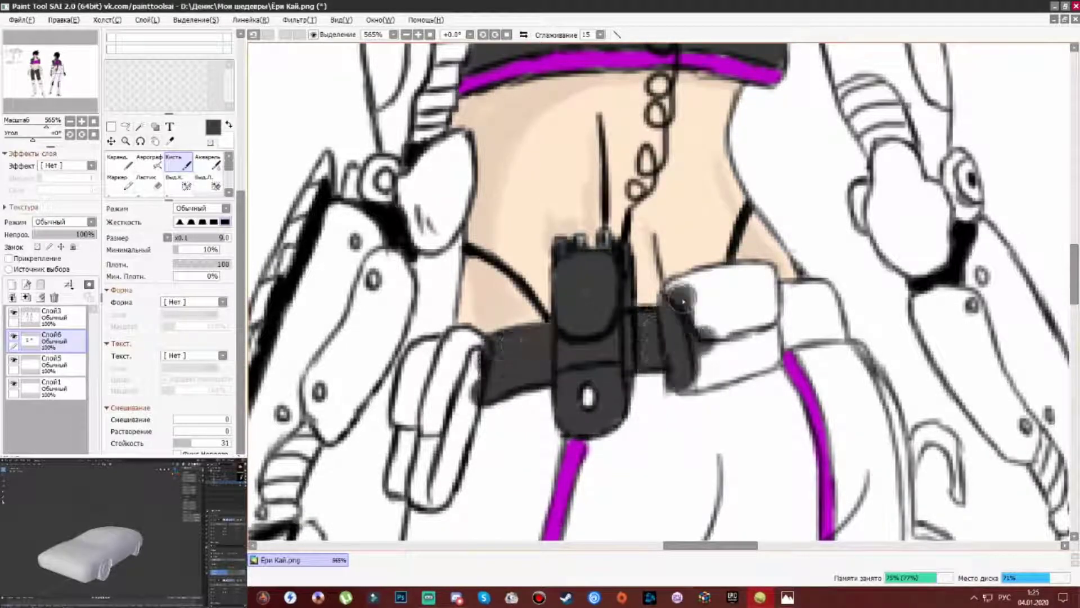
left_click_drag(744, 296, 741, 346)
scroll(713, 360, "down", 3)
left_click_drag(613, 270, 686, 331)
scroll(647, 304, "left", 5)
mouse_move(507, 248)
left_mouse_down()
mouse_move(450, 416)
mouse_move(513, 253)
left_mouse_up()
Fill the outer part of the back figure's trouser leg on the shoulder-mechanism side with dark grey, including its rolled cuff.
scroll(513, 253, "down", 3)
mouse_move(625, 203)
left_mouse_down()
mouse_move(597, 326)
mouse_move(518, 219)
left_mouse_up()
scroll(534, 281, "down", 3)
scroll(534, 282, "left", 2)
mouse_move(590, 180)
left_mouse_down()
mouse_move(605, 335)
mouse_move(548, 284)
mouse_move(504, 366)
mouse_move(540, 479)
left_mouse_up()
scroll(607, 256, "down", 3)
scroll(607, 256, "left", 1)
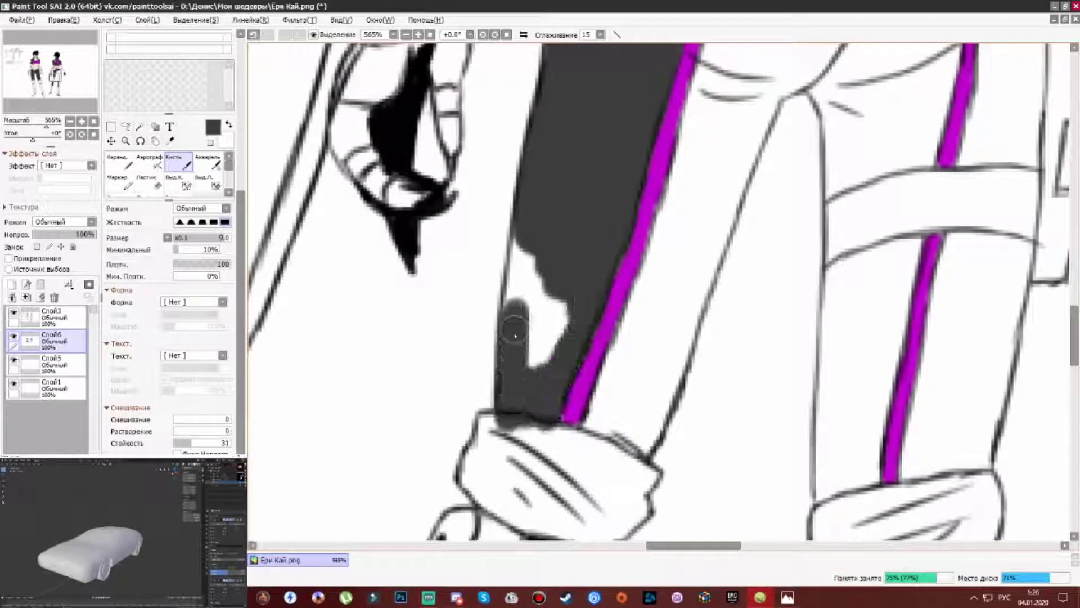
scroll(587, 452, "down", 3)
left_click_drag(613, 383, 647, 293)
Fill the inner part of that trouser leg with dark grey, from the cuff up to the seat below the belt.
scroll(568, 329, "up", 2)
scroll(568, 329, "right", 2)
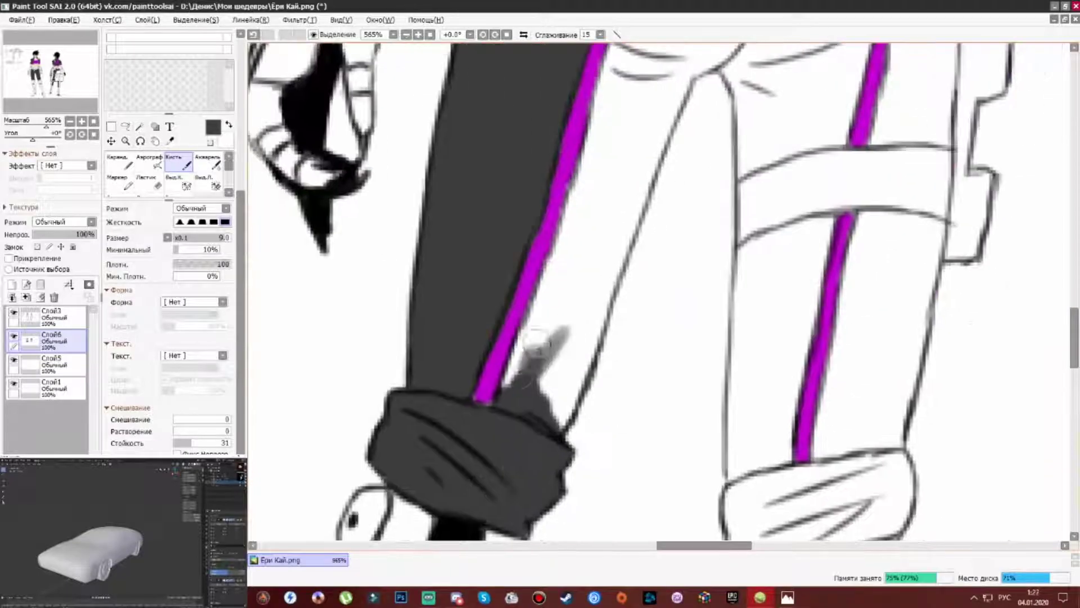
left_click_drag(529, 352, 562, 236)
scroll(540, 338, "up", 3)
mouse_move(518, 451)
left_mouse_down()
mouse_move(516, 335)
mouse_move(579, 302)
left_mouse_up()
scroll(579, 302, "up", 3)
mouse_move(507, 242)
left_mouse_down()
mouse_move(481, 373)
mouse_move(561, 244)
mouse_move(612, 330)
mouse_move(563, 331)
mouse_move(593, 328)
left_mouse_up()
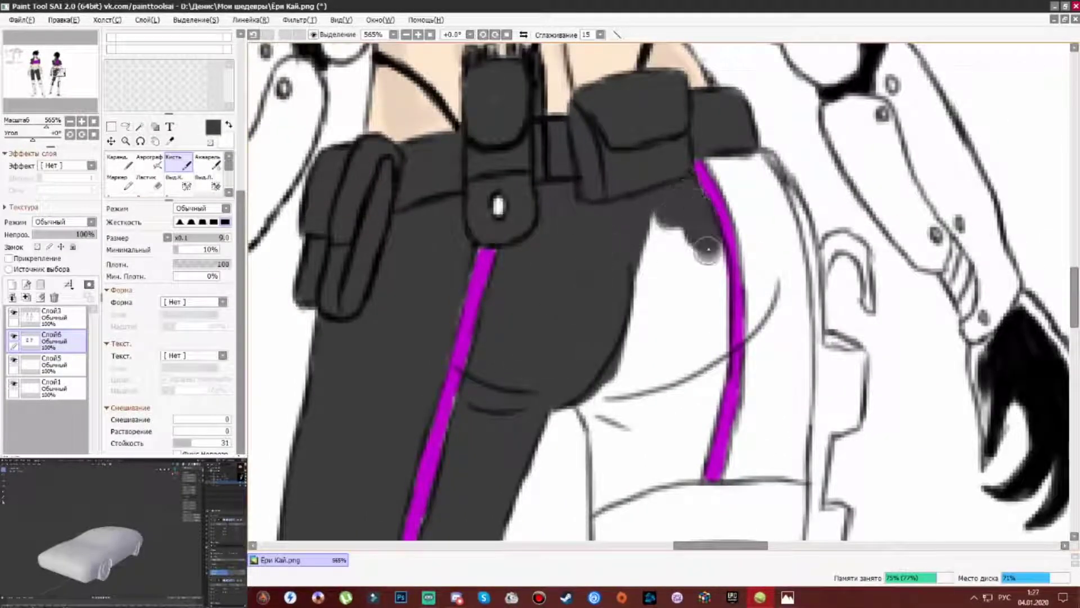
Fill the other half of the back figure's seat, the upper thigh and the thigh strap with dark grey around the purple stripe.
mouse_move(687, 457)
left_mouse_down()
mouse_move(607, 464)
mouse_move(620, 389)
mouse_move(667, 297)
left_mouse_up()
scroll(526, 171, "right", 2)
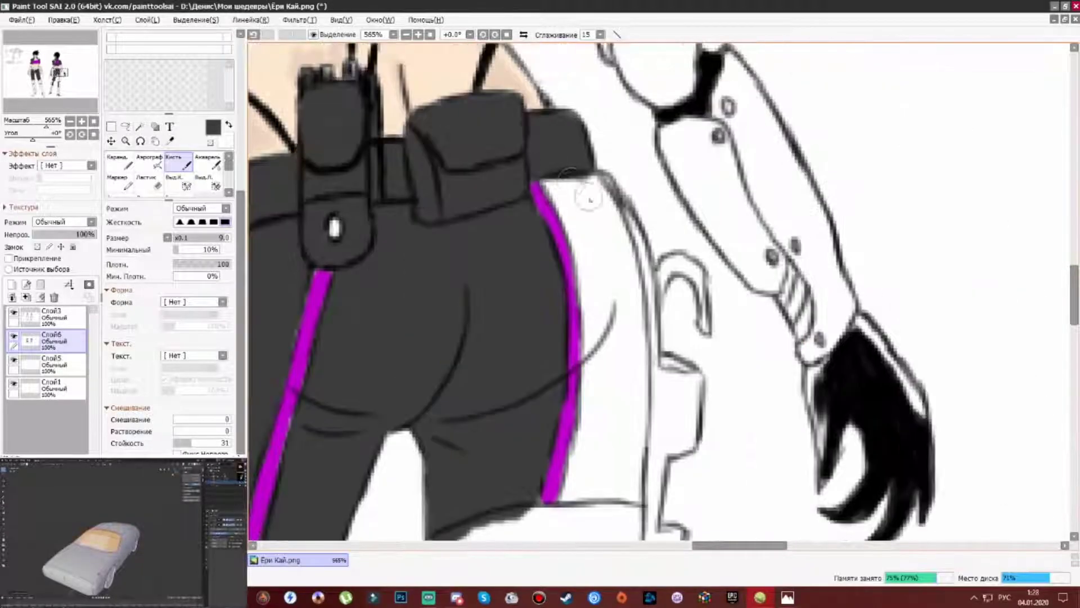
mouse_move(605, 200)
left_mouse_down()
mouse_move(642, 381)
mouse_move(586, 250)
mouse_move(602, 343)
mouse_move(579, 484)
mouse_move(650, 397)
mouse_move(691, 400)
mouse_move(624, 371)
mouse_move(641, 438)
left_mouse_up()
scroll(625, 371, "down", 3)
left_click_drag(626, 371, 554, 360)
Fill the back figure's second trouser leg below the thigh strap with dark grey, including the rolled cuff.
left_click_drag(439, 356, 456, 461)
scroll(456, 394, "down", 3)
mouse_move(512, 241)
left_mouse_down()
mouse_move(492, 381)
mouse_move(452, 443)
mouse_move(450, 242)
left_mouse_up()
scroll(450, 338, "down", 3)
mouse_move(478, 371)
left_mouse_down()
mouse_move(557, 276)
mouse_move(591, 349)
mouse_move(562, 169)
mouse_move(512, 292)
left_mouse_up()
scroll(563, 169, "up", 4)
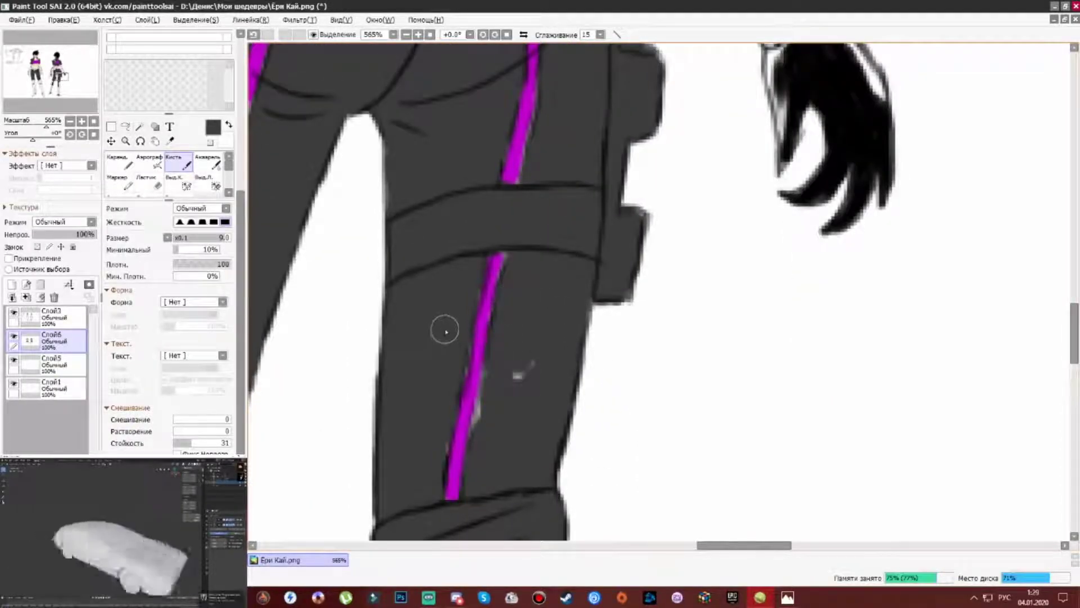
Reduce the brush size to 4 and fill the curved hook beside the back figure's hip with dark grey.
scroll(480, 411, "up", 5)
key("[")
key("[")
key("[")
key("[")
key("[")
key("[")
left_click_drag(763, 337, 805, 347)
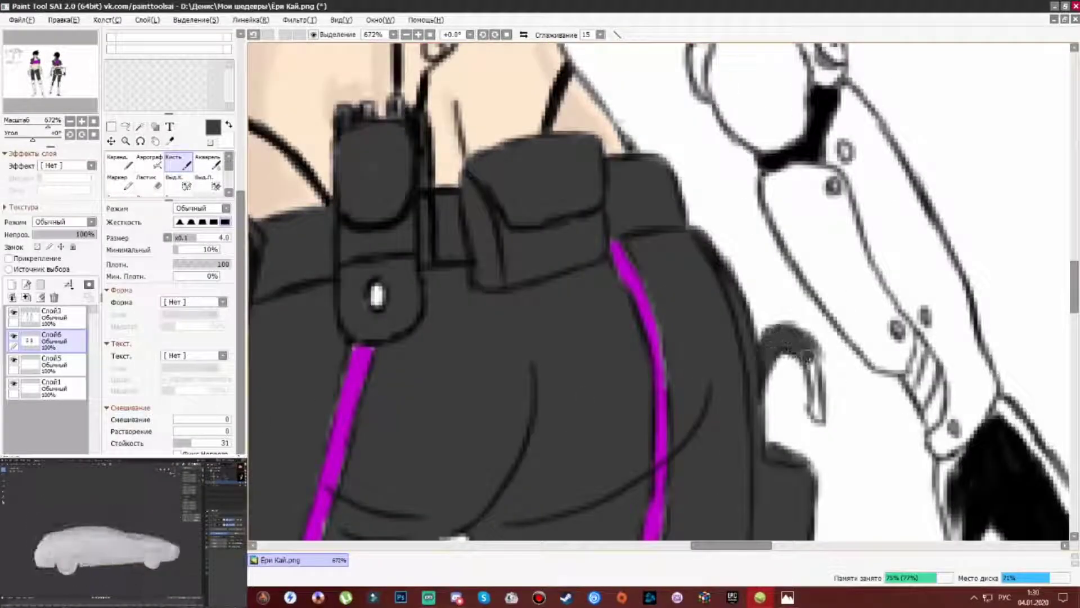
Fill the matching hook and holster parts beside the front figure's barcode-side thigh with dark grey.
left_click_drag(440, 373, 522, 291)
scroll(469, 411, "down", 3)
mouse_move(487, 506)
left_mouse_down()
mouse_move(404, 465)
mouse_move(448, 483)
left_mouse_up()
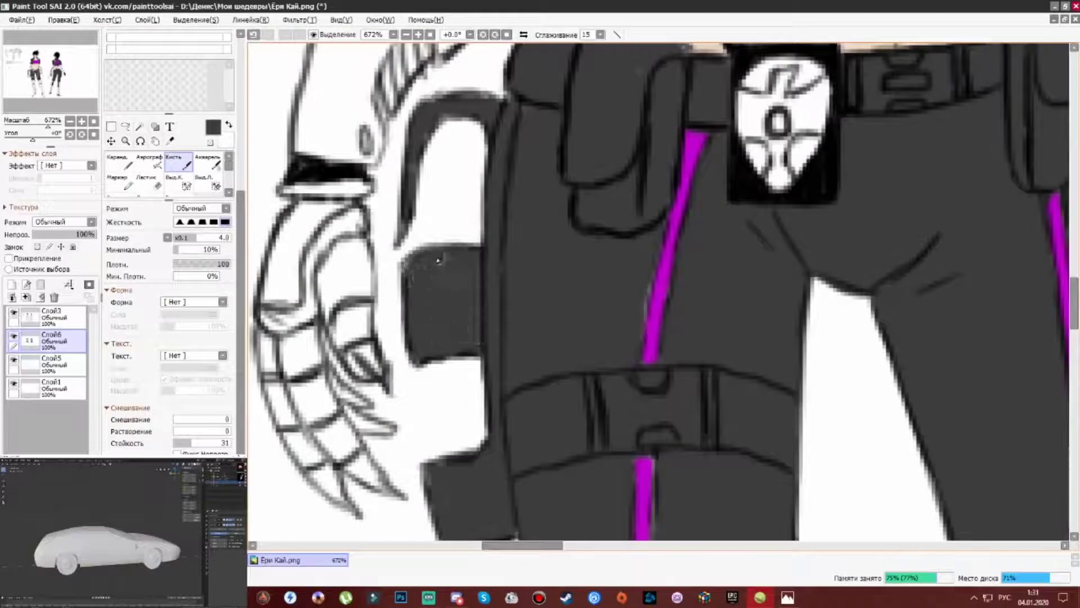
scroll(498, 257, "down", 8)
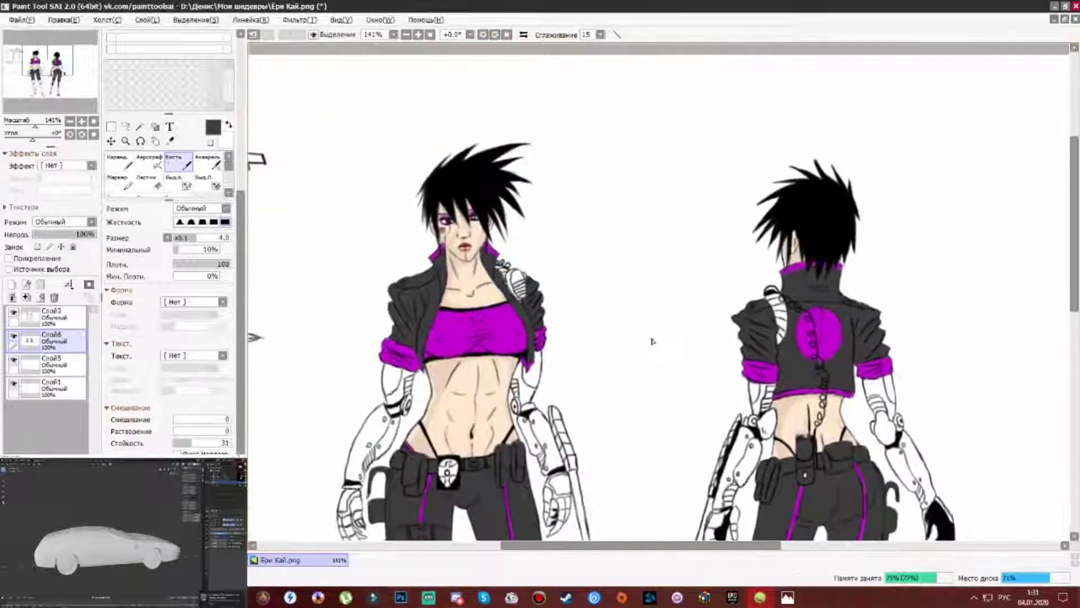
Fill the shoulder mechanism's plates with mid grey and the gap beneath its looped cable with brownish red.
scroll(506, 281, "up", 10)
mouse_move(439, 270)
left_mouse_down()
mouse_move(483, 360)
mouse_move(506, 236)
mouse_move(470, 366)
left_mouse_up()
scroll(470, 367, "down", 5)
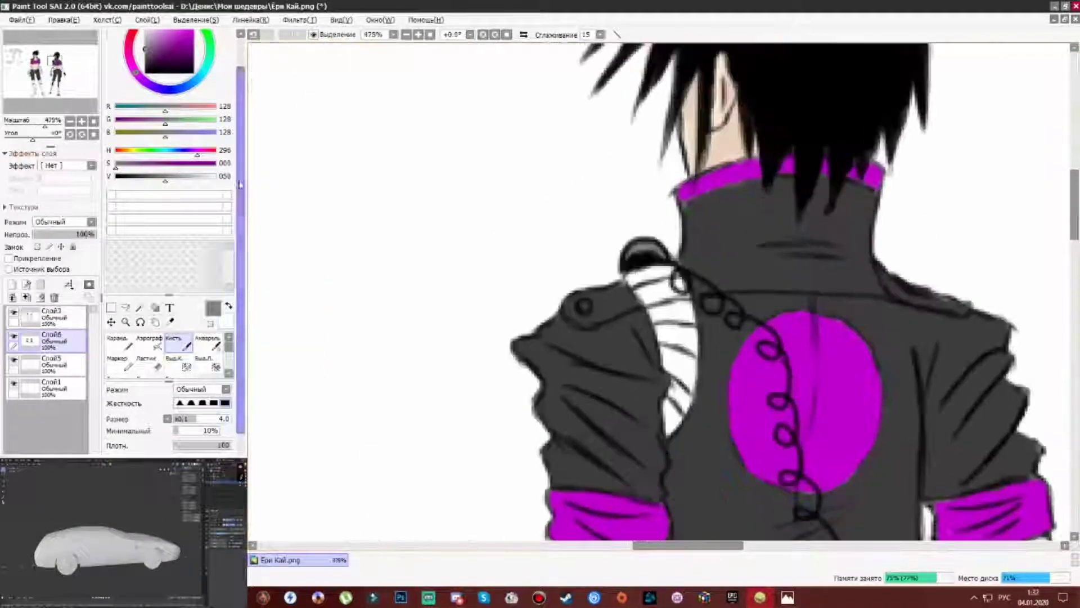
left_click_drag(239, 184, 240, 149)
left_click(182, 96)
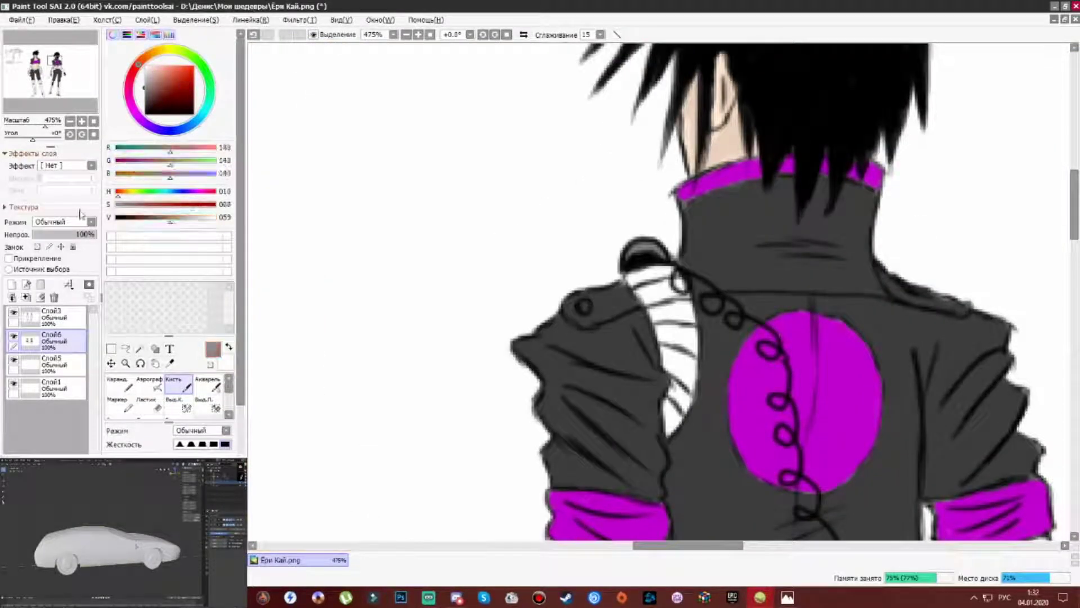
scroll(583, 334, "up", 5)
mouse_move(605, 332)
left_mouse_down()
mouse_move(557, 394)
mouse_move(524, 214)
left_mouse_up()
left_click_drag(597, 259, 554, 460)
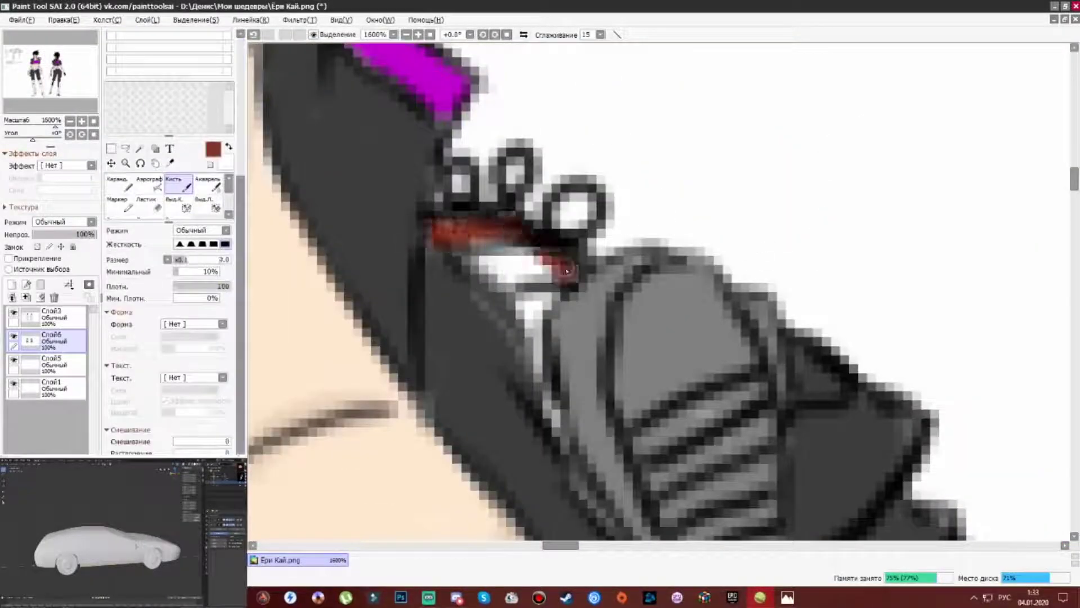
left_click_drag(567, 271, 506, 315)
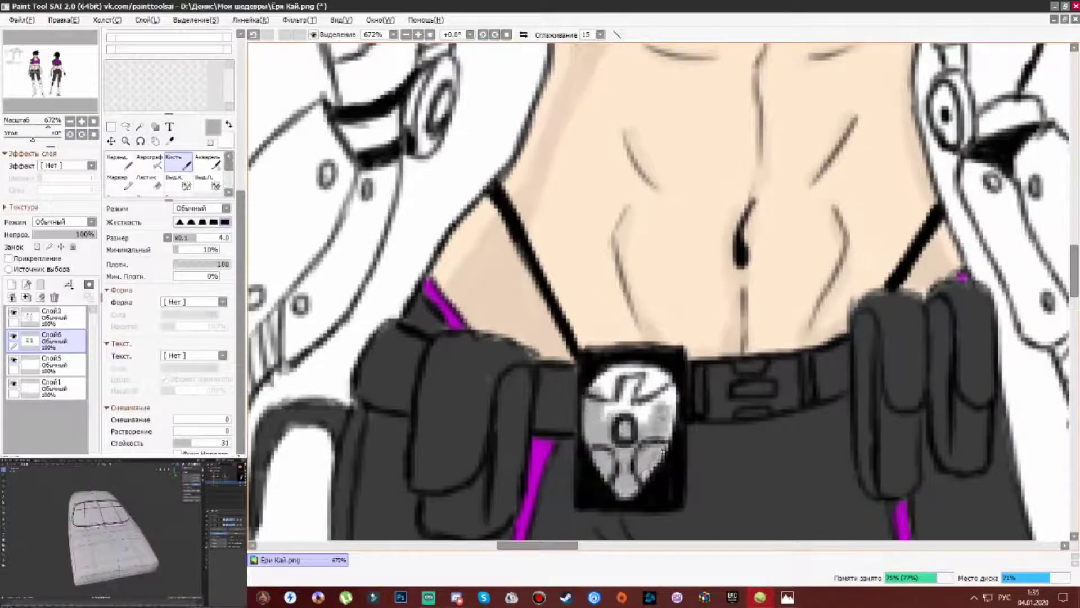
Shade the belt buckle emblem in light greys and fill the front figure's barcode-side mechanical upper arm with mid grey.
left_click_drag(663, 453, 616, 465)
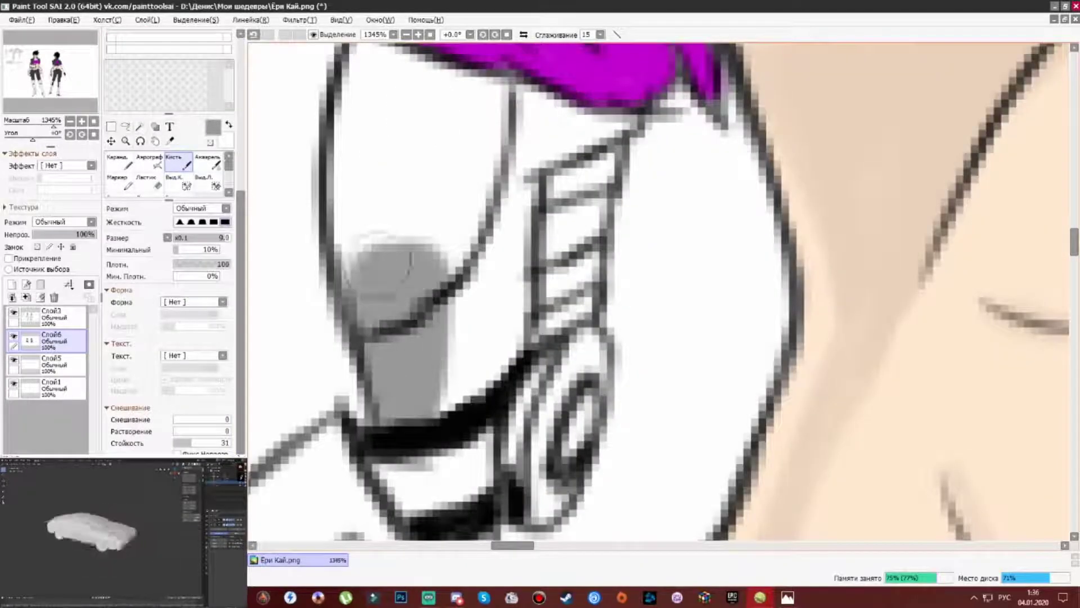
mouse_move(394, 270)
left_mouse_down()
mouse_move(369, 200)
mouse_move(376, 125)
left_mouse_up()
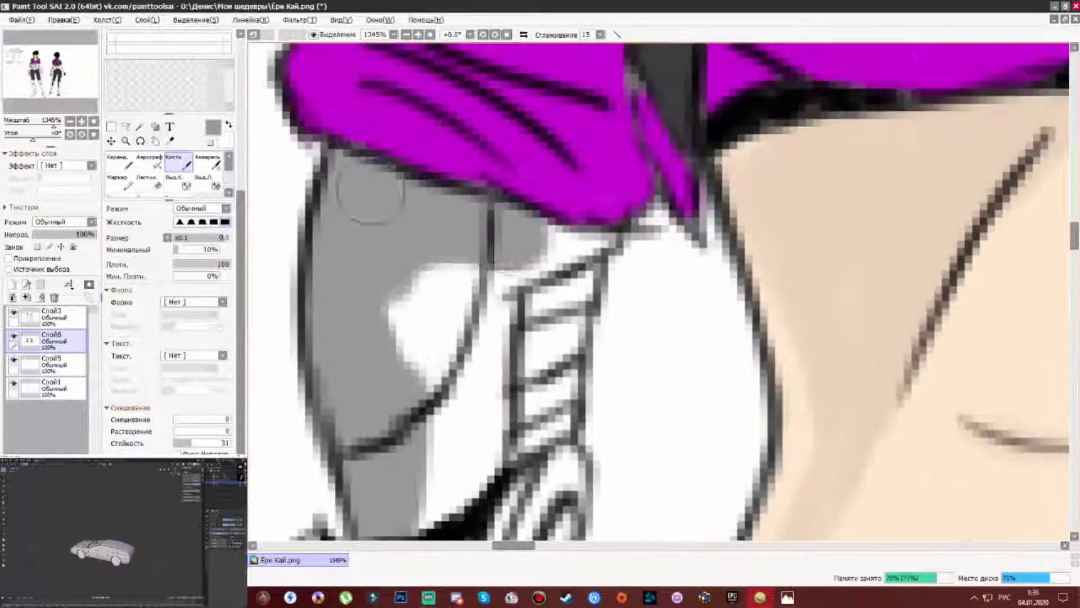
left_click_drag(427, 225, 478, 284)
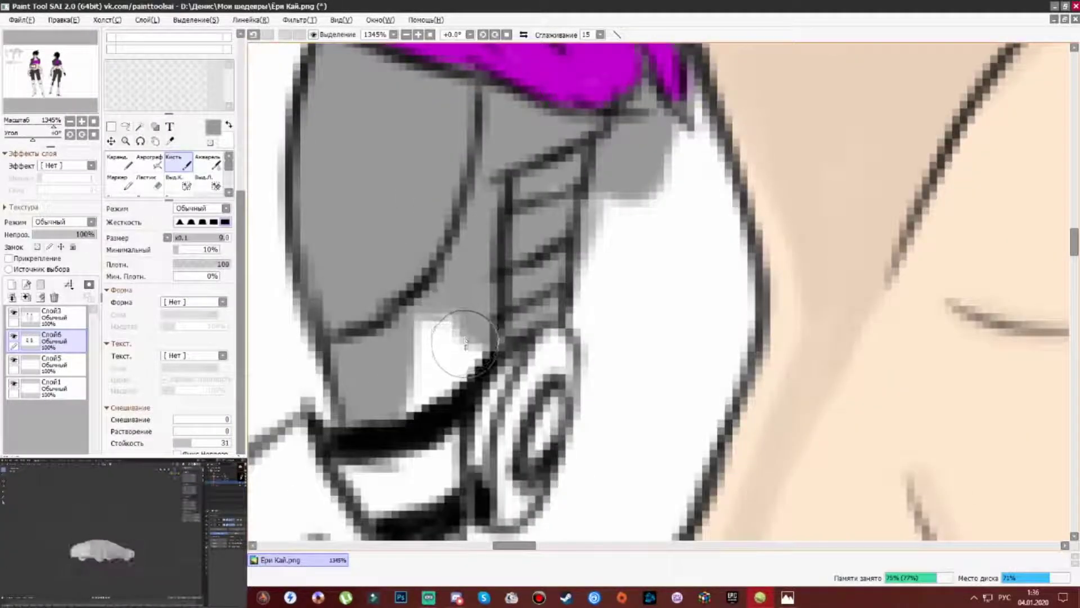
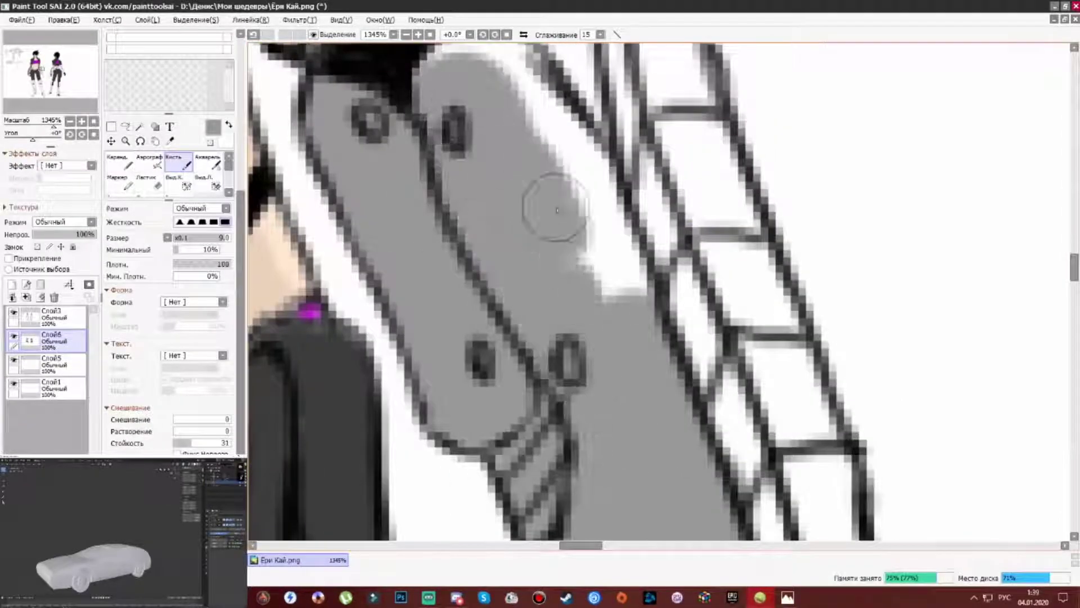
Fill the forearm plates and long blade of the front figure's other arm with mid grey, reducing the brush size to 4.
left_click_drag(557, 209, 332, 191)
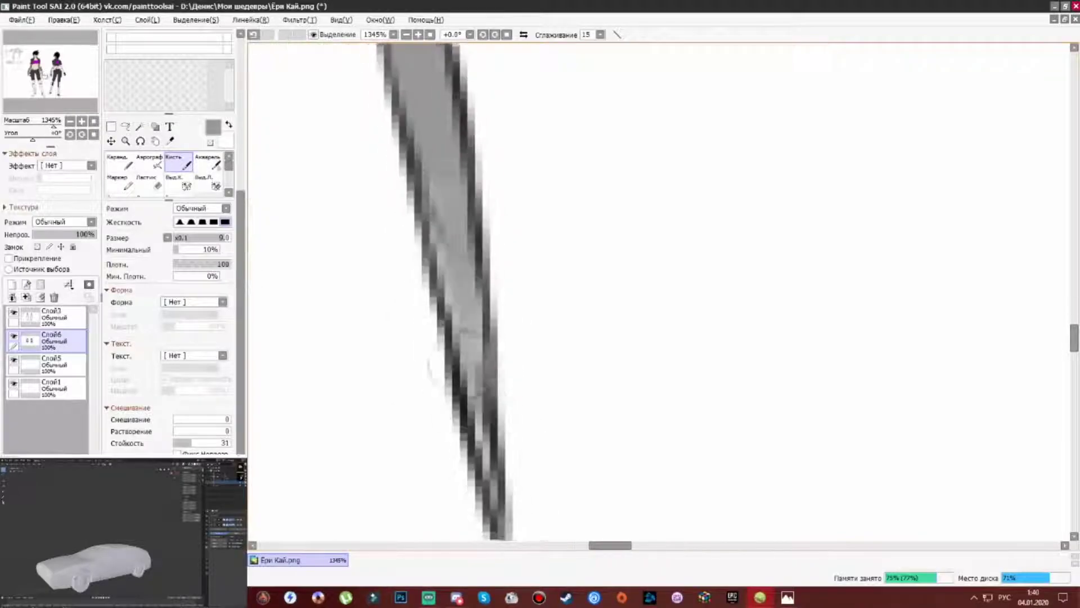
scroll(450, 285, "down", 3)
scroll(565, 419, "down", 2)
key("bracketleft")
key("bracketleft")
key("bracketleft")
key("bracketleft")
key("bracketleft")
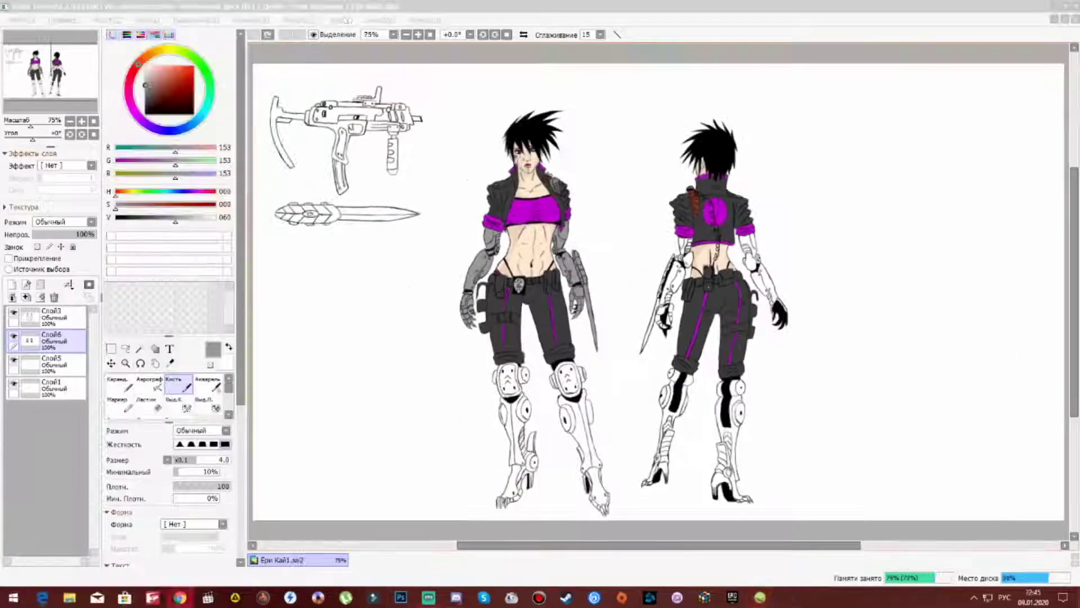
Fill the round side caps of the front figure's barcode-side knee with mid grey.
left_click(716, 10)
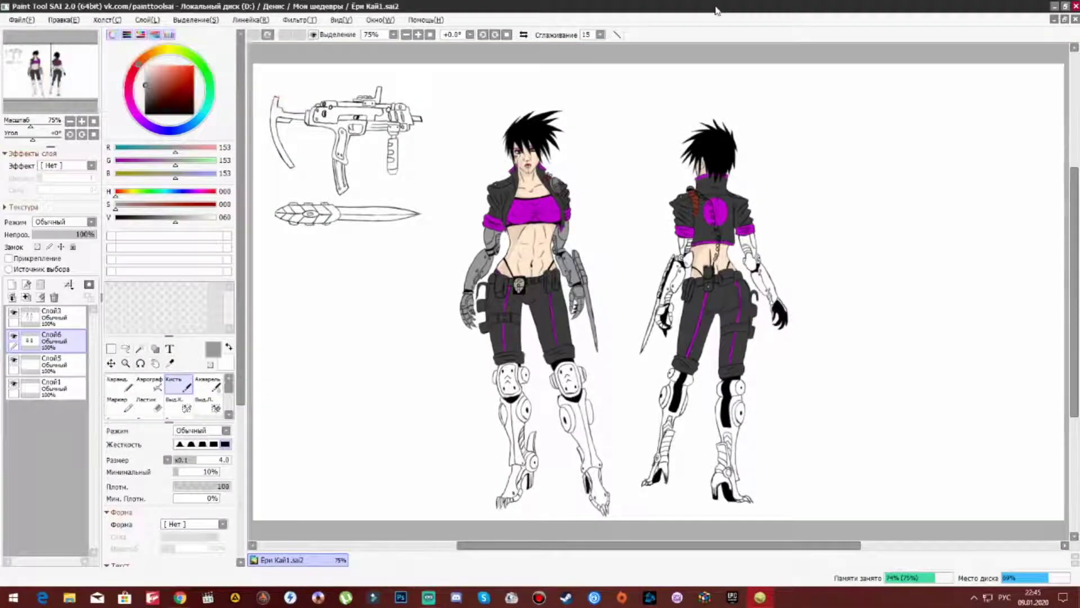
scroll(576, 392, "up", 10)
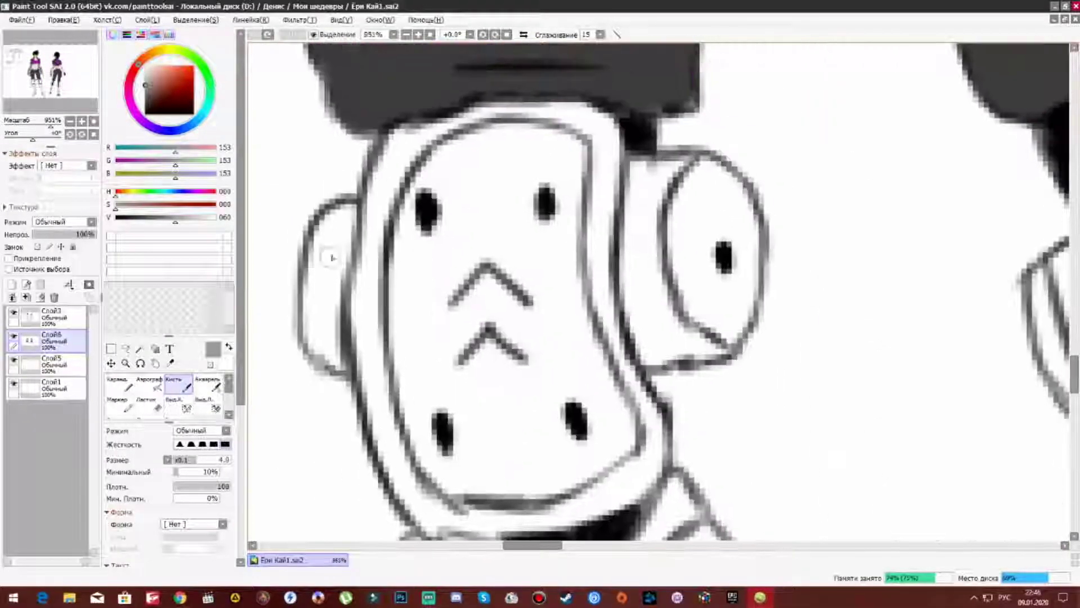
left_click_drag(717, 354, 733, 244)
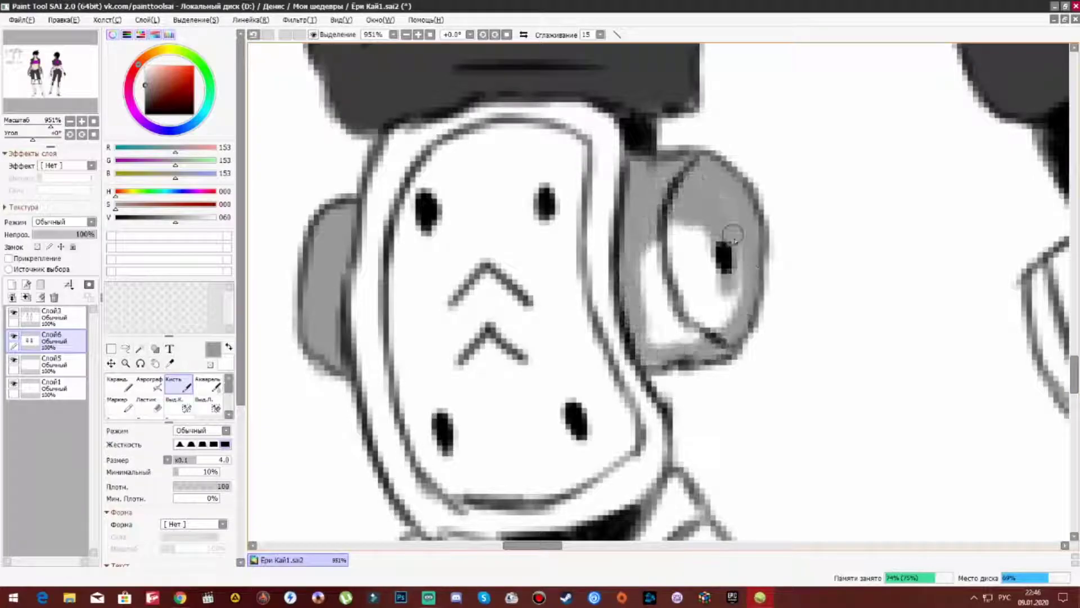
Fill the barcode-side knee guard's outer rim and inner plate with mid grey, keeping the black bolts and chevrons.
left_click_drag(477, 277, 585, 282)
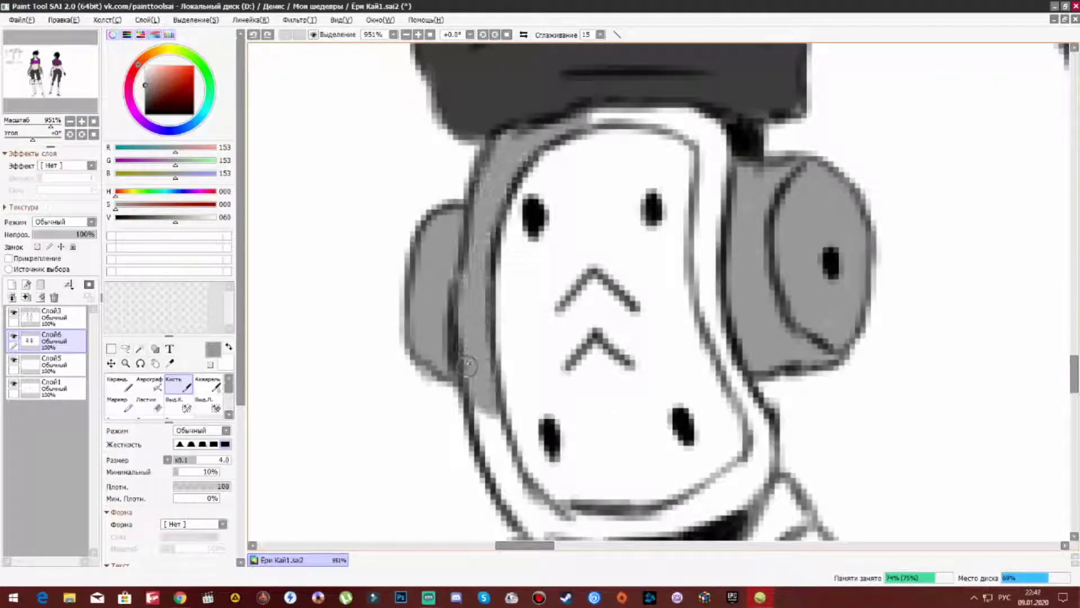
left_click_drag(472, 354, 473, 239)
scroll(667, 221, "up", 5)
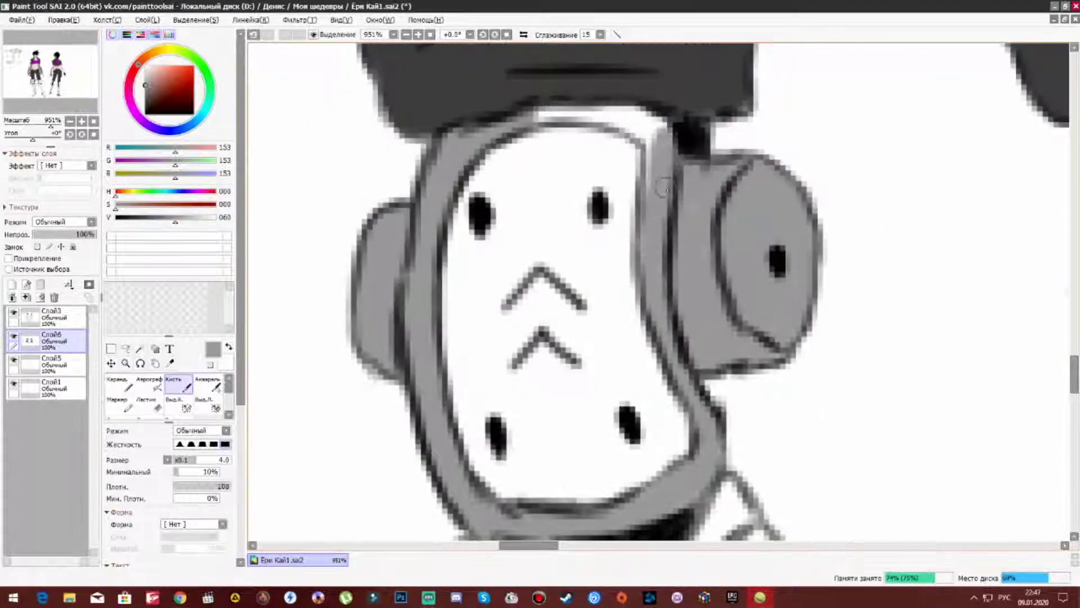
mouse_move(619, 145)
left_mouse_down()
mouse_move(540, 225)
mouse_move(507, 337)
mouse_move(635, 394)
left_mouse_up()
scroll(634, 394, "down", 3)
mouse_move(478, 315)
left_mouse_down()
mouse_move(482, 133)
mouse_move(518, 212)
mouse_move(629, 221)
left_mouse_up()
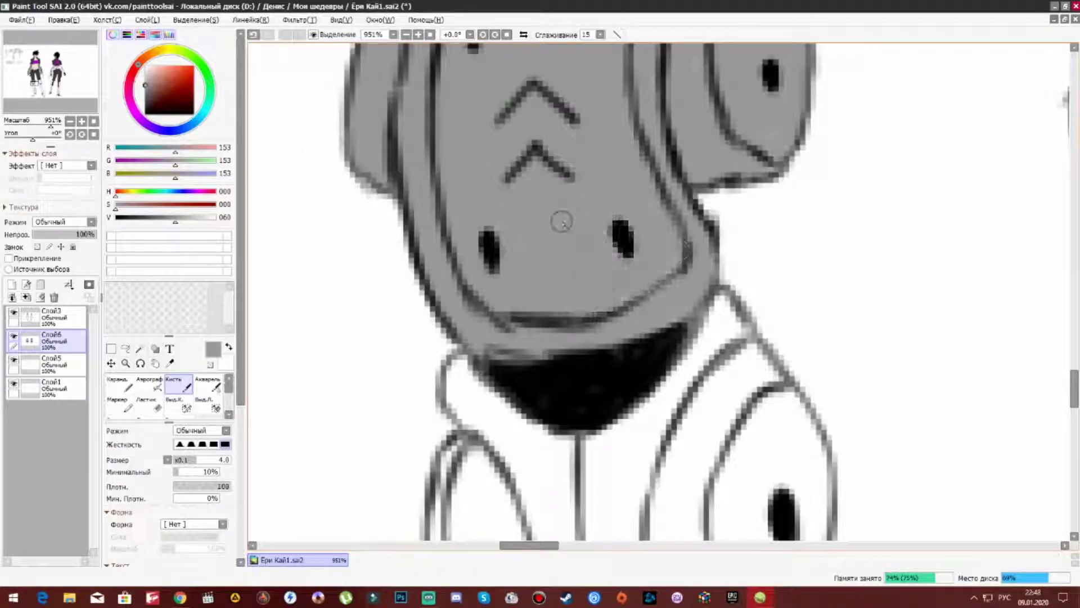
Fill the shin plates of the front figure's barcode-side mechanical leg with mid grey, working from below the knee towards the ankle.
scroll(562, 221, "down", 3)
mouse_move(566, 299)
left_mouse_down()
mouse_move(444, 405)
mouse_move(507, 450)
mouse_move(526, 506)
left_mouse_up()
scroll(526, 393, "right", 2)
mouse_move(479, 315)
left_mouse_down()
mouse_move(616, 163)
mouse_move(619, 293)
mouse_move(715, 337)
mouse_move(647, 461)
mouse_move(578, 335)
mouse_move(653, 237)
left_mouse_up()
scroll(563, 281, "down", 3)
mouse_move(478, 113)
left_mouse_down()
mouse_move(450, 411)
mouse_move(540, 253)
mouse_move(590, 405)
left_mouse_up()
scroll(590, 405, "down", 5)
mouse_move(563, 135)
left_mouse_down()
mouse_move(506, 264)
mouse_move(517, 286)
mouse_move(597, 147)
mouse_move(540, 394)
left_mouse_up()
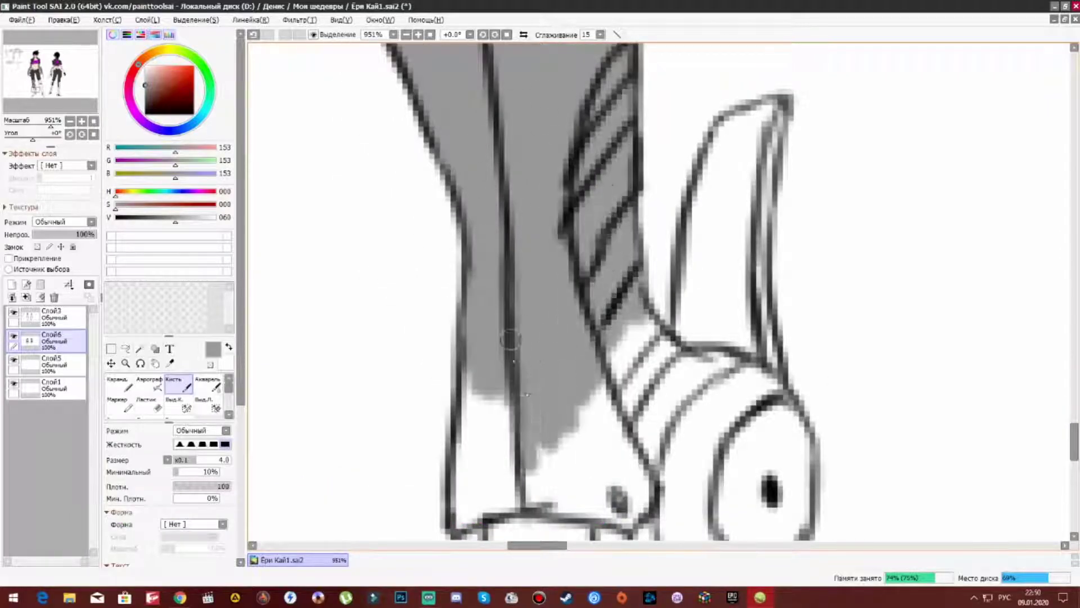
Fill the barcode-side ankle's ribbed strip, round cap, upright fin and heel spur with mid grey.
scroll(507, 338, "down", 4)
mouse_move(564, 284)
left_mouse_down()
mouse_move(460, 346)
mouse_move(591, 253)
mouse_move(675, 394)
mouse_move(650, 185)
mouse_move(588, 393)
left_mouse_up()
scroll(650, 187, "up", 4)
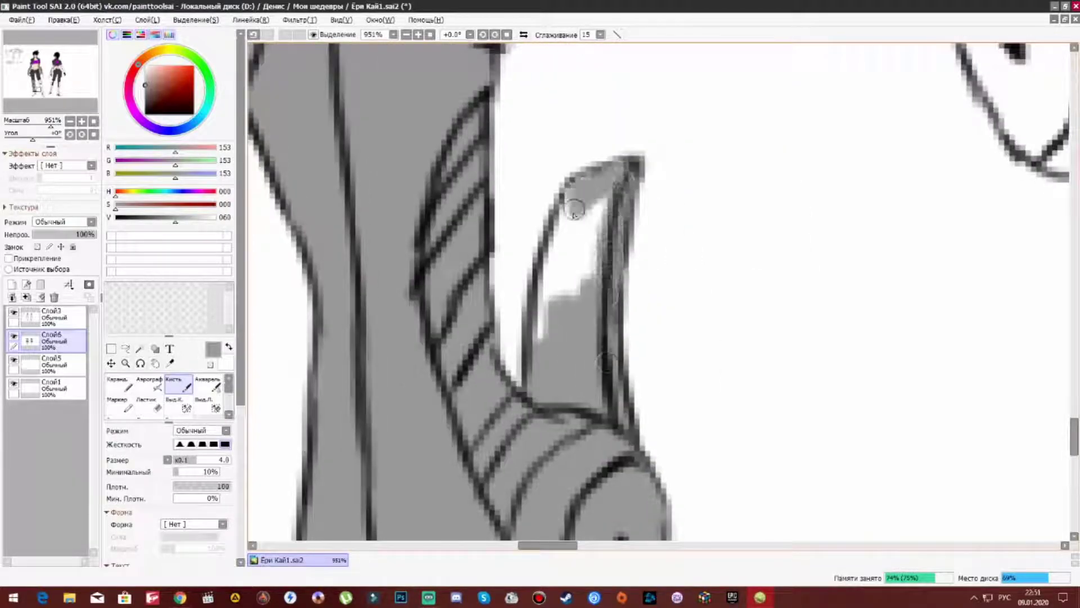
scroll(575, 215, "down", 6)
left_click_drag(641, 242, 582, 448)
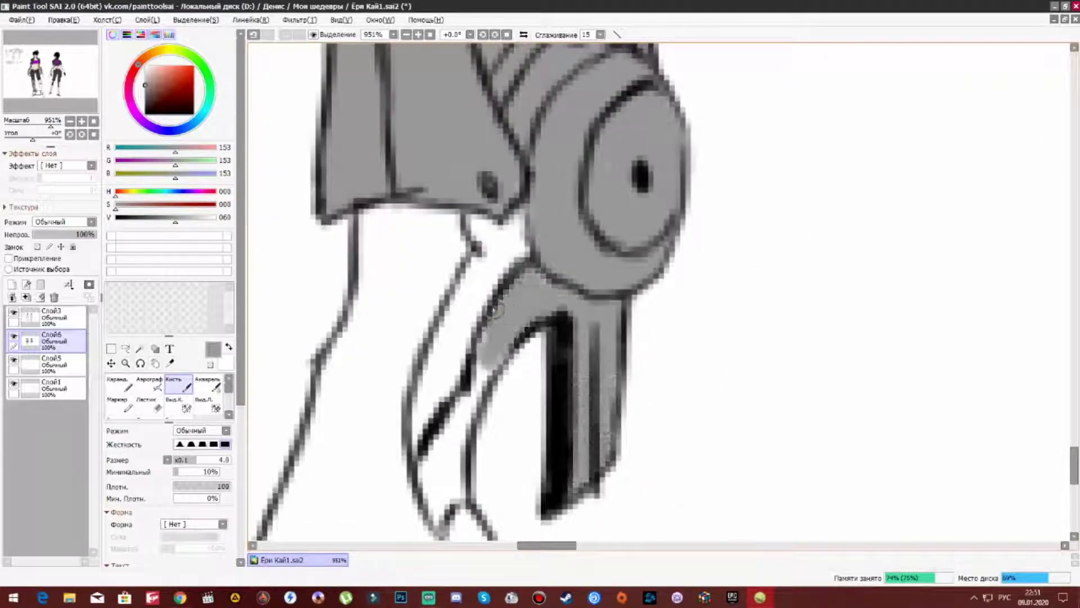
Fill the front figure's barcode-side mechanical foot and its toes with mid grey.
left_click_drag(499, 322, 438, 506)
left_click_drag(405, 467, 506, 225)
left_click_drag(394, 371, 360, 203)
scroll(394, 281, "down", 3)
mouse_move(439, 192)
left_mouse_down()
mouse_move(375, 354)
mouse_move(438, 315)
mouse_move(540, 428)
left_mouse_up()
scroll(540, 428, "down", 3)
mouse_move(470, 298)
left_mouse_down()
mouse_move(495, 236)
mouse_move(571, 304)
mouse_move(563, 236)
left_mouse_up()
Fill the front figure's other knee guard and its round side caps with mid grey, keeping the black bolts and chevrons.
scroll(564, 236, "down", 5)
scroll(521, 218, "up", 4)
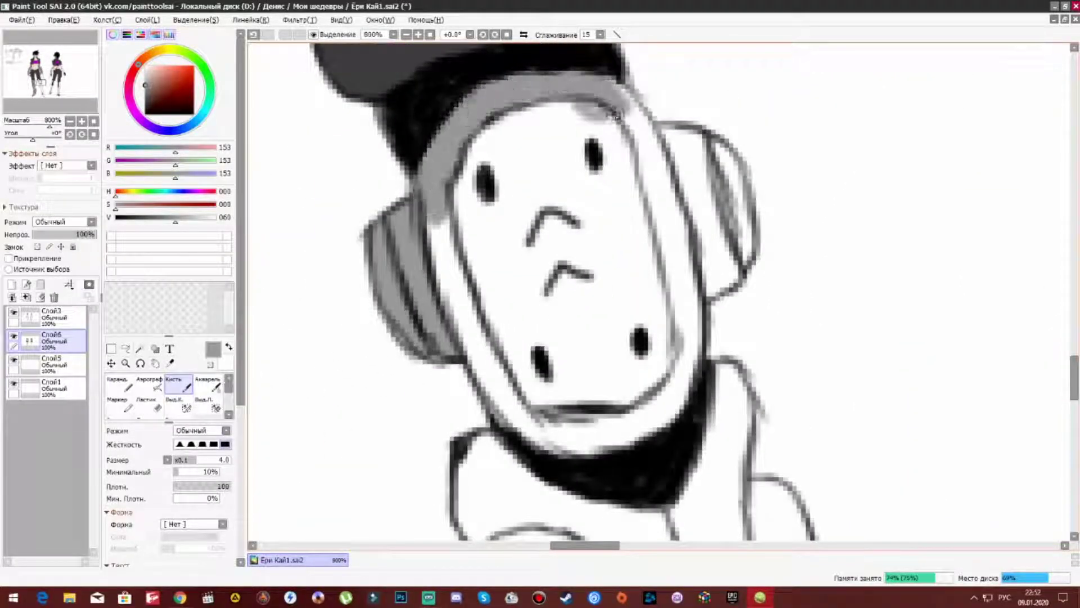
left_click_drag(609, 119, 732, 274)
mouse_move(668, 141)
left_mouse_down()
mouse_move(563, 144)
mouse_move(450, 237)
mouse_move(540, 428)
mouse_move(624, 320)
mouse_move(675, 388)
mouse_move(540, 444)
left_mouse_up()
mouse_move(540, 444)
left_mouse_down()
mouse_move(510, 152)
mouse_move(473, 331)
mouse_move(507, 484)
mouse_move(495, 349)
mouse_move(621, 235)
mouse_move(579, 455)
left_mouse_up()
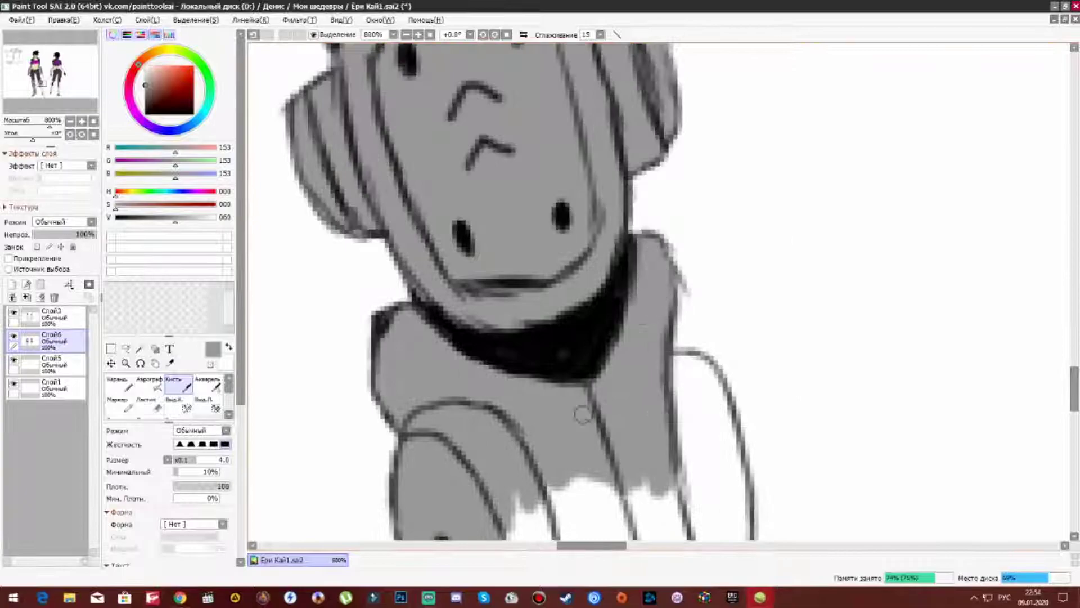
Fill the shin plates and rounded side plates below the front figure's second knee guard with mid grey.
scroll(582, 414, "down", 5)
left_click_drag(557, 194, 536, 385)
left_click_drag(572, 200, 675, 304)
left_click_drag(675, 303, 467, 478)
mouse_move(466, 478)
left_mouse_down()
mouse_move(427, 296)
mouse_move(484, 489)
left_mouse_up()
left_click_drag(450, 254, 563, 472)
Fill the lower leg, foot and segmented toes of the front figure's second mechanical leg with mid grey.
left_click_drag(591, 237, 563, 461)
mouse_move(535, 535)
left_mouse_down()
mouse_move(453, 202)
mouse_move(439, 326)
mouse_move(586, 289)
mouse_move(603, 349)
mouse_move(419, 322)
left_mouse_up()
left_click_drag(535, 479, 534, 282)
left_click_drag(495, 366, 590, 240)
mouse_move(602, 178)
left_mouse_down()
mouse_move(563, 461)
mouse_move(580, 262)
left_mouse_up()
mouse_move(591, 292)
left_mouse_down()
mouse_move(563, 388)
mouse_move(631, 198)
left_mouse_up()
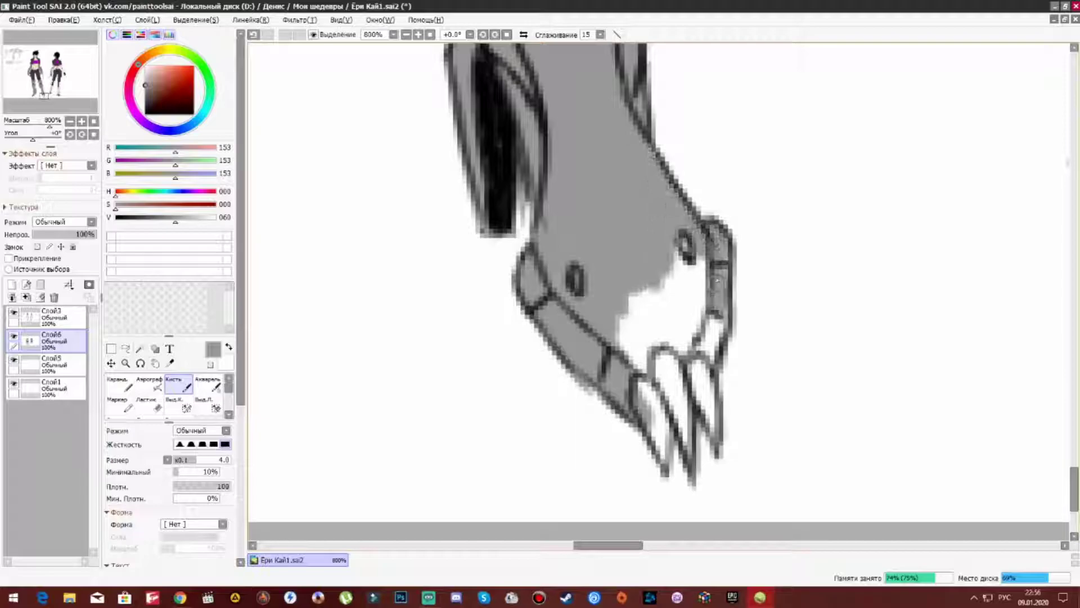
Fill the upper arm and elbow joint of the back figure's blade-side mechanical arm with mid grey.
scroll(571, 163, "down", 10)
scroll(701, 210, "up", 10)
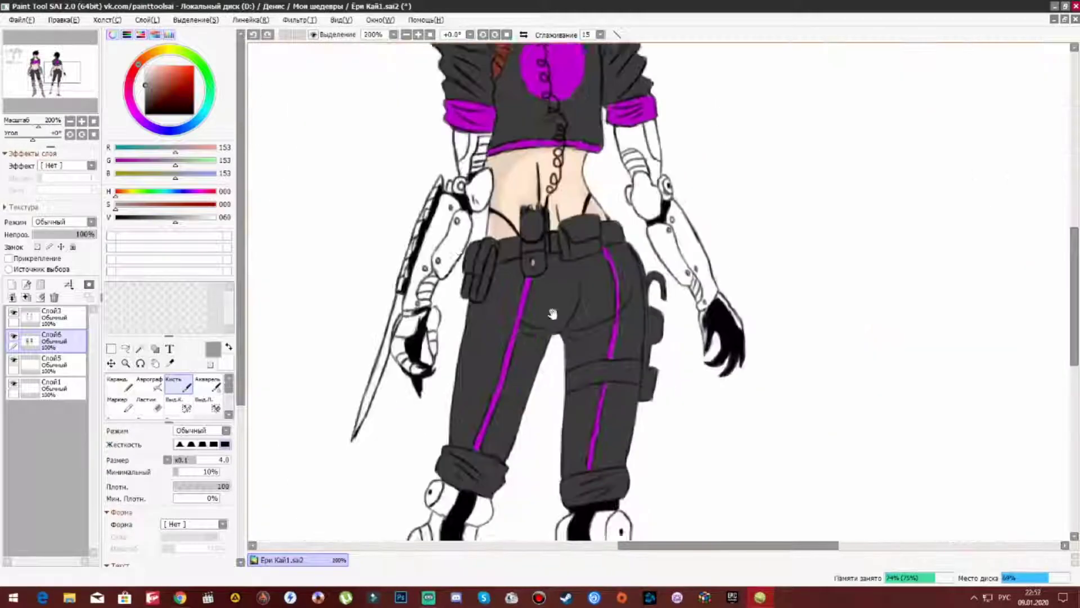
mouse_move(578, 265)
left_mouse_down()
mouse_move(506, 315)
mouse_move(535, 236)
left_mouse_up()
left_click_drag(534, 394, 585, 242)
mouse_move(506, 270)
left_mouse_down()
mouse_move(647, 186)
mouse_move(645, 271)
mouse_move(765, 176)
left_mouse_up()
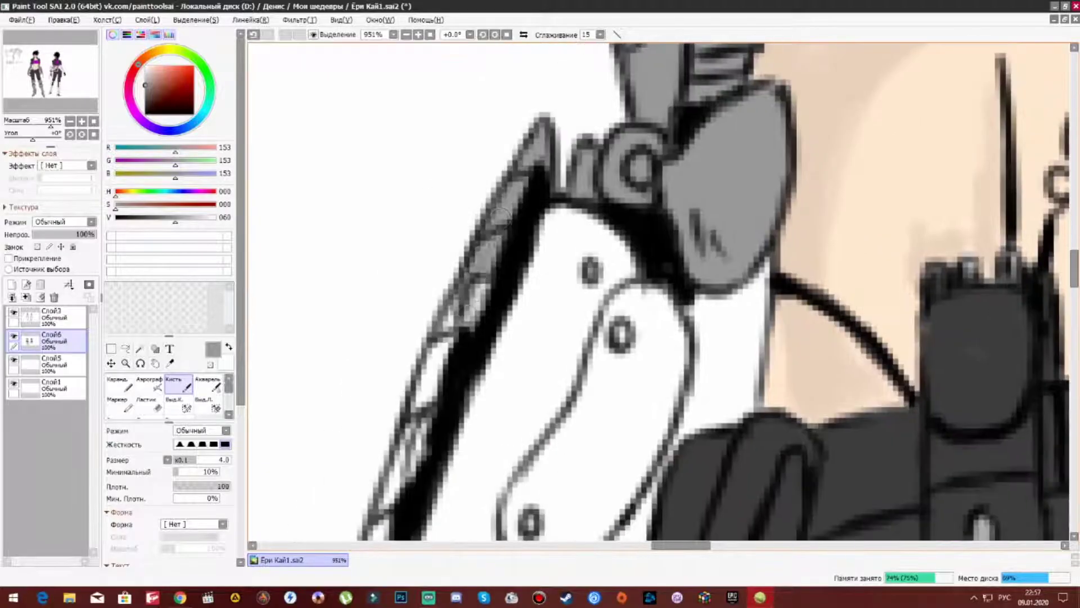
Fill the back figure's arm-mounted blade with mid grey, from its segmented base down to the tip.
left_click_drag(647, 338, 675, 186)
left_click_drag(675, 293, 675, 140)
left_click_drag(524, 140, 490, 293)
left_click_drag(517, 219, 471, 342)
left_click_drag(510, 245, 431, 425)
left_click_drag(450, 366, 433, 219)
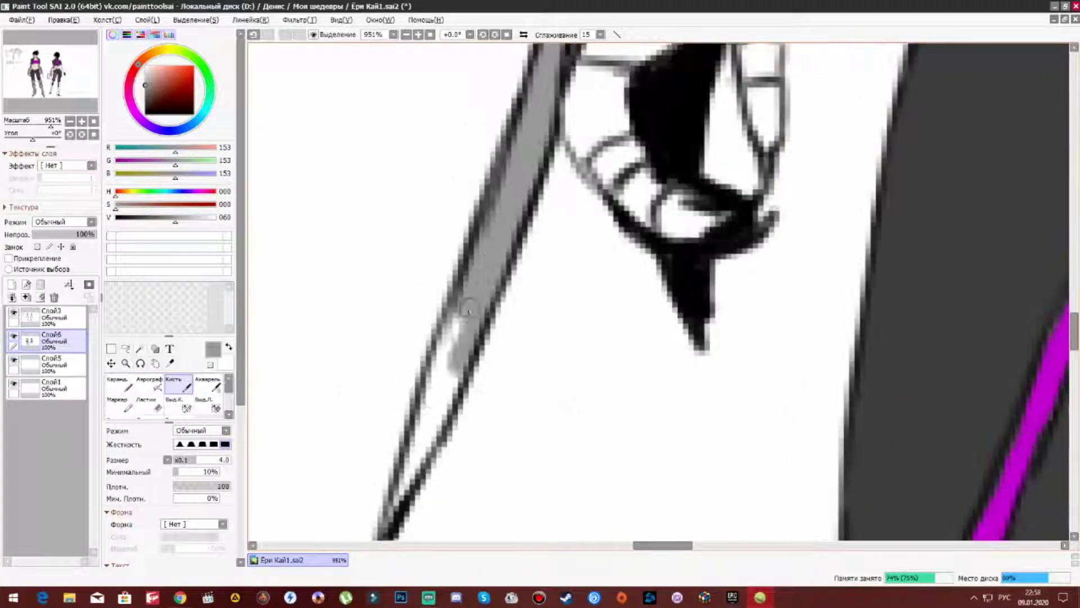
left_click_drag(475, 309, 405, 467)
left_click_drag(428, 394, 428, 242)
Fill the back figure's blade-side forearm plates and ribbed wrist with mid grey.
left_click_drag(507, 168, 562, 394)
left_click_drag(532, 237, 442, 332)
left_click_drag(577, 265, 498, 391)
mouse_move(602, 315)
left_mouse_down()
mouse_move(560, 438)
mouse_move(444, 337)
mouse_move(293, 149)
left_mouse_up()
left_click_drag(625, 163, 554, 286)
left_click_drag(402, 383, 433, 135)
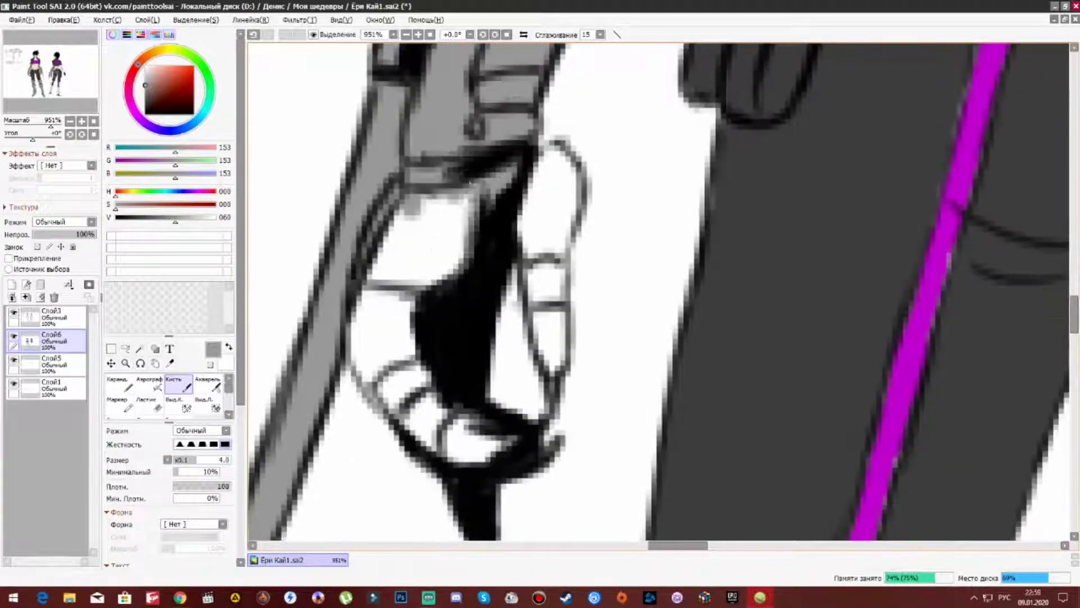
Fill the palm plates and finger segments of the back figure's blade-side hand with mid grey.
left_click_drag(371, 292, 410, 326)
left_click_drag(528, 185, 554, 253)
left_click_drag(554, 253, 427, 101)
left_click_drag(393, 478, 495, 140)
Fill the back figure's blade-side knee caps and the inner calf plates beside the black strip with mid grey.
left_click_drag(450, 169, 502, 99)
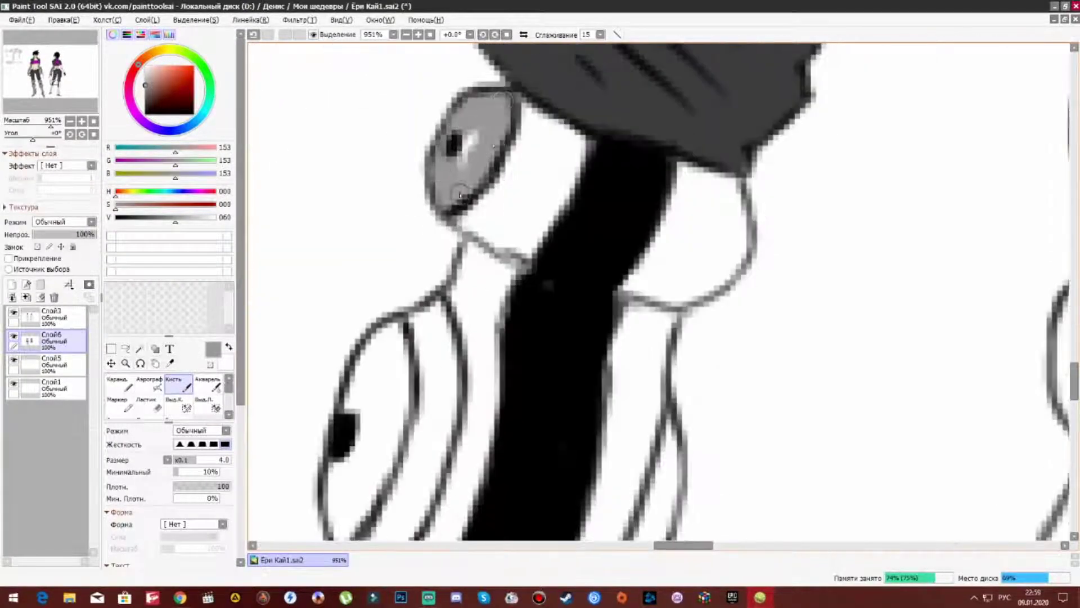
left_click_drag(718, 197, 675, 284)
mouse_move(675, 284)
left_mouse_down()
mouse_move(562, 397)
mouse_move(540, 251)
left_mouse_up()
mouse_move(563, 326)
left_mouse_down()
mouse_move(506, 442)
mouse_move(540, 310)
left_mouse_up()
left_click_drag(588, 174, 528, 377)
left_click_drag(568, 307, 473, 450)
mouse_move(439, 473)
left_mouse_down()
mouse_move(500, 360)
mouse_move(554, 206)
left_mouse_up()
left_click_drag(478, 365, 405, 501)
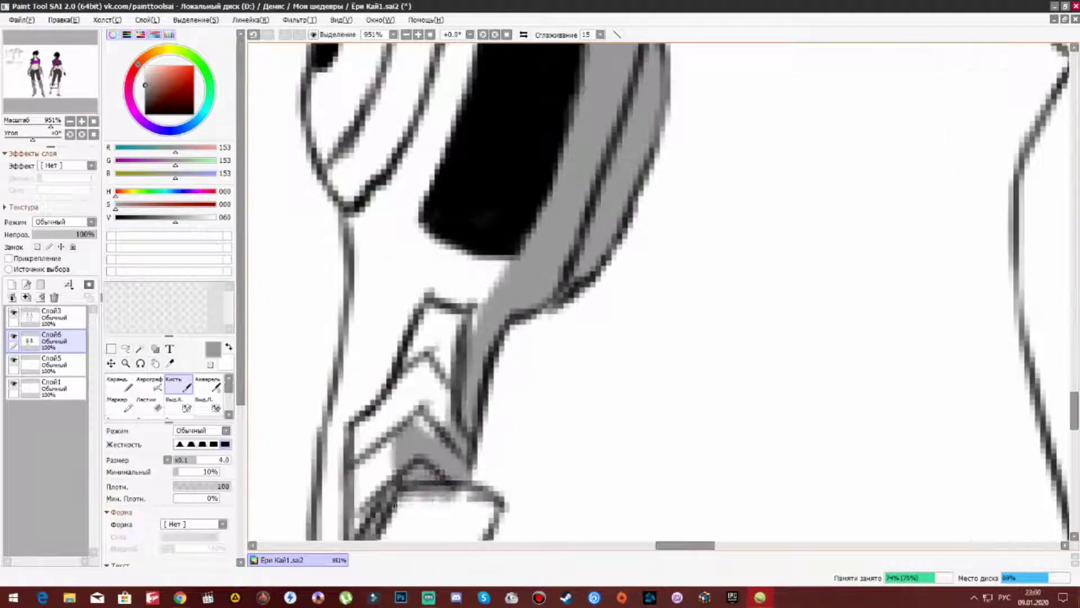
Fill the remaining calf plates and the chevron segments above the ankle on the back figure's blade-side leg with mid grey.
left_click_drag(337, 529, 446, 307)
left_click_drag(506, 168, 507, 394)
left_click_drag(404, 278, 341, 493)
left_click_drag(378, 414, 437, 258)
left_click_drag(498, 91, 358, 324)
left_click_drag(310, 368, 385, 221)
mouse_move(450, 338)
left_mouse_down()
mouse_move(527, 242)
mouse_move(495, 450)
left_mouse_up()
left_click_drag(450, 124, 405, 332)
Fill the ankle and foot of the back figure's blade-side leg with mid grey.
left_click_drag(371, 450, 461, 287)
mouse_move(467, 259)
left_mouse_down()
mouse_move(546, 146)
mouse_move(517, 270)
left_mouse_up()
left_click_drag(557, 209, 444, 422)
left_click_drag(529, 292, 445, 450)
left_click_drag(366, 534, 450, 214)
mouse_move(427, 236)
left_mouse_down()
mouse_move(366, 422)
mouse_move(540, 259)
left_mouse_up()
left_click_drag(506, 338, 489, 188)
Fill the upper arm, ribbed section and elbow of the back figure's bladeless arm with mid grey.
left_click_drag(506, 428, 506, 186)
left_click_drag(394, 281, 535, 270)
mouse_move(552, 152)
left_mouse_down()
mouse_move(480, 314)
mouse_move(388, 372)
mouse_move(394, 450)
left_mouse_up()
mouse_move(585, 186)
left_mouse_down()
mouse_move(439, 219)
mouse_move(591, 398)
mouse_move(450, 236)
left_mouse_up()
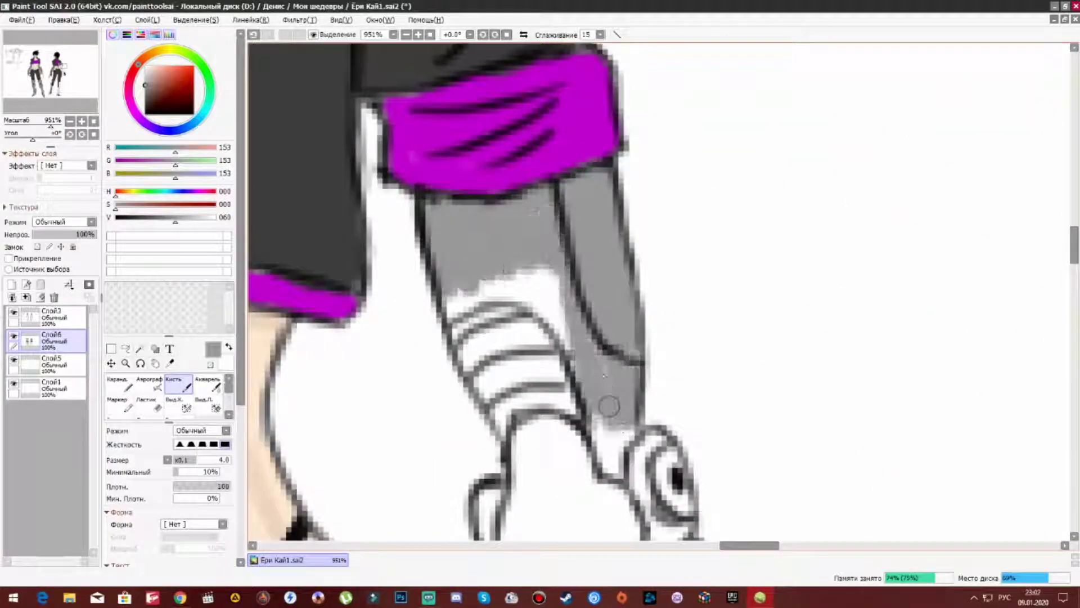
left_click_drag(635, 484, 495, 293)
left_click_drag(523, 450, 450, 281)
left_click_drag(506, 394, 507, 236)
left_click_drag(506, 422, 506, 237)
mouse_move(585, 214)
left_mouse_down()
mouse_move(556, 306)
mouse_move(587, 299)
left_mouse_up()
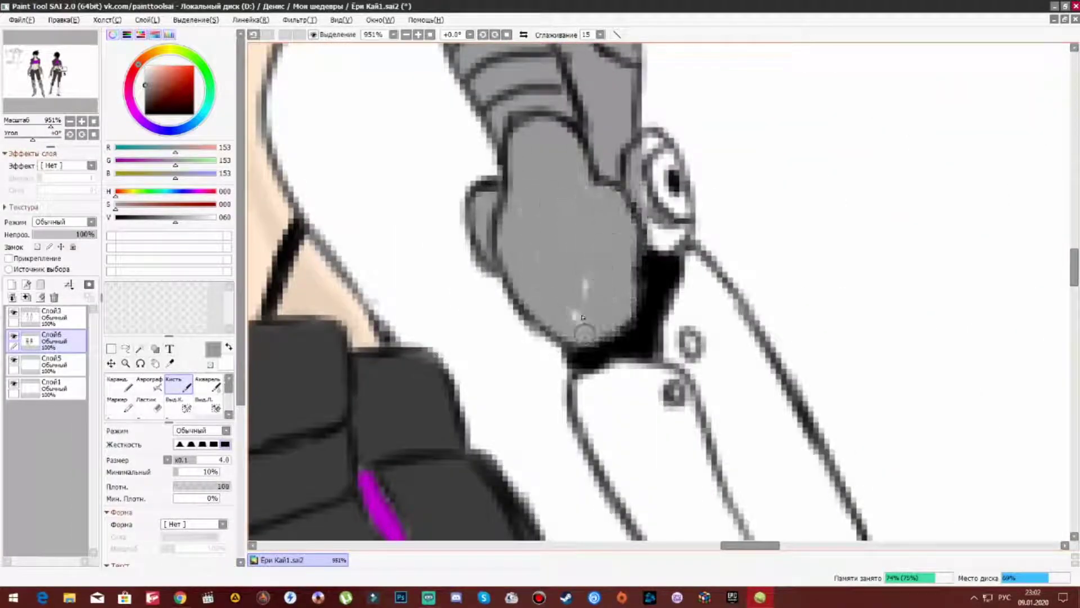
Fill the forearm plates and ribbed wrist strip of the back figure's bladeless arm with mid grey, keeping the bolts dark.
left_click_drag(619, 225, 507, 394)
left_click_drag(563, 84, 506, 259)
left_click_drag(439, 197, 562, 388)
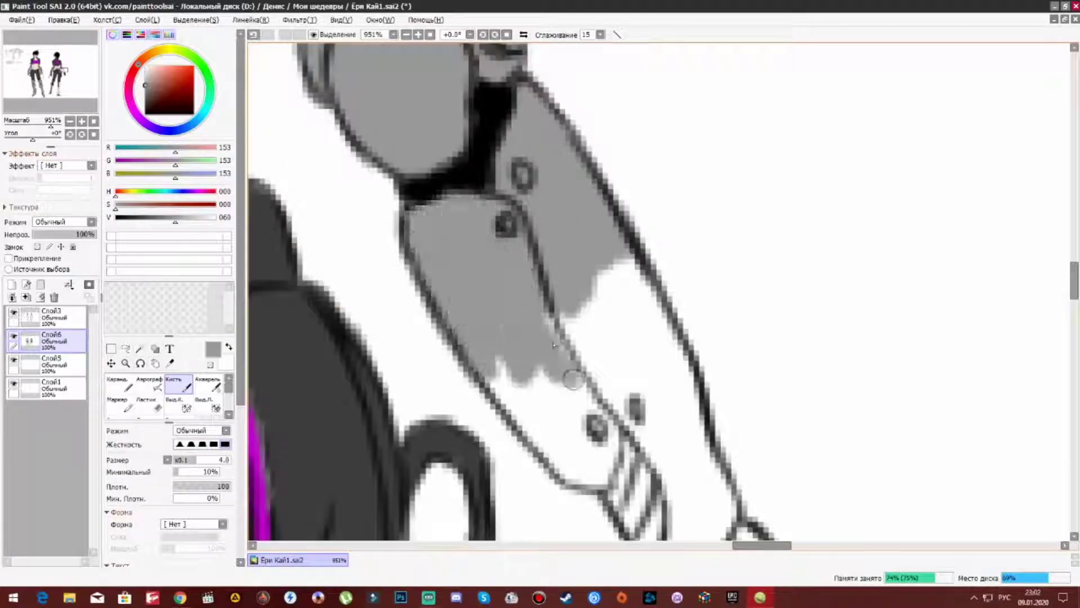
left_click_drag(540, 264, 658, 393)
left_click_drag(619, 281, 562, 225)
mouse_move(629, 253)
left_mouse_down()
mouse_move(622, 115)
mouse_move(732, 315)
left_mouse_up()
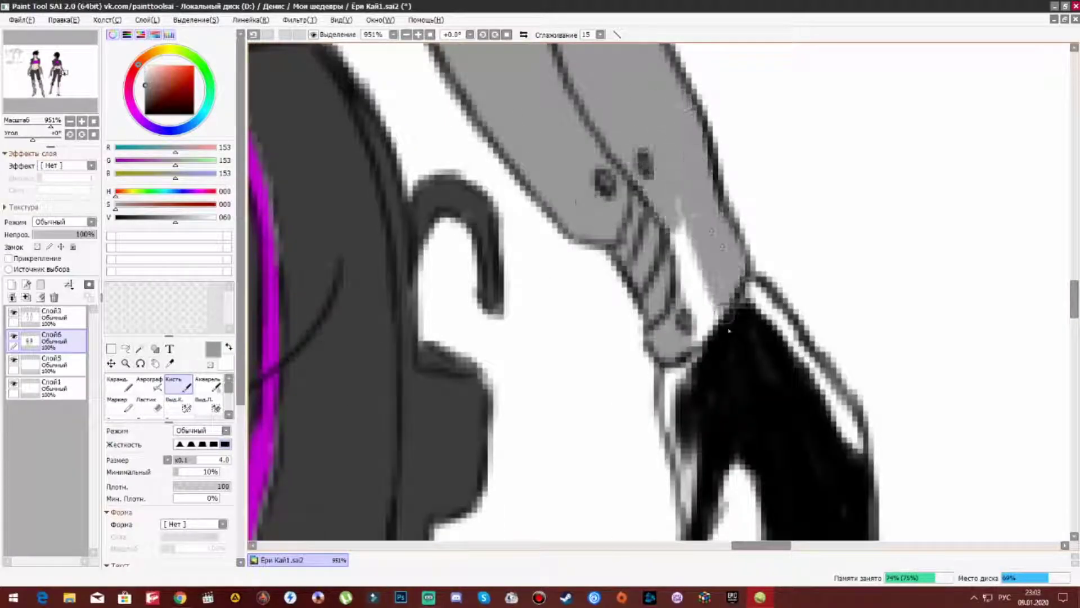
Fill the rounded knee joint and side cap of the back figure's other leg with mid grey.
left_click_drag(696, 495, 527, 309)
left_click_drag(506, 169, 527, 309)
scroll(651, 243, "down", 1)
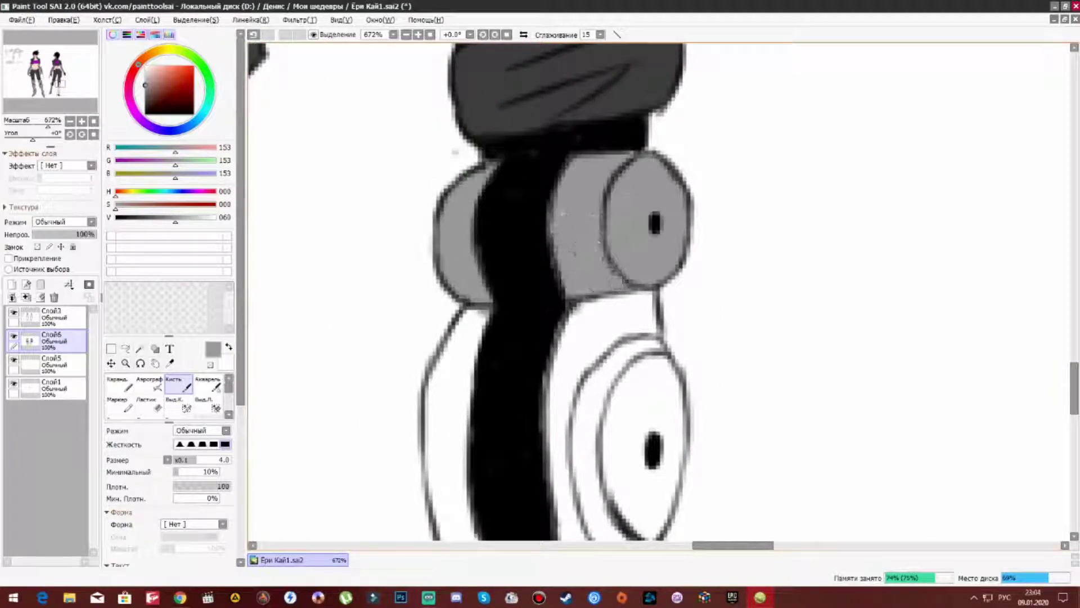
key("alt+Tab")
left_click(681, 8)
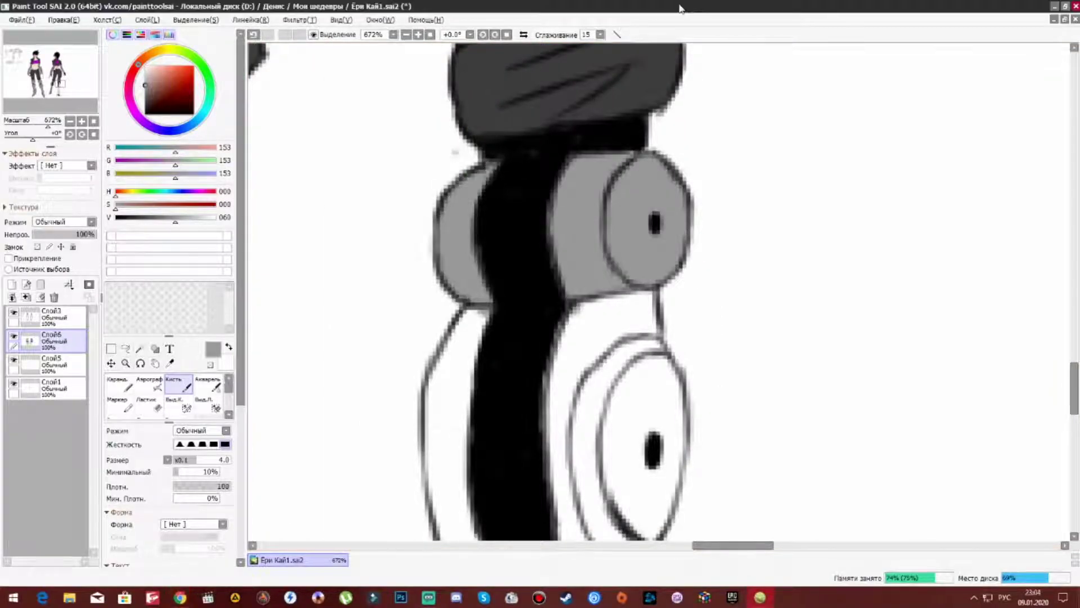
Fill the back figure's second calf with mid grey on both sides of the black strip, including the round side plate.
left_click_drag(540, 304, 602, 427)
left_click_drag(597, 287, 659, 405)
scroll(630, 338, "down", 3)
mouse_move(540, 253)
left_mouse_down()
mouse_move(636, 461)
mouse_move(659, 297)
left_mouse_up()
left_click_drag(450, 265, 439, 394)
left_click_drag(439, 338, 506, 506)
Fill the lower shin, chevron inset and segmented heel guard of the back figure's second leg with mid grey.
scroll(562, 337, "down", 4)
left_click_drag(619, 225, 613, 394)
mouse_move(562, 422)
left_mouse_down()
mouse_move(493, 297)
mouse_move(495, 394)
mouse_move(540, 473)
left_mouse_up()
scroll(534, 337, "down", 3)
left_click_drag(495, 281, 562, 450)
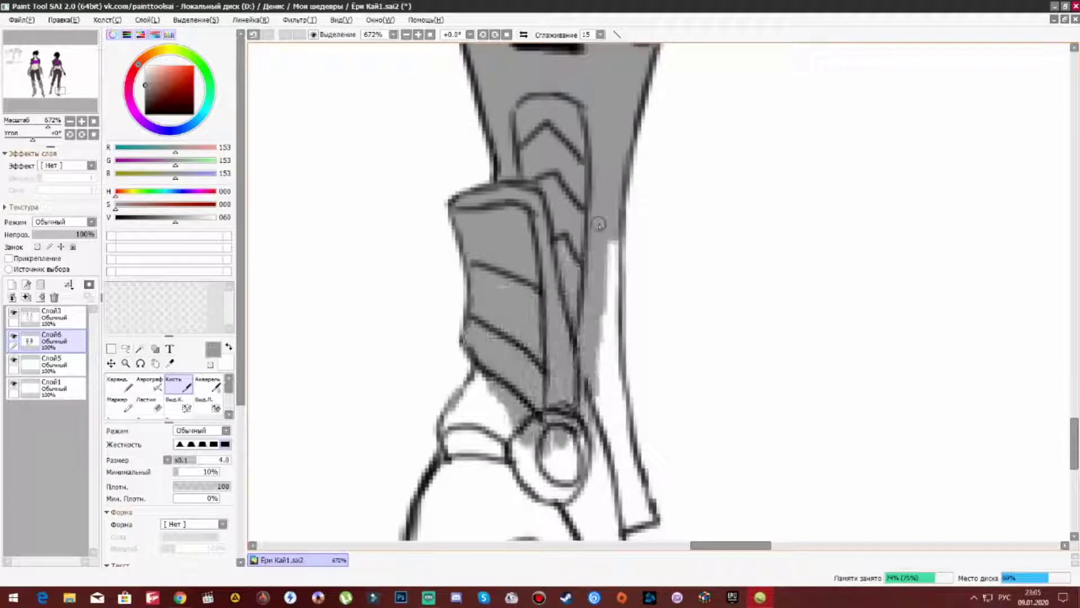
left_click_drag(585, 225, 619, 417)
Fill the ankle disc, heel piece, foot and toes of the back figure's second leg with mid grey.
scroll(609, 306, "down", 3)
left_click_drag(563, 282, 495, 405)
left_click_drag(450, 253, 495, 420)
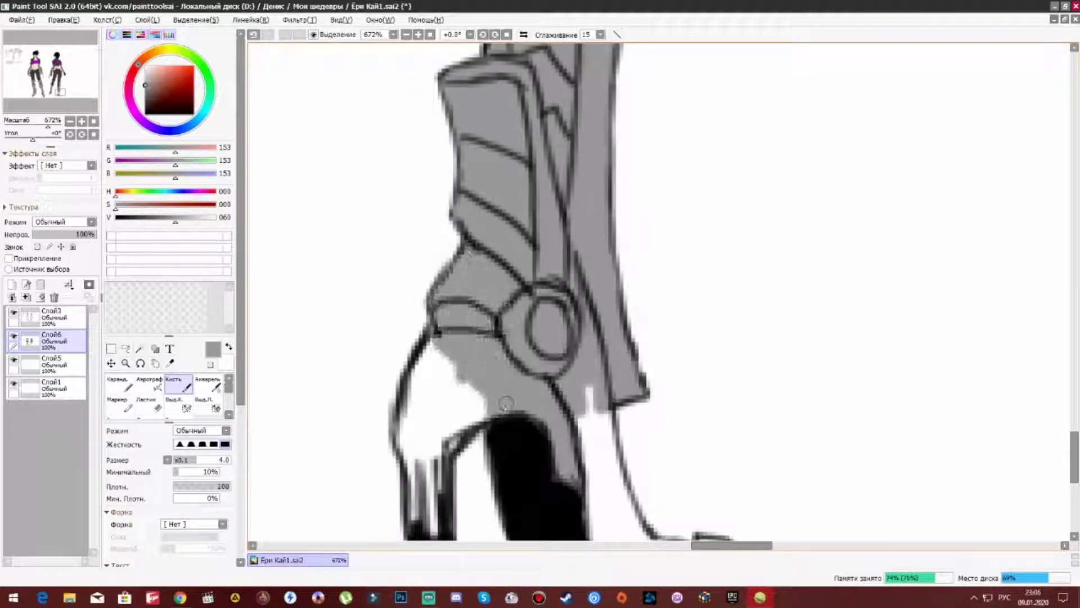
scroll(562, 337, "down", 3)
left_click_drag(438, 276, 478, 400)
left_click_drag(607, 247, 670, 393)
left_click_drag(619, 360, 675, 461)
scroll(563, 338, "down", 3)
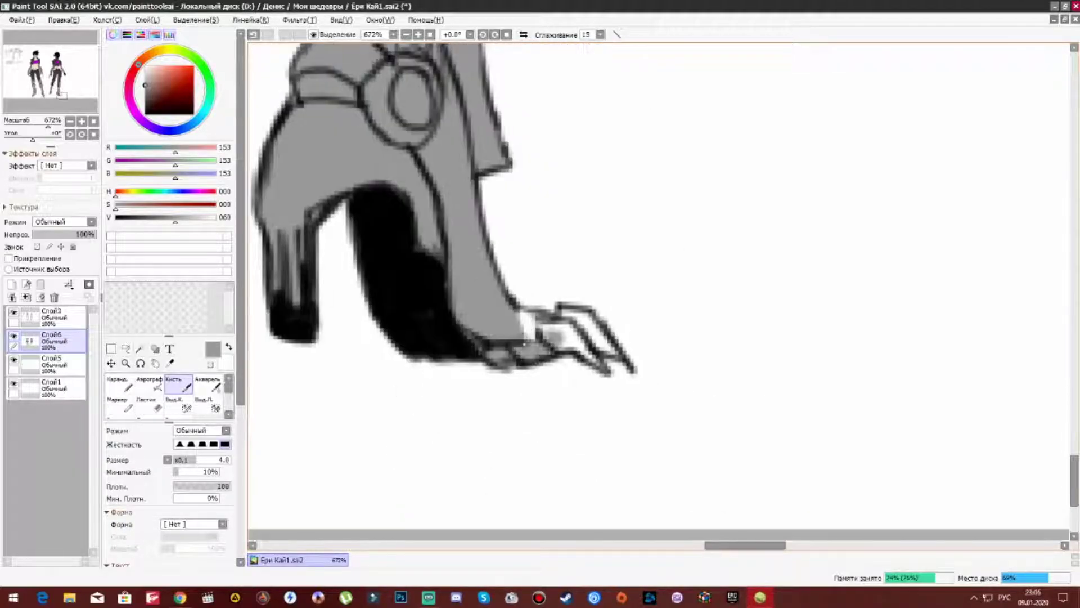
Fill the segmented handle of the separate blade drawing, including its edge tabs and oval centre, with mid grey.
scroll(530, 337, "down", 10)
scroll(530, 434, "up", 10)
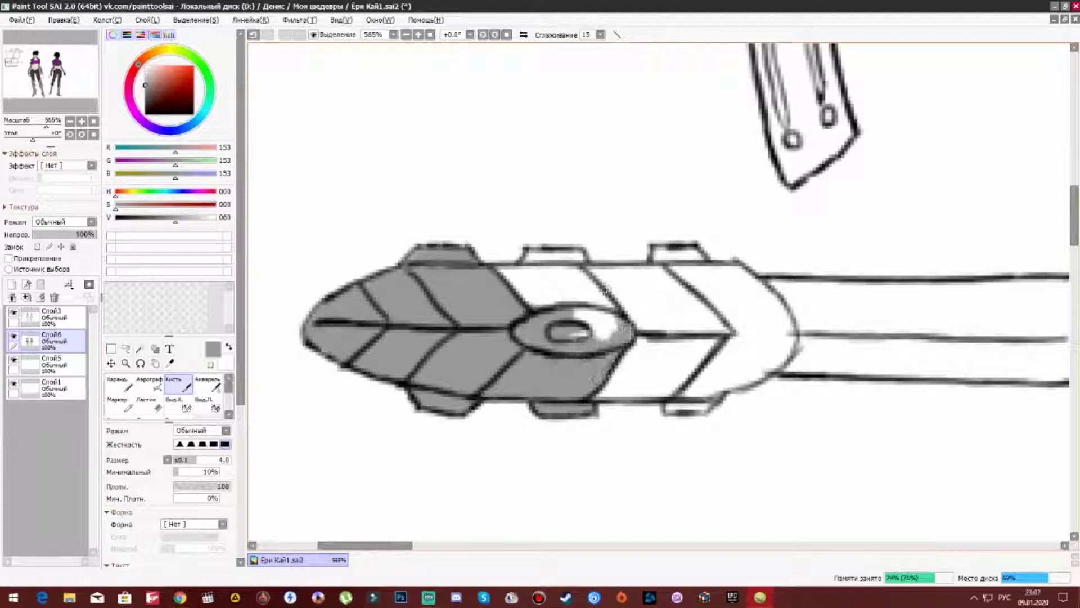
left_click_drag(538, 309, 407, 255)
left_click_drag(569, 222, 543, 256)
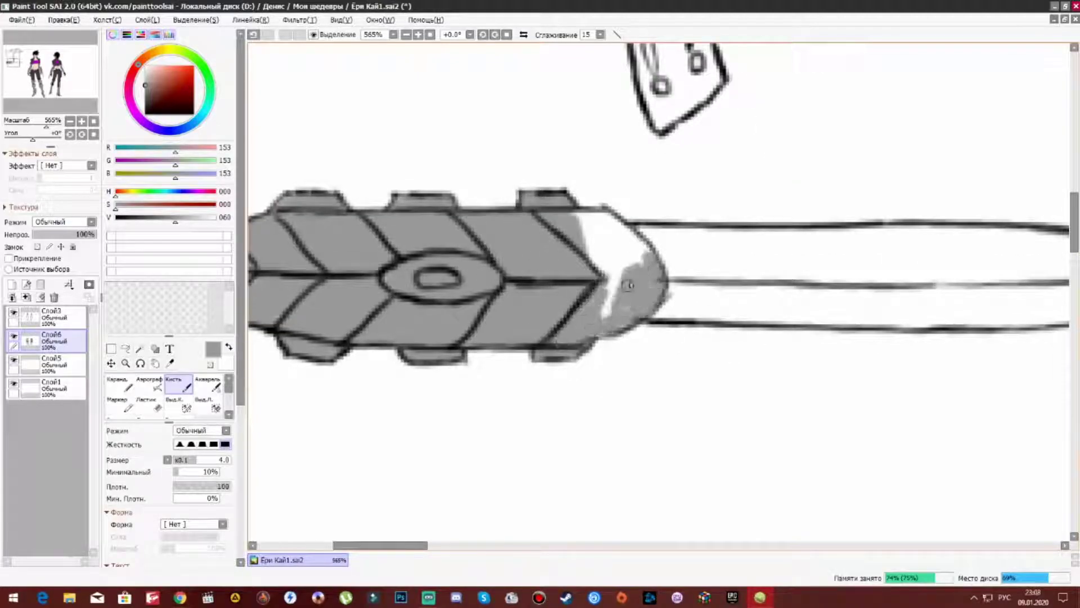
left_click_drag(608, 246, 406, 252)
Fill both halves of the separate weapon's long blade with mid grey up to the tip.
left_click_drag(472, 290, 495, 324)
left_click_drag(587, 322, 681, 312)
left_click_drag(731, 281, 535, 242)
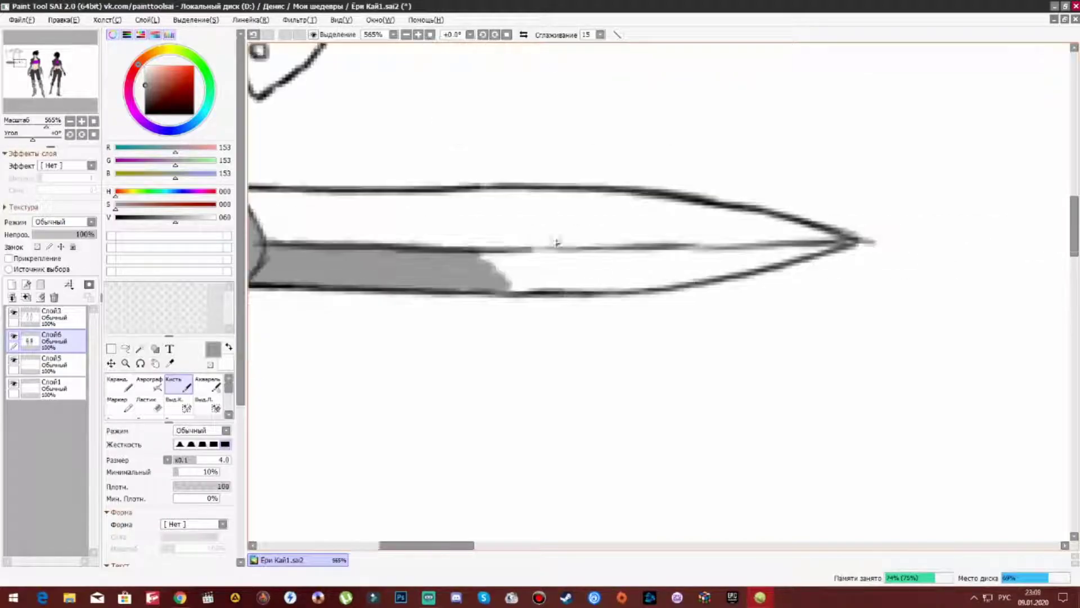
left_click_drag(475, 276, 844, 244)
left_click_drag(277, 239, 415, 248)
left_click_drag(500, 223, 587, 219)
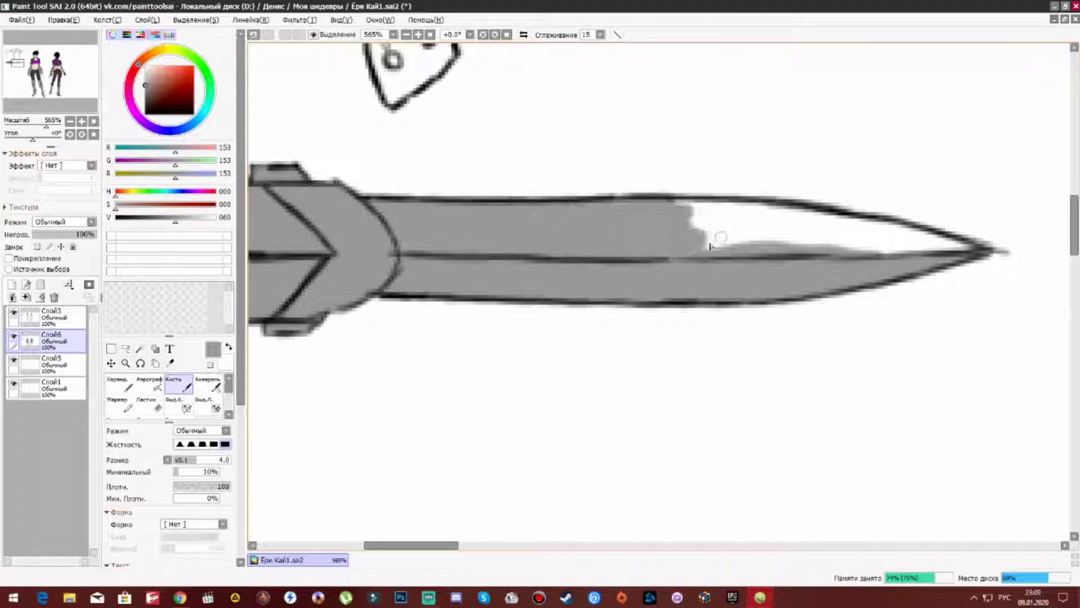
Fill the curved shoulder stock of the submachine gun drawing with mid grey.
scroll(717, 209, "down", 5)
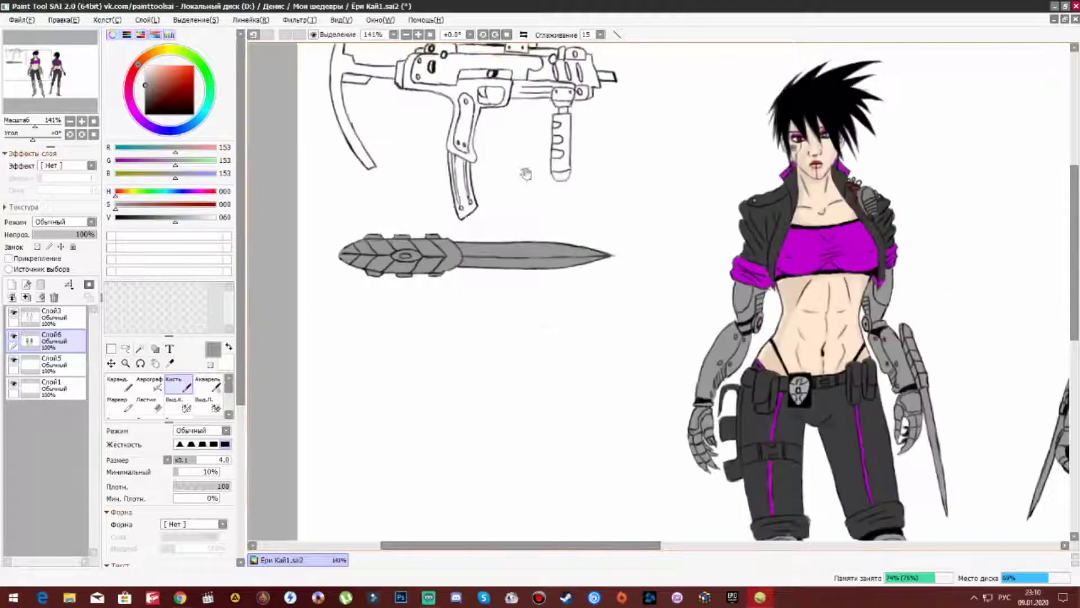
scroll(598, 354, "up", 5)
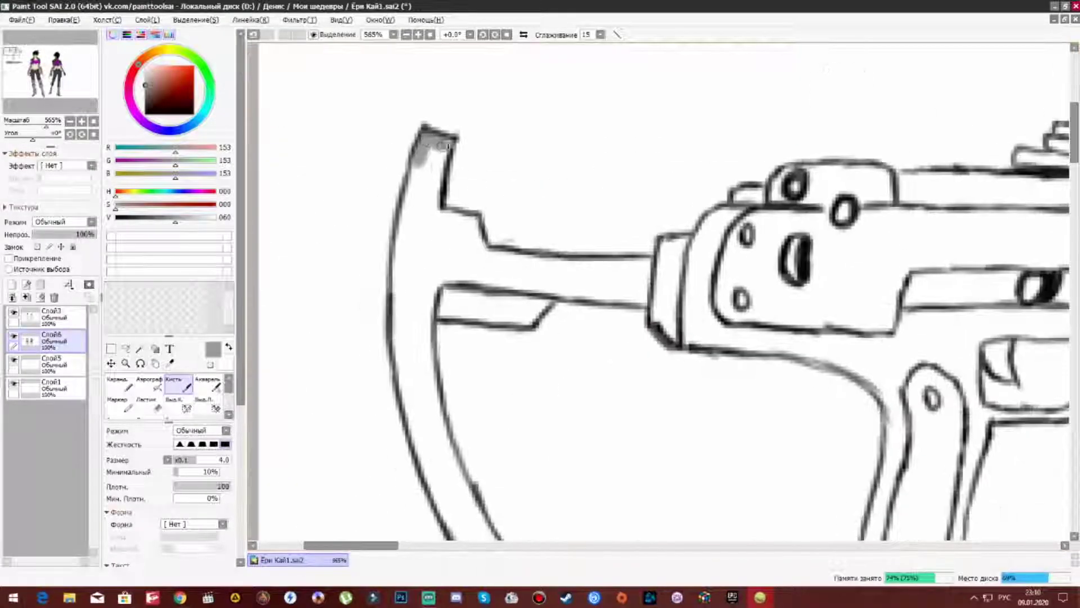
left_click_drag(423, 325, 419, 406)
scroll(416, 338, "down", 2)
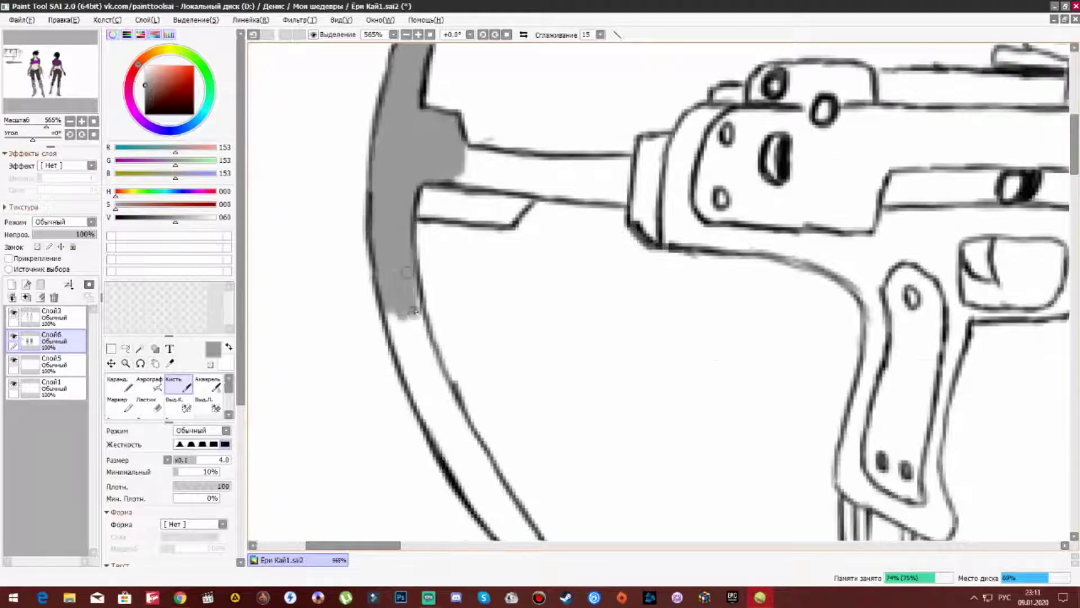
left_click_drag(396, 321, 445, 439)
scroll(421, 259, "down", 4)
left_click_drag(482, 356, 430, 296)
Fill the gun's stock bar, rear collar, rear sight block and raised top sight with mid grey.
scroll(416, 250, "up", 5)
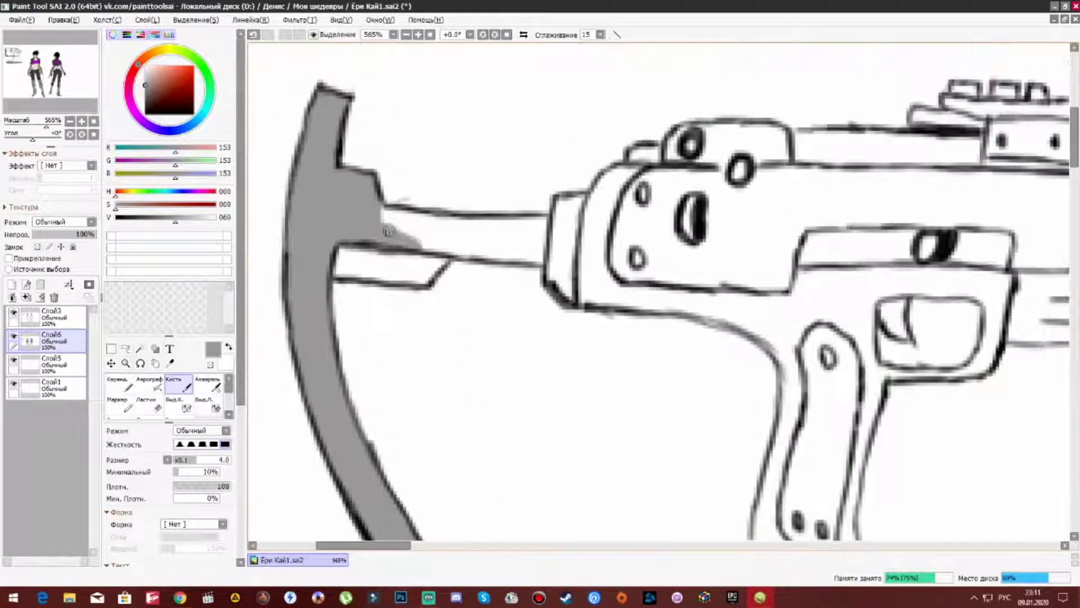
left_click_drag(553, 264, 566, 197)
scroll(534, 236, "right", 4)
mouse_move(450, 220)
left_mouse_down()
mouse_move(491, 210)
mouse_move(521, 232)
mouse_move(536, 198)
mouse_move(569, 216)
mouse_move(580, 182)
left_mouse_up()
scroll(579, 181, "right", 4)
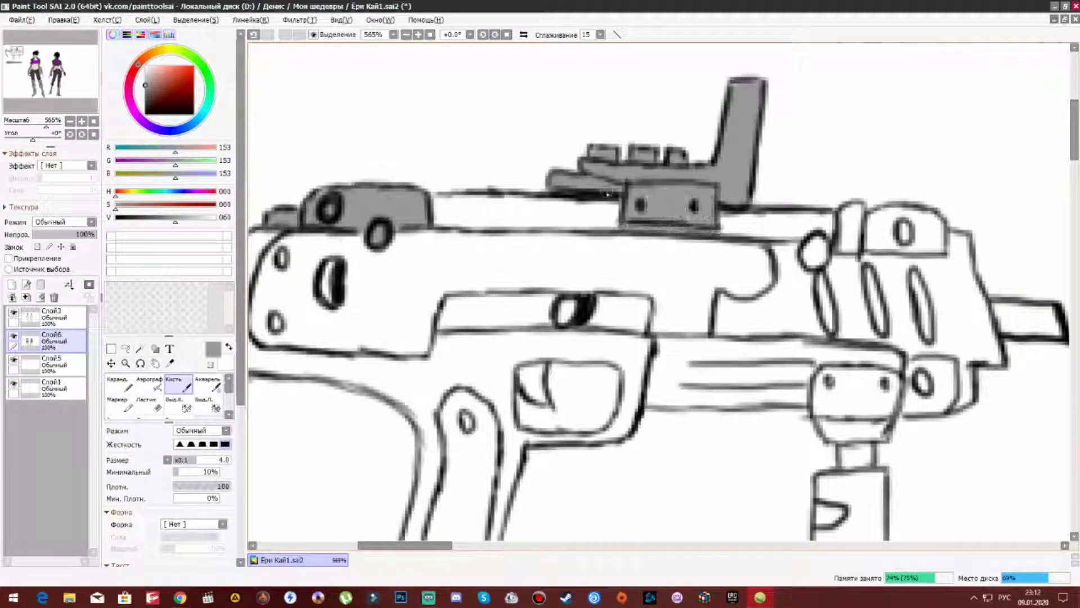
Fill the gun's upper rail, front sight housing, round knob and barrel tip with mid grey.
scroll(508, 193, "left", 2)
scroll(509, 193, "down", 1)
scroll(671, 209, "right", 6)
left_click_drag(580, 194, 683, 188)
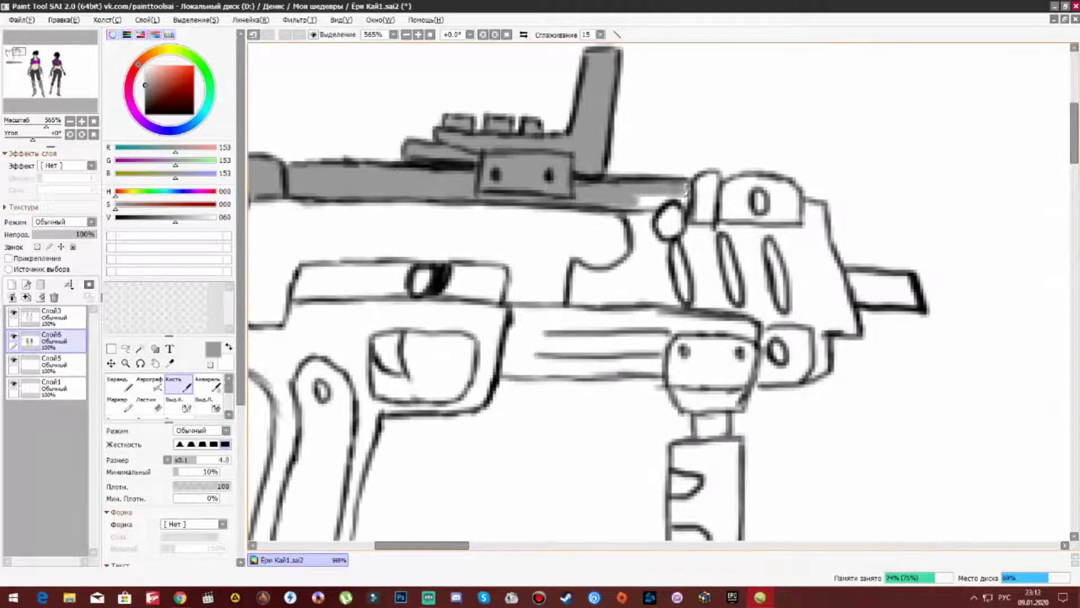
scroll(811, 286, "right", 4)
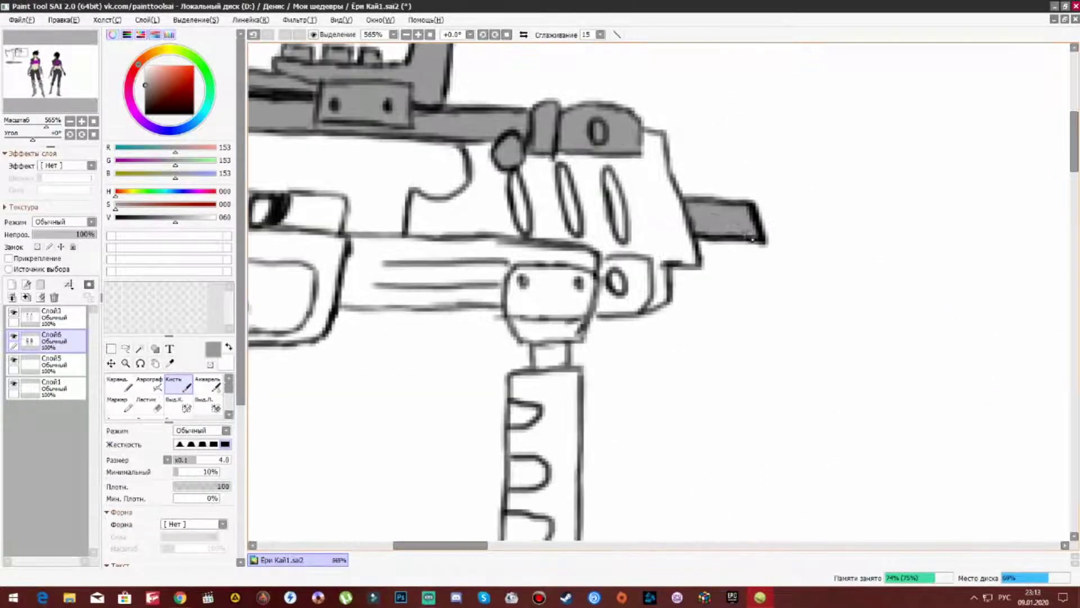
Fill the gun's side slot, trigger, lower handguard and foregrip mount with mid grey.
scroll(844, 281, "left", 6)
scroll(844, 281, "down", 2)
scroll(382, 194, "down", 3)
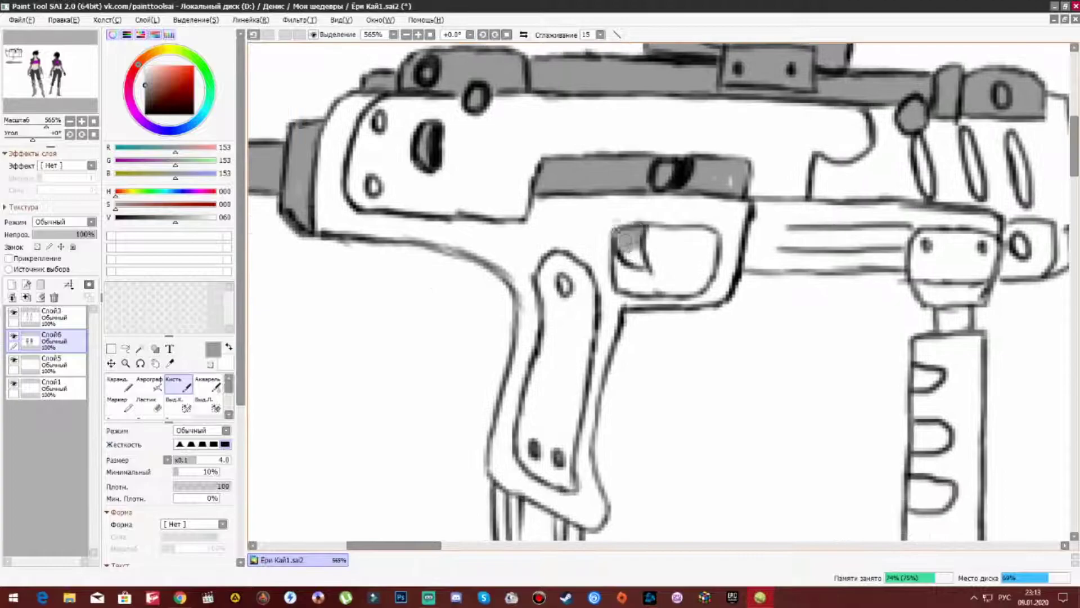
scroll(383, 194, "right", 6)
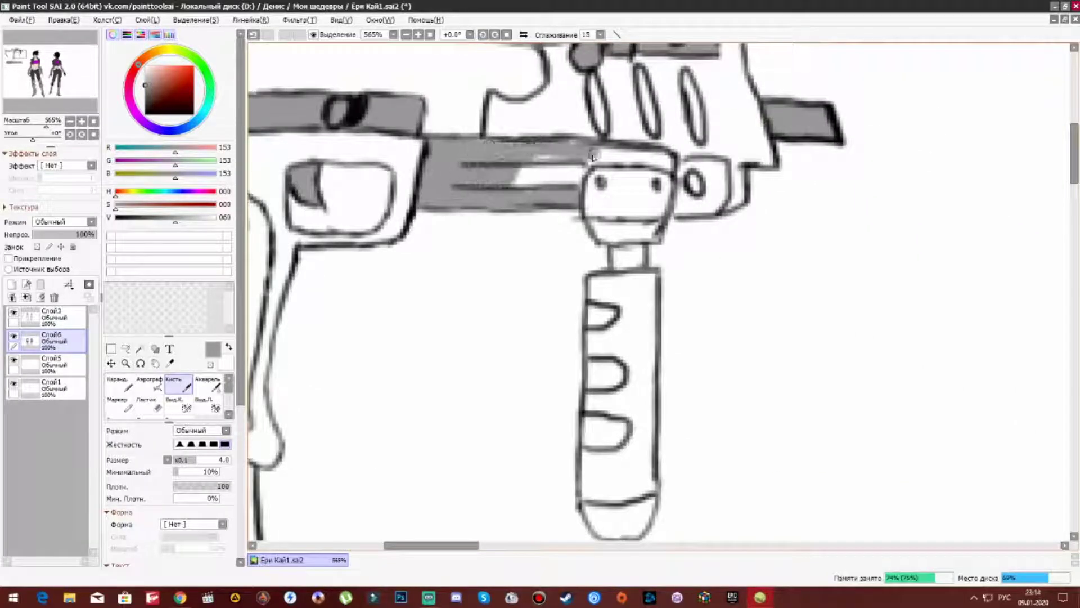
scroll(629, 204, "down", 3)
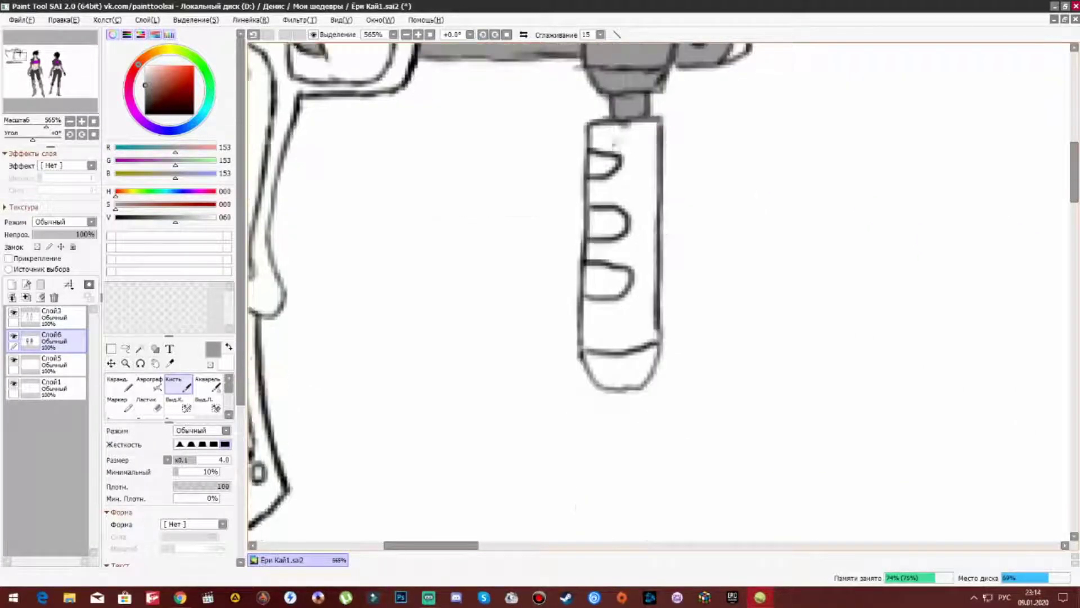
Fill the gun's front handgrip, its end cap and the curved magazine with mid grey.
left_click_drag(651, 126, 586, 326)
scroll(613, 338, "up", 2)
scroll(614, 338, "left", 4)
mouse_move(650, 362)
left_mouse_down()
mouse_move(613, 338)
mouse_move(563, 393)
left_mouse_up()
scroll(590, 386, "down", 4)
scroll(591, 386, "left", 2)
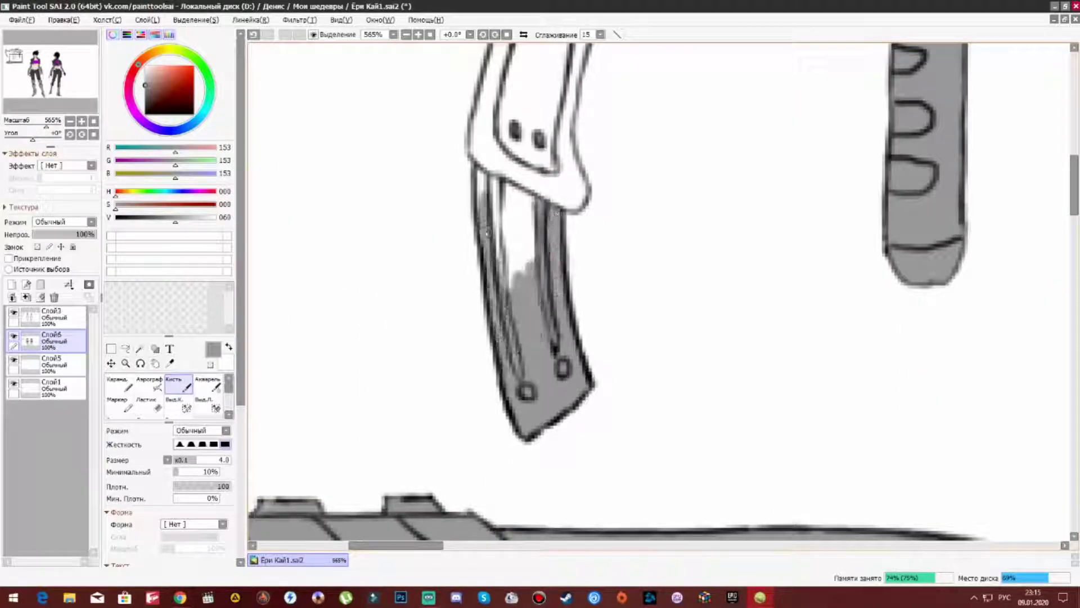
scroll(506, 223, "down", 6)
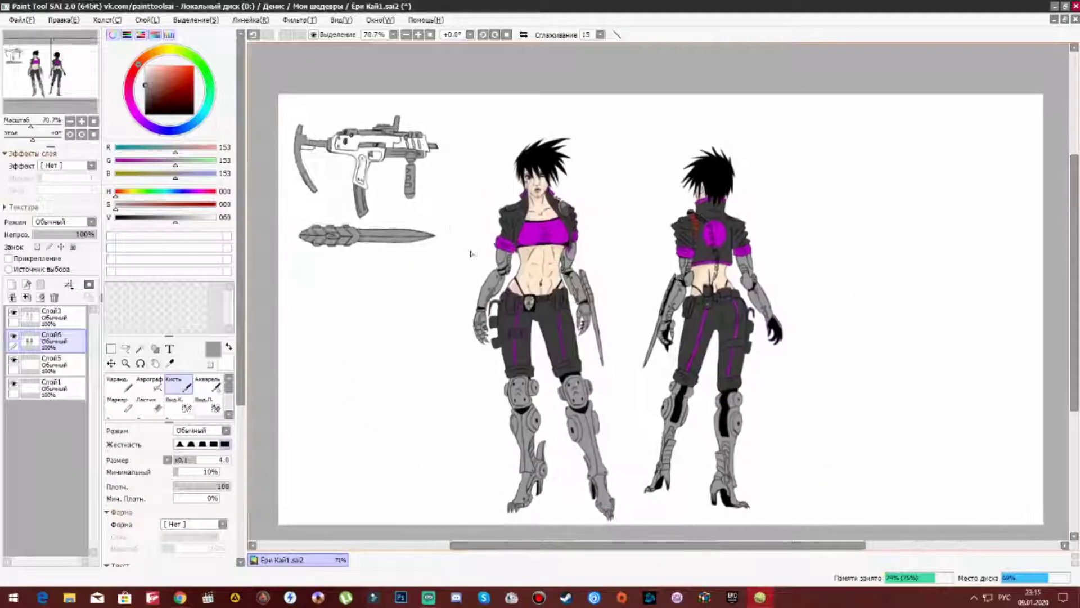
Fill the three slanted vents at the front of the gun body with bright red.
scroll(403, 211, "up", 5)
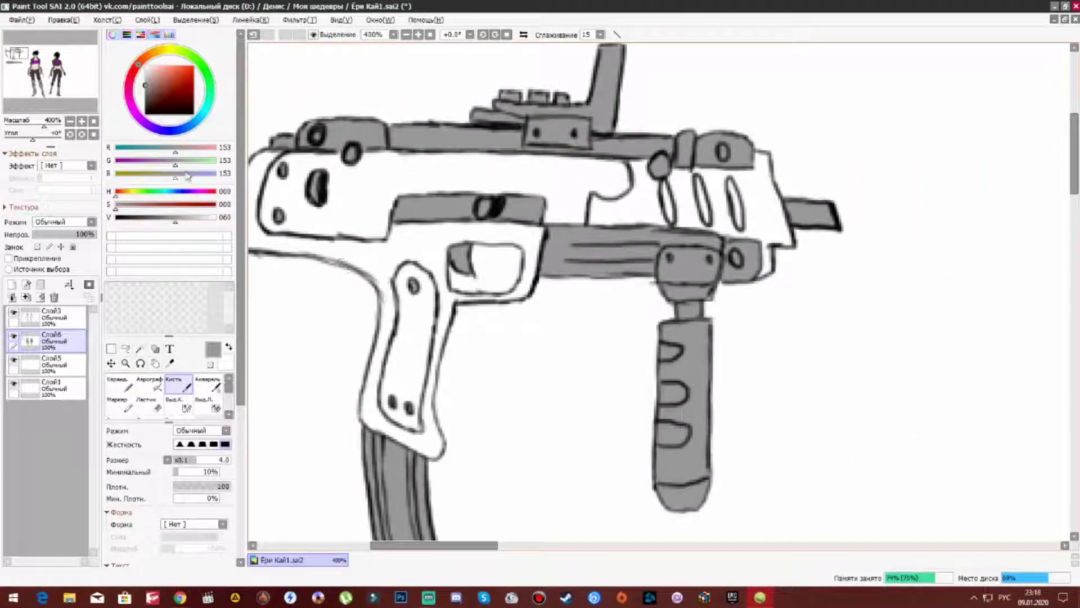
left_click(194, 67)
left_click_drag(662, 181, 670, 219)
left_click_drag(733, 190, 754, 280)
Fill the gun's pistol grip inlay with blue (RGB 55, 95, 194).
left_click(754, 280, "alt")
left_click(182, 129)
left_click(170, 95)
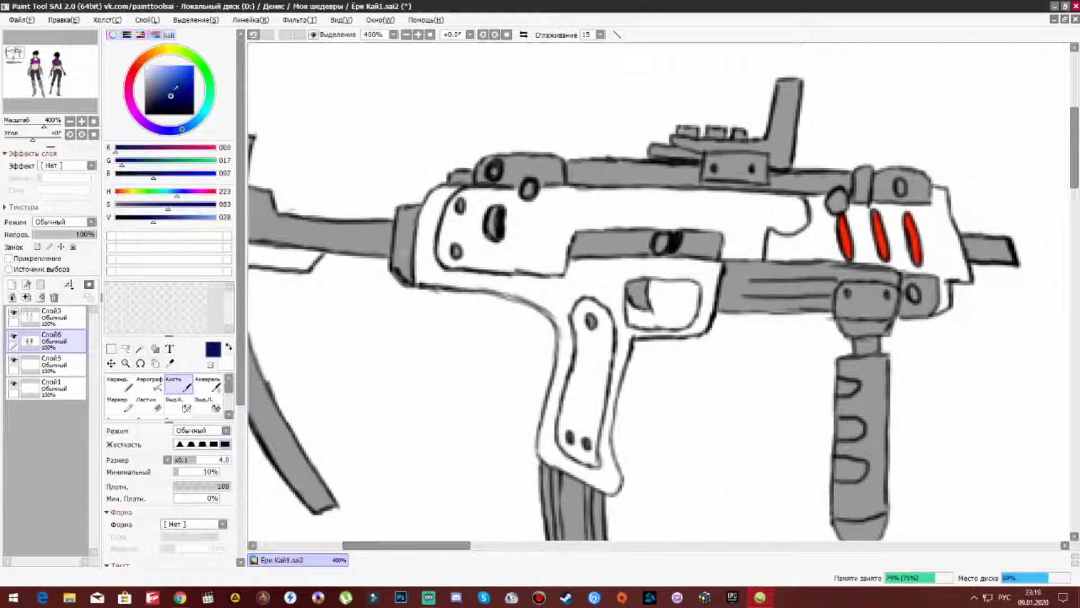
left_click_drag(543, 248, 451, 149)
left_click_drag(485, 216, 492, 235)
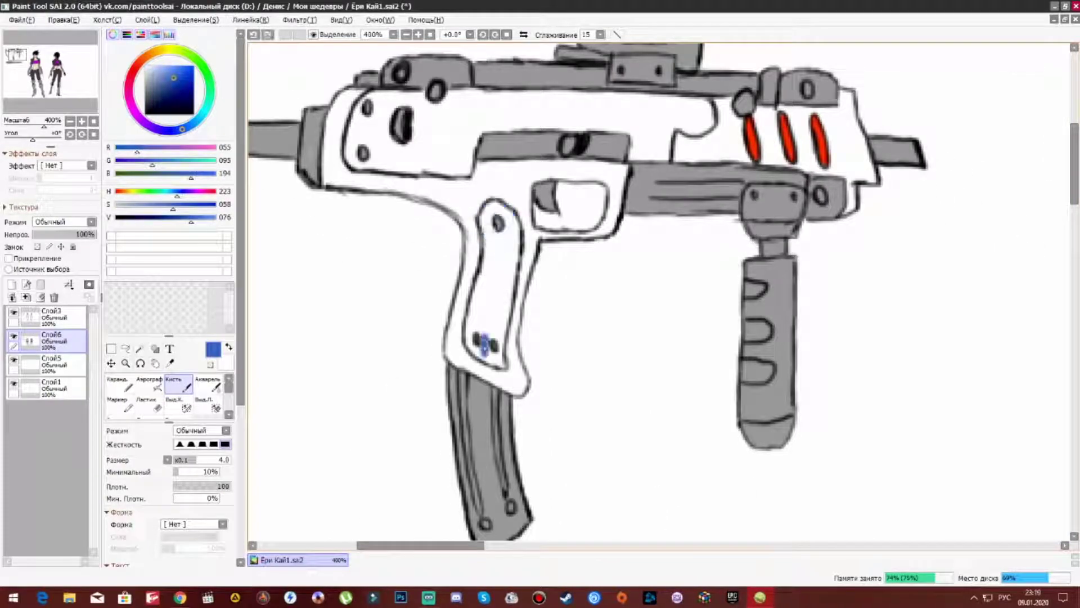
scroll(484, 346, "up", 2)
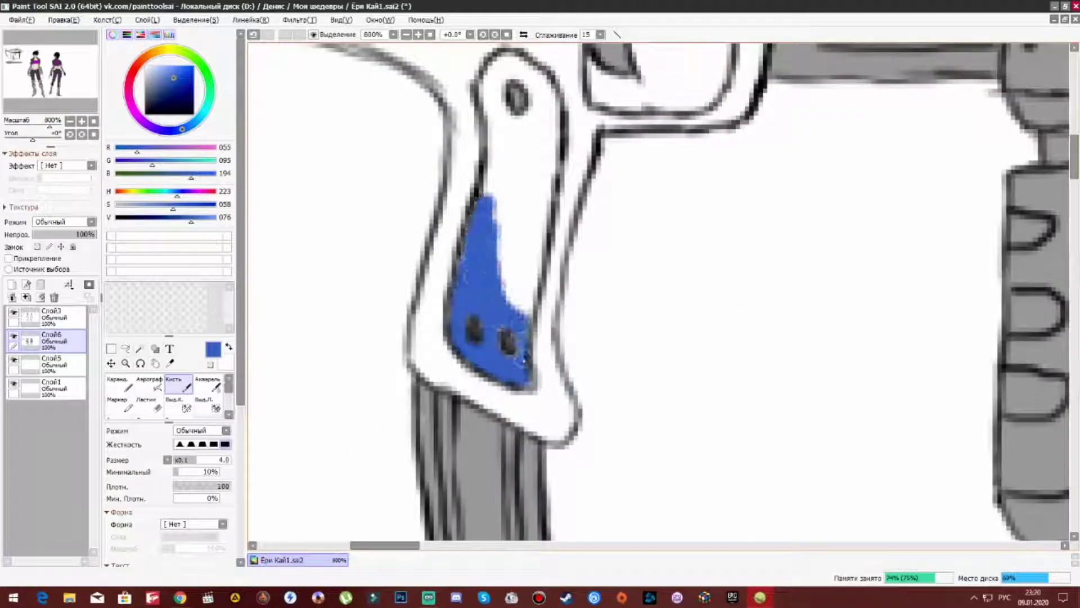
scroll(543, 222, "up", 3)
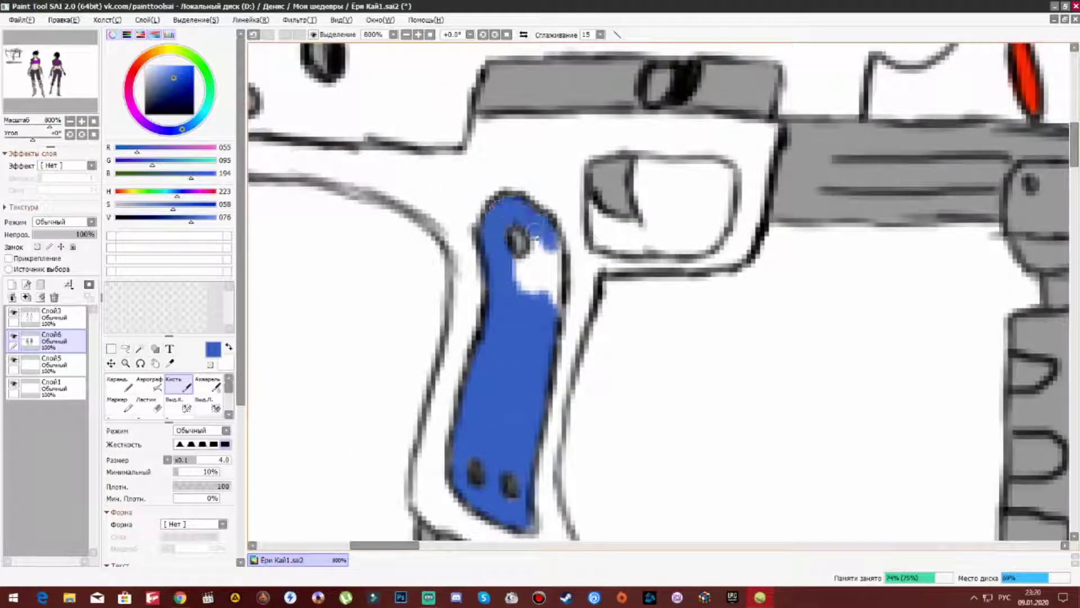
scroll(546, 269, "down", 2)
scroll(771, 241, "up", 2)
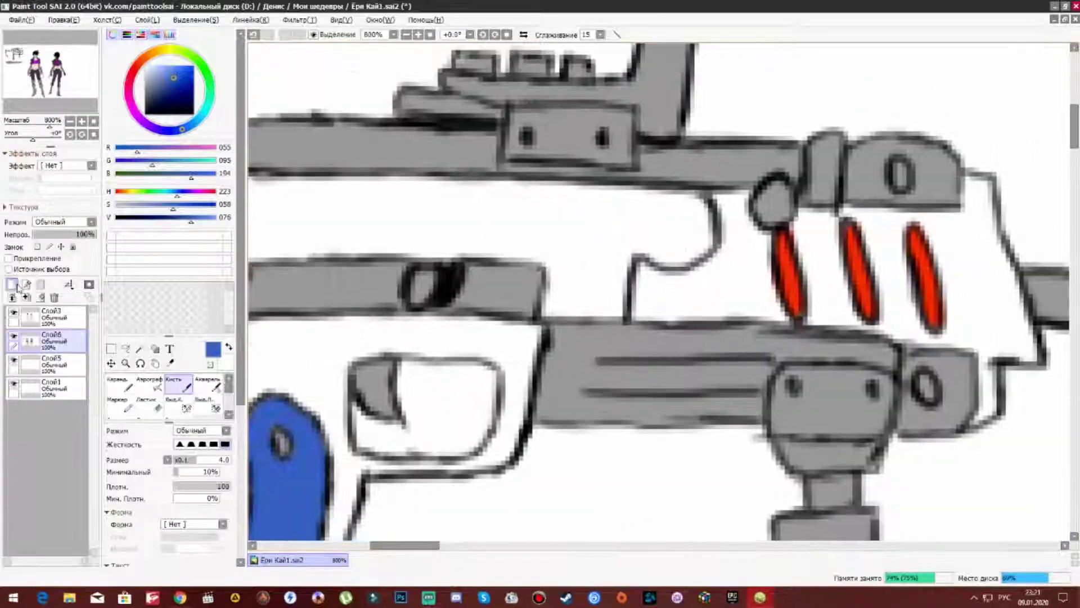
On a new layer, paint a diagonal blue stripe across the gun's front body with a size 9 brush.
scroll(236, 364, "down", 4)
left_click(211, 536)
key("ctrl+z")
mouse_move(655, 149)
left_mouse_down()
mouse_move(757, 408)
mouse_move(804, 430)
left_mouse_up()
left_click_drag(568, 166, 704, 425)
scroll(602, 248, "down", 3)
key("ctrl+z")
scroll(602, 248, "up", 4)
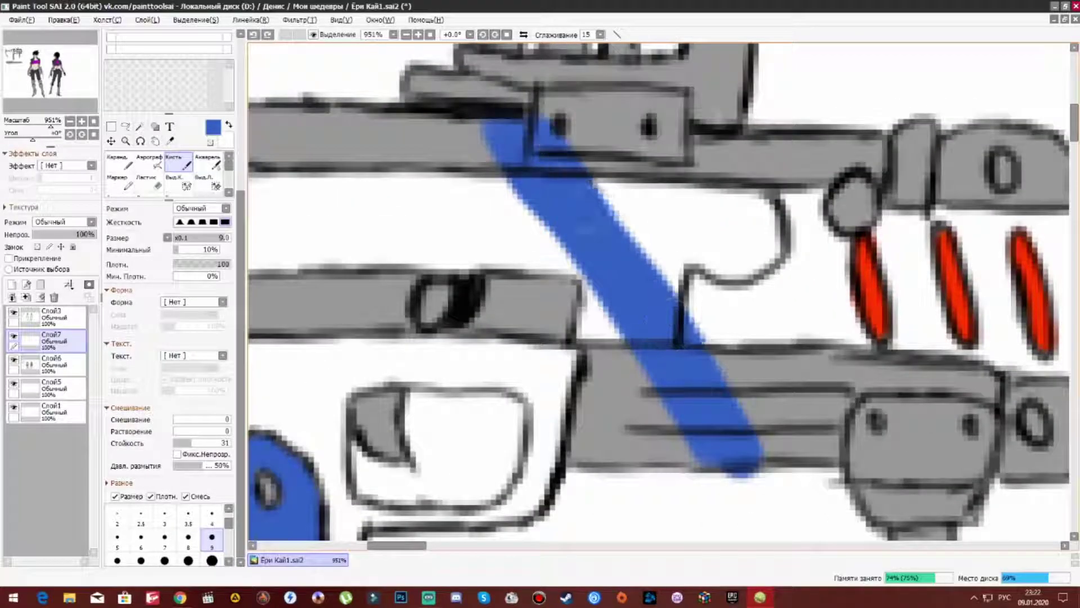
Widen the blue stripe, add narrower parallel stripes towards the vents and paint the gun's muzzle end blue.
left_click_drag(562, 135, 776, 462)
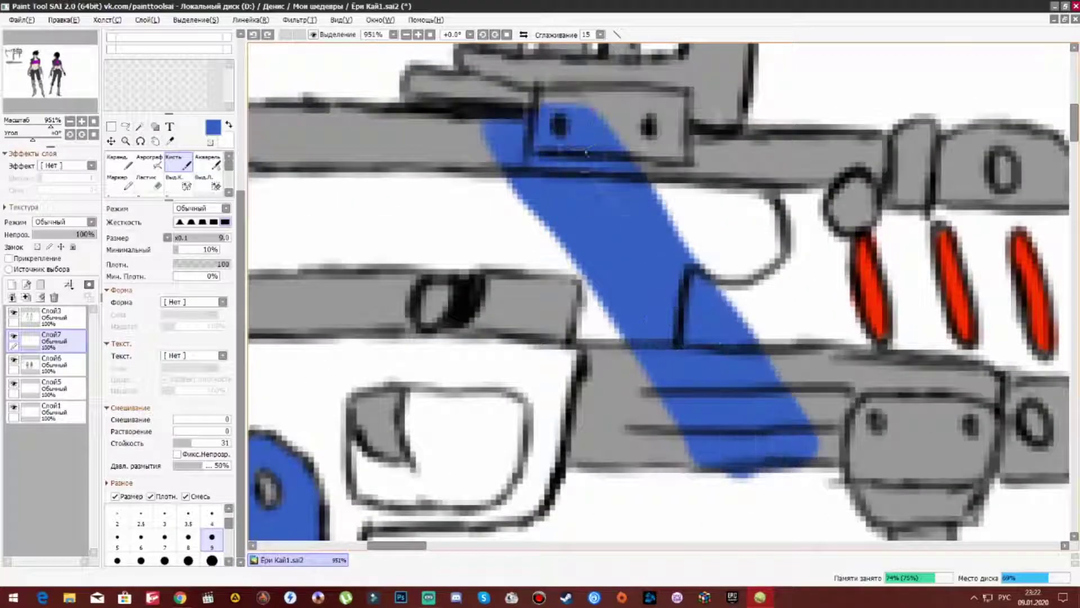
left_click_drag(675, 282, 495, 330)
left_click_drag(523, 202, 692, 489)
left_click_drag(698, 348, 442, 298)
left_click_drag(382, 152, 495, 349)
mouse_move(439, 257)
left_mouse_down()
mouse_move(815, 234)
mouse_move(647, 495)
mouse_move(607, 265)
left_mouse_up()
left_click_drag(675, 405, 574, 242)
scroll(658, 293, "down", 4)
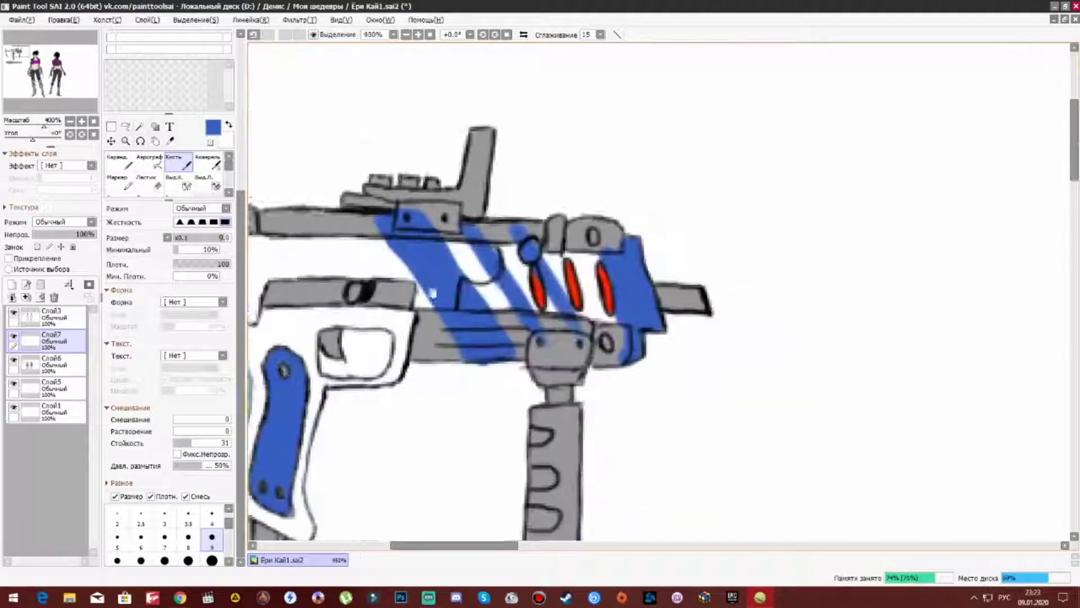
Move the blue stripe layer beneath the layer holding the gun's grey fills.
left_click_drag(51, 340, 51, 366)
scroll(659, 293, "up", 3)
mouse_move(439, 197)
left_mouse_down()
mouse_move(656, 391)
mouse_move(486, 346)
mouse_move(671, 255)
left_mouse_up()
key("e")
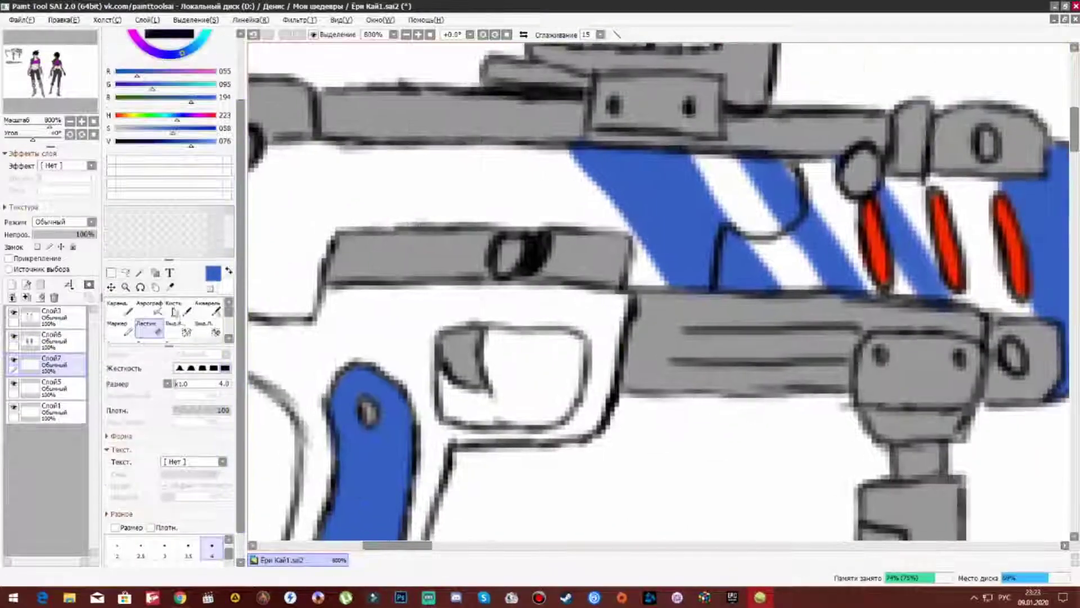
key("b")
left_click_drag(520, 194, 742, 193)
key("ctrl+z")
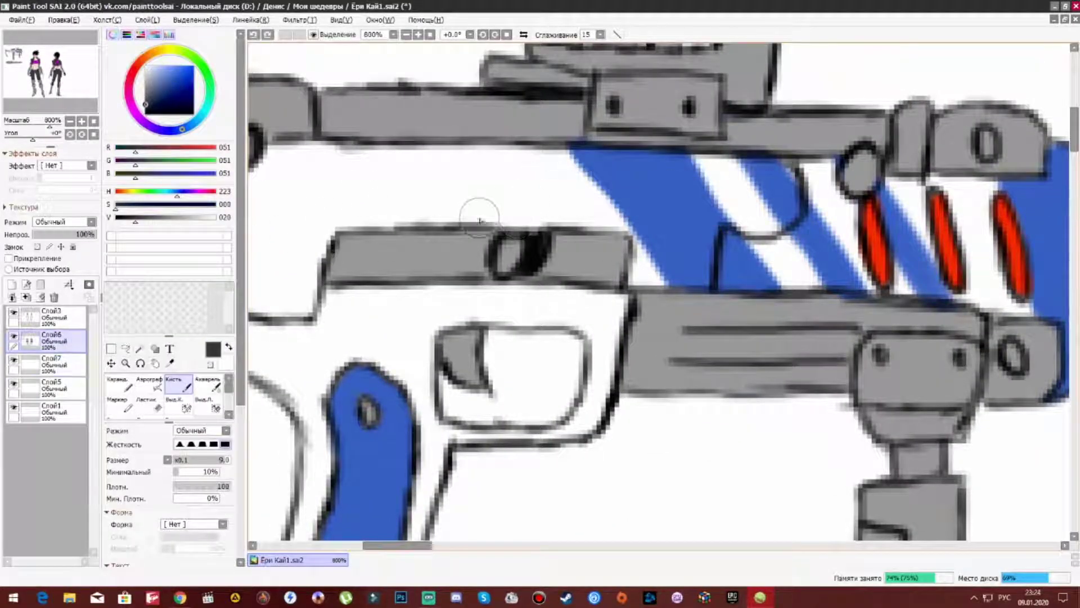
On a new layer, fill the gun's rear frame and the strip beneath the receiver with dark grey (RGB 51, 51, 51).
left_click_drag(483, 205, 615, 217)
left_click(12, 284)
mouse_move(436, 362)
left_mouse_down()
mouse_move(573, 328)
mouse_move(722, 328)
left_mouse_up()
left_click_drag(478, 157, 445, 315)
scroll(168, 393, "down", 4)
left_click(211, 513)
mouse_move(456, 270)
left_mouse_down()
mouse_move(489, 307)
mouse_move(534, 321)
left_mouse_up()
left_click_drag(506, 315, 283, 247)
left_click_drag(526, 234, 409, 261)
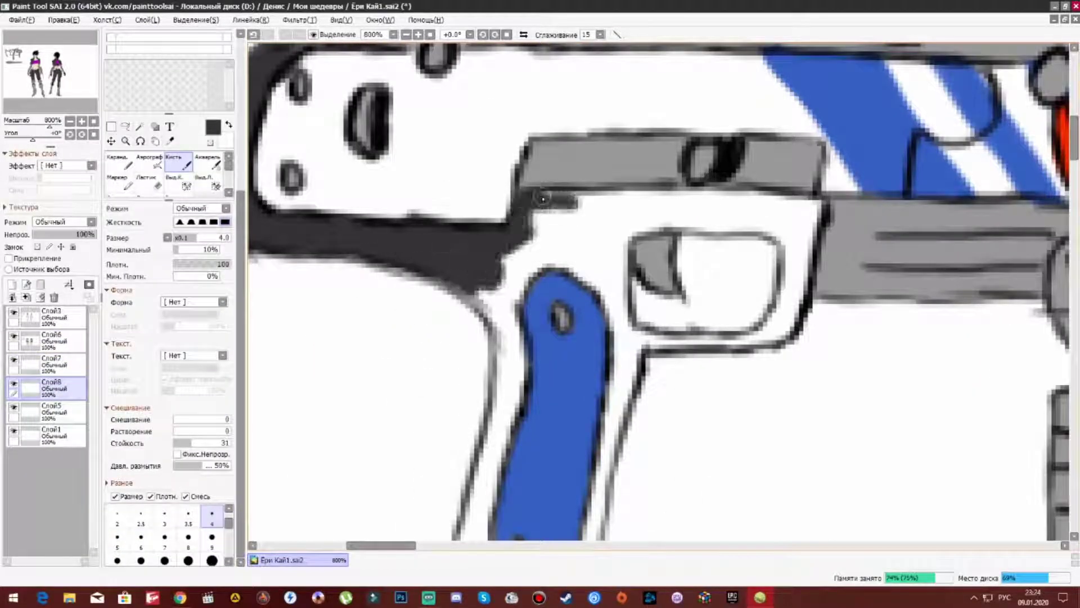
Fill the frame above the trigger, the trigger guard and the pistol grip surround with dark grey.
scroll(577, 204, "down", 8)
scroll(742, 304, "up", 8)
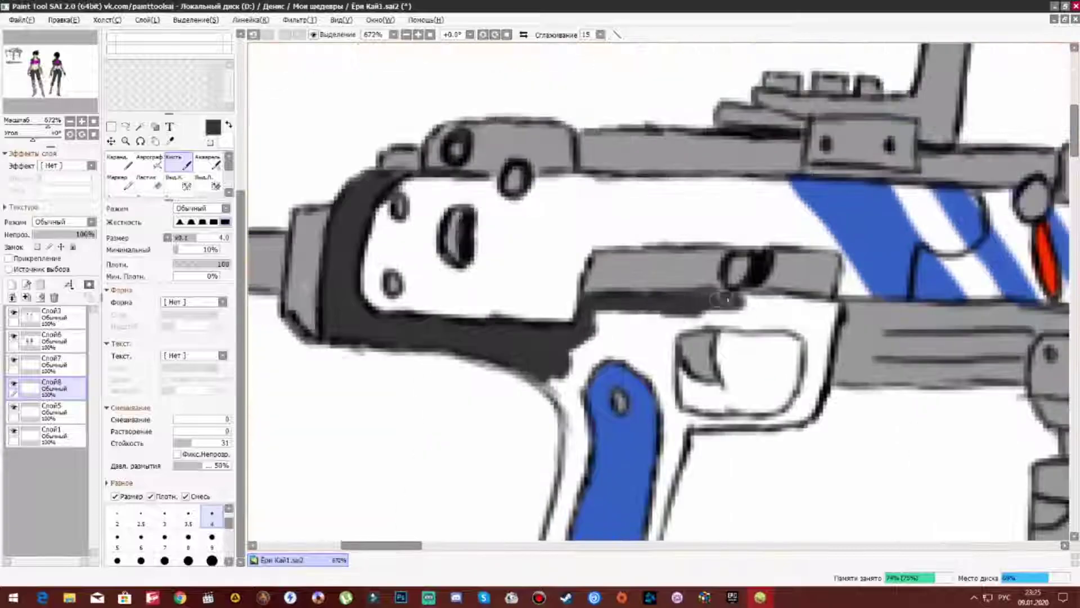
left_click_drag(816, 322, 595, 370)
left_click_drag(821, 310, 812, 408)
left_click_drag(812, 408, 832, 209)
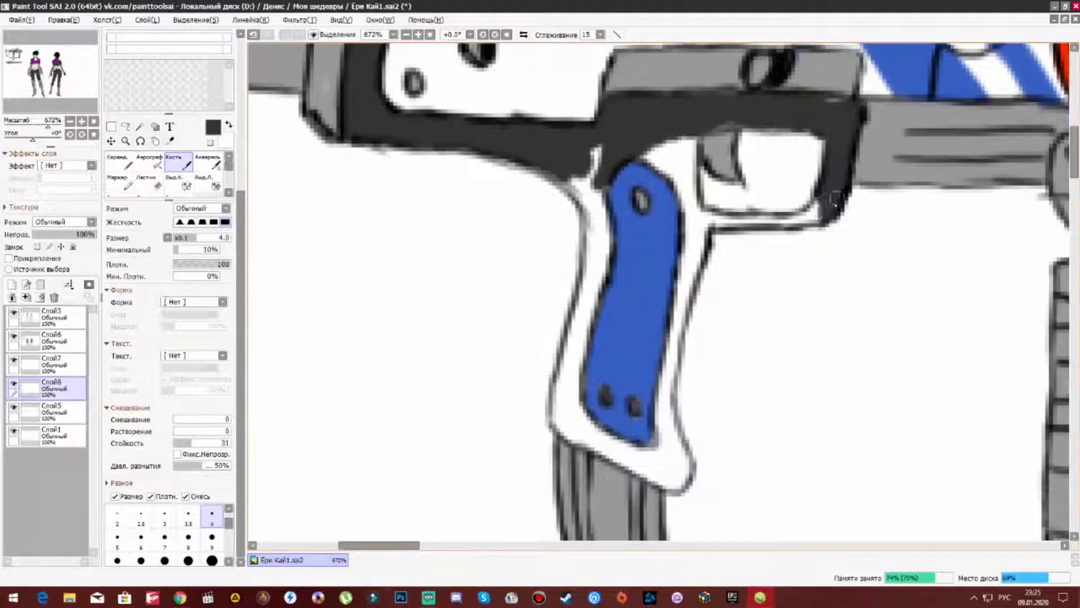
left_click_drag(688, 193, 574, 173)
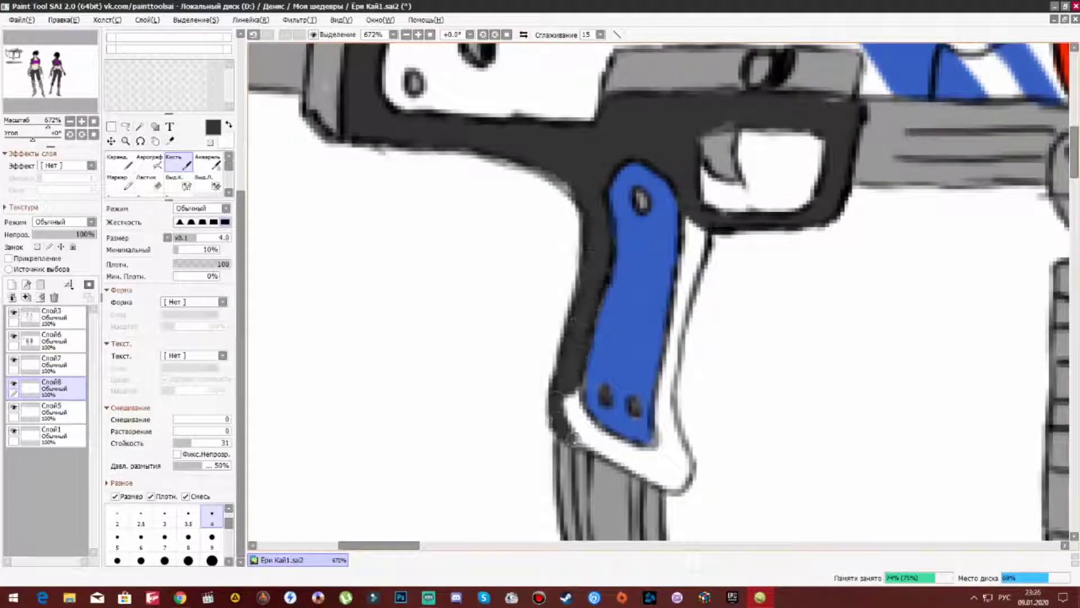
left_click_drag(564, 433, 589, 283)
Fill the front handgrip's neck, three notches and end cap with dark grey on the grey fill layer.
mouse_move(631, 255)
left_mouse_down()
mouse_move(624, 365)
mouse_move(647, 506)
mouse_move(844, 84)
mouse_move(603, 314)
mouse_move(616, 321)
left_mouse_up()
left_click_drag(557, 386, 556, 259)
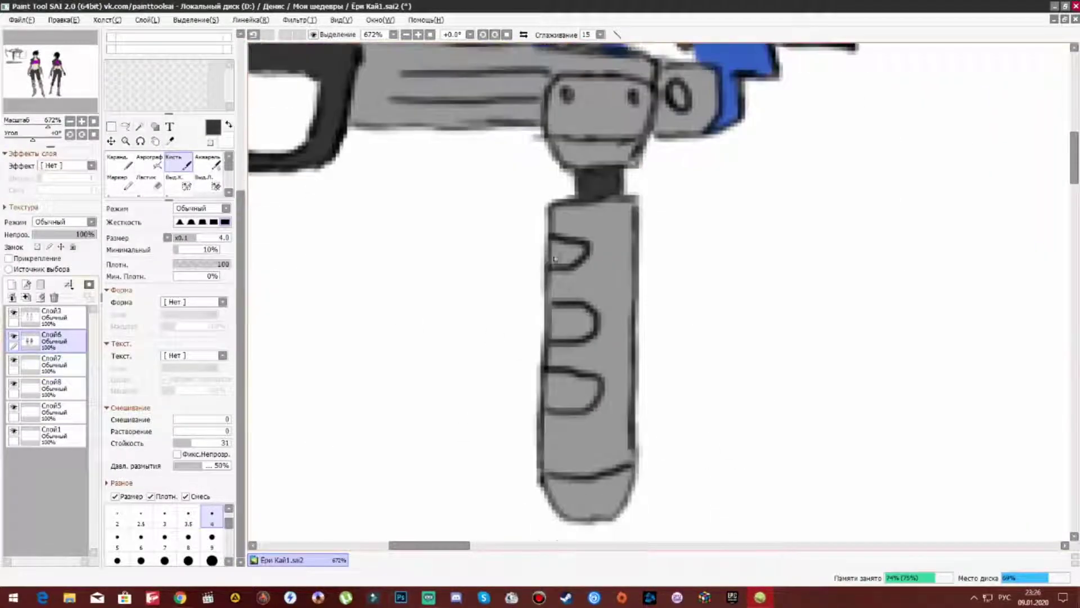
left_click_drag(577, 336, 563, 234)
left_click_drag(577, 273, 543, 307)
left_click_drag(562, 349, 549, 254)
left_click_drag(602, 276, 566, 317)
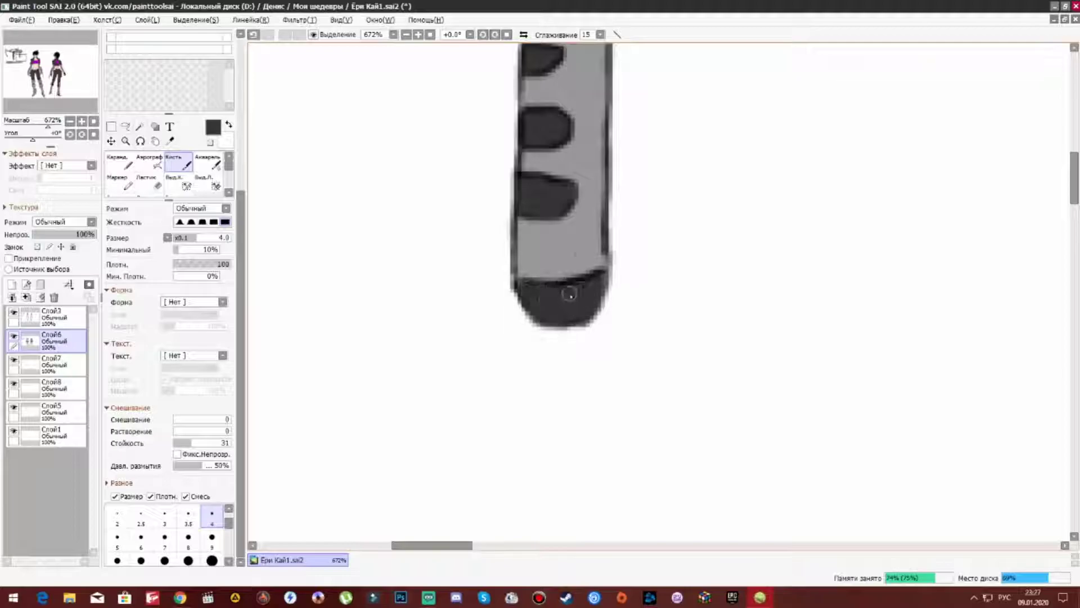
Fill the top sight's post, base and mounting plate with dark grey and darken the small rail blocks.
scroll(569, 295, "up", 2)
mouse_move(827, 414)
left_mouse_down()
mouse_move(731, 444)
mouse_move(748, 433)
left_mouse_up()
left_click_drag(618, 253, 434, 285)
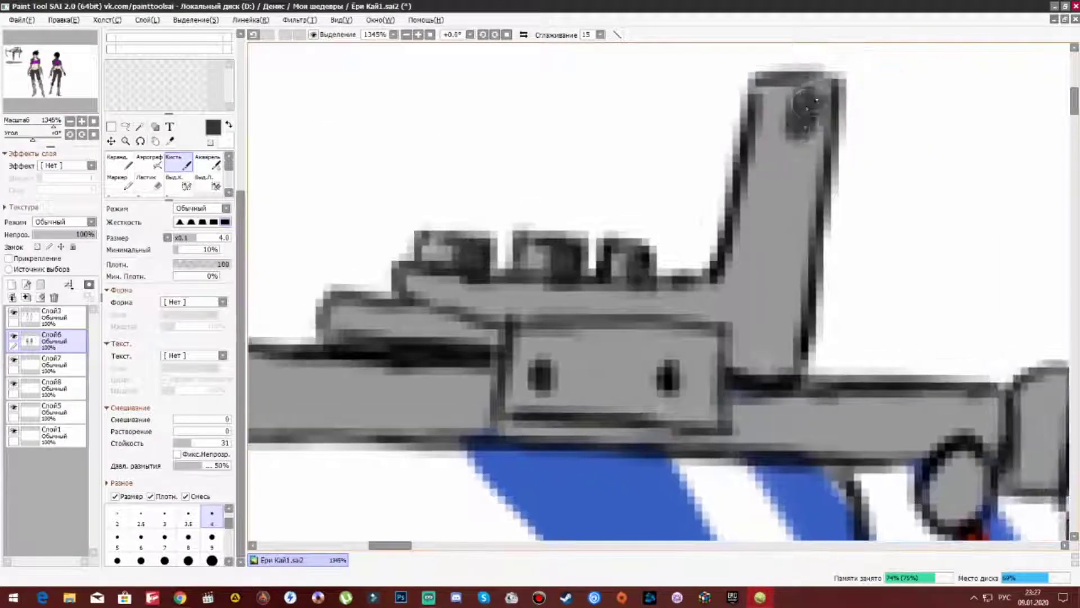
left_click_drag(816, 79, 776, 377)
left_click_drag(720, 411, 610, 398)
mouse_move(495, 344)
left_mouse_down()
mouse_move(350, 314)
mouse_move(729, 367)
mouse_move(724, 184)
left_mouse_up()
scroll(730, 367, "down", 2)
scroll(723, 282, "up", 2)
mouse_move(697, 315)
left_mouse_down()
mouse_move(551, 437)
mouse_move(582, 377)
left_mouse_up()
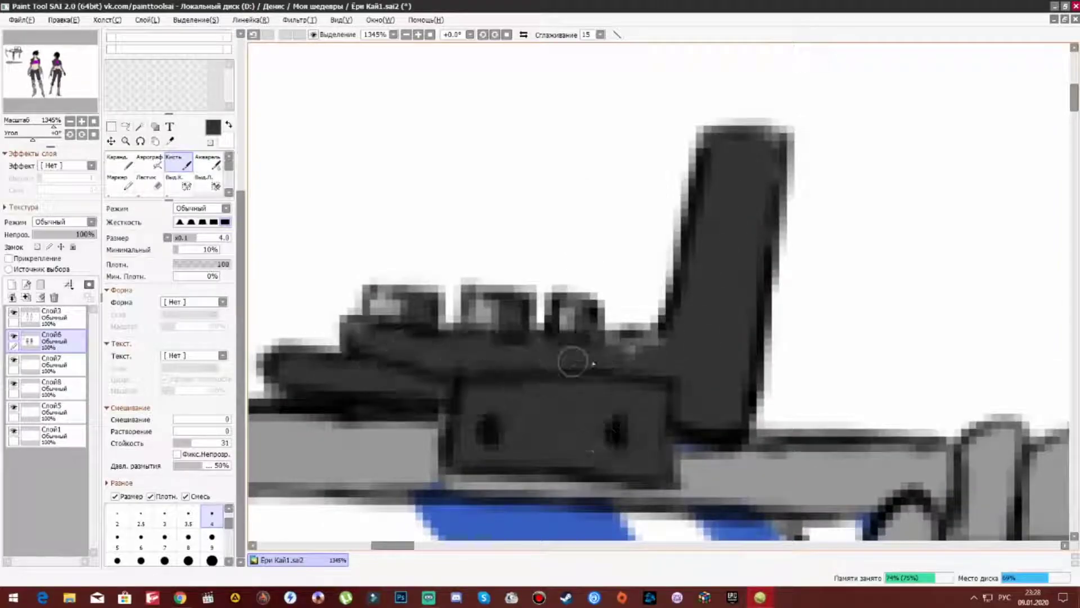
scroll(582, 377, "down", 2)
scroll(564, 285, "up", 2)
left_click_drag(473, 360, 565, 285)
scroll(169, 225, "up", 5)
scroll(168, 338, "down", 5)
Try a black fill for the gun's main body on a new layer beneath the stripes and delete that layer.
left_click(211, 536)
left_click(11, 284)
mouse_move(459, 242)
left_mouse_down()
mouse_move(473, 270)
mouse_move(466, 224)
mouse_move(500, 305)
left_mouse_up()
mouse_move(599, 285)
left_mouse_down()
mouse_move(356, 274)
mouse_move(540, 212)
mouse_move(704, 236)
mouse_move(796, 274)
left_mouse_up()
scroll(796, 274, "down", 2)
left_click_drag(50, 363, 50, 388)
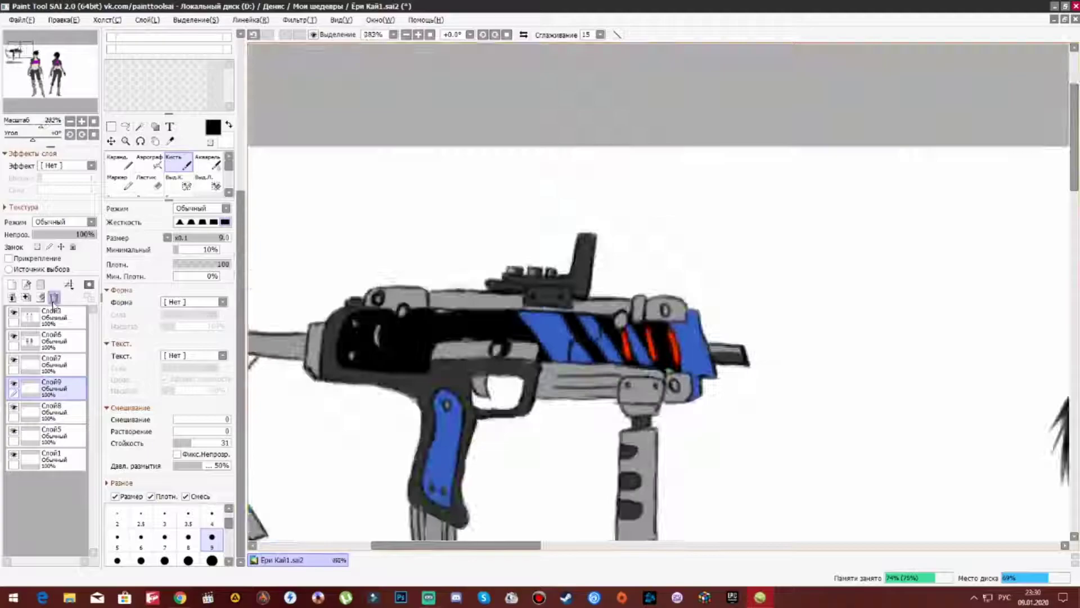
left_click(54, 297)
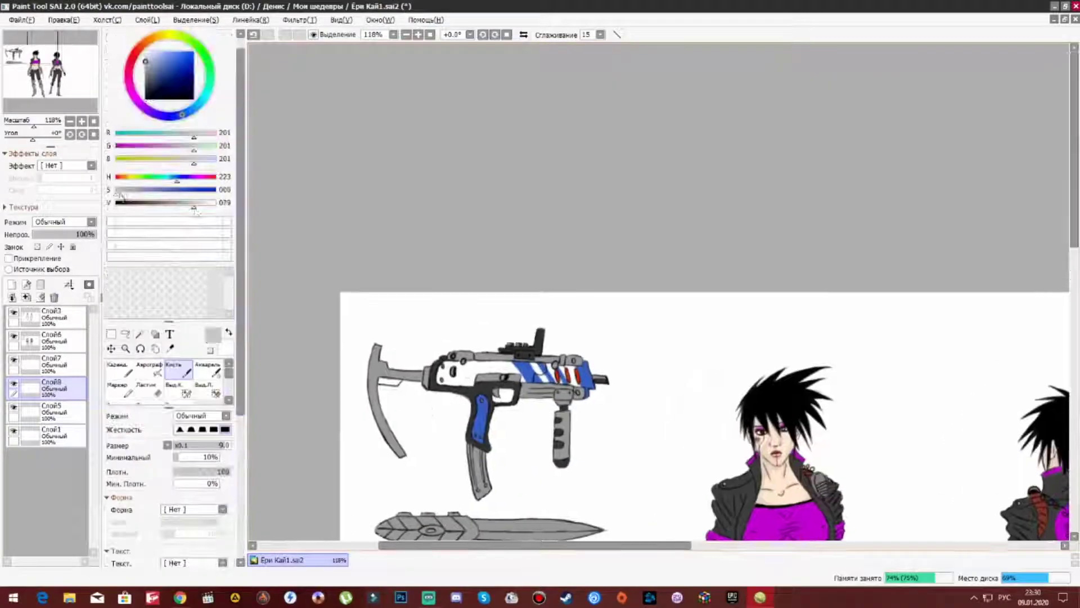
Try a light grey fill on the gun's main body.
scroll(453, 387, "up", 3)
mouse_move(349, 281)
left_mouse_down()
mouse_move(462, 253)
mouse_move(585, 281)
mouse_move(772, 274)
left_mouse_up()
scroll(772, 274, "down", 4)
scroll(788, 248, "up", 4)
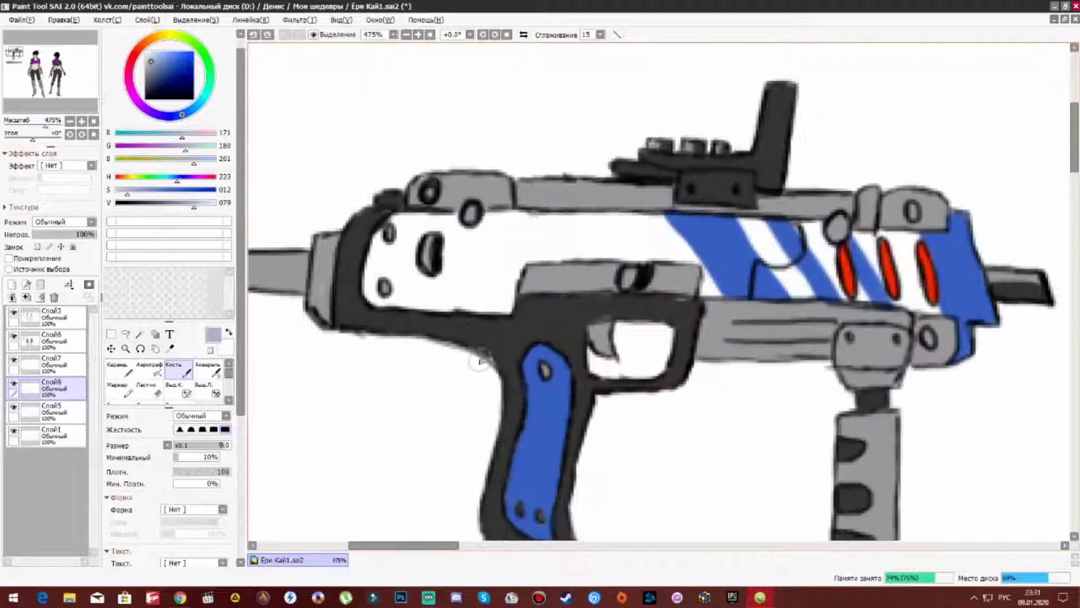
Fill the gun's main body and the gaps between the blue stripes with red (RGB 217, 13, 18).
left_click(134, 56)
left_click(187, 58)
scroll(533, 268, "left", 5)
mouse_move(540, 237)
left_mouse_down()
mouse_move(557, 337)
mouse_move(351, 208)
mouse_move(585, 236)
mouse_move(844, 226)
left_mouse_up()
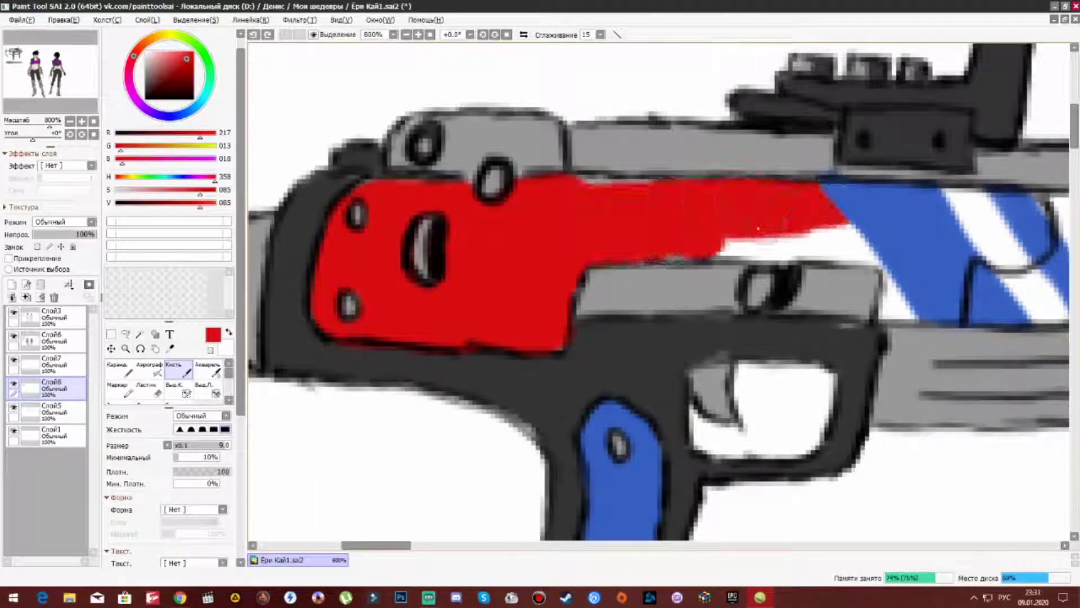
scroll(603, 271, "right", 5)
left_click_drag(636, 163, 799, 281)
left_click_drag(816, 180, 968, 320)
Set the brush size to 4 and move the gun's dark grey and red base layer down the layer stack.
scroll(658, 293, "down", 5)
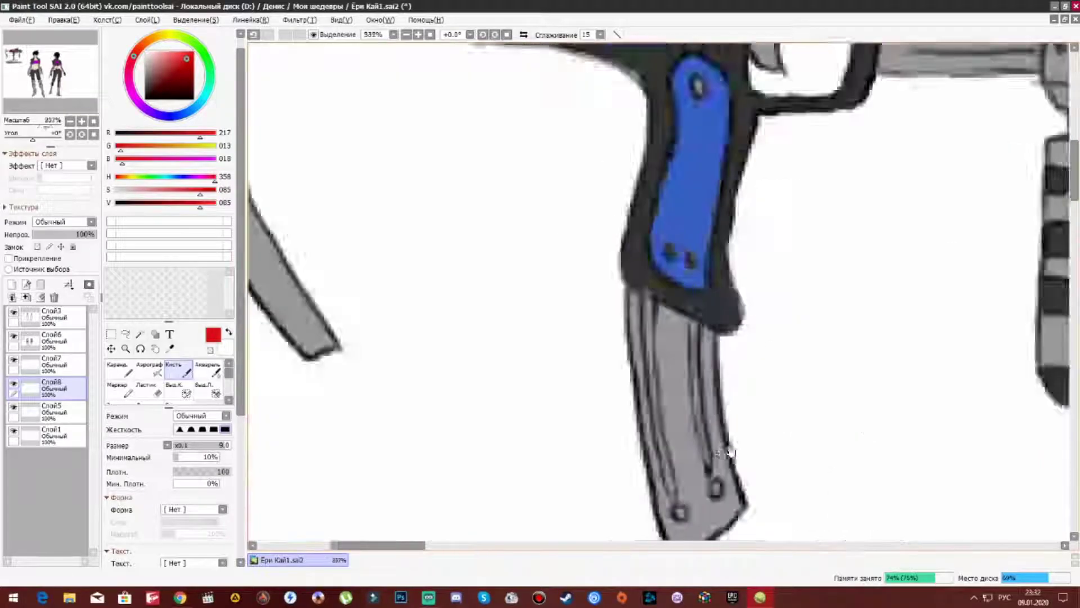
scroll(169, 394, "down", 5)
left_click(212, 513)
scroll(589, 277, "down", 5)
scroll(589, 277, "up", 2)
left_click_drag(51, 388, 50, 419)
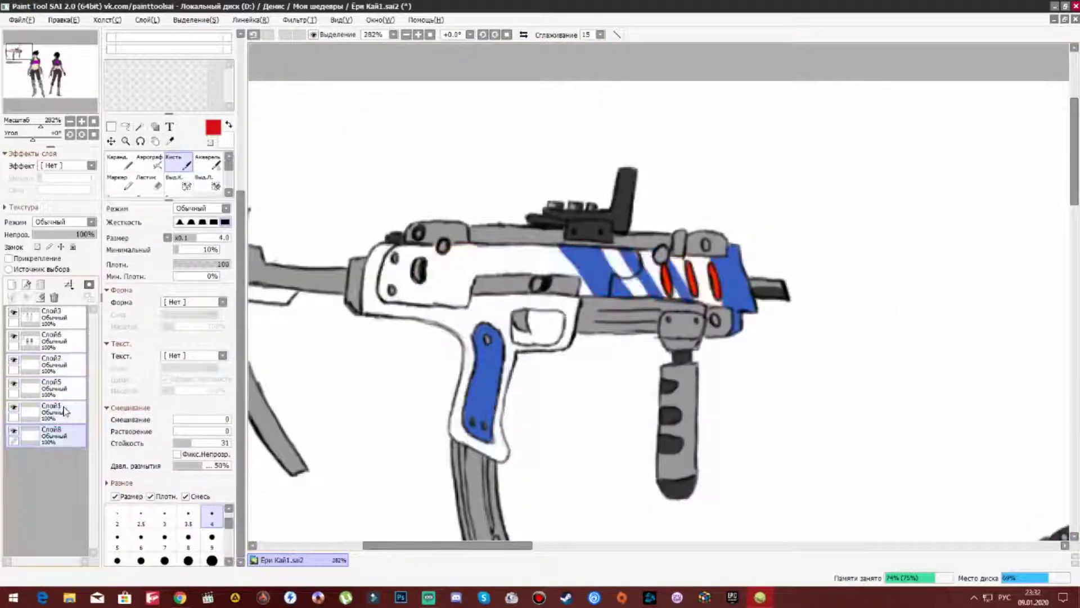
Fill the magazine's long grooves and the small insert under the stock bar with red.
scroll(589, 277, "up", 2)
scroll(503, 304, "up", 2)
left_click_drag(510, 225, 549, 450)
scroll(535, 338, "down", 1)
left_click_drag(493, 329, 537, 473)
scroll(598, 318, "down", 3)
scroll(315, 164, "up", 4)
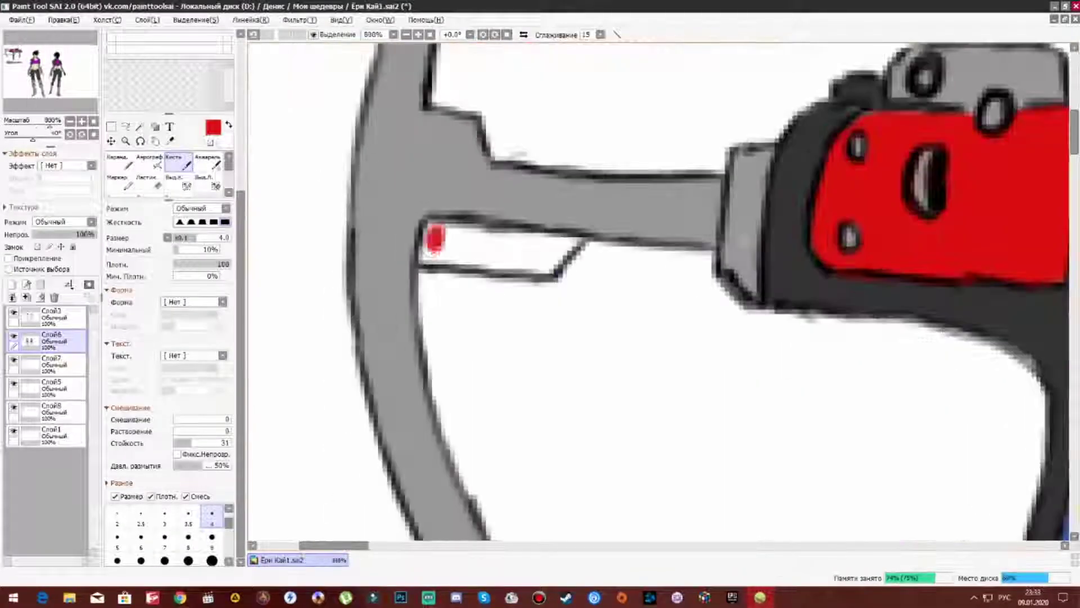
left_click_drag(434, 234, 450, 264)
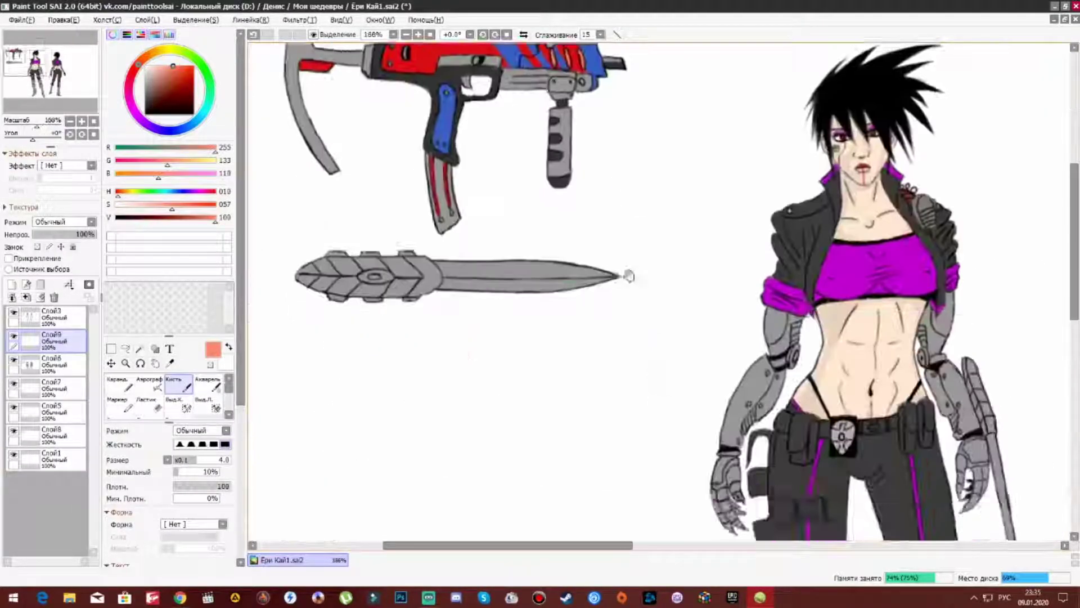
Try four diagonal red strokes across the separate blade at 50 density and undo them.
scroll(396, 258, "up", 5)
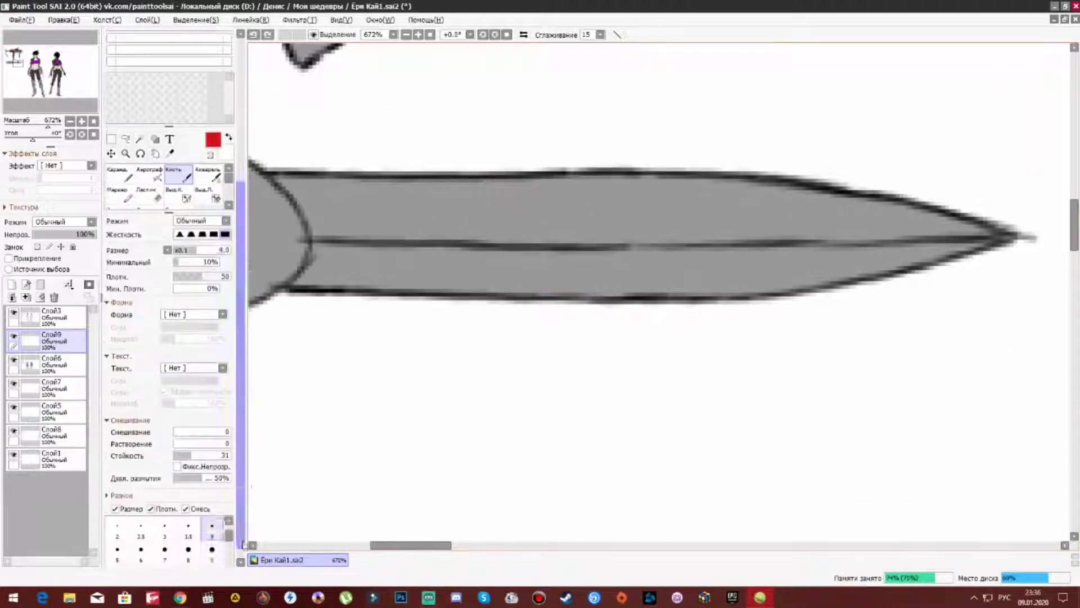
left_click_drag(436, 121, 568, 337)
left_click_drag(557, 102, 698, 360)
left_click_drag(692, 186, 816, 393)
left_click_drag(799, 220, 951, 354)
key("ctrl+z")
key("ctrl+z")
key("ctrl+z")
key("ctrl+z")
Try a row of translucent diagonal red bands along the blade and clear them from the layer.
left_click_drag(309, 127, 479, 422)
left_click_drag(433, 121, 566, 416)
left_click_drag(568, 185, 704, 450)
left_click_drag(653, 186, 805, 427)
left_click_drag(776, 129, 911, 388)
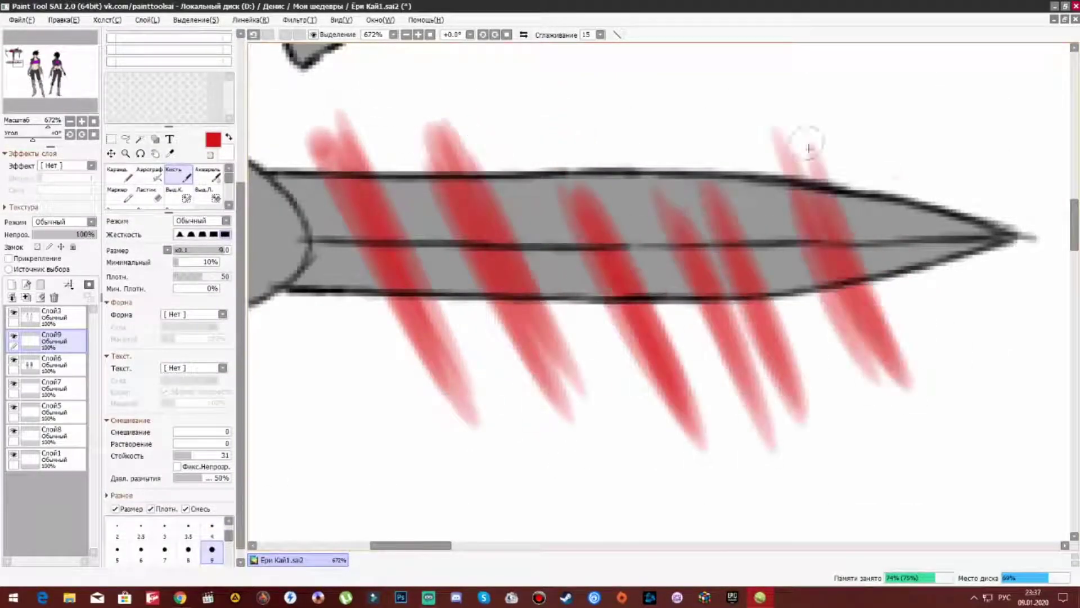
left_click_drag(905, 152, 968, 338)
key("e")
mouse_move(467, 416)
left_mouse_down()
mouse_move(412, 316)
mouse_move(776, 436)
mouse_move(633, 324)
mouse_move(827, 352)
left_mouse_up()
key("Delete")
Paint crossing diagonal strokes over the blade with translucent light red (RGB 255, 45, 51).
key("b")
left_click_drag(568, 231, 405, 360)
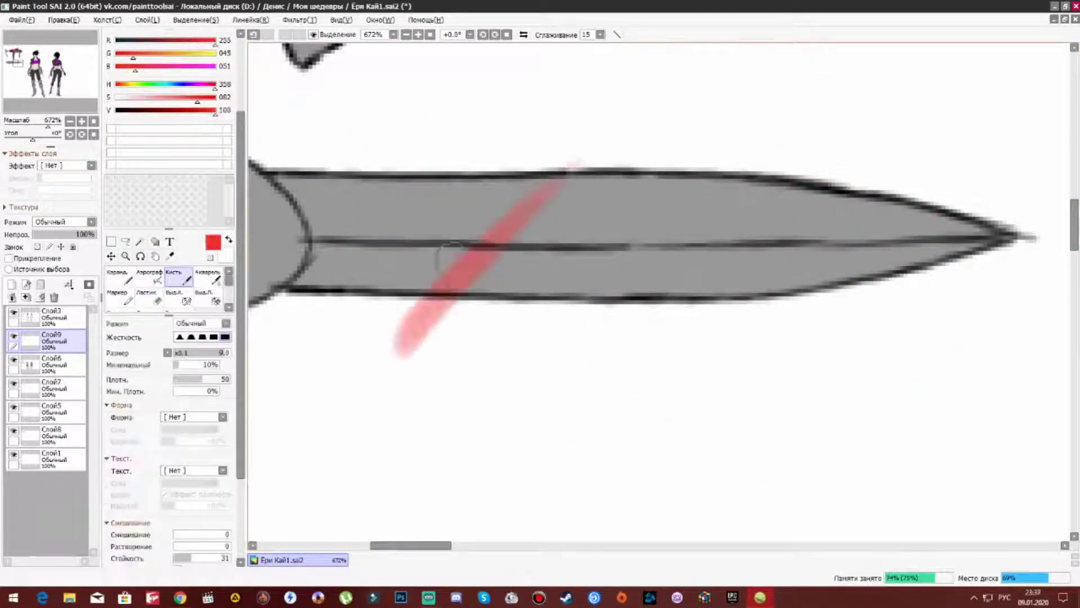
left_click_drag(419, 180, 324, 290)
left_click_drag(725, 180, 512, 419)
left_click_drag(917, 242, 813, 352)
left_click_drag(306, 124, 529, 445)
left_click_drag(512, 96, 763, 408)
left_click_drag(645, 254, 492, 459)
left_click_drag(886, 143, 1007, 349)
Add more short diagonal red strokes along the blade to complete the crosshatch pattern.
scroll(433, 415, "down", 5)
scroll(433, 415, "up", 5)
left_click_drag(514, 324, 440, 432)
left_click_drag(831, 295, 710, 447)
left_click_drag(953, 289, 883, 378)
left_click_drag(648, 324, 589, 414)
left_click_drag(548, 324, 456, 462)
Erase the red crosshatching that spills outside the blade's outline with a size 9 eraser.
key("e")
scroll(357, 323, "down", 3)
scroll(358, 323, "up", 3)
left_click(212, 538)
mouse_move(413, 297)
left_mouse_down()
mouse_move(549, 314)
mouse_move(815, 374)
mouse_move(650, 303)
left_mouse_up()
left_click_drag(842, 303, 668, 226)
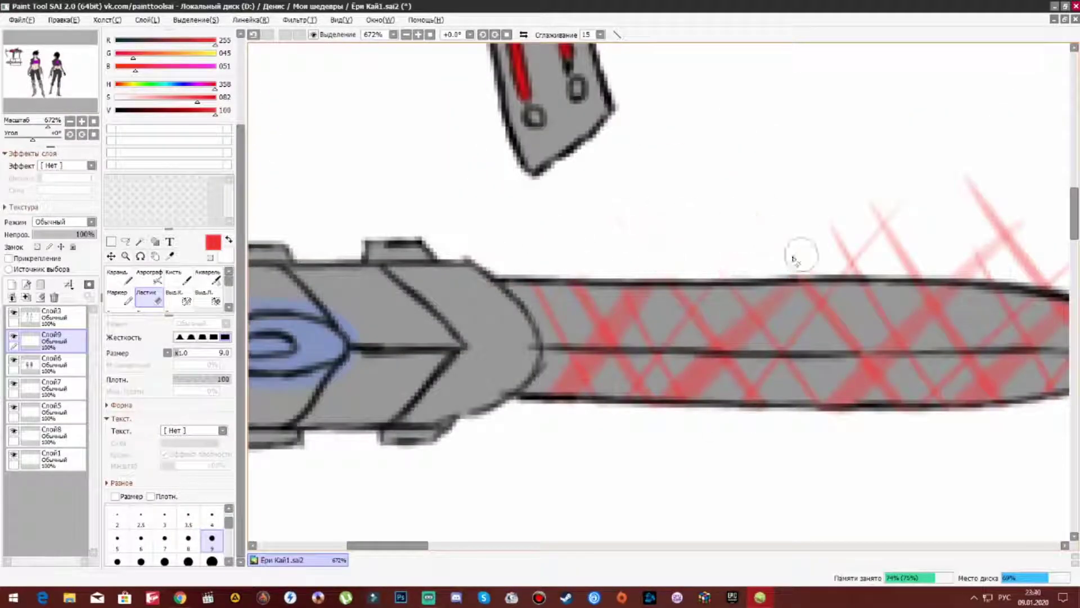
left_click_drag(790, 265, 746, 225)
Add a new layer and shade the jacket's rolled purple cuff with a darker purple brush, size 6 and density 69.
scroll(1002, 181, "down", 5)
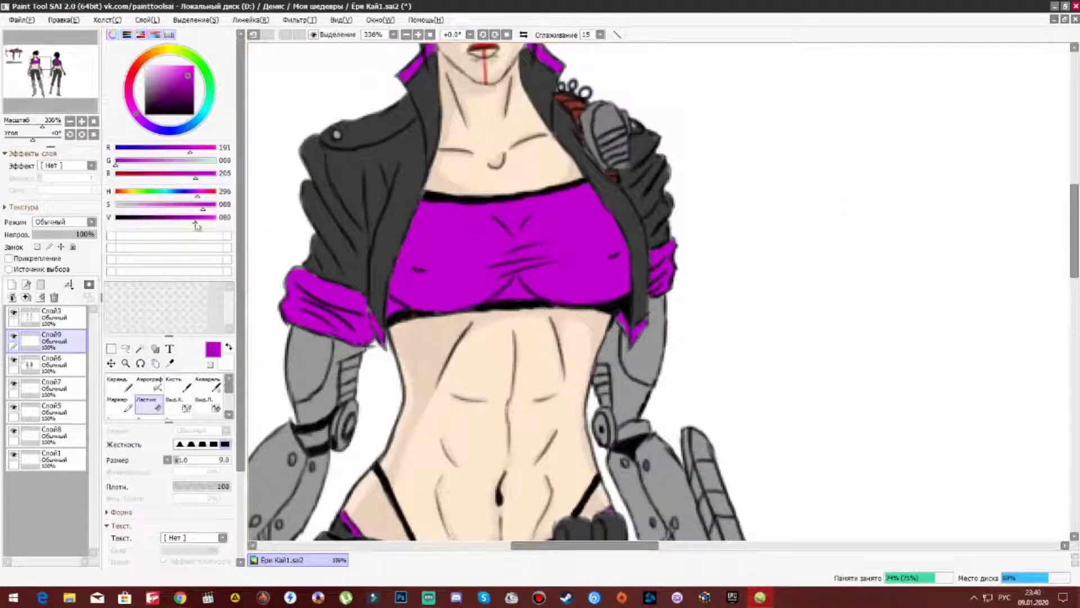
left_click_drag(196, 225, 177, 225)
scroll(282, 304, "up", 5)
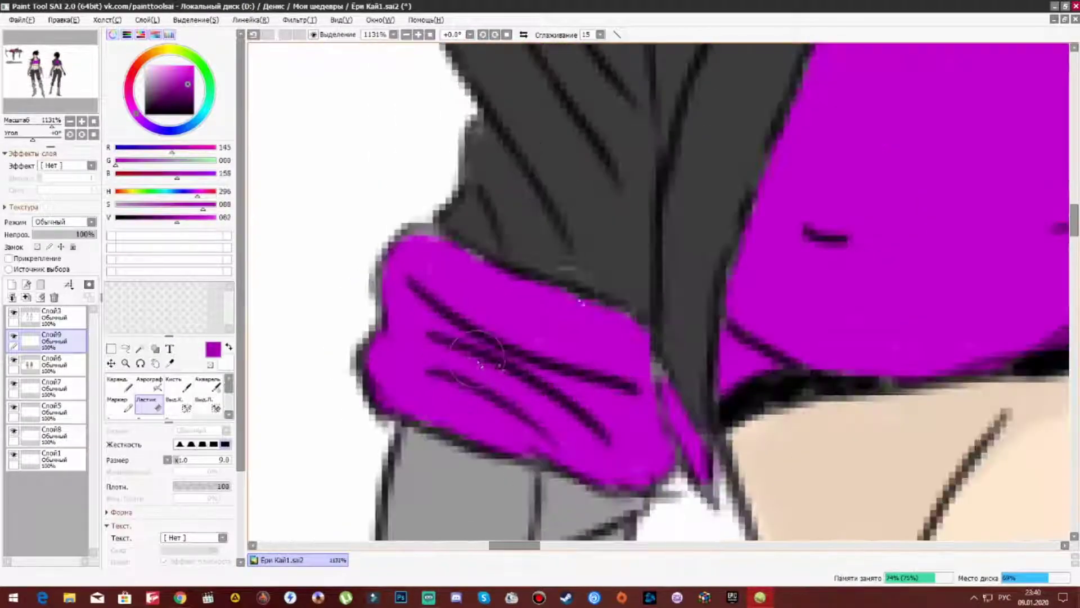
key("b")
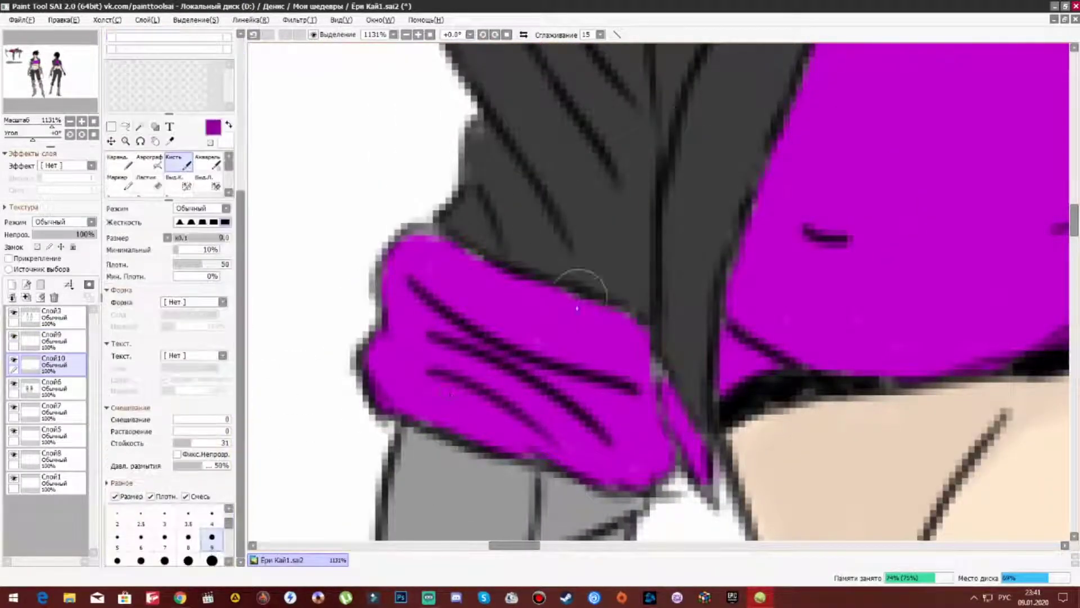
left_click(213, 264)
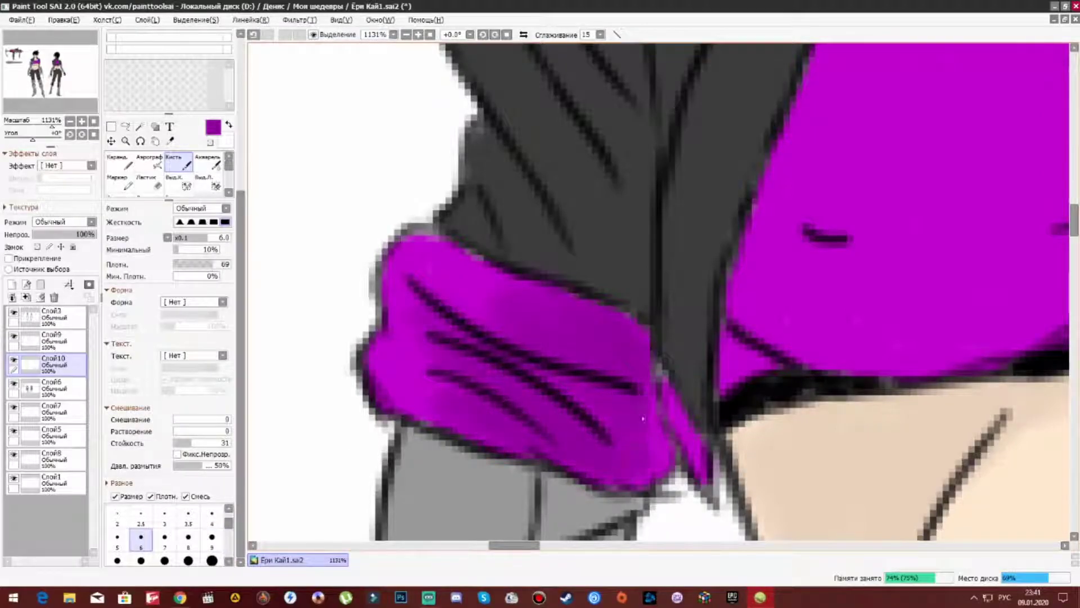
Shade the sides, folds and underbust of the front view's purple crop top with darker purple.
key("h")
key("h")
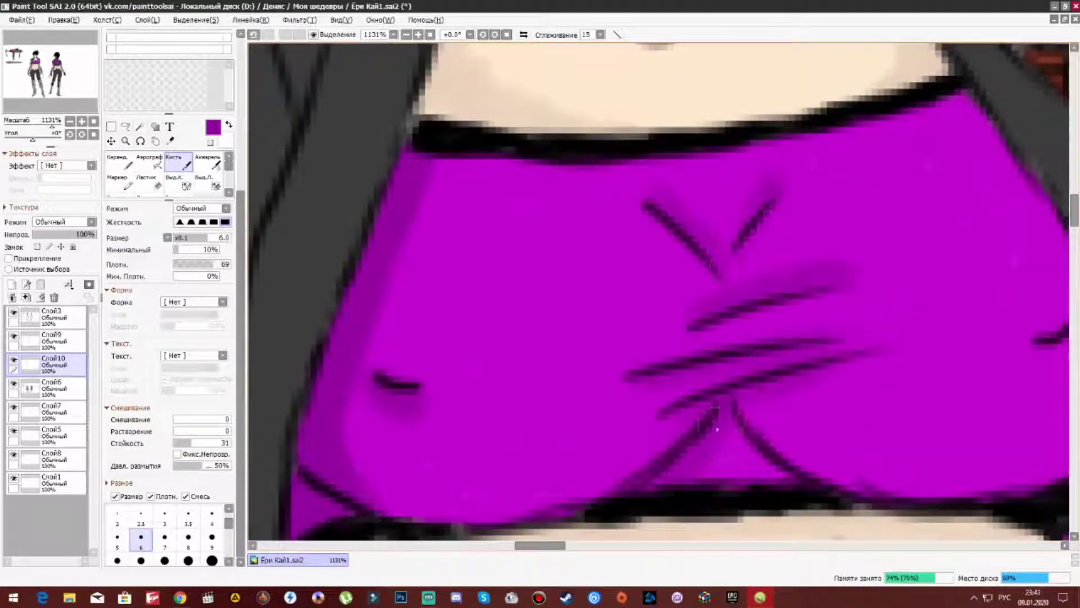
key("h")
key("h")
key("h")
scroll(731, 345, "down", 3)
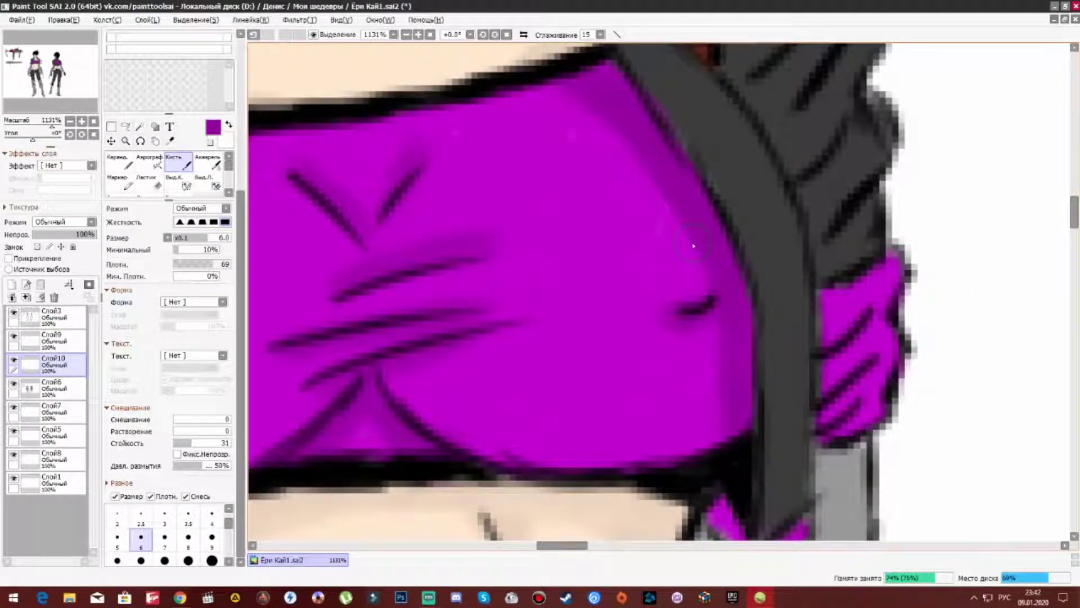
scroll(531, 446, "down", 4)
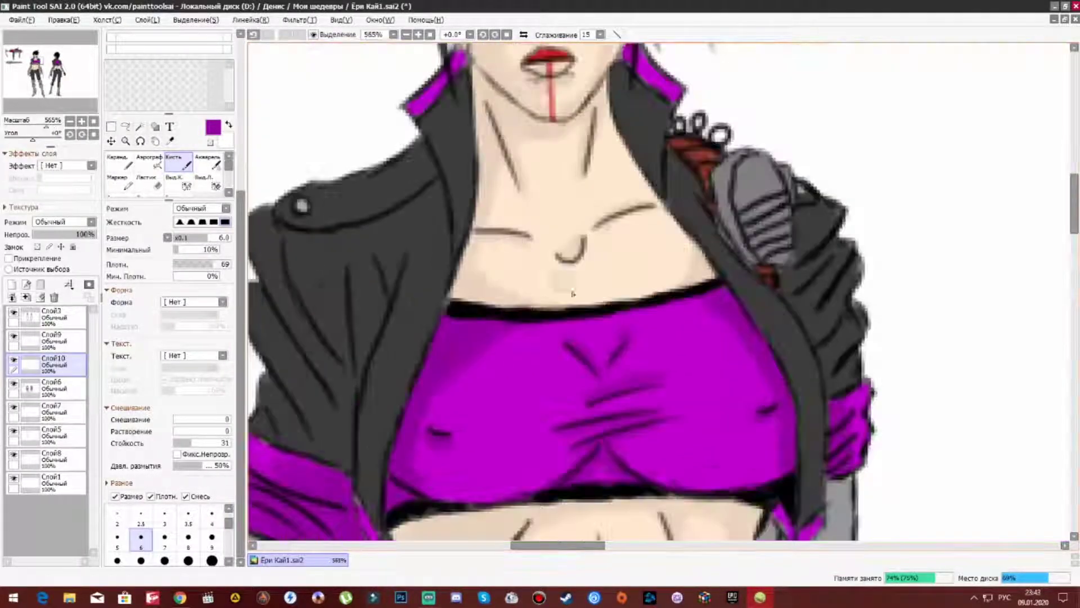
Shade the purple circle on the jacket's back and the back view's rolled cuff with darker purple.
scroll(320, 312, "up", 3)
scroll(536, 171, "down", 4)
scroll(612, 265, "up", 5)
scroll(612, 265, "down", 4)
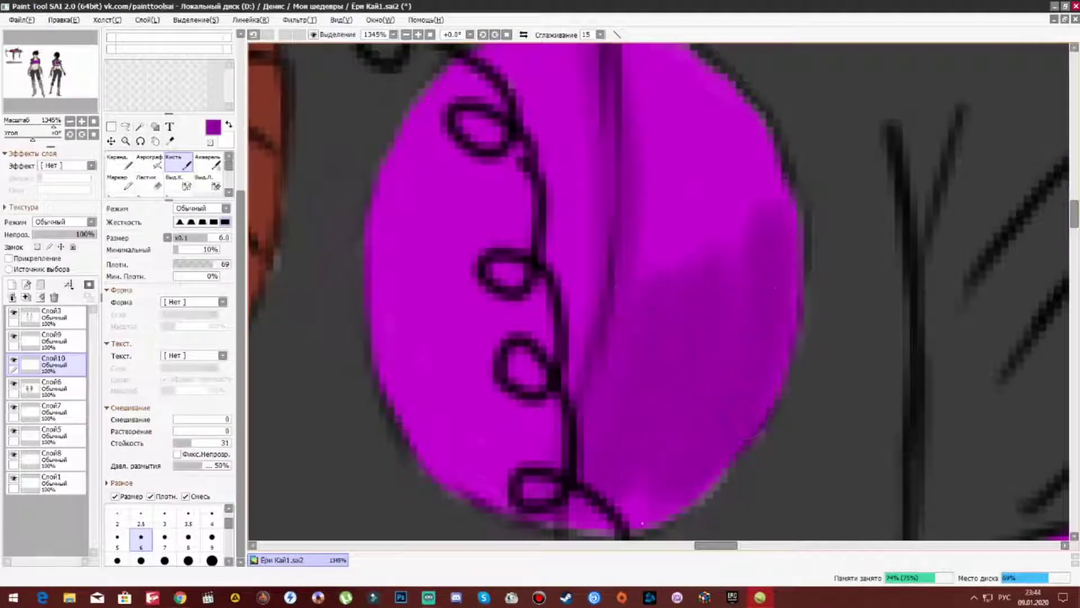
scroll(612, 265, "down", 3)
scroll(612, 265, "up", 1)
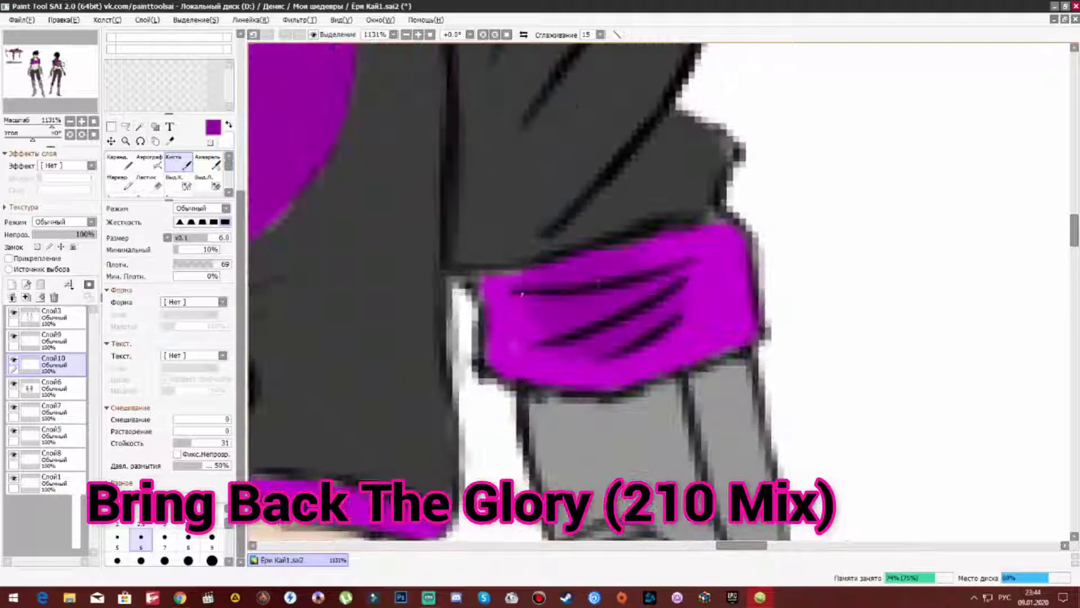
scroll(612, 265, "down", 3)
scroll(222, 147, "up", 5)
Highlight the purple stripes on the front view's trousers with light pink (RGB 244, 92, 255) using a size 4 brush.
left_click(191, 216)
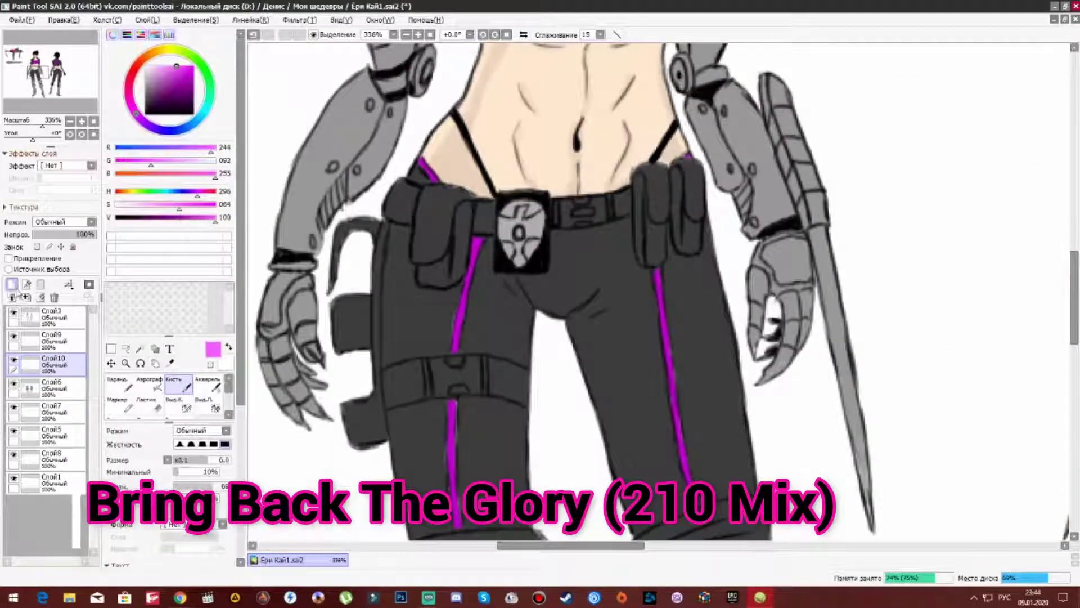
scroll(169, 337, "down", 5)
left_click(211, 513)
scroll(483, 308, "up", 4)
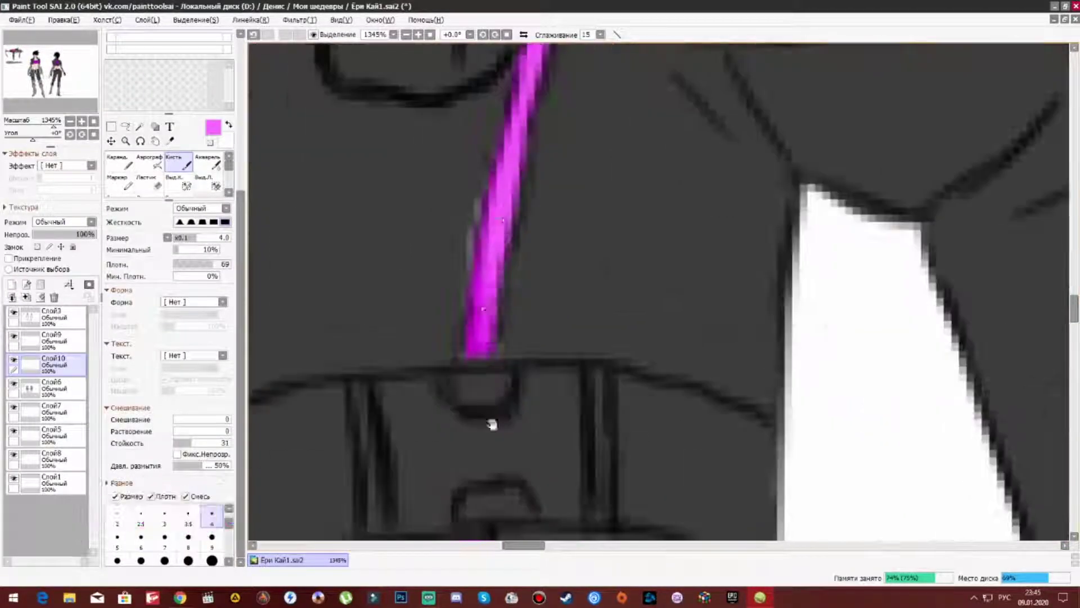
scroll(483, 309, "down", 6)
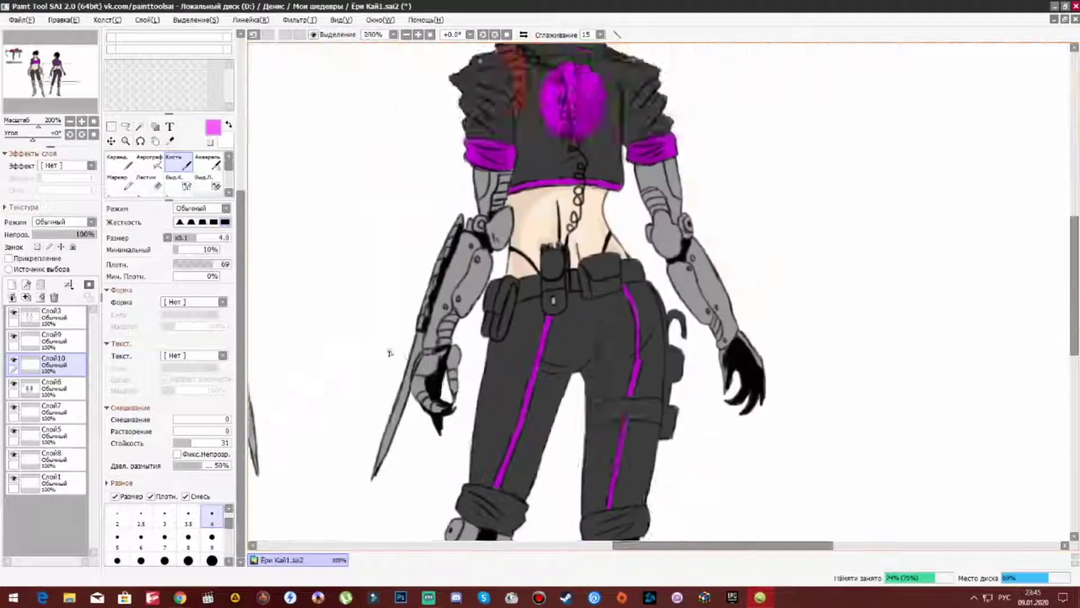
Highlight the trouser stripes and the purple collar trim on the back view with the same light pink.
scroll(282, 397, "up", 4)
left_click_drag(283, 397, 615, 435)
scroll(616, 435, "down", 4)
scroll(557, 242, "up", 4)
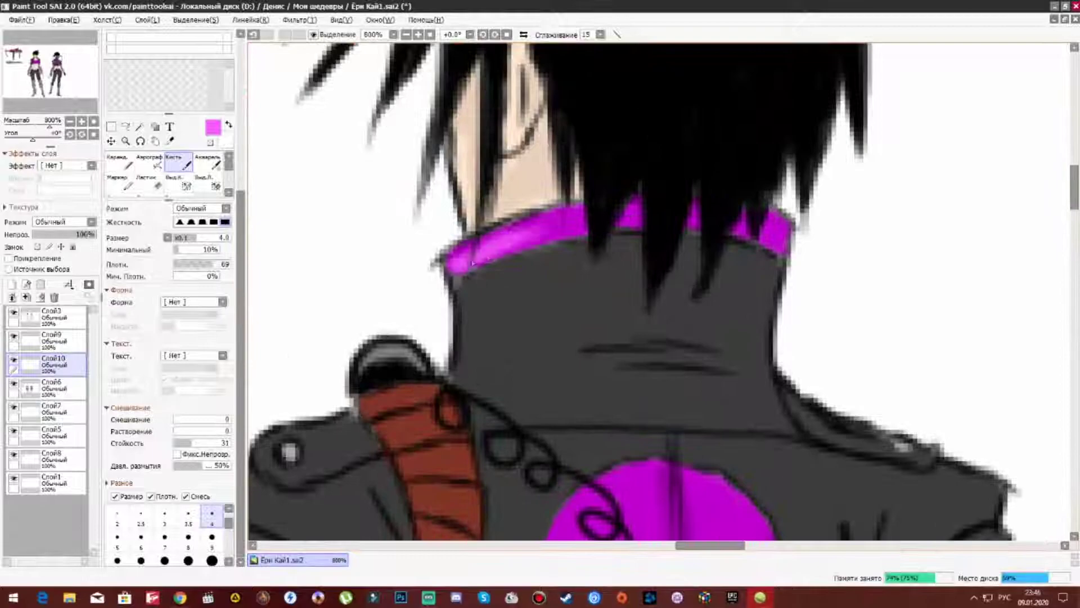
scroll(751, 232, "down", 5)
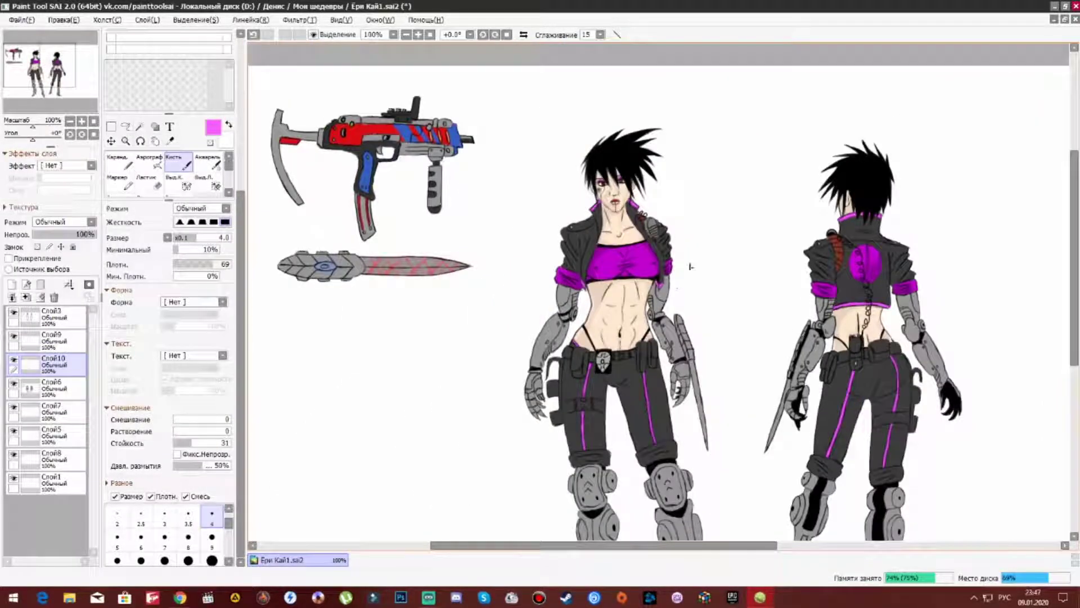
Add another layer for jacket shading and try black brush strokes on the shoulder at densities 69 and 50.
scroll(691, 267, "down", 1)
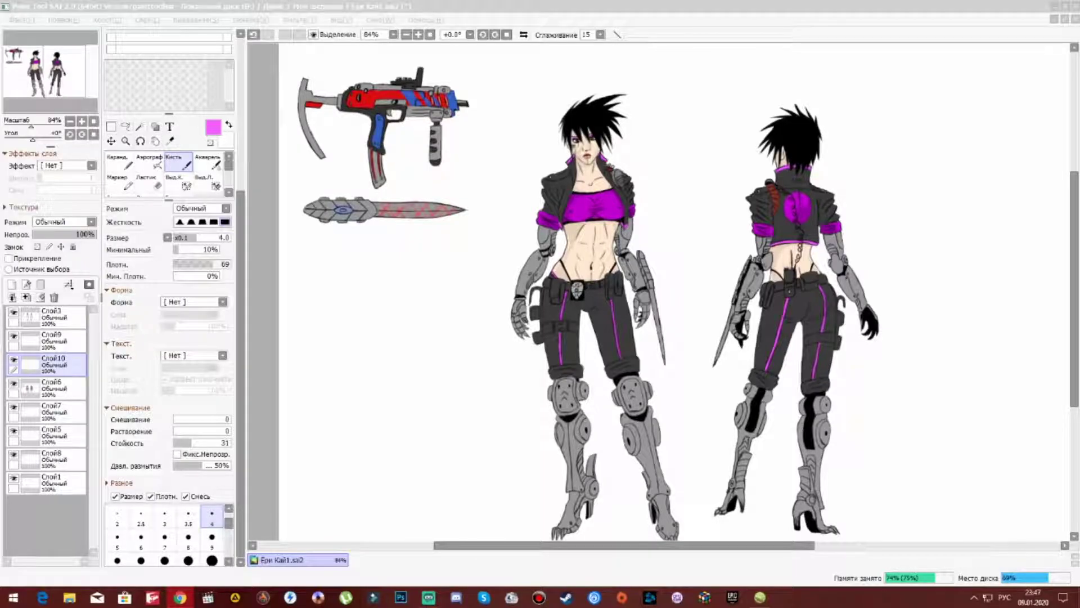
scroll(518, 303, "up", 4)
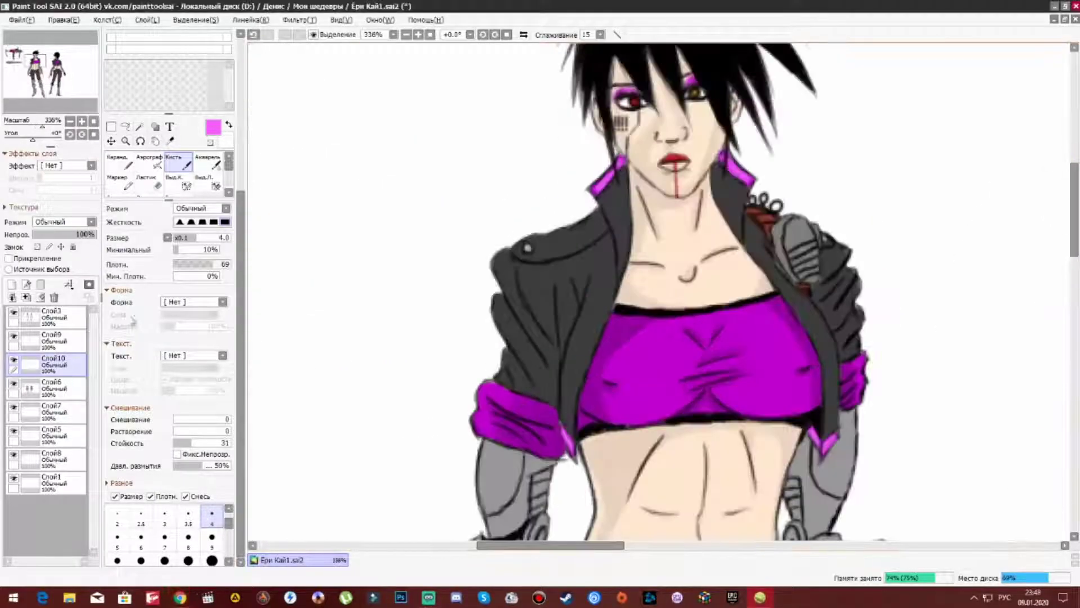
scroll(598, 301, "up", 6)
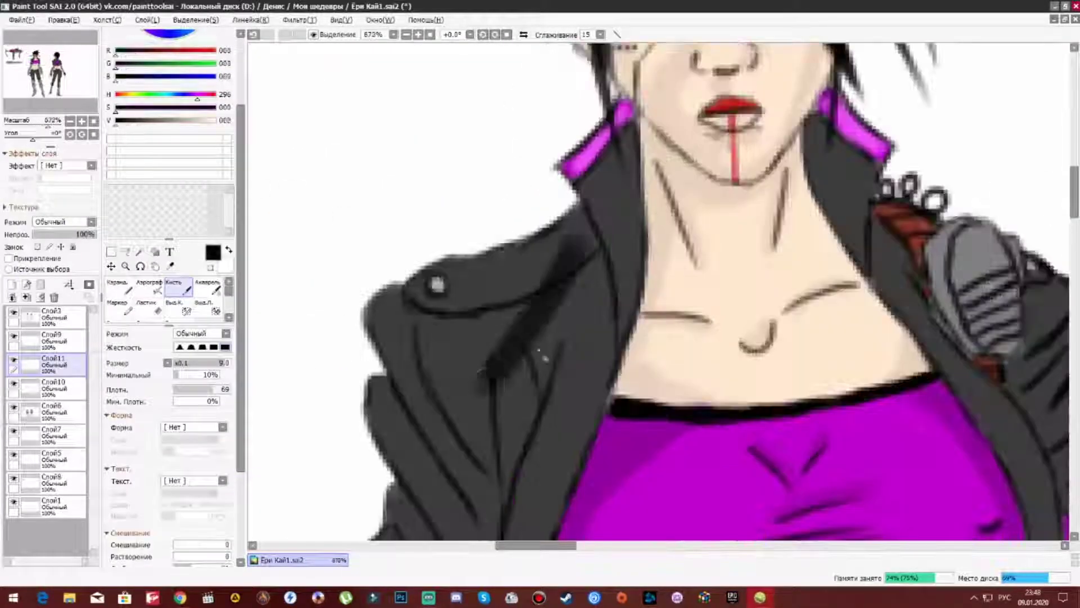
scroll(583, 235, "down", 4)
scroll(619, 253, "up", 2)
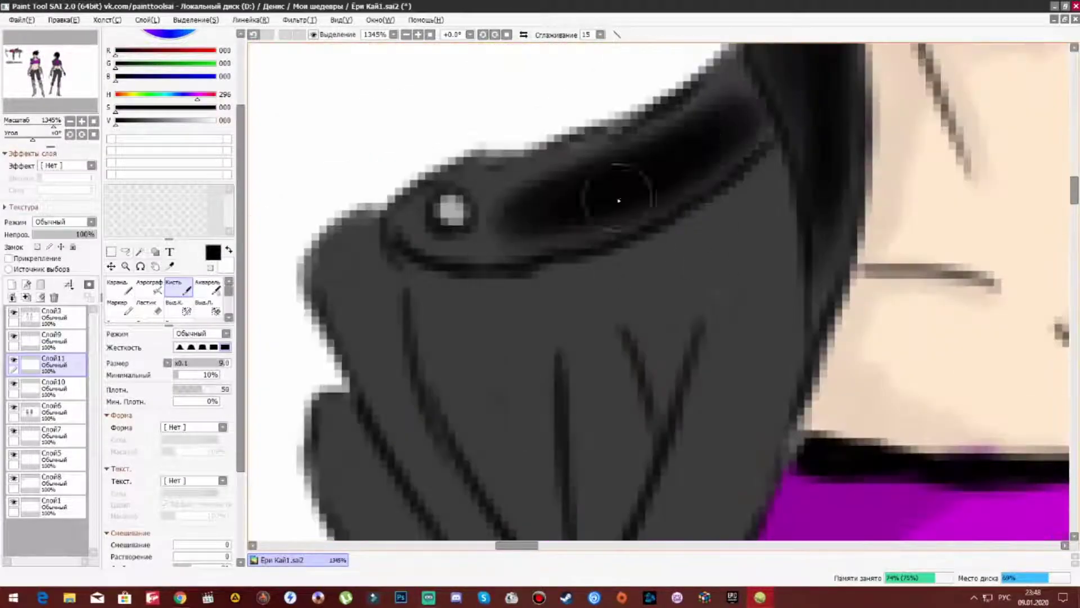
Lower the brush density to 30 and shade the front jacket's collar, buttoned shoulder flap and adjoining sleeve folds in black.
scroll(639, 265, "down", 2)
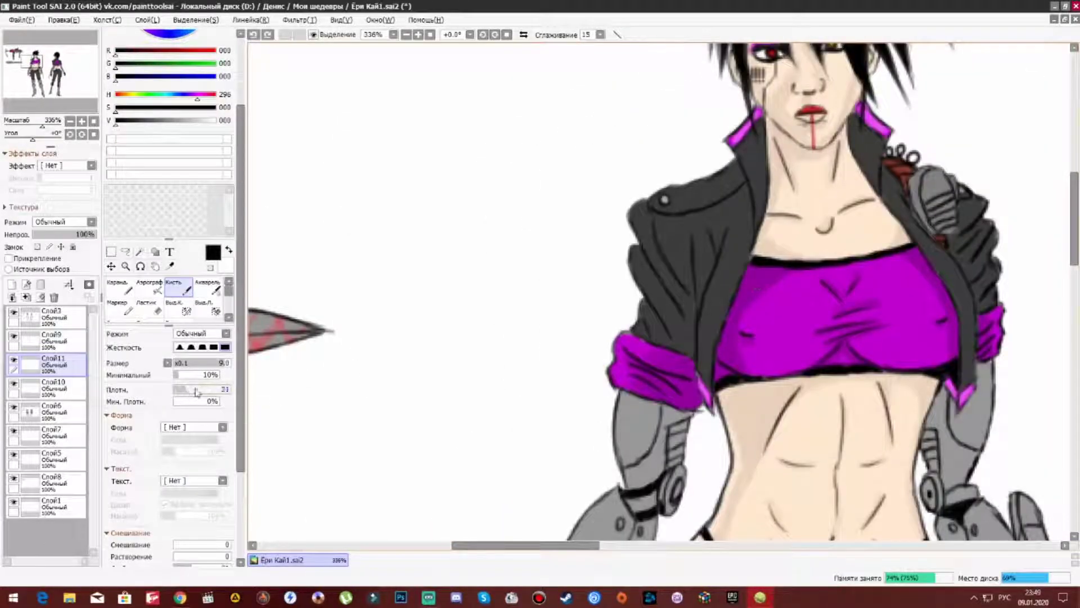
scroll(526, 314, "up", 2)
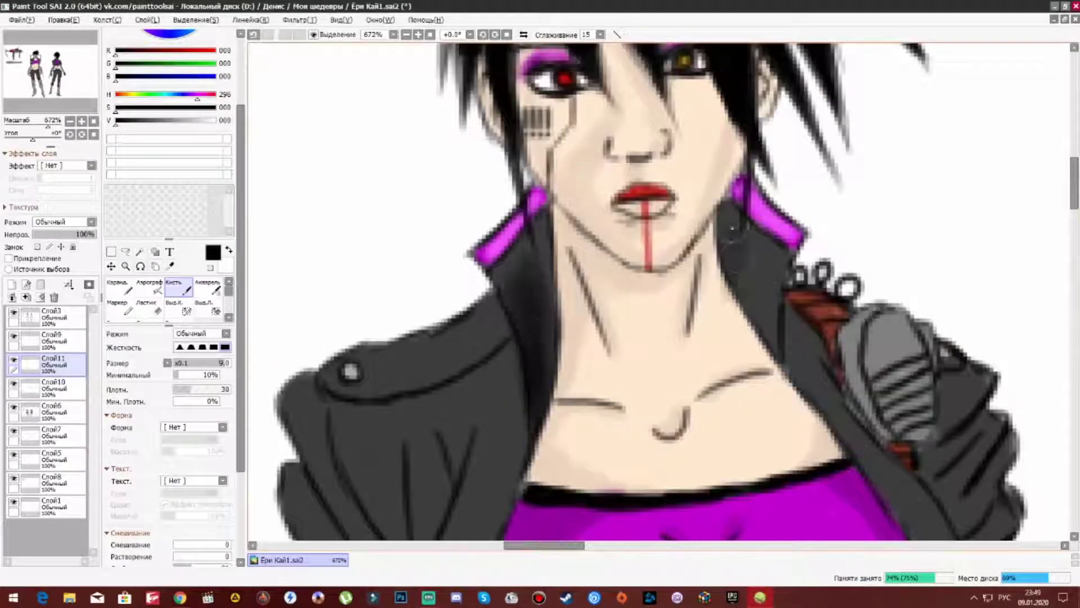
scroll(563, 304, "down", 2)
scroll(405, 289, "up", 1)
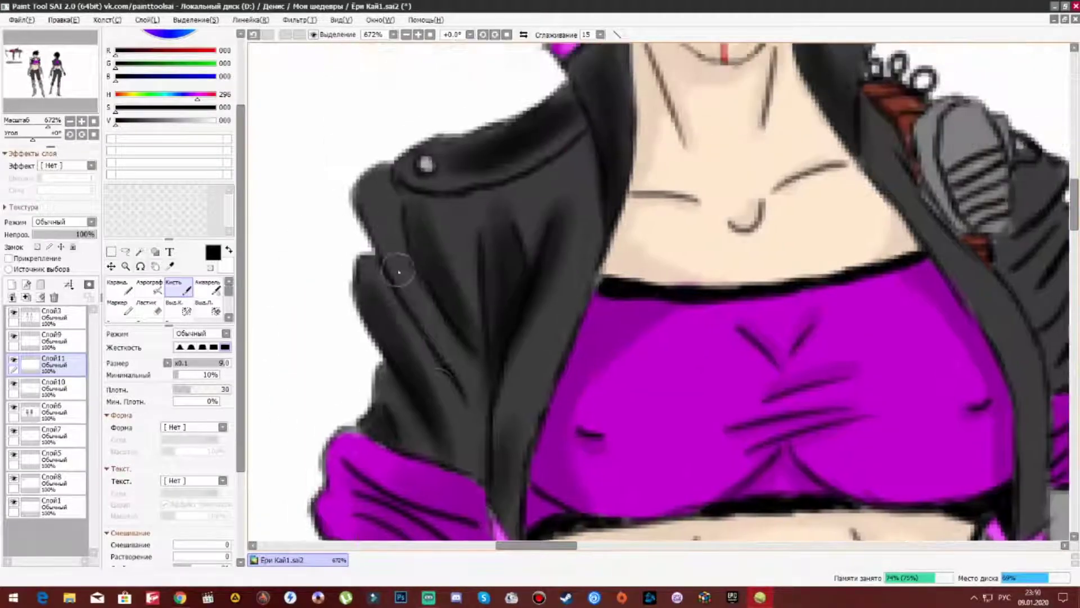
left_click_drag(405, 290, 371, 310)
Shade the front jacket's other lapel and the sleeve folds beside the grey shoulder piece in soft black.
scroll(514, 186, "down", 2)
scroll(519, 302, "up", 4)
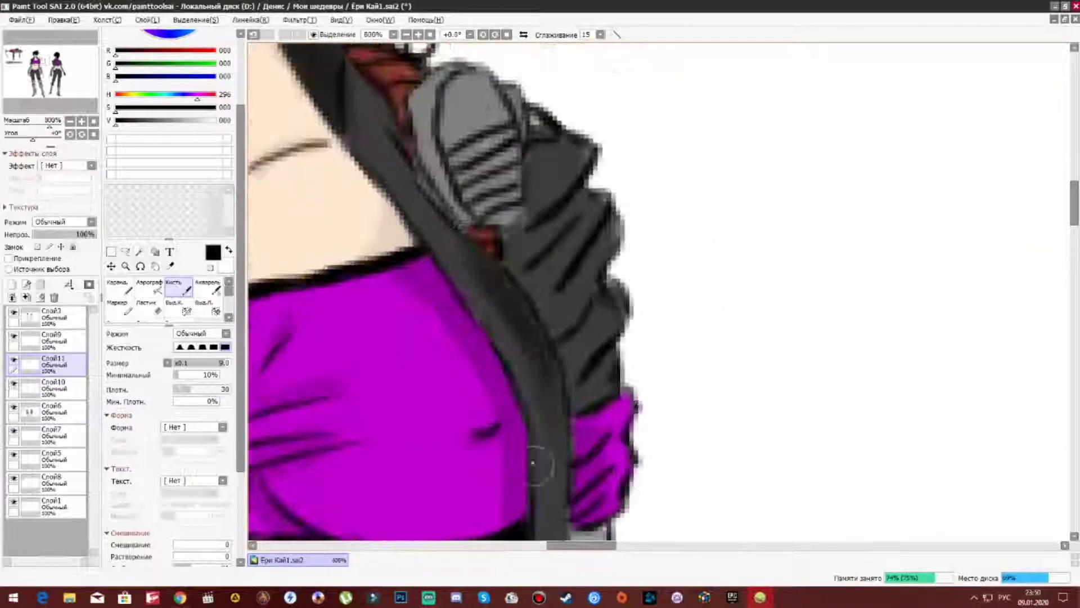
scroll(560, 280, "up", 2)
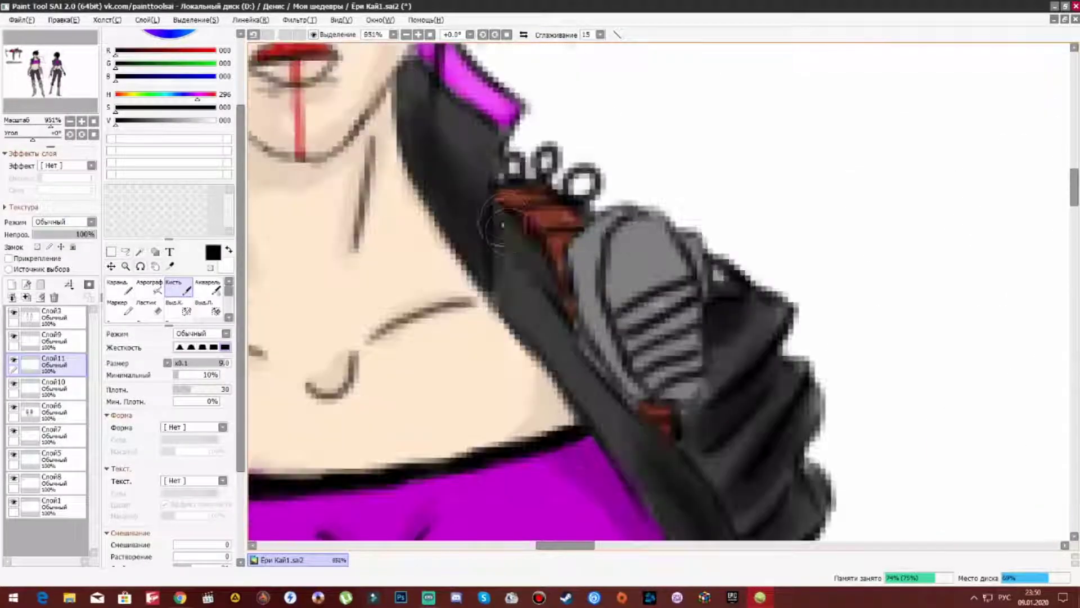
scroll(449, 159, "down", 3)
Shade the front view's belt and hip pouches in soft black at density 30.
scroll(476, 86, "down", 3)
scroll(380, 240, "up", 3)
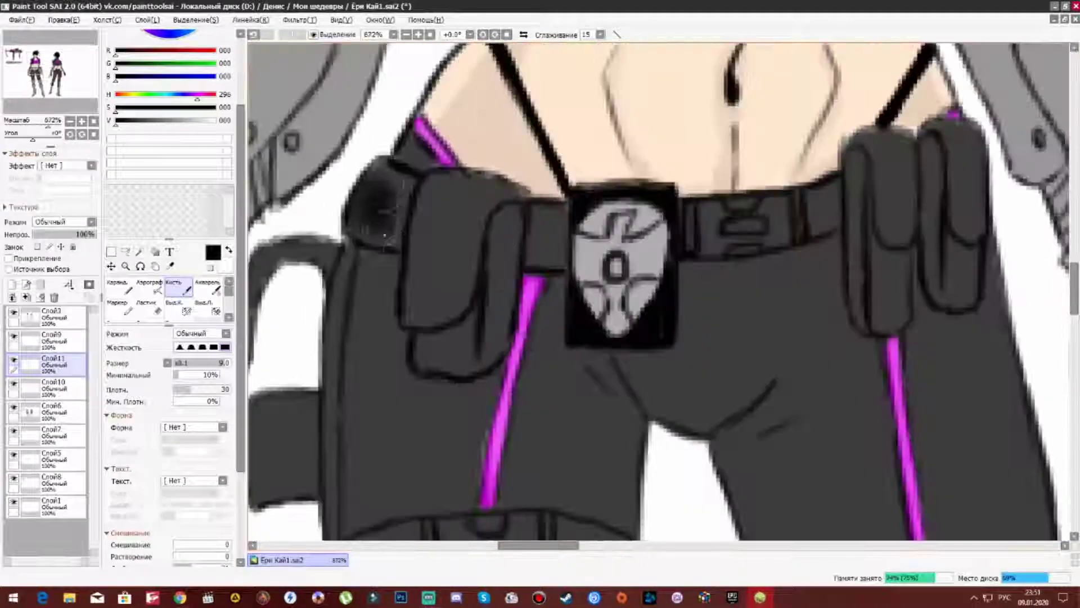
scroll(410, 254, "down", 3)
scroll(710, 210, "up", 3)
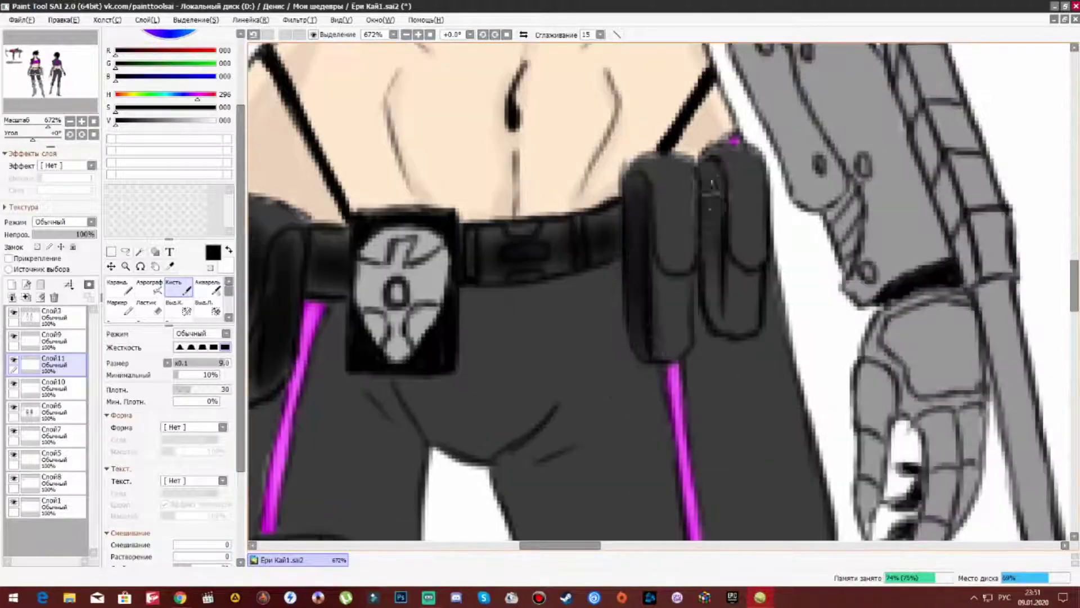
Shade the inner side and rolled cuff of the front view's strapped trouser leg in near-black (RGB 23, 23, 23) with a size 20 brush.
scroll(760, 286, "down", 3)
scroll(655, 281, "up", 3)
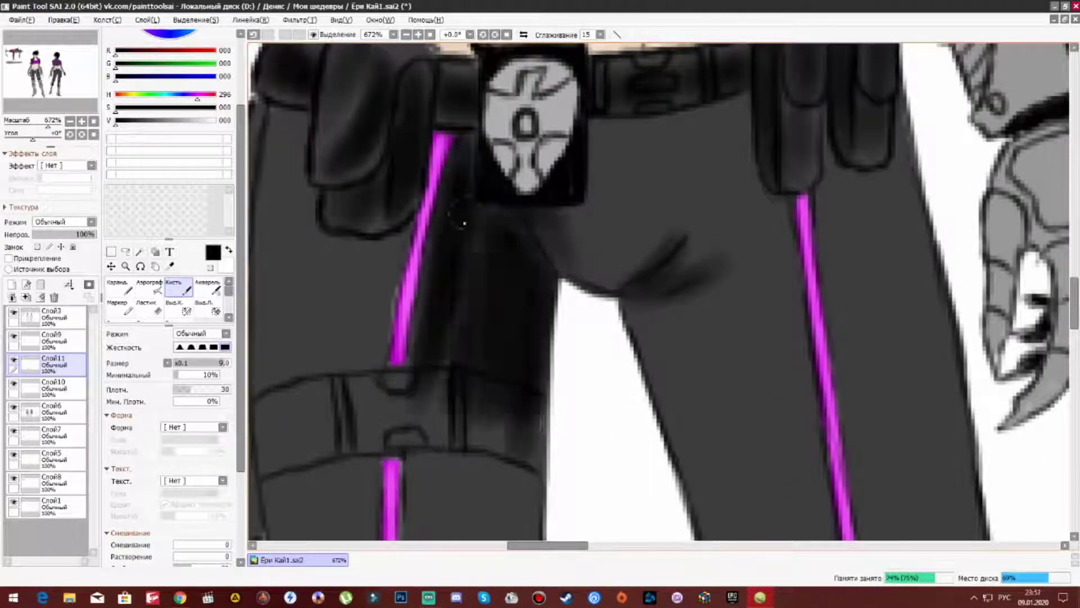
scroll(484, 290, "down", 4)
scroll(478, 254, "up", 2)
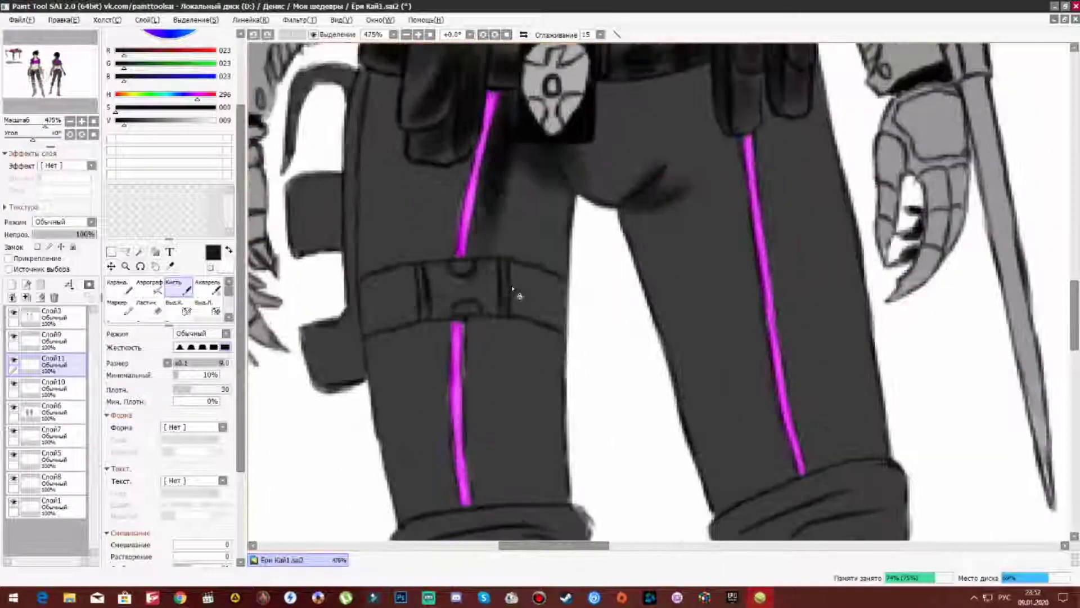
scroll(165, 546, "down", 3)
scroll(536, 501, "down", 3)
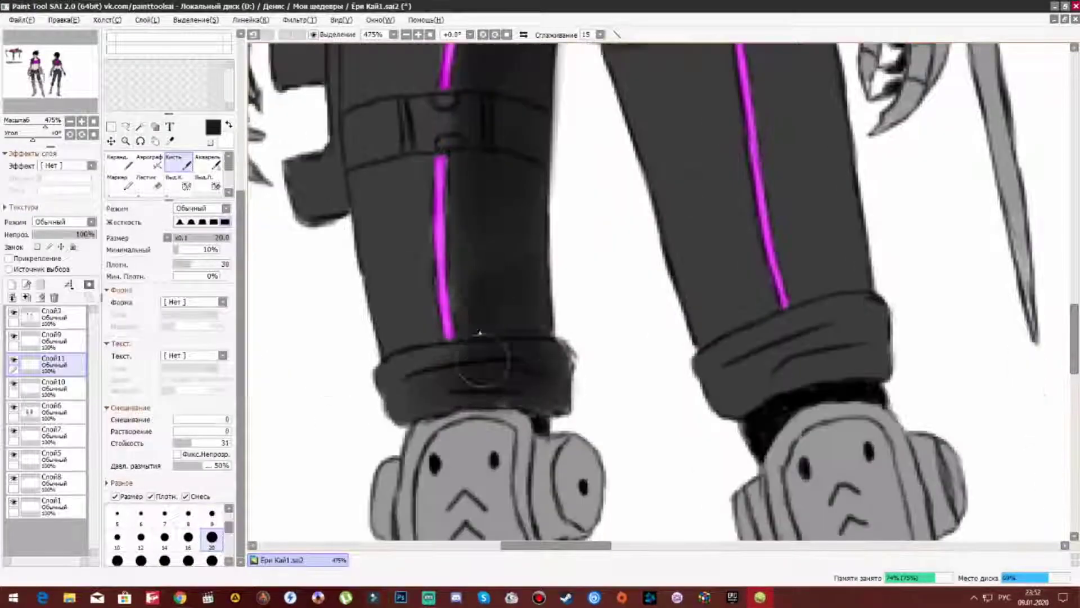
Shade the front view's other trouser leg and the hips below the belt pouches with the size 20 near-black brush.
scroll(475, 282, "up", 4)
scroll(478, 281, "down", 4)
scroll(512, 281, "up", 4)
scroll(567, 285, "down", 5)
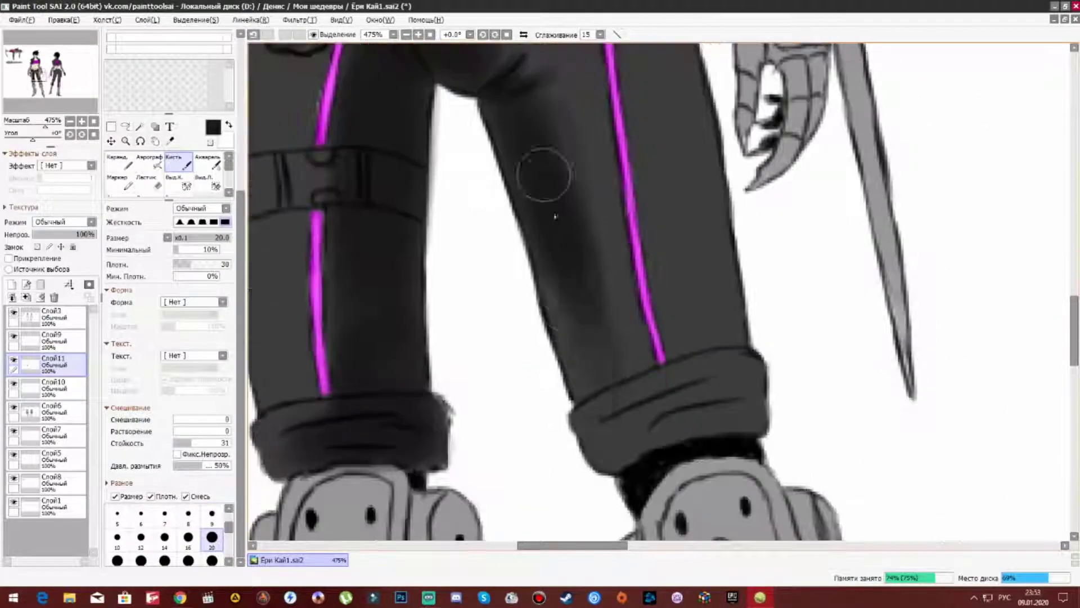
scroll(501, 168, "up", 6)
scroll(657, 258, "down", 1)
scroll(657, 259, "up", 3)
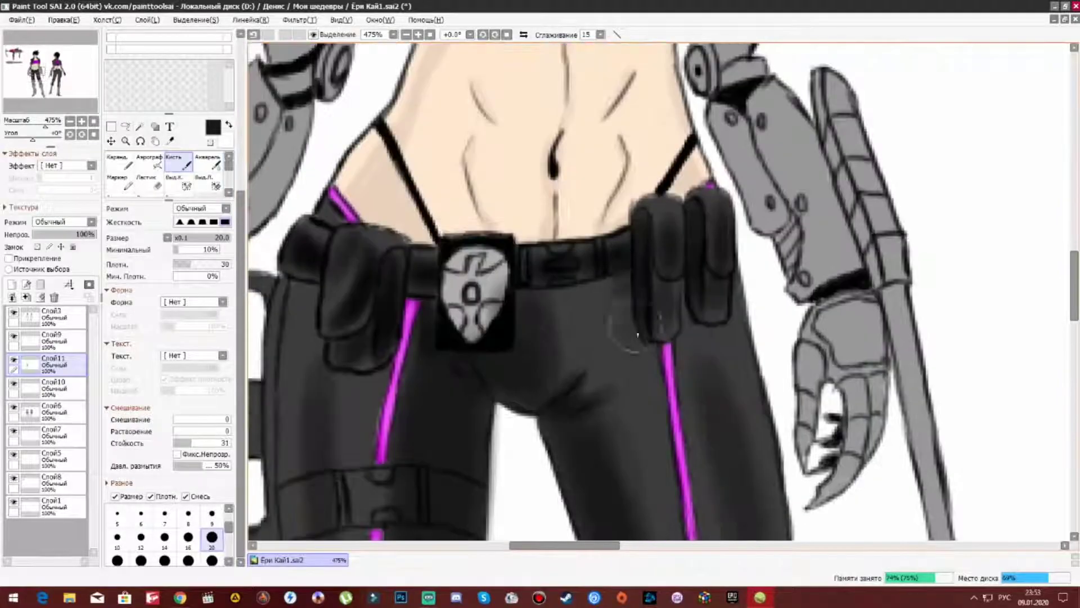
Shade the thigh strap and holster parts on the front view and the holster on the back view with a size 6 brush.
scroll(658, 259, "down", 3)
scroll(658, 259, "up", 4)
scroll(522, 166, "down", 2)
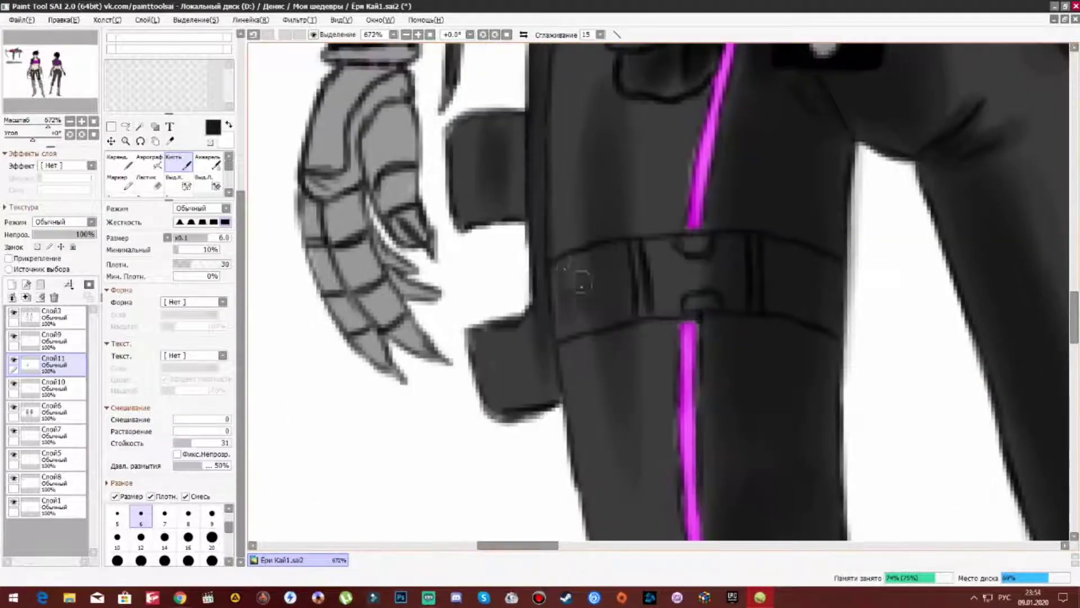
scroll(630, 273, "up", 1)
scroll(618, 282, "right", 4)
scroll(478, 222, "down", 4)
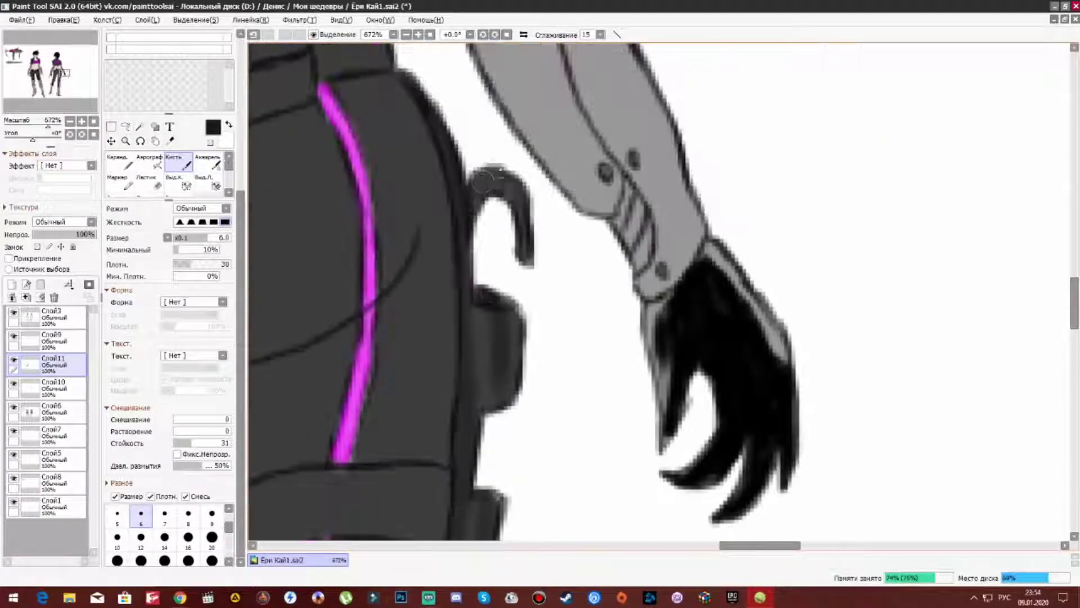
Shade the back view's strapless trouser leg, its seat and the belt pouches in near-black, using size 20 for the leg.
left_click(212, 537)
scroll(650, 213, "down", 2)
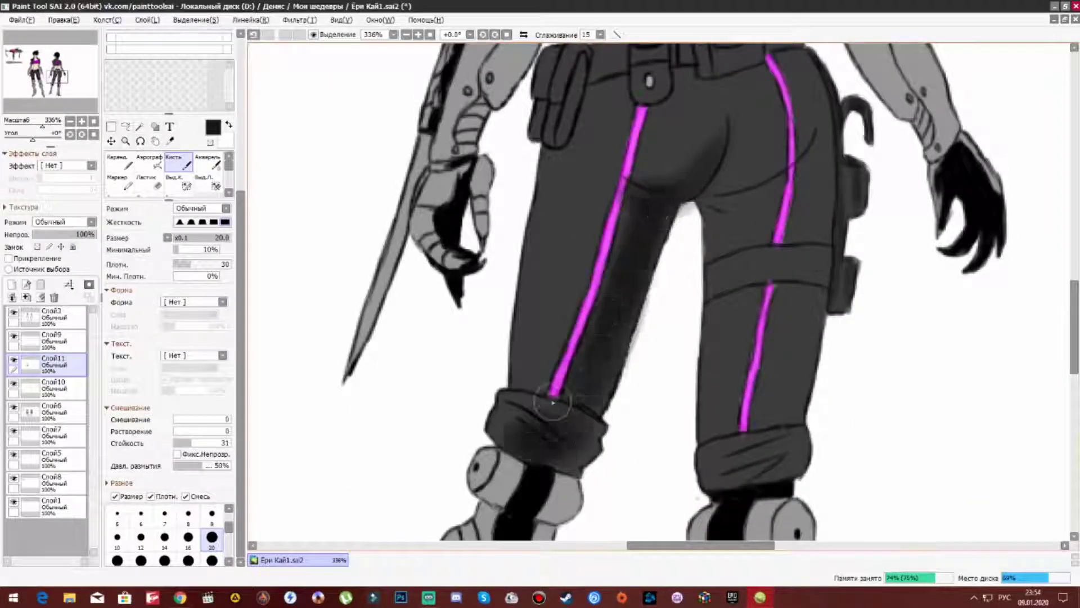
scroll(551, 251, "up", 2)
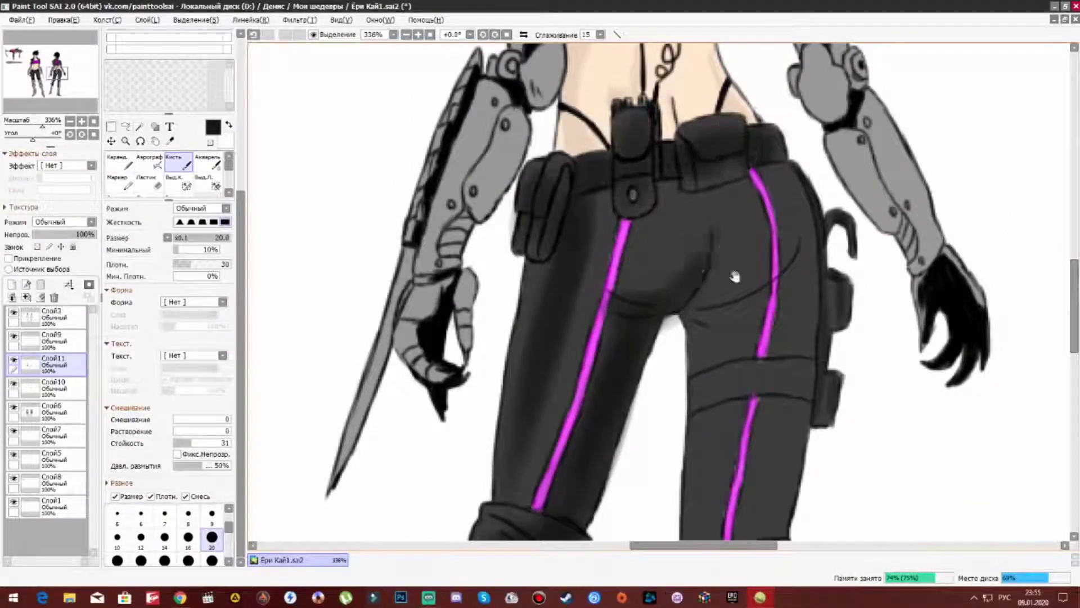
Shade the back view's strapped trouser leg, including the thigh strap and rolled cuff, with the size 20 near-black brush.
scroll(729, 268, "down", 2)
scroll(624, 238, "right", 2)
scroll(624, 347, "up", 1)
scroll(603, 177, "up", 2)
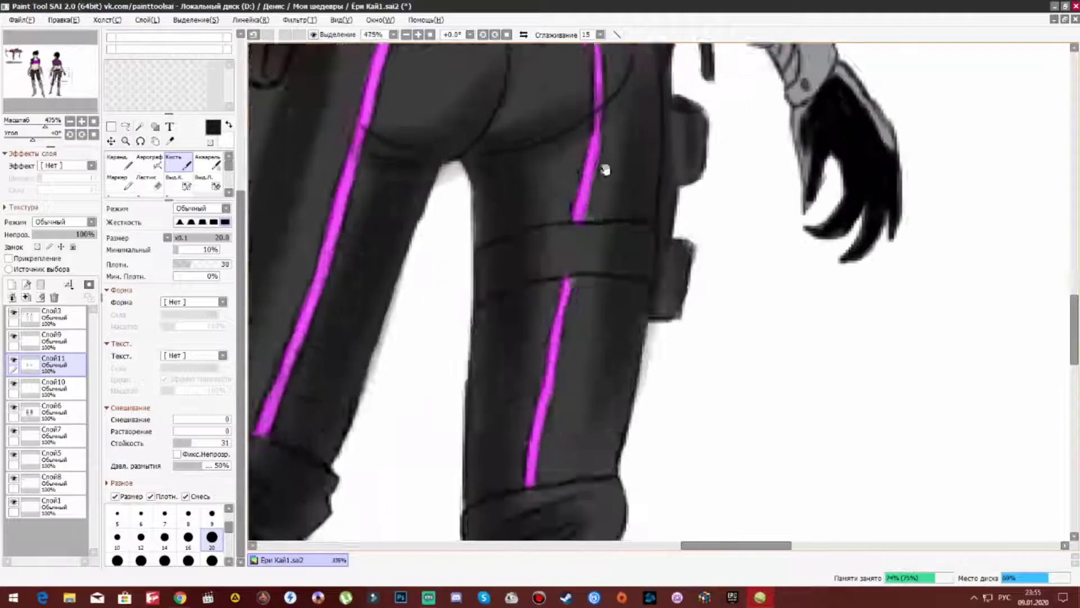
Shade the back view jacket's sleeve beside the red shoulder strap and the adjoining side of its body with the size 7 near-black brush.
scroll(467, 330, "up", 2)
scroll(554, 193, "down", 3)
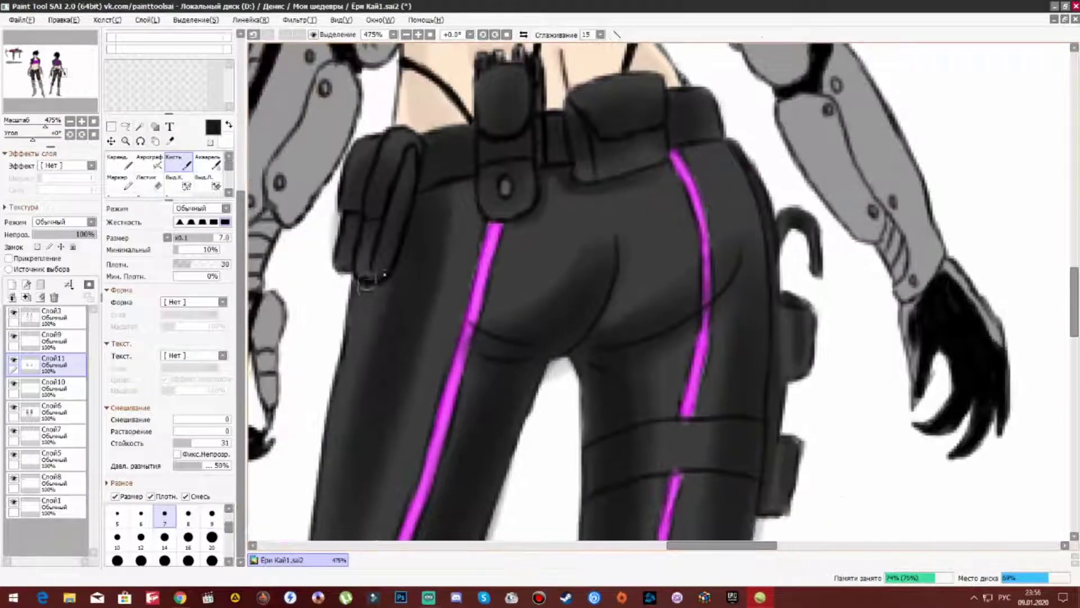
scroll(776, 309, "up", 4)
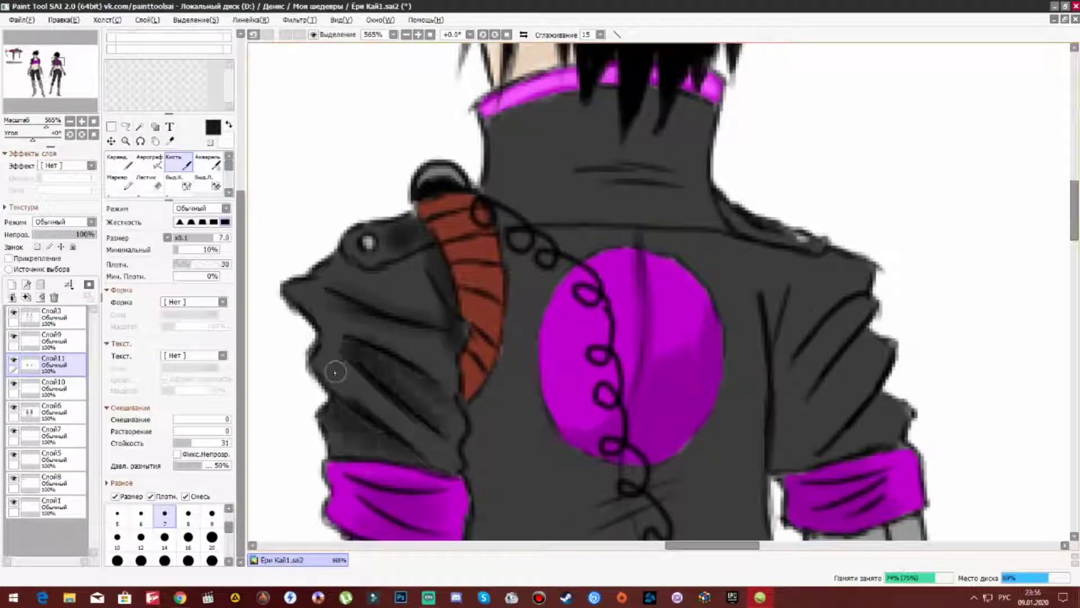
scroll(484, 327, "down", 2)
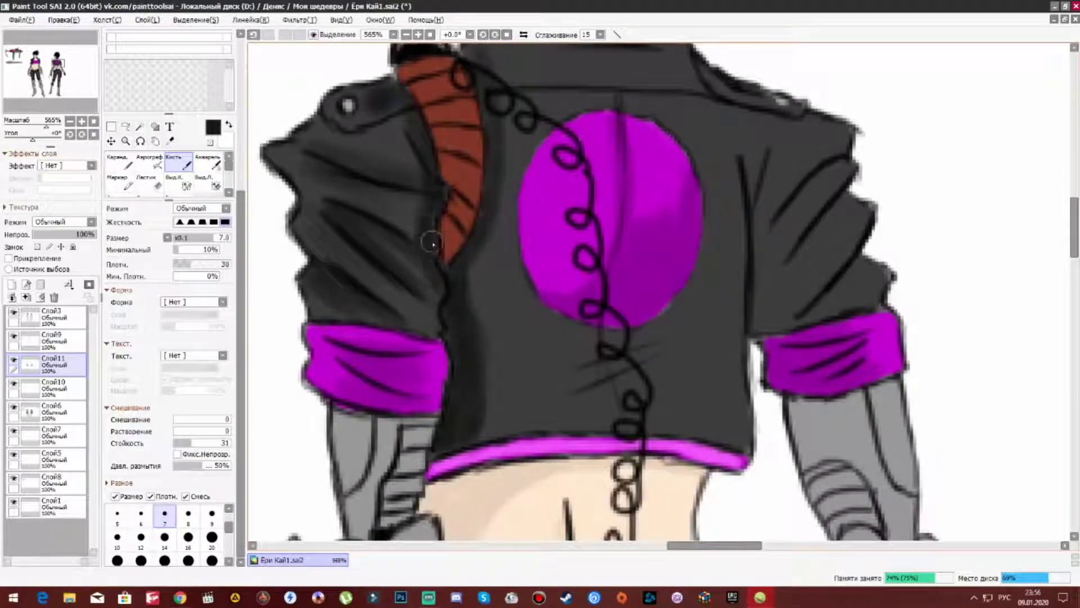
scroll(434, 264, "up", 2)
Shade the back view jacket's other sleeve, collar and lower-back creases in near-black, using brush sizes 7 and 20.
scroll(434, 265, "right", 3)
scroll(598, 318, "down", 2)
scroll(545, 325, "down", 2)
scroll(545, 326, "left", 2)
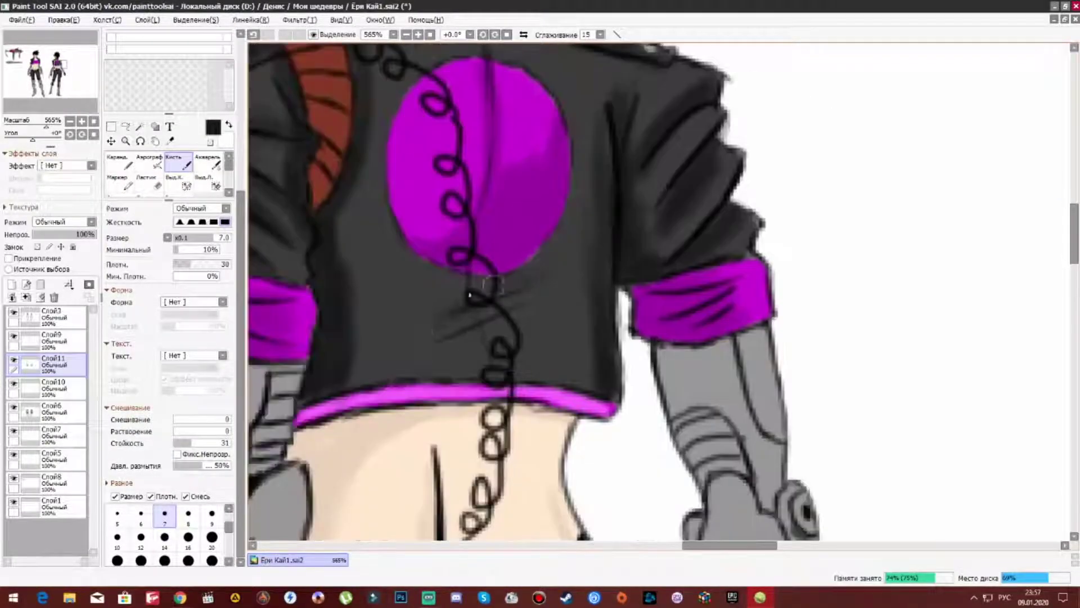
scroll(366, 246, "up", 3)
scroll(314, 374, "down", 3)
scroll(313, 374, "right", 3)
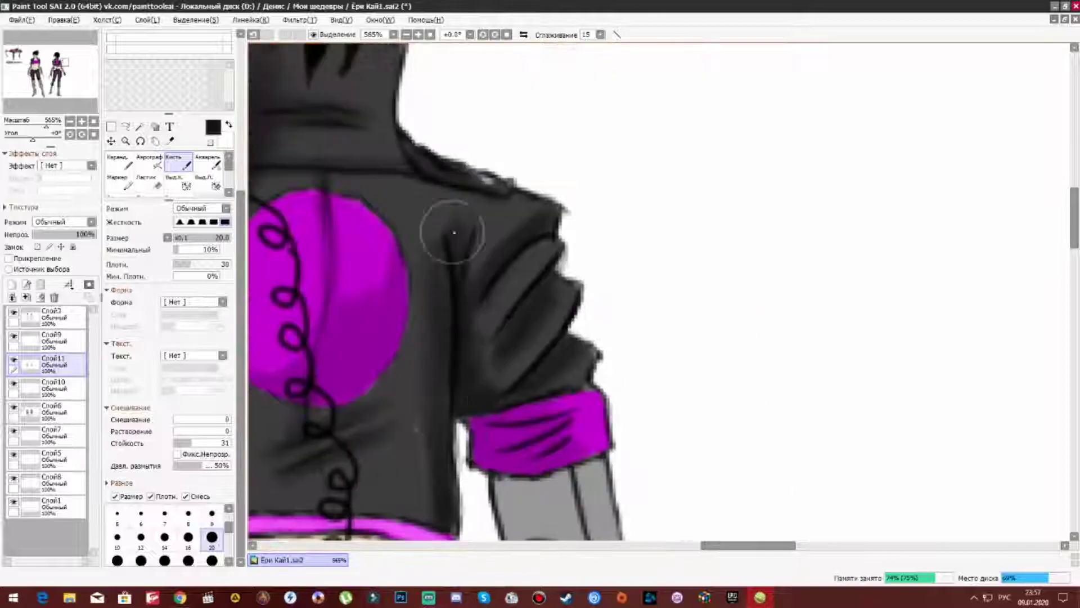
scroll(434, 397, "up", 2)
Touch up the front view's jacket edge at size 20 and darken the eye under the fringe with a size 2 brush.
scroll(434, 398, "left", 2)
scroll(549, 337, "down", 3)
scroll(548, 337, "down", 6)
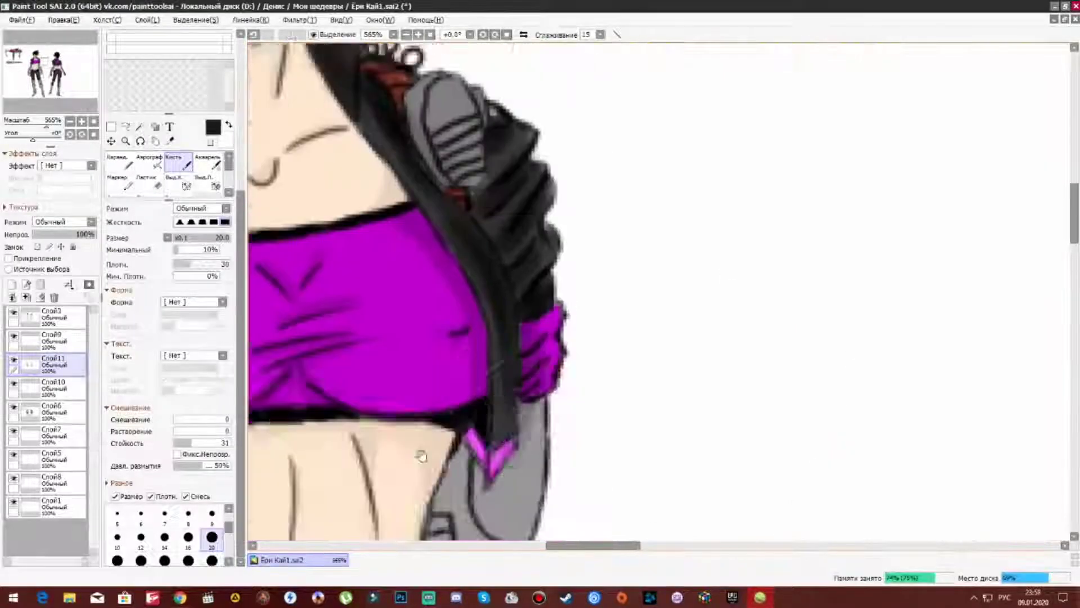
scroll(586, 358, "up", 8)
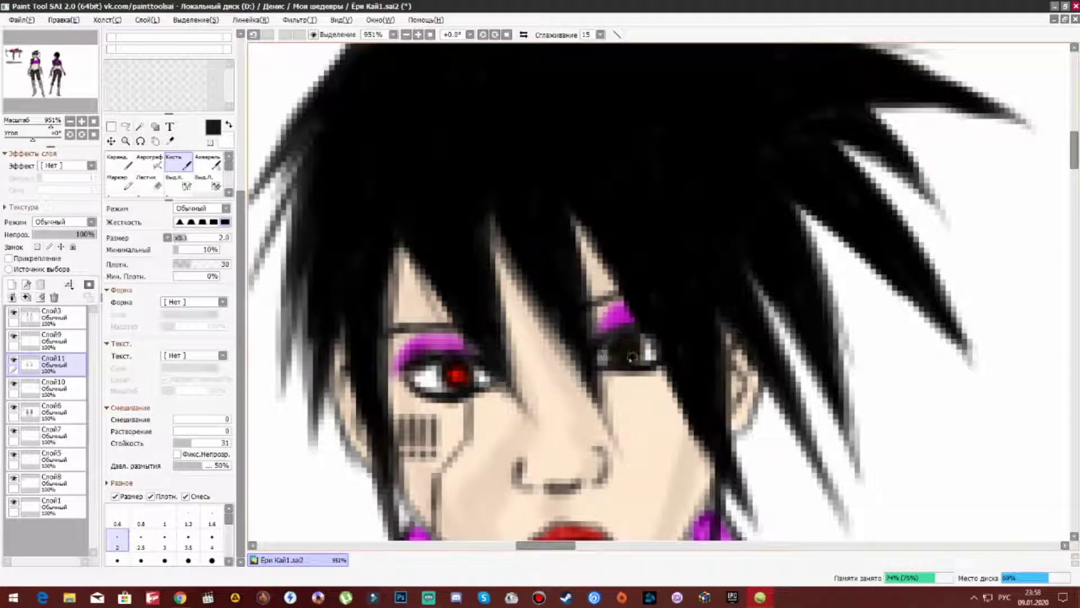
scroll(625, 351, "down", 4)
scroll(561, 338, "up", 3)
scroll(562, 360, "down", 4)
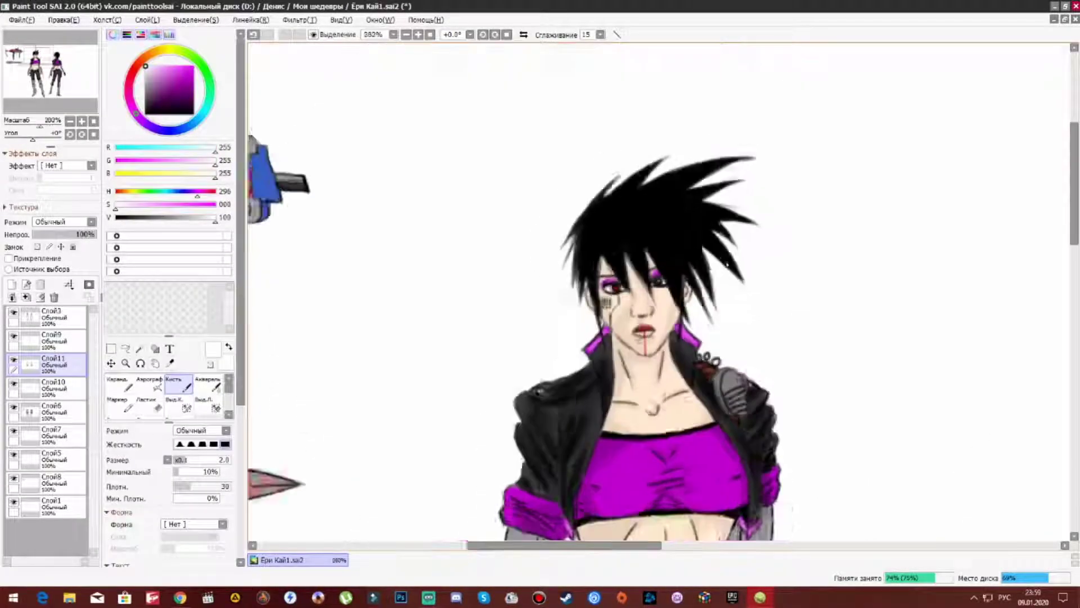
Shade the front view's bladeless mechanical arm and hand in grey RGB 122, 122, 122 with a size 9 brush.
scroll(450, 225, "up", 4)
left_click(388, 162, "alt")
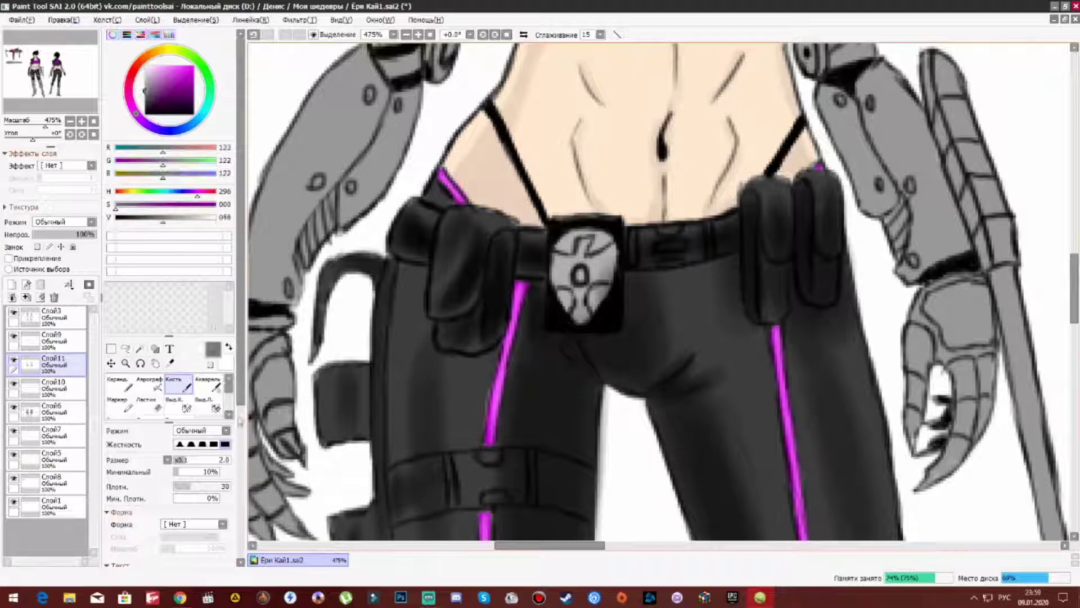
scroll(232, 489, "down", 5)
left_click(212, 534)
scroll(581, 294, "left", 3)
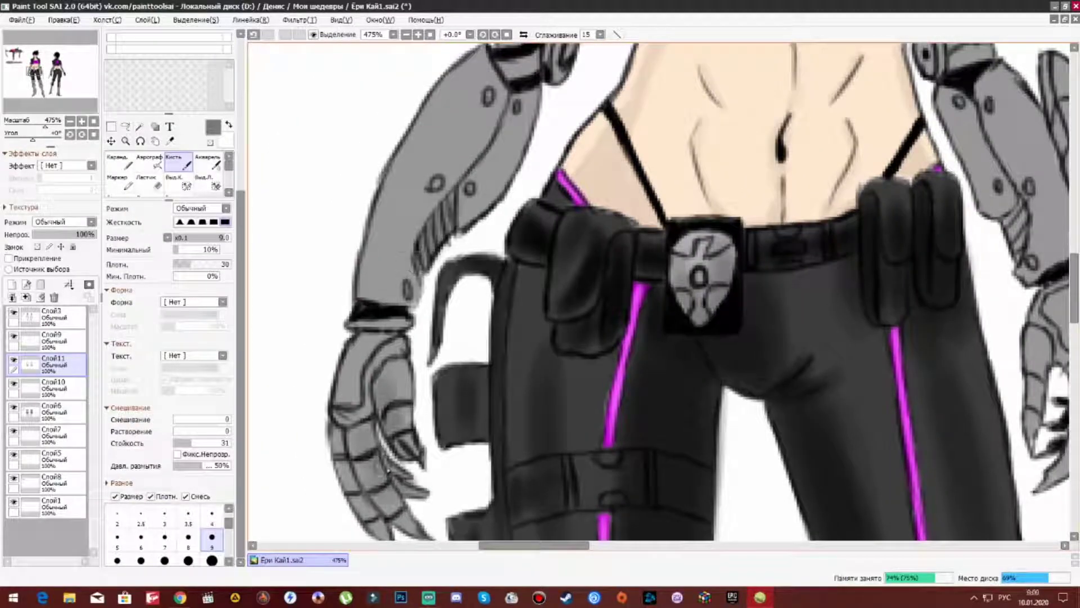
scroll(658, 292, "right", 2)
scroll(659, 293, "up", 2)
scroll(398, 247, "up", 3)
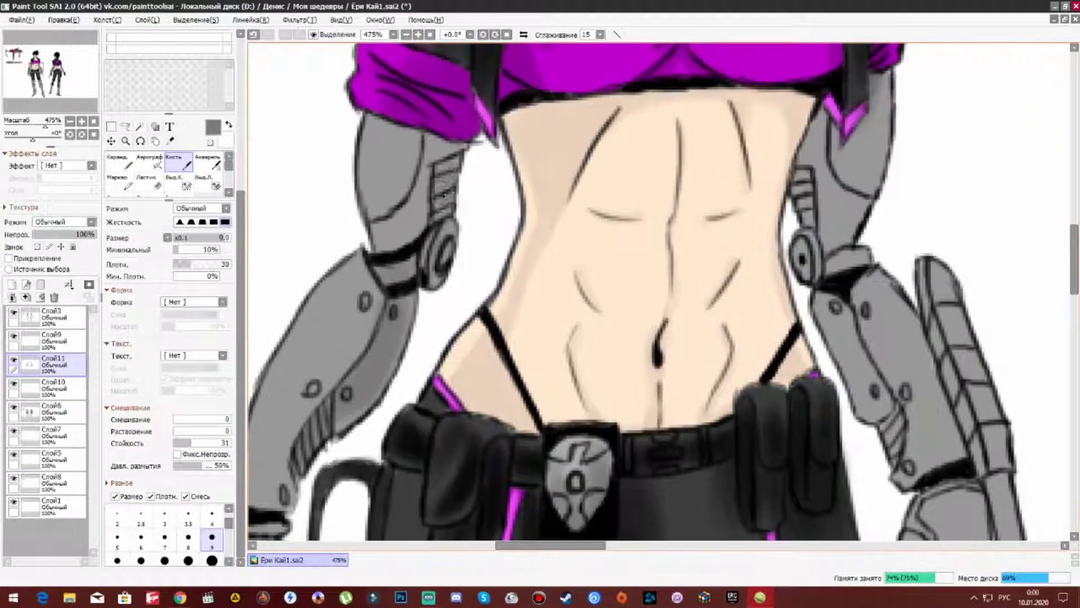
Deepen the shading on the front view's bladeless arm from upper arm to wrist using darker grey RGB 87, 87, 87.
scroll(169, 338, "up", 5)
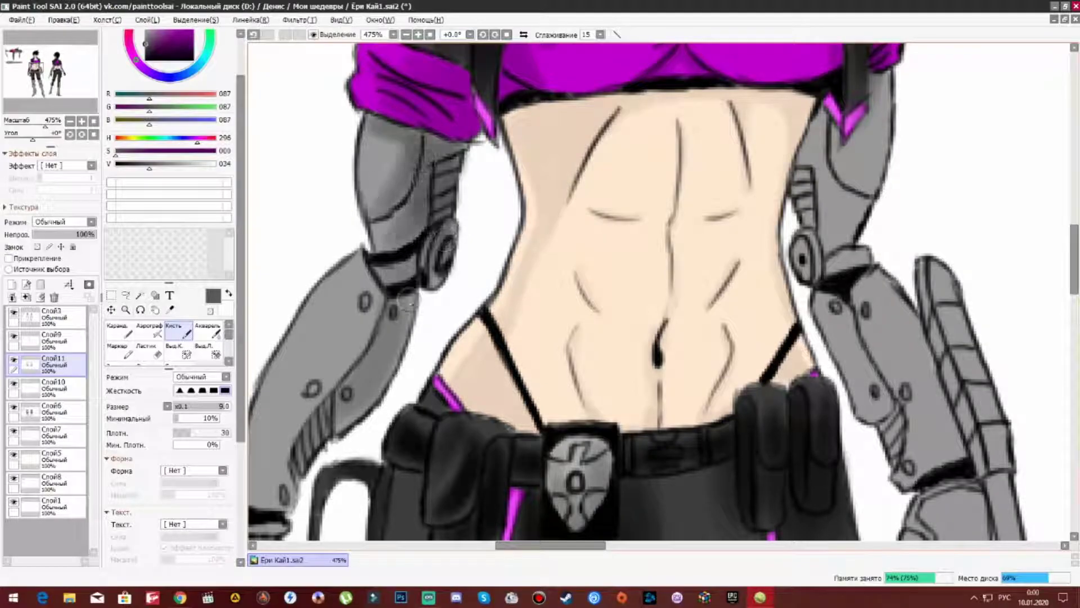
scroll(313, 431, "down", 5)
scroll(313, 430, "up", 3)
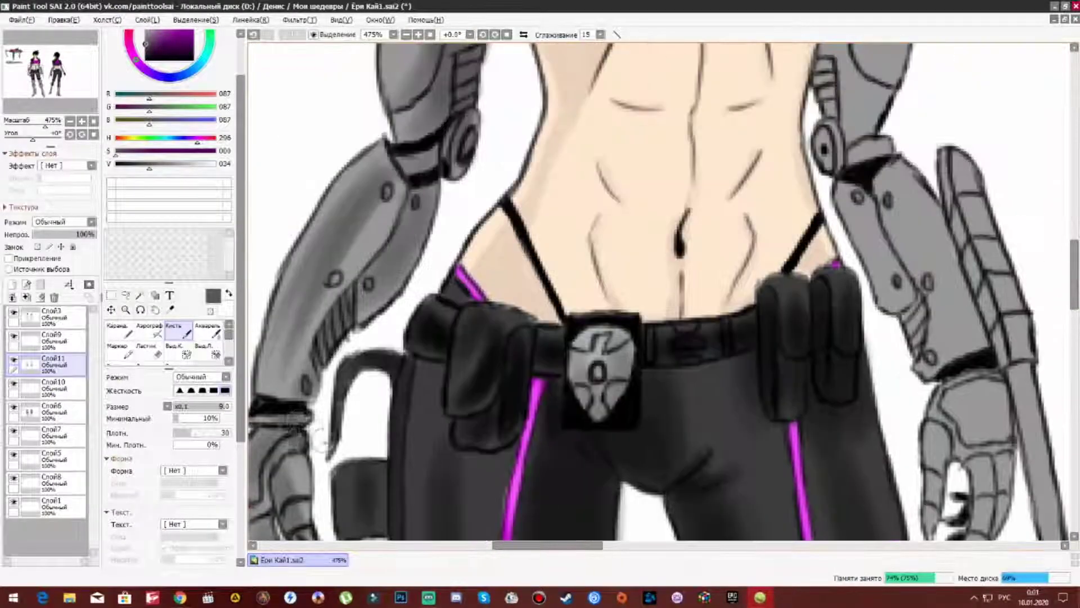
Shade the front view's other mechanical arm, its hand and the long forearm blade in dark grey at brush size 9.
scroll(313, 431, "right", 10)
scroll(412, 330, "up", 5)
scroll(396, 310, "down", 3)
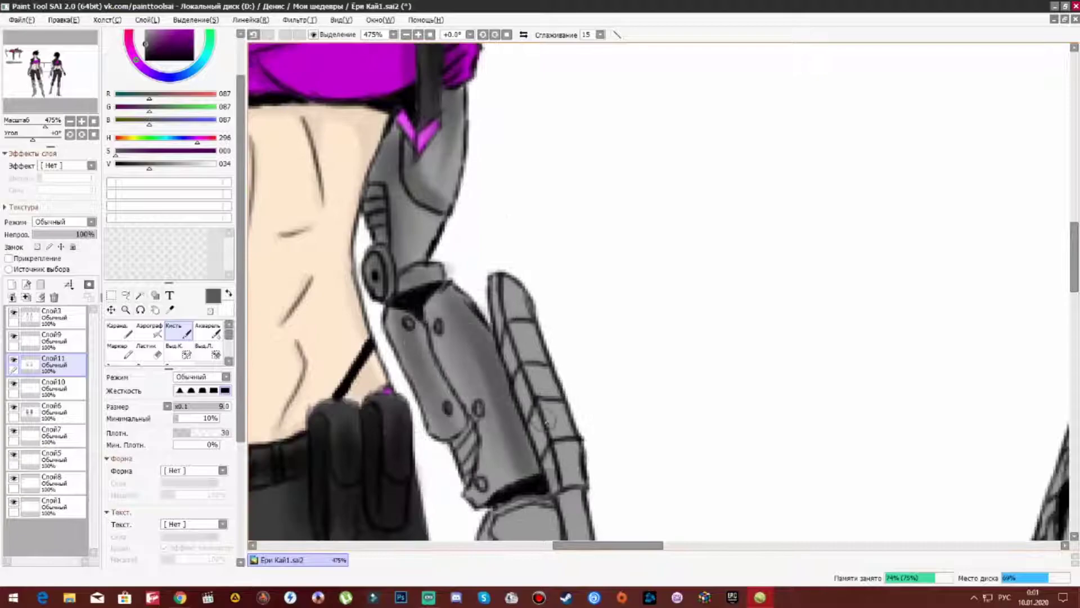
scroll(658, 291, "down", 5)
scroll(488, 286, "right", 5)
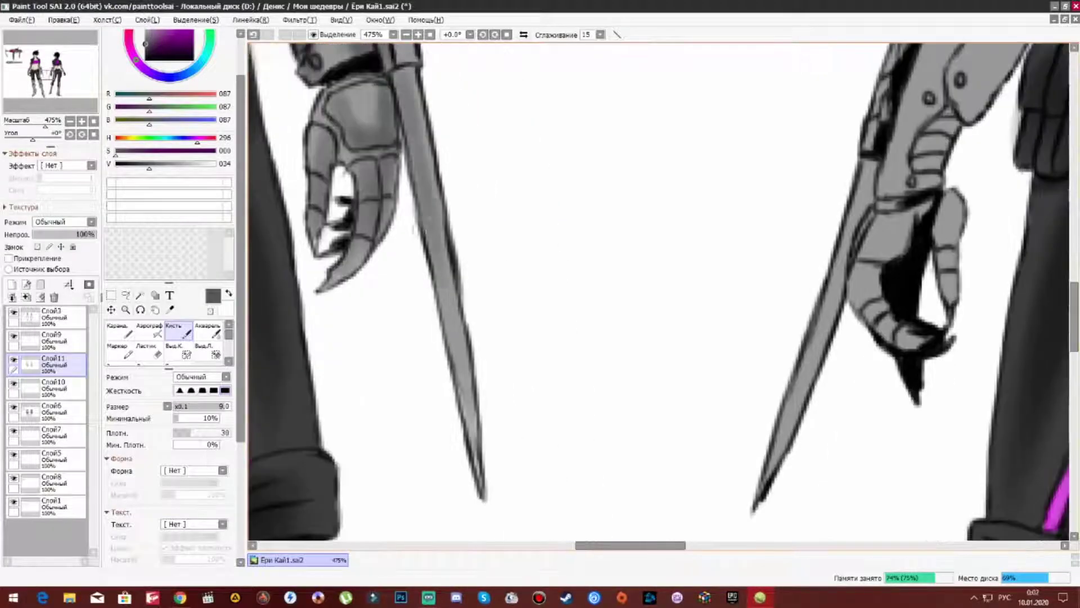
Shade both mechanical arms on the back view, including the forearm blade, with the size 9 dark grey brush.
scroll(439, 338, "up", 8)
scroll(395, 387, "down", 3)
scroll(395, 387, "down", 5)
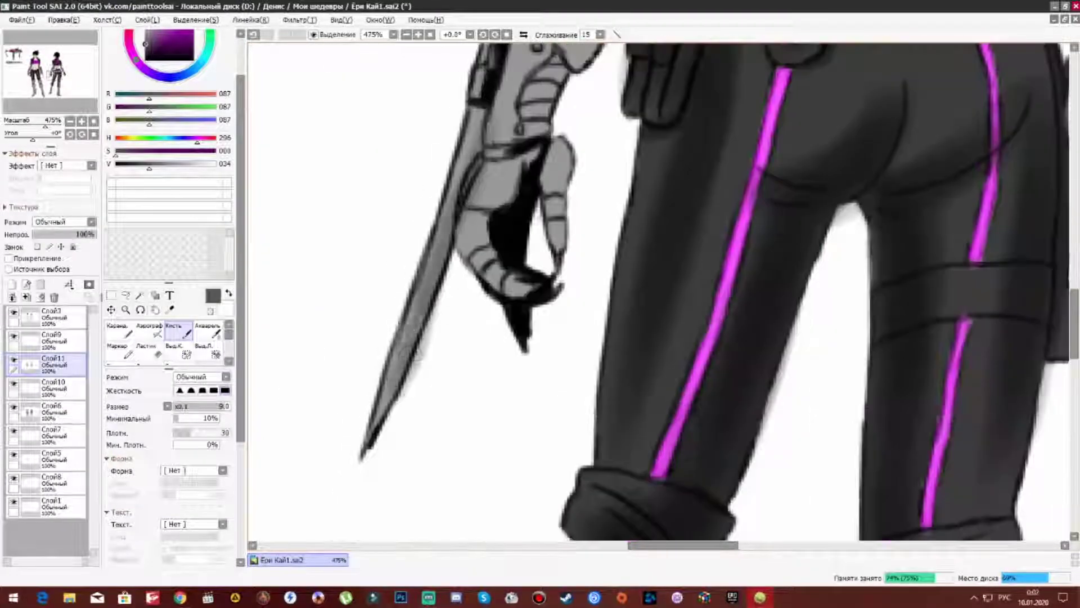
scroll(426, 302, "up", 8)
scroll(494, 274, "right", 6)
scroll(521, 218, "down", 3)
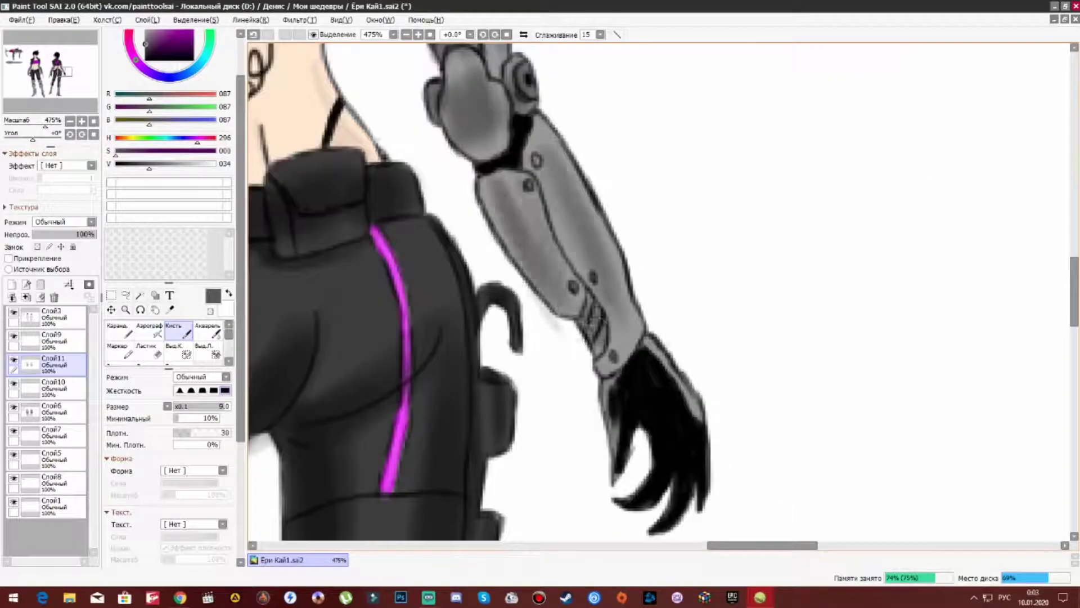
Shade the front view's side-turned mechanical leg from the knee plate and joint discs down to the ankle and clawed foot.
scroll(653, 351, "down", 10)
scroll(632, 321, "up", 10)
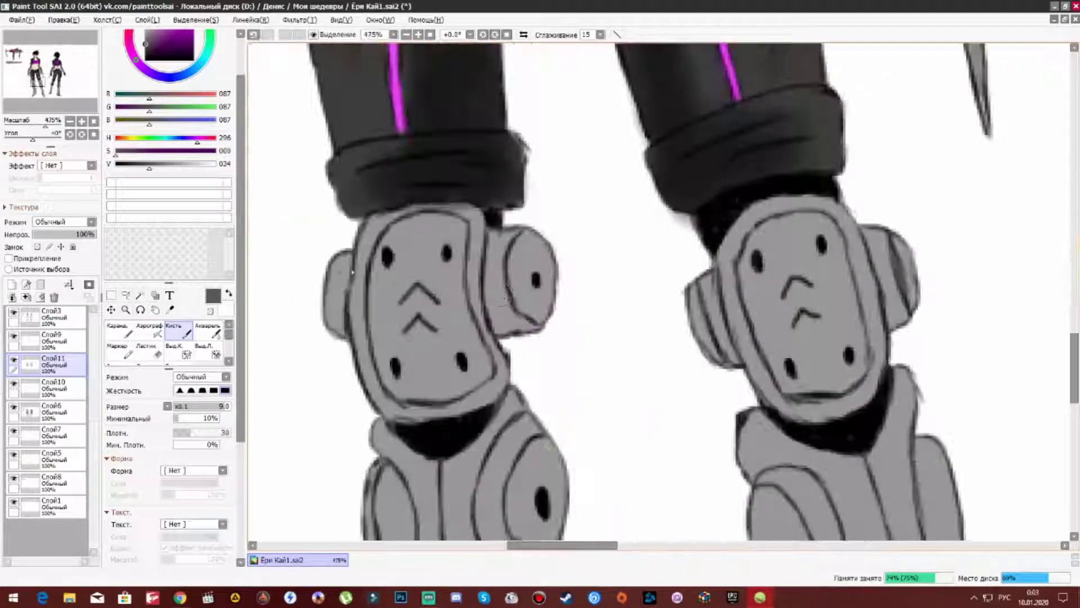
scroll(475, 356, "down", 4)
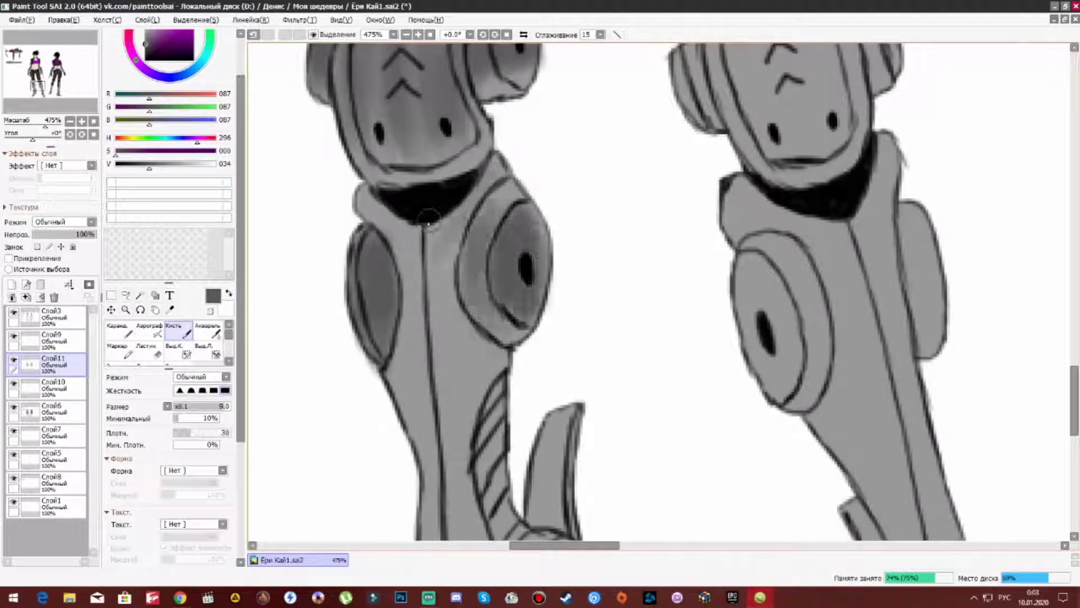
scroll(464, 353, "down", 3)
scroll(417, 415, "down", 4)
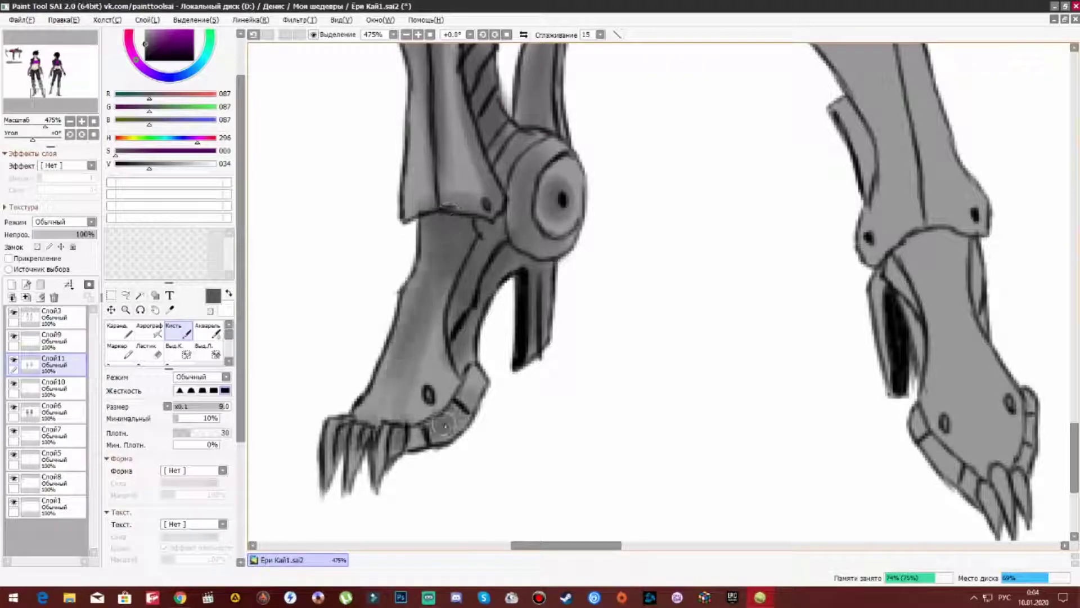
Shade the front view's other mechanical leg, covering the knee plate, side discs, shin and top of the foot.
scroll(472, 401, "up", 10)
scroll(509, 269, "down", 4)
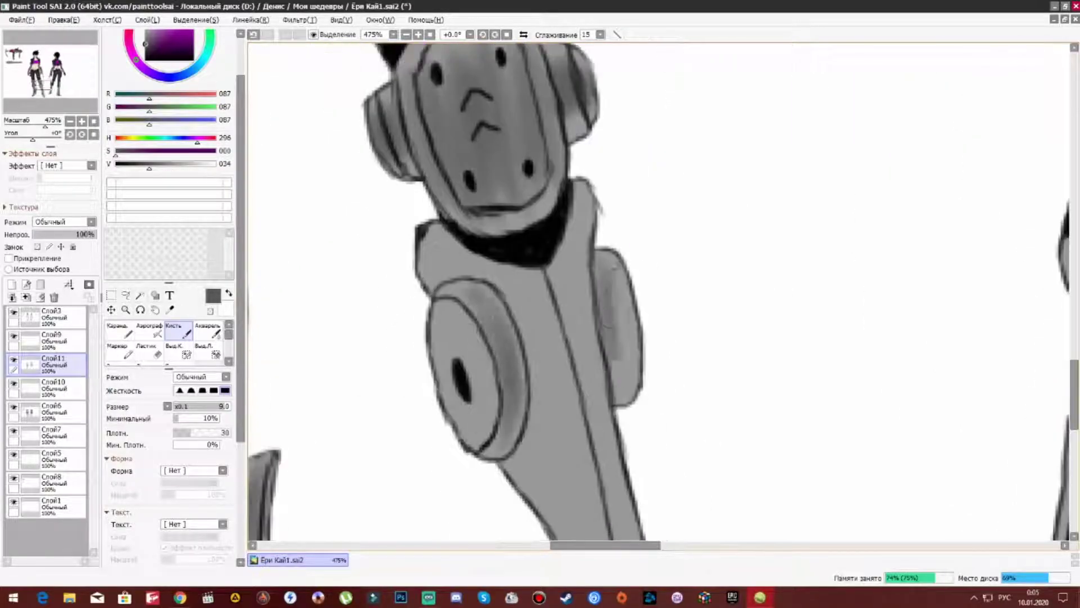
scroll(560, 354, "down", 8)
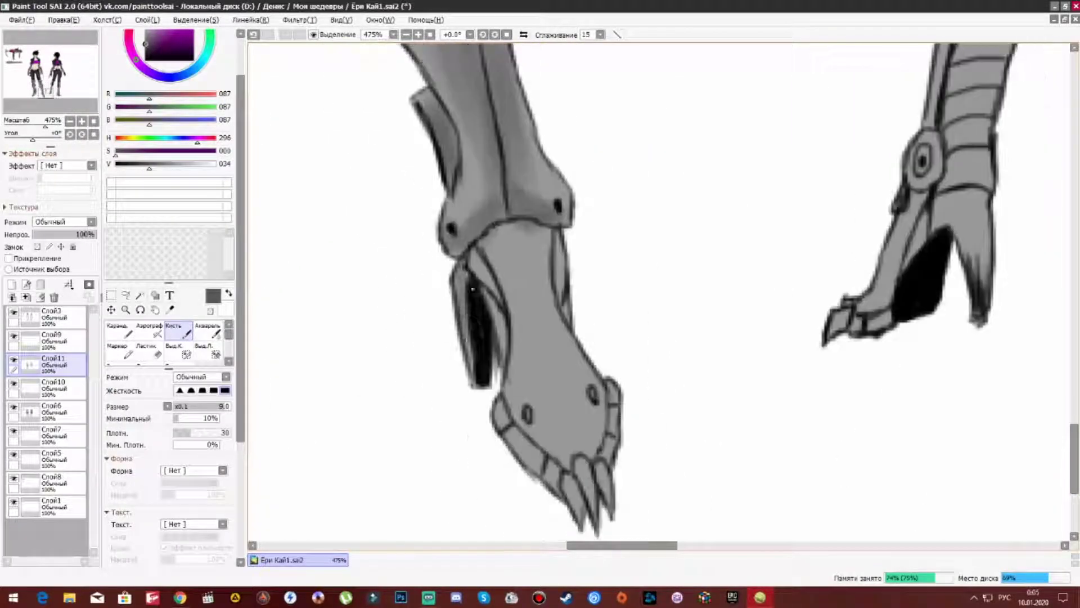
scroll(513, 240, "up", 15)
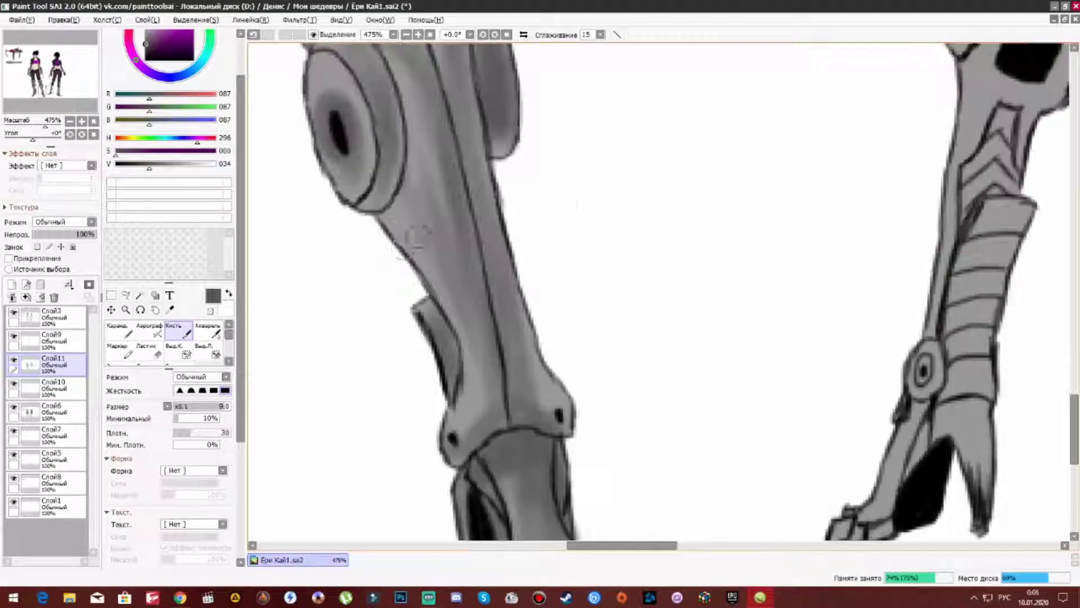
Shade the back view's first mechanical leg, including the knee cylinders, side discs, segmented calf and heel.
key("ctrl+minus")
key("ctrl+plus")
scroll(517, 328, "down", 2)
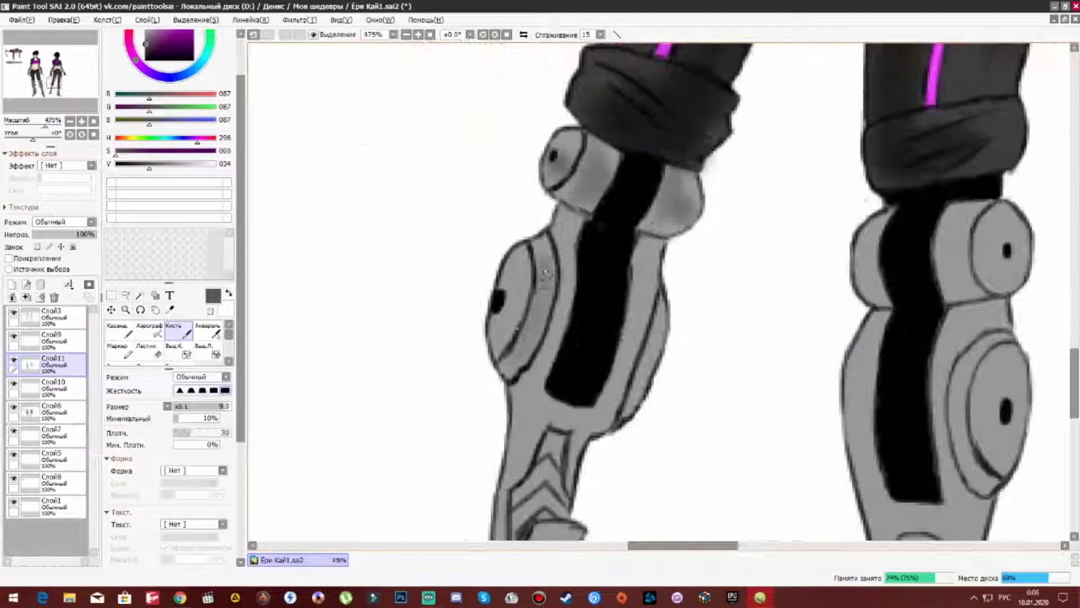
scroll(559, 314, "down", 3)
scroll(529, 324, "down", 4)
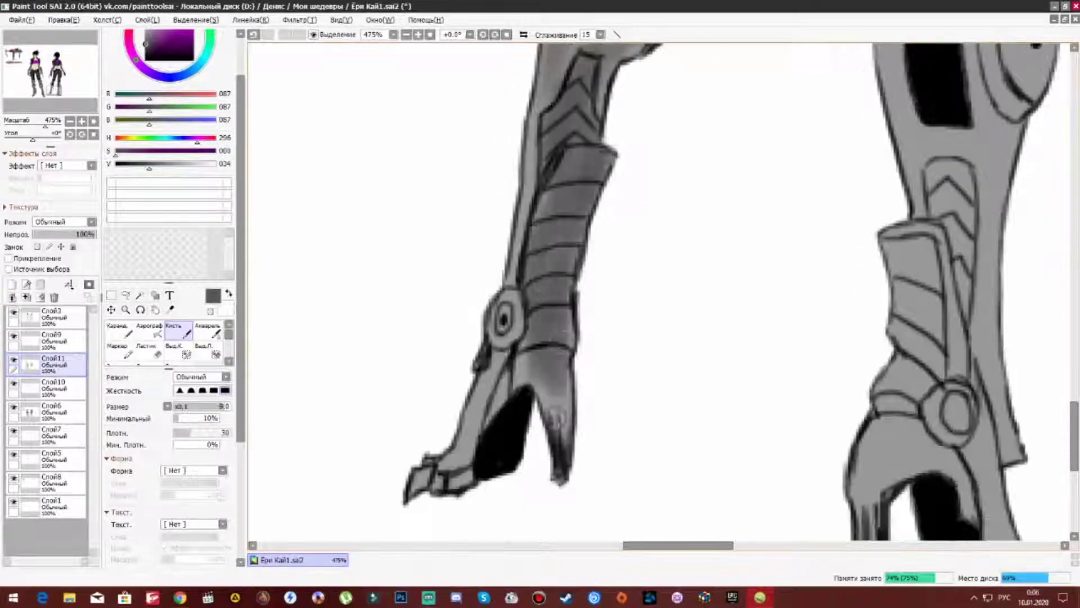
Shade the back view's other mechanical leg from the knee discs down the segmented calf to the heel and foot.
scroll(518, 242, "up", 3)
scroll(518, 242, "right", 5)
scroll(519, 242, "down", 5)
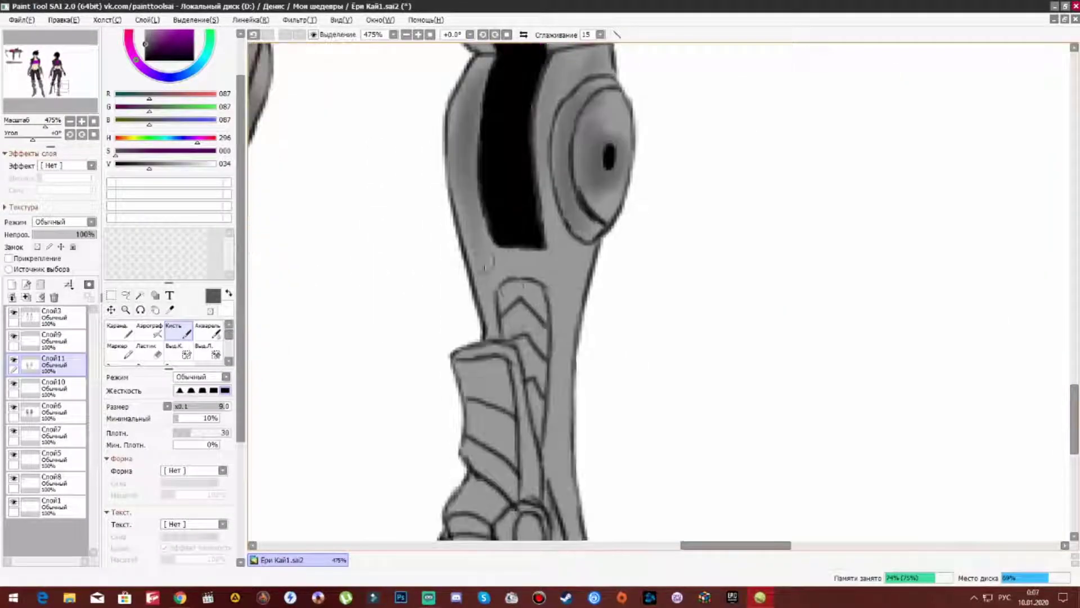
scroll(506, 413, "up", 3)
scroll(505, 412, "down", 4)
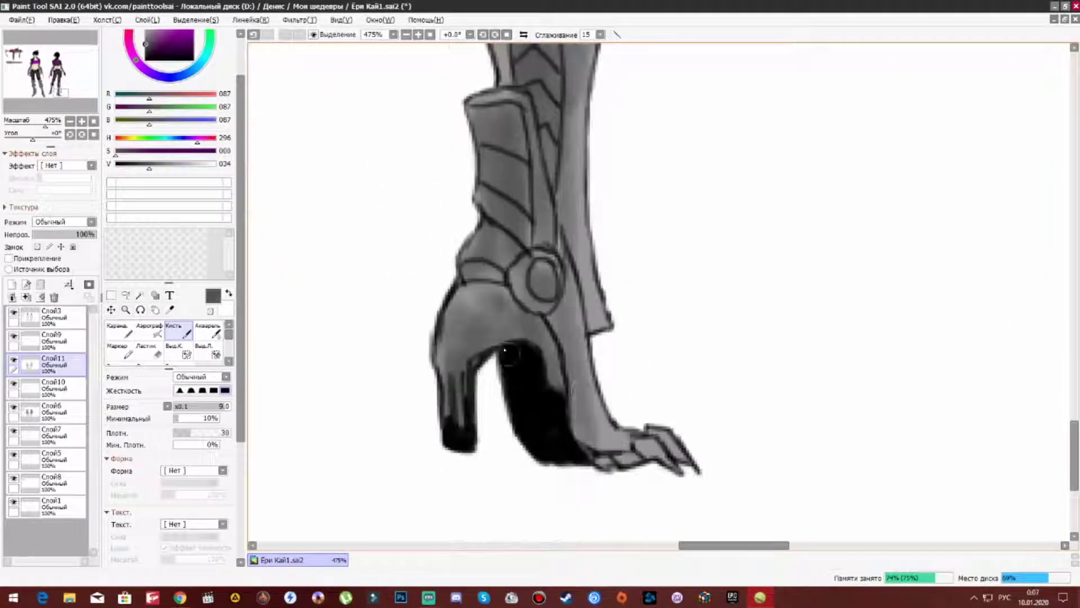
Shade the bladed weapon's ribbed grey body and red-crosshatched blade with the size 9 dark grey brush.
scroll(551, 199, "down", 10)
scroll(411, 269, "up", 12)
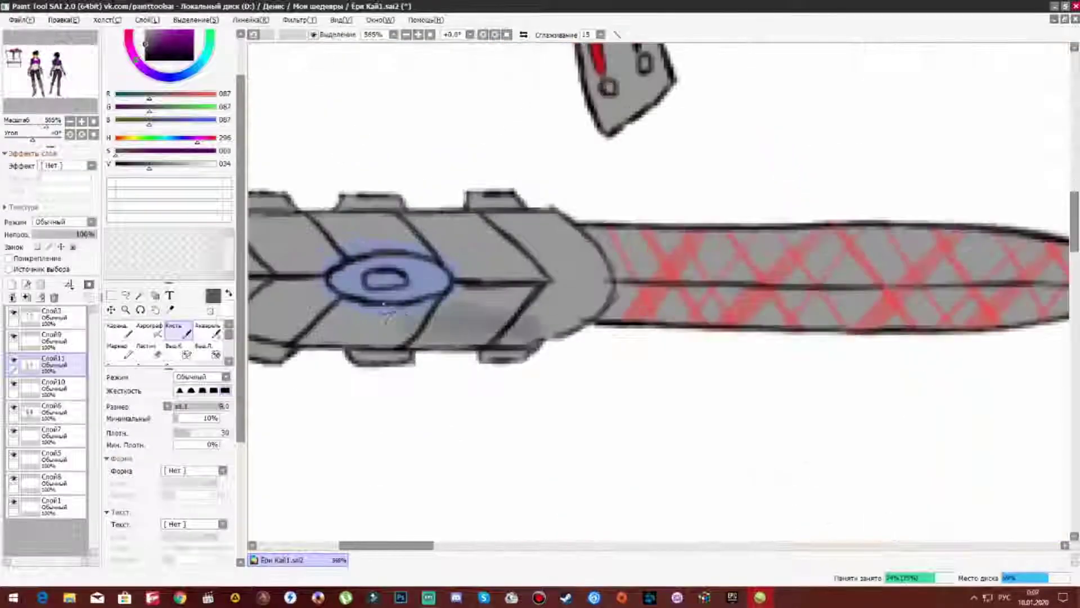
scroll(607, 273, "right", 5)
scroll(607, 273, "left", 2)
scroll(608, 273, "up", 3)
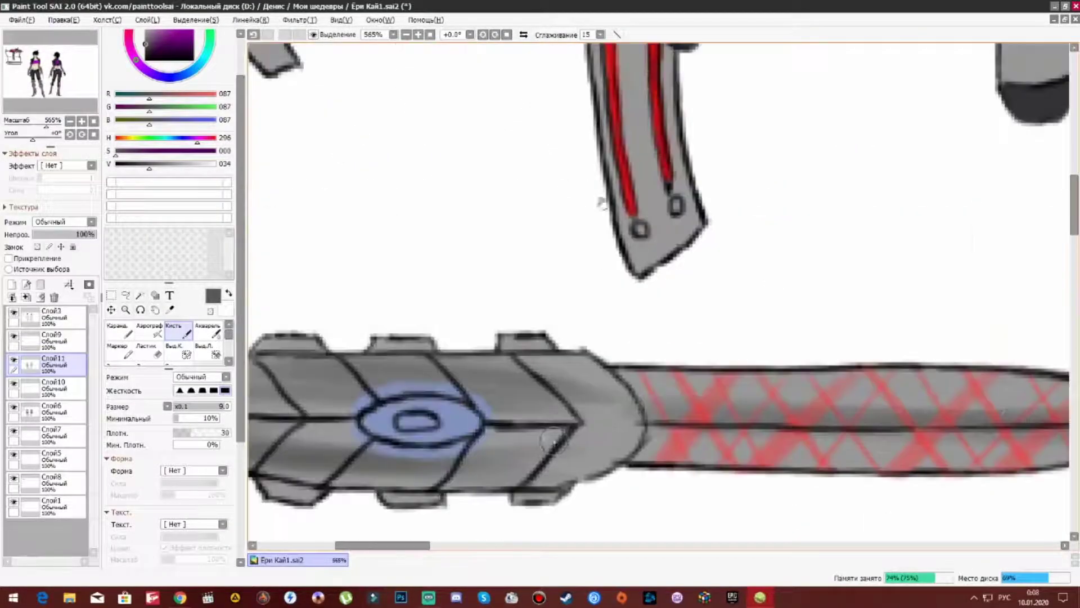
Shade the submachine gun's grey parts, including the curved stock, magazine, receiver and foregrip, with the dark grey brush.
scroll(607, 273, "up", 5)
scroll(418, 384, "up", 5)
scroll(417, 384, "left", 1)
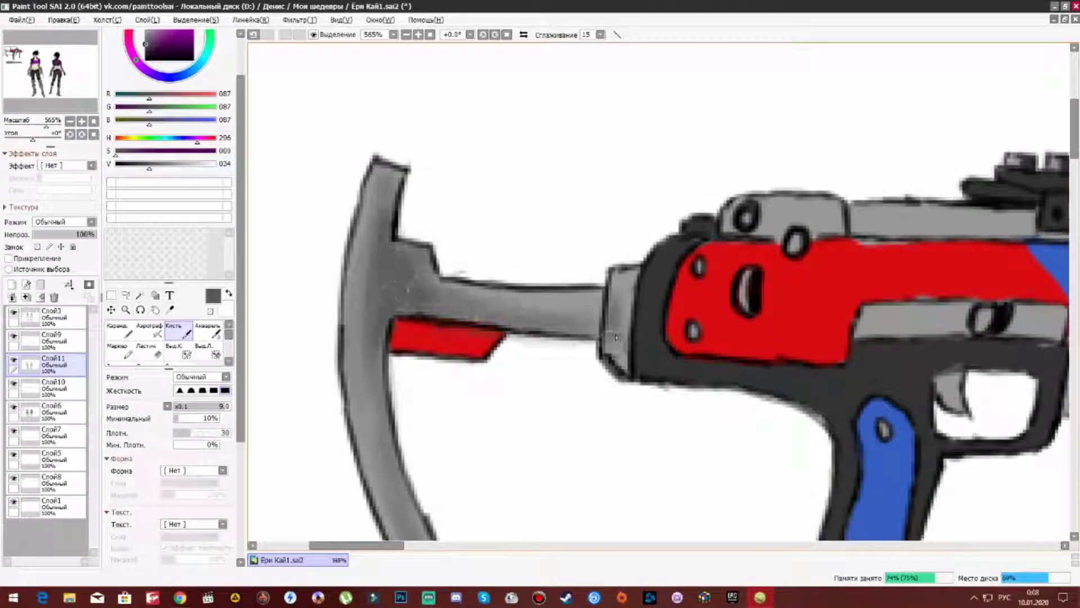
scroll(615, 294, "down", 3)
scroll(539, 356, "right", 2)
scroll(539, 355, "down", 2)
scroll(539, 355, "down", 2)
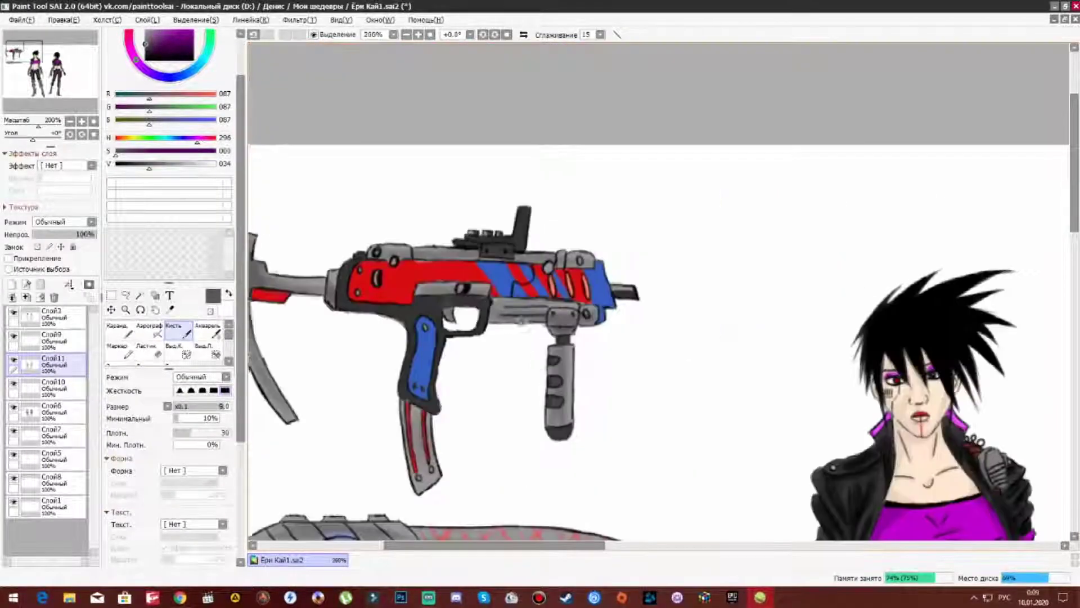
Save the shaded character sheet with Save As and merge its colour and shading layers into one.
scroll(539, 356, "right", 4)
scroll(495, 275, "up", 3)
scroll(528, 236, "down", 5)
scroll(583, 234, "up", 2)
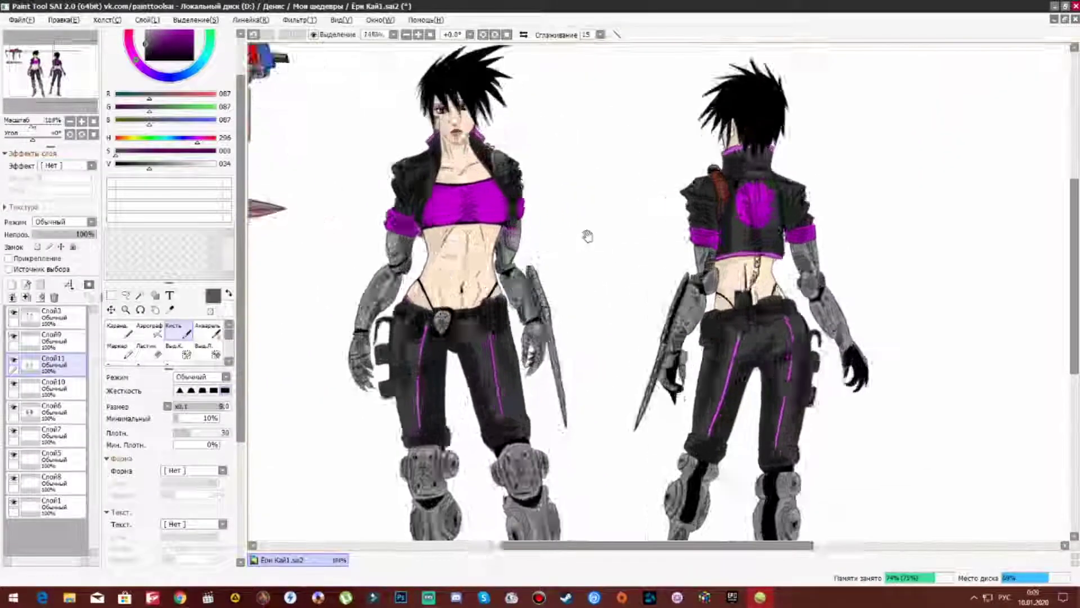
scroll(596, 234, "down", 1)
key("ctrl+shift+s")
left_click(622, 407)
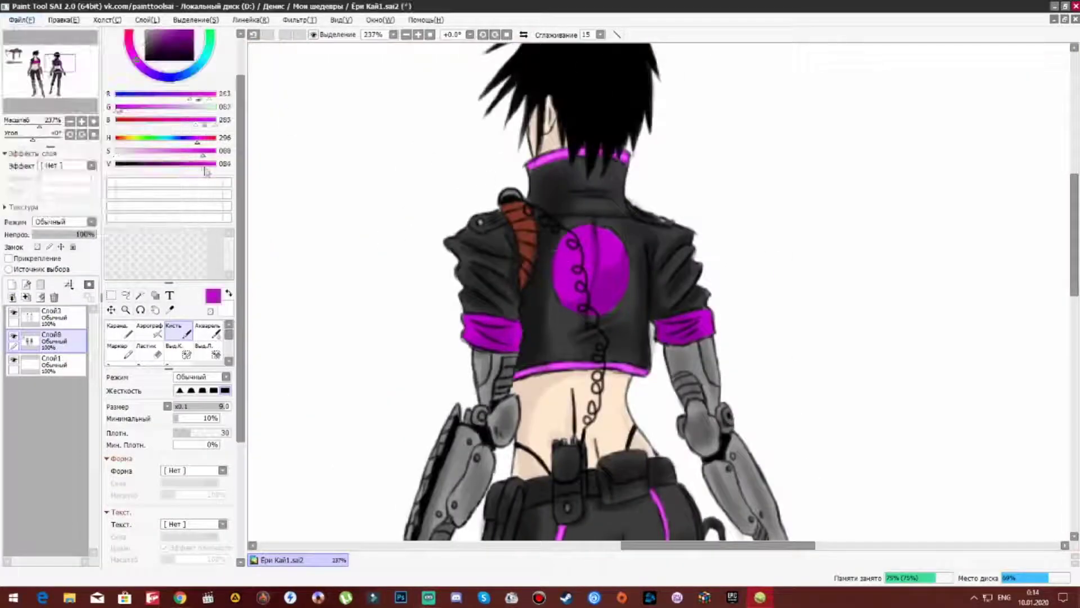
Set the drawing colour to light blue, RGB 82, 156, 255.
left_click_drag(176, 158, 184, 156)
left_click_drag(315, 188, 349, 305)
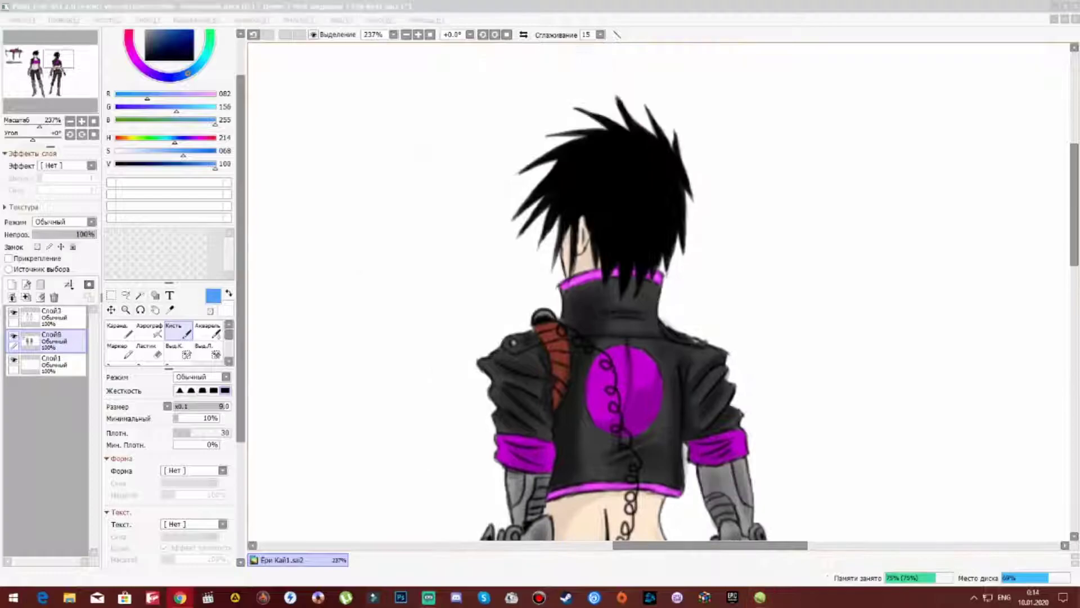
left_click(64, 20)
key("Escape")
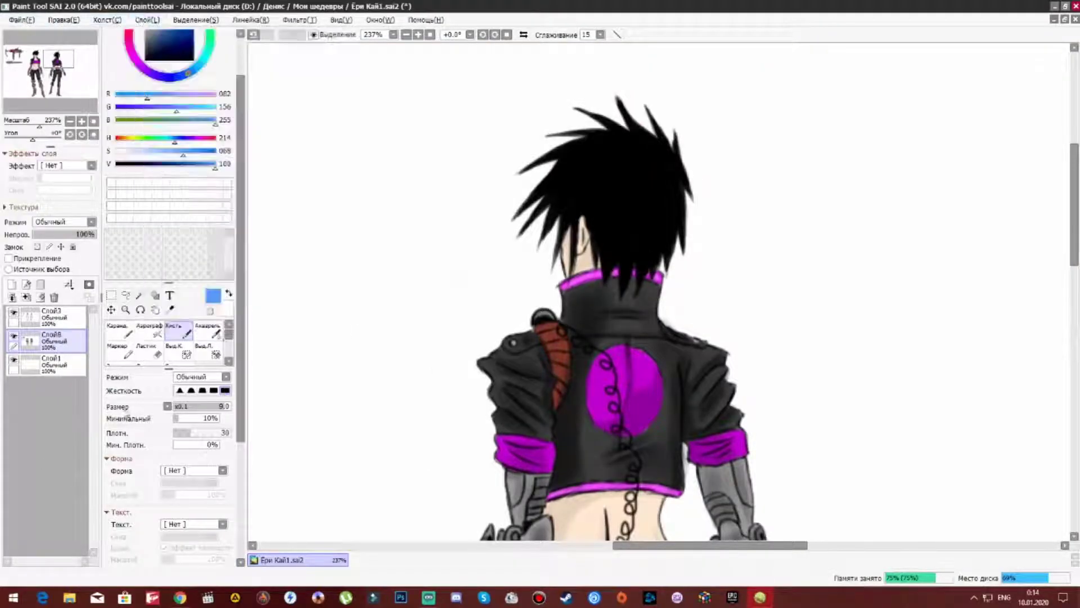
Add the light blue text "Bad" and "Bitch" on two lines beside the back view, using the Dark Future font at 30 px.
left_click(169, 295)
left_click(336, 203)
type("Eaa")
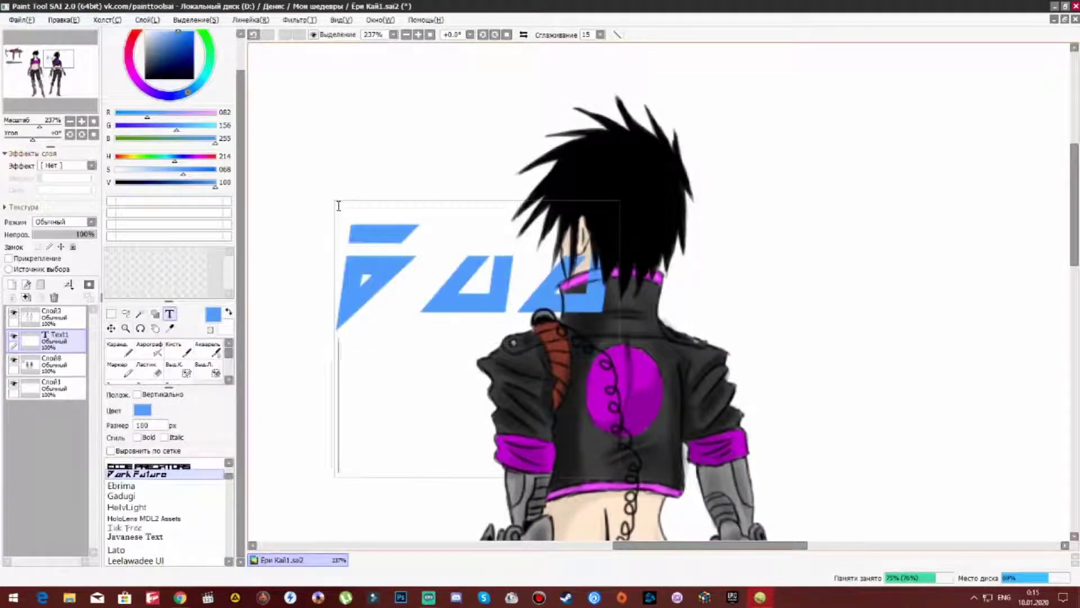
type("Enter")
key("Return")
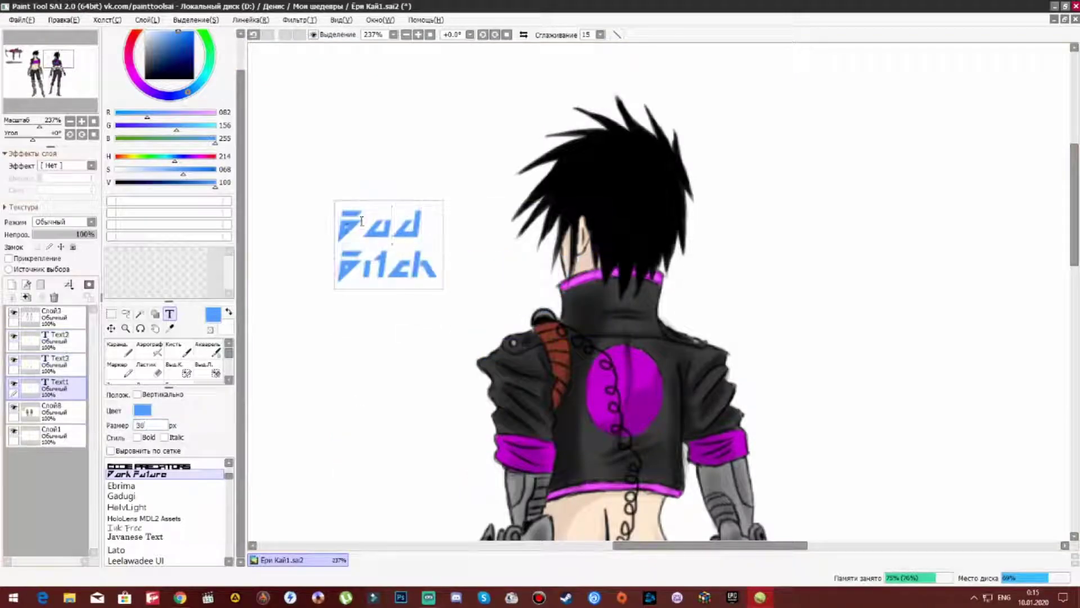
Move the two-line "Bad Bitch" text onto the back view's jacket, over the purple circle.
left_click_drag(342, 285, 597, 433)
scroll(597, 433, "up", 2)
scroll(508, 289, "down", 4)
scroll(559, 355, "up", 4)
scroll(545, 236, "down", 4)
scroll(614, 250, "up", 1)
Add a second two-line "Bad Bitch" text in the blank area beside the back view and set its size to 100 px.
key("t")
left_click(653, 243)
scroll(654, 246, "up", 3)
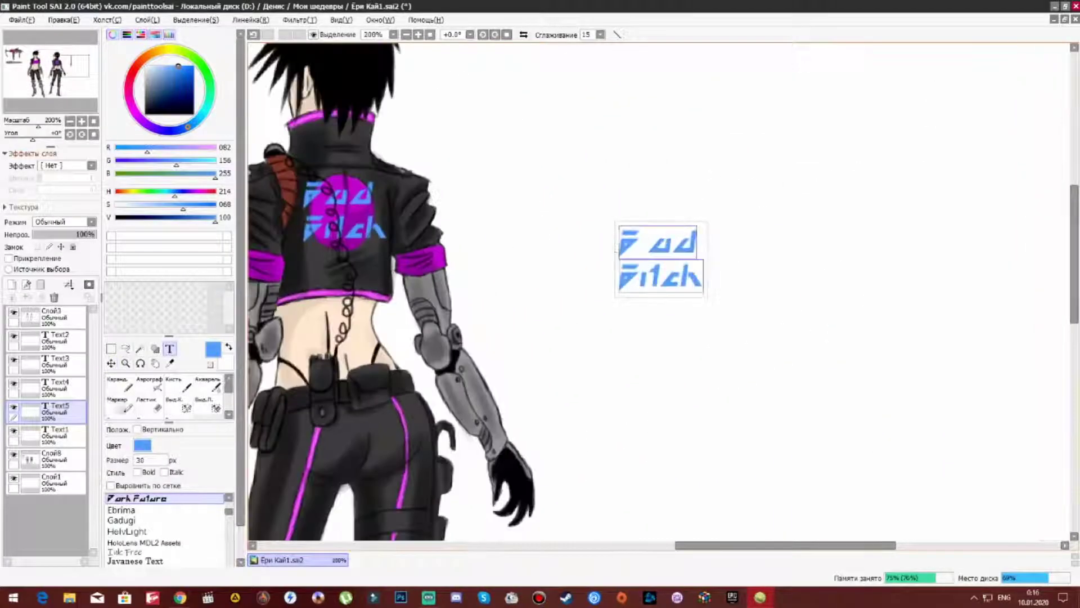
double_click(150, 460)
type("100")
scroll(169, 394, "down", 1)
scroll(563, 282, "down", 3)
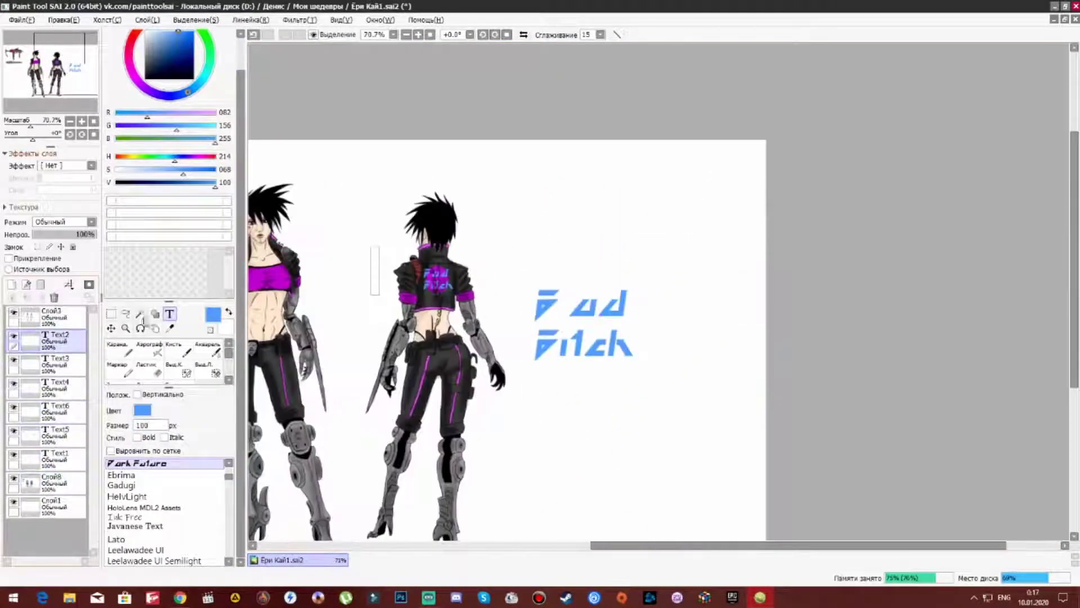